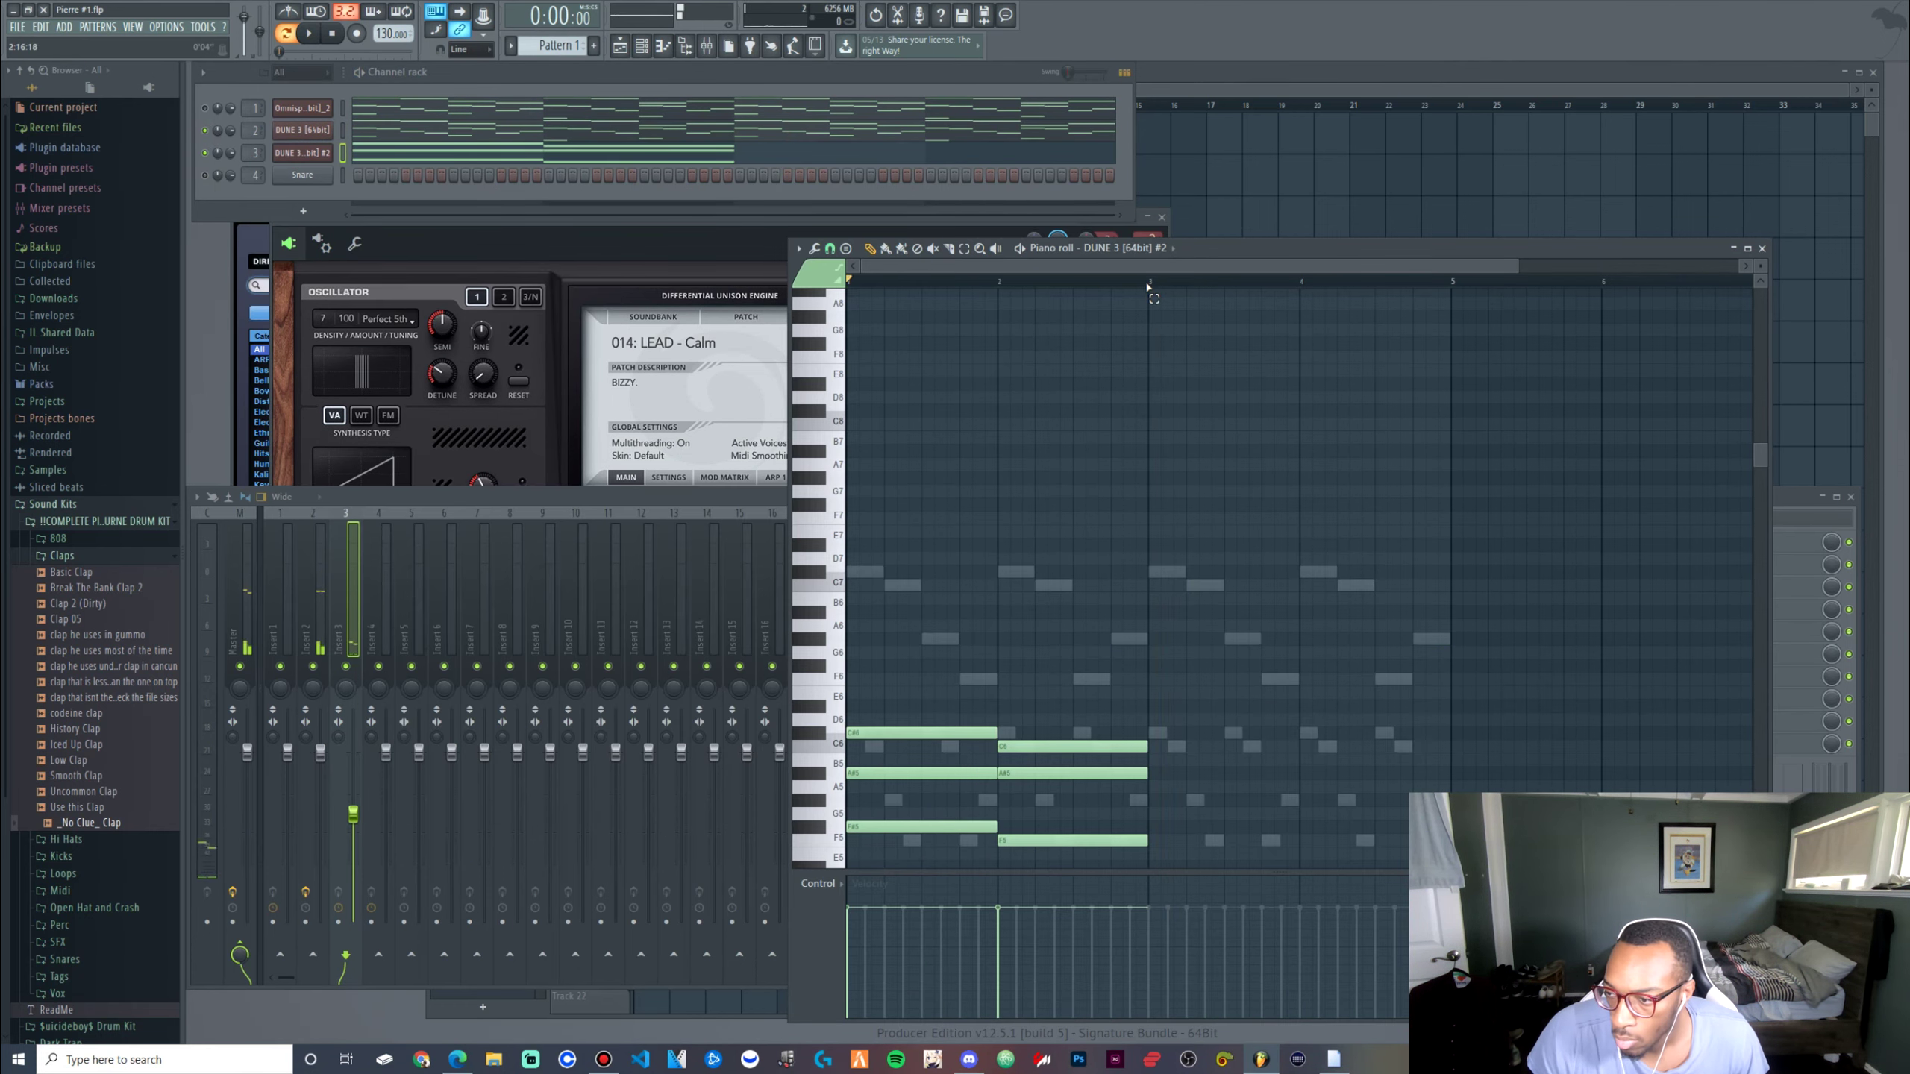
# Loop the first two bars of the chord part and raise the second chord's top note to C#6
pyautogui.moveTo(1148, 287); pyautogui.dragTo(847, 281)
pyautogui.press('space')
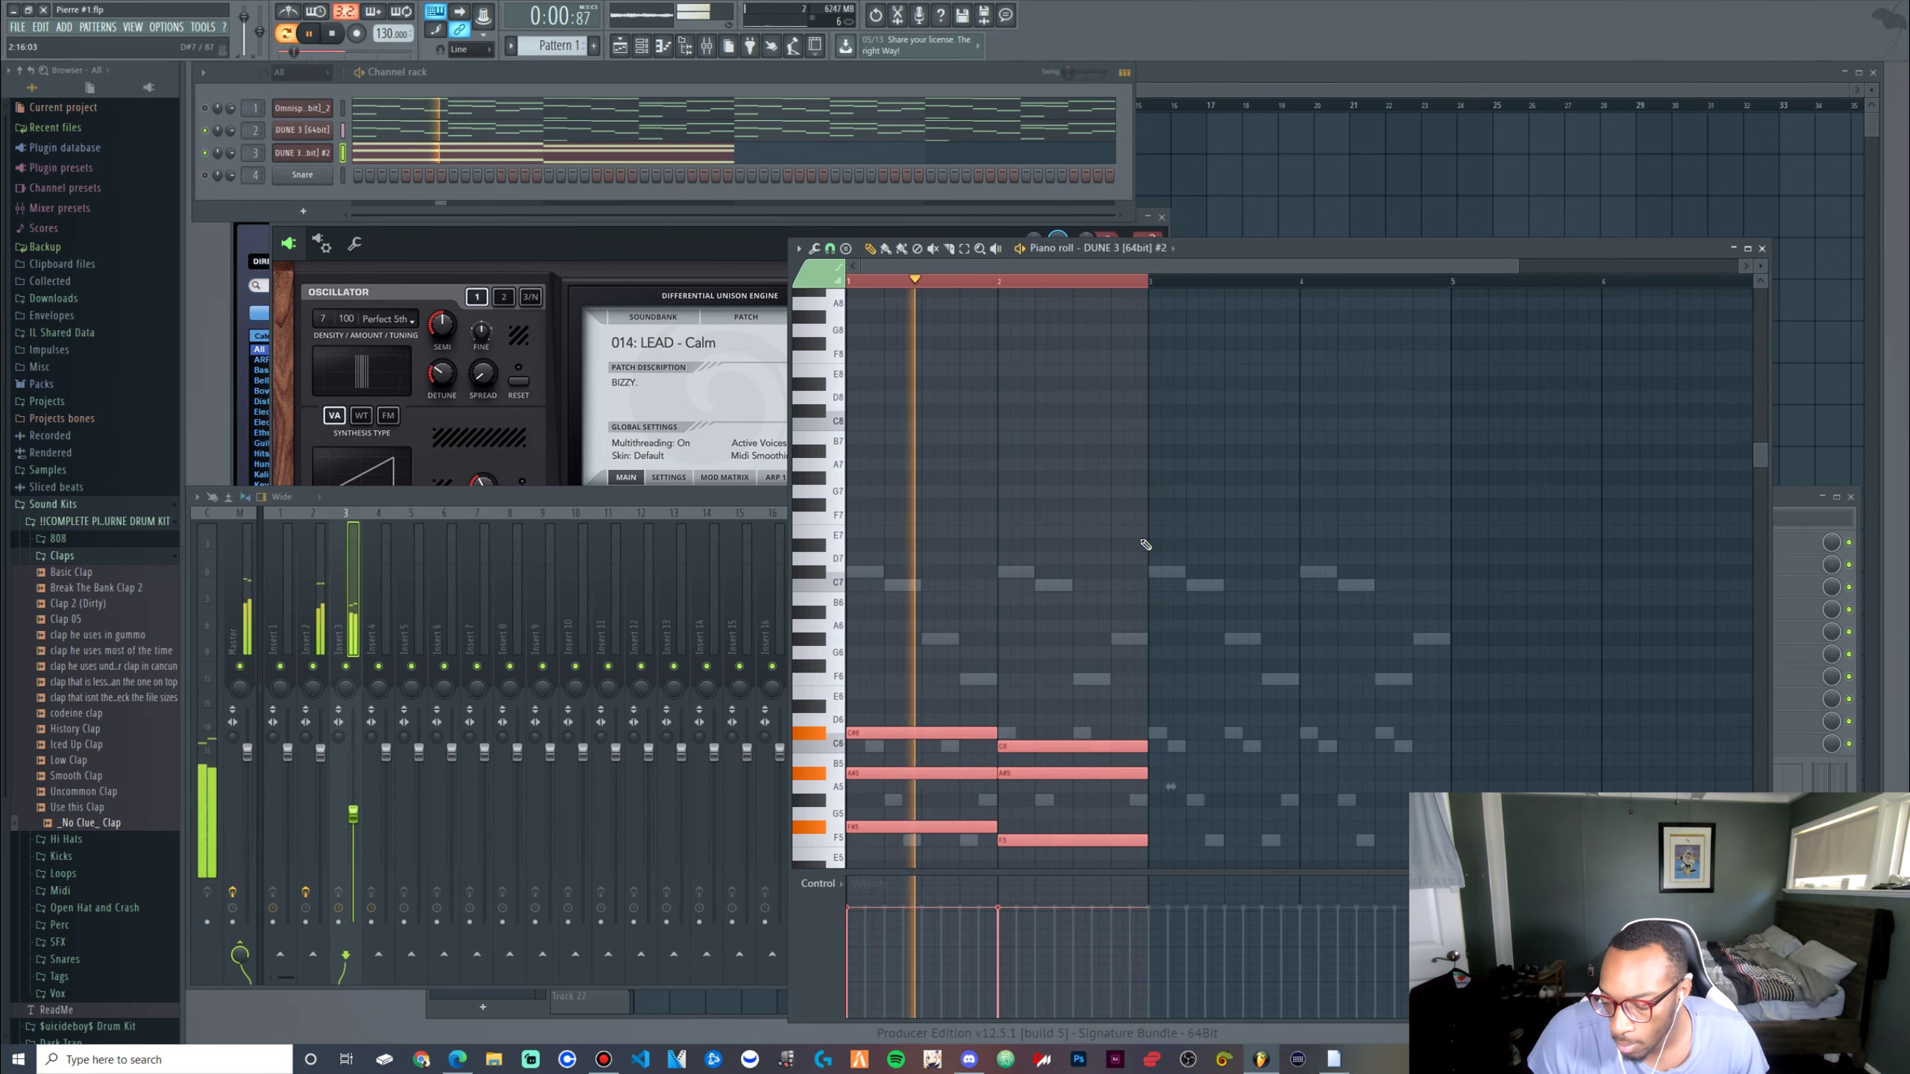
pyautogui.click(390, 682)
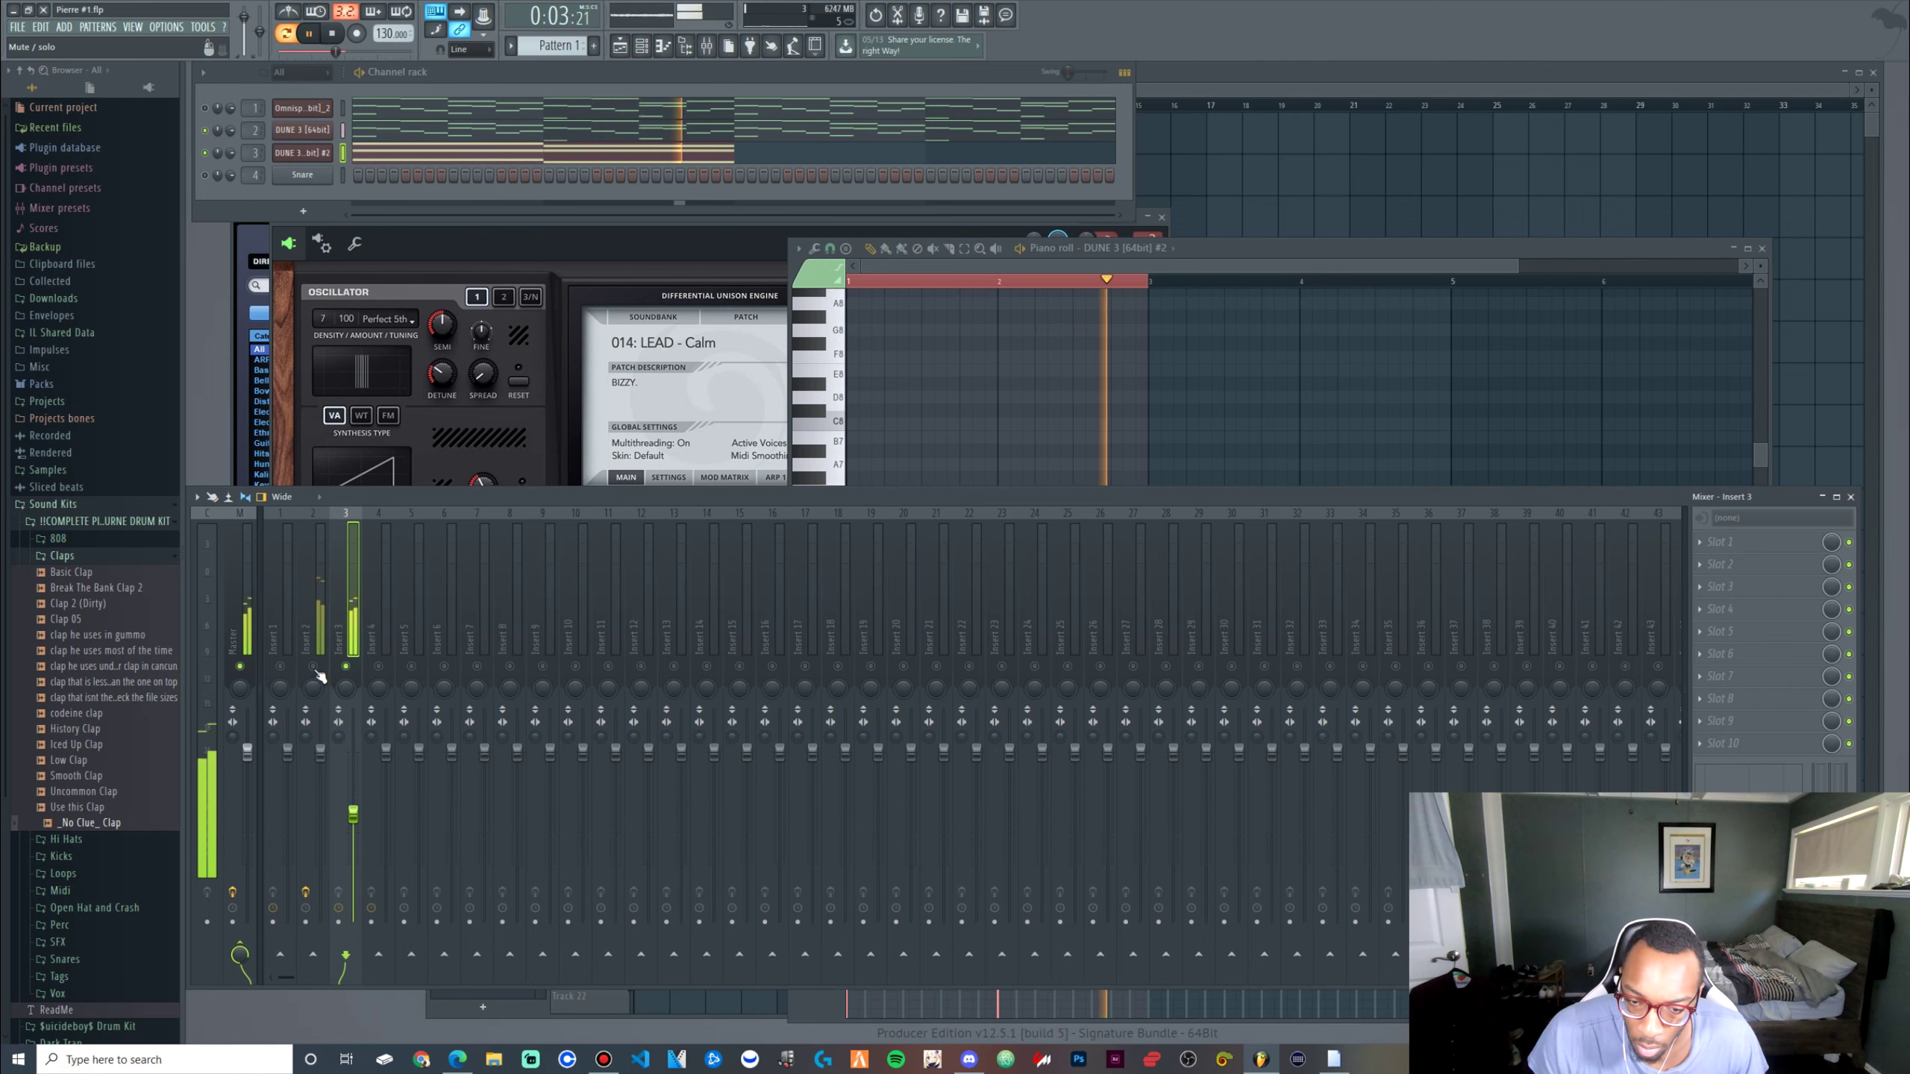
pyautogui.click(1219, 289)
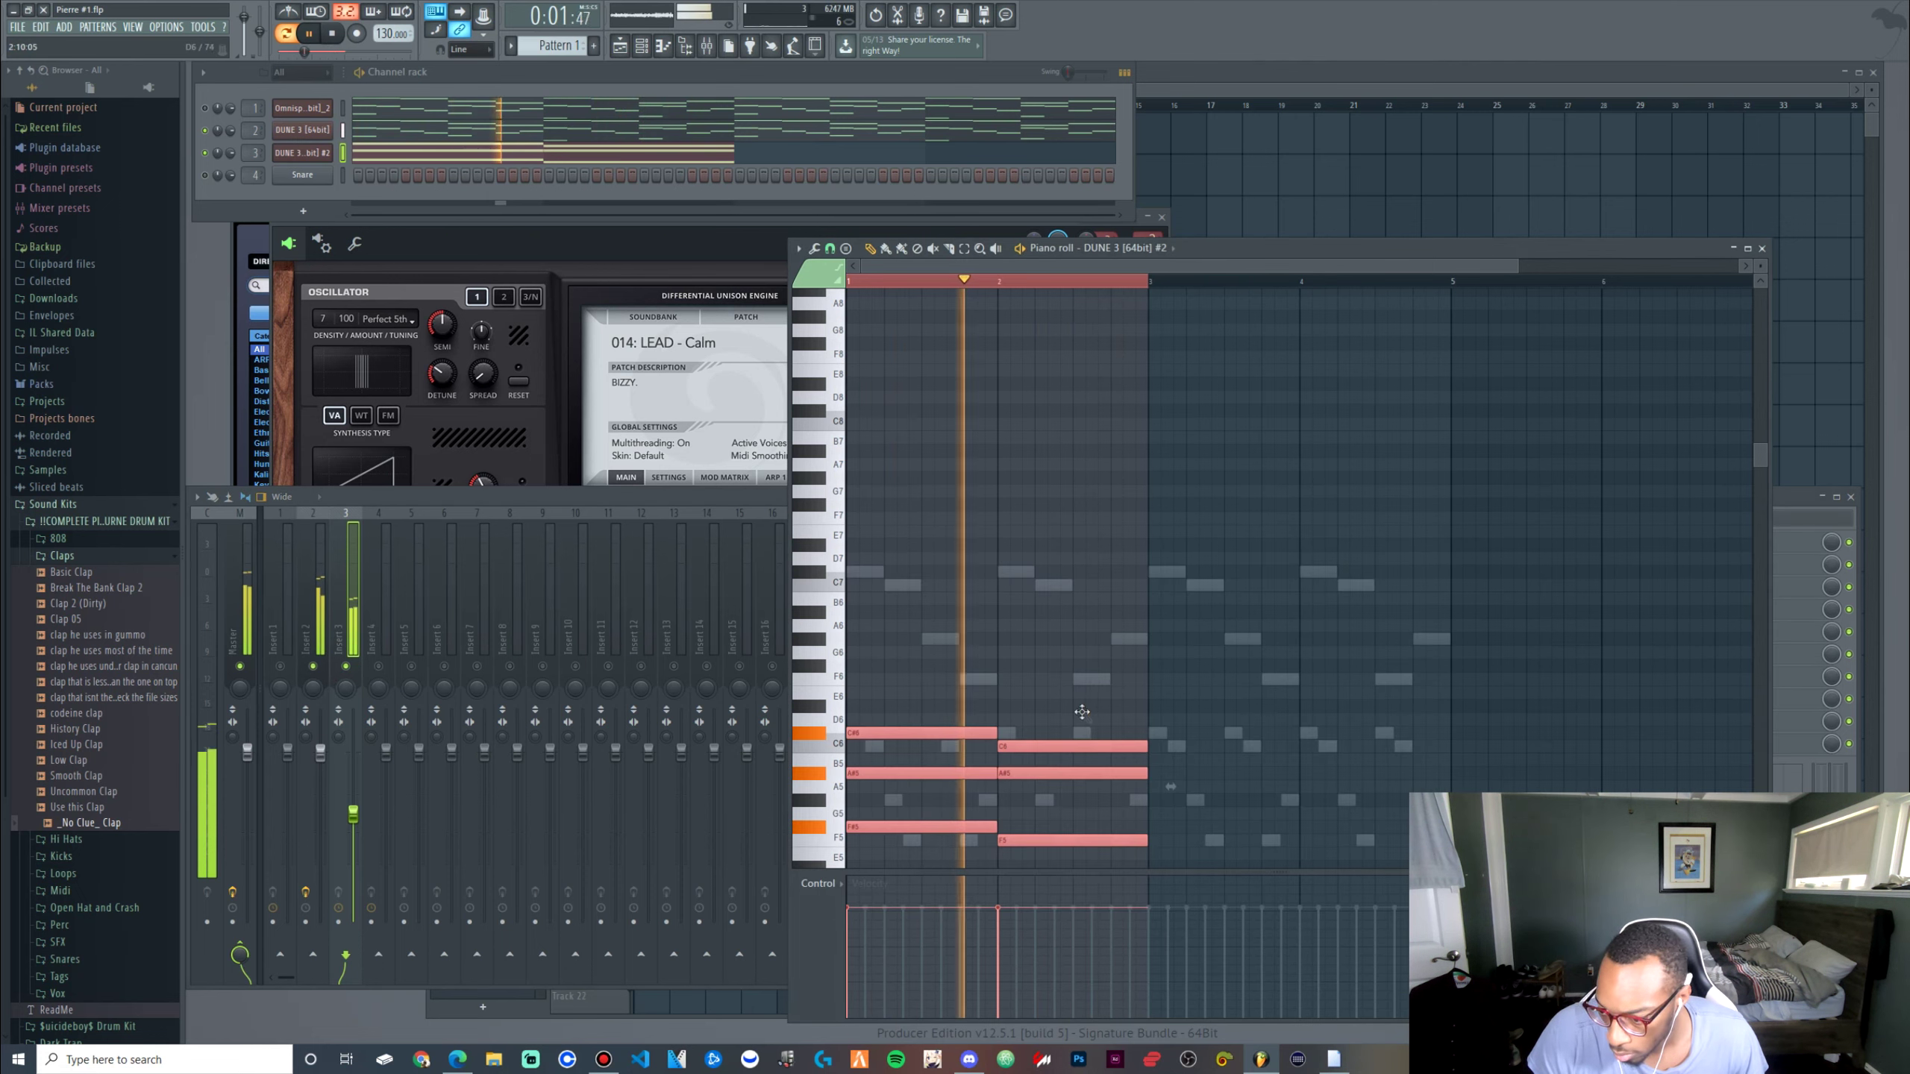
pyautogui.press('space')
pyautogui.moveTo(1088, 746); pyautogui.dragTo(1080, 727)
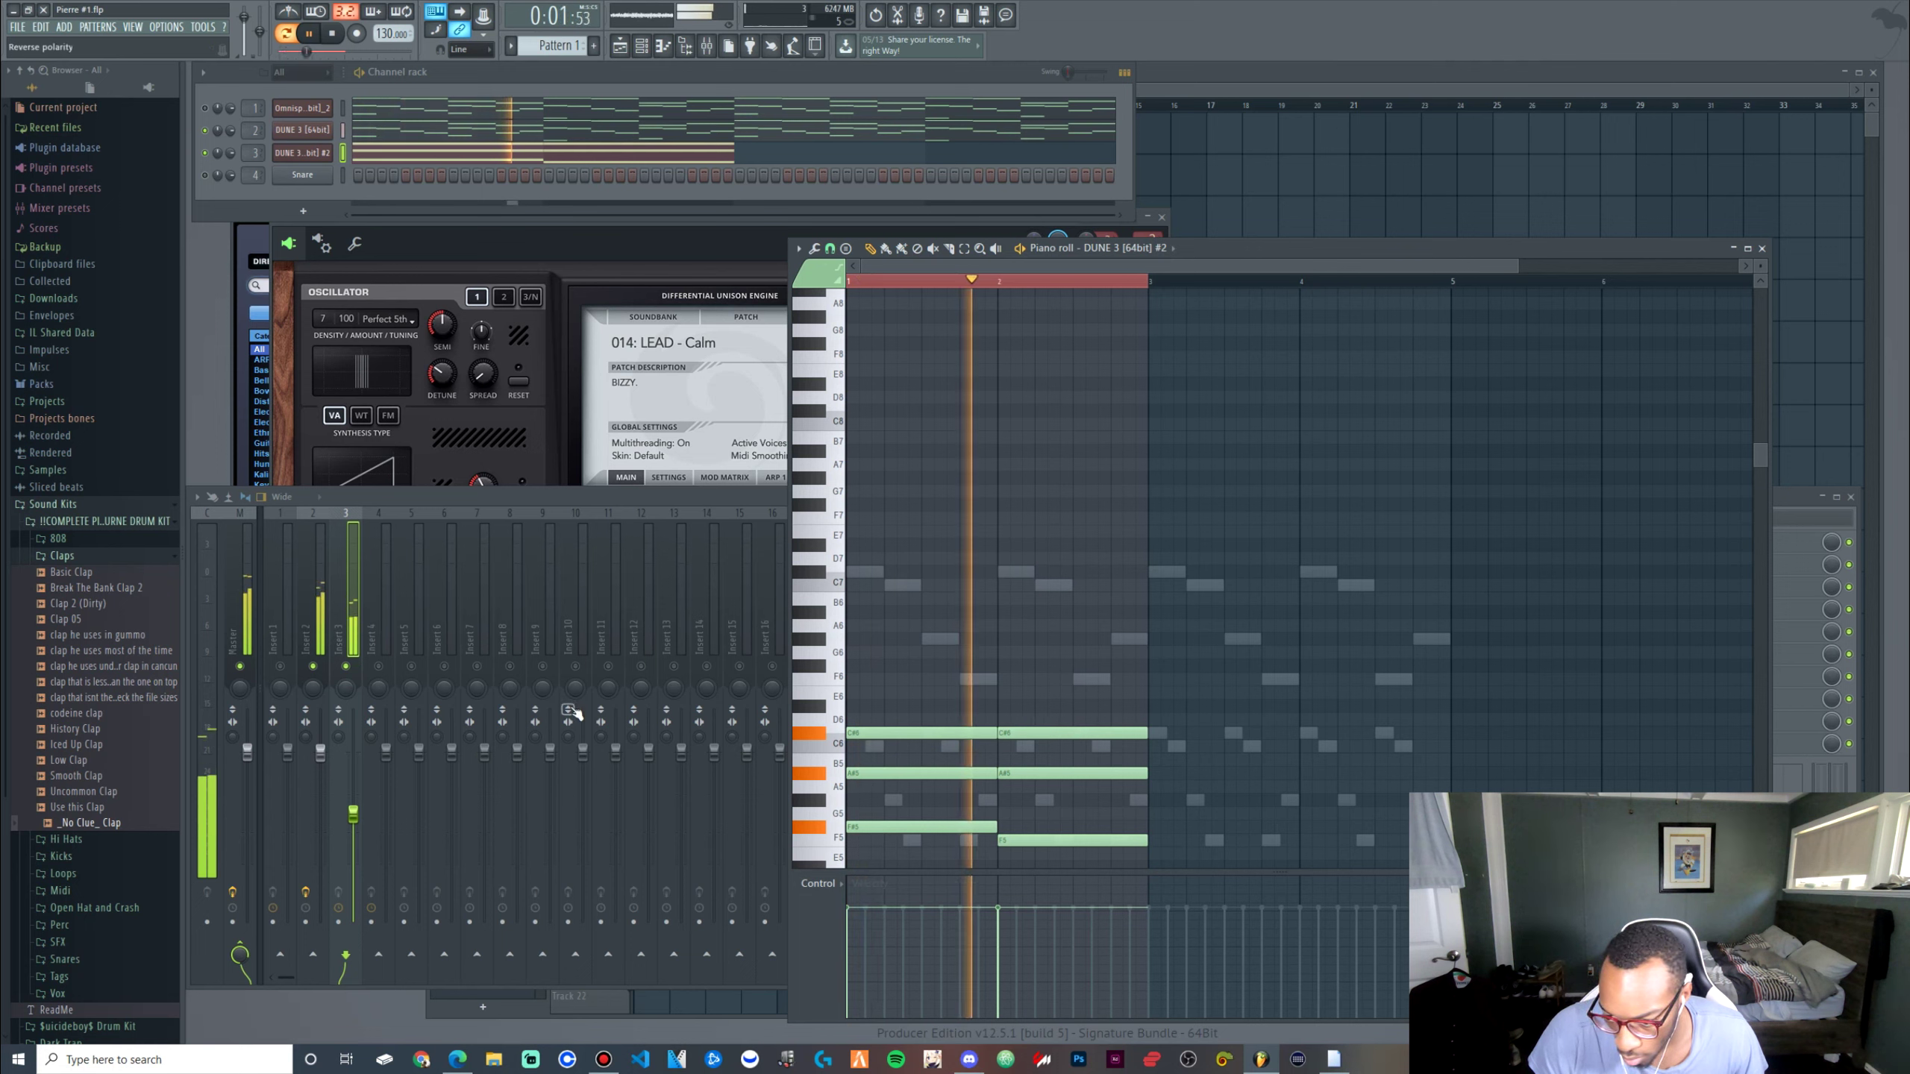
# Bring mixer insert 2 back into the mix and lower the volumes of inserts 2 and 3
pyautogui.click(353, 675)
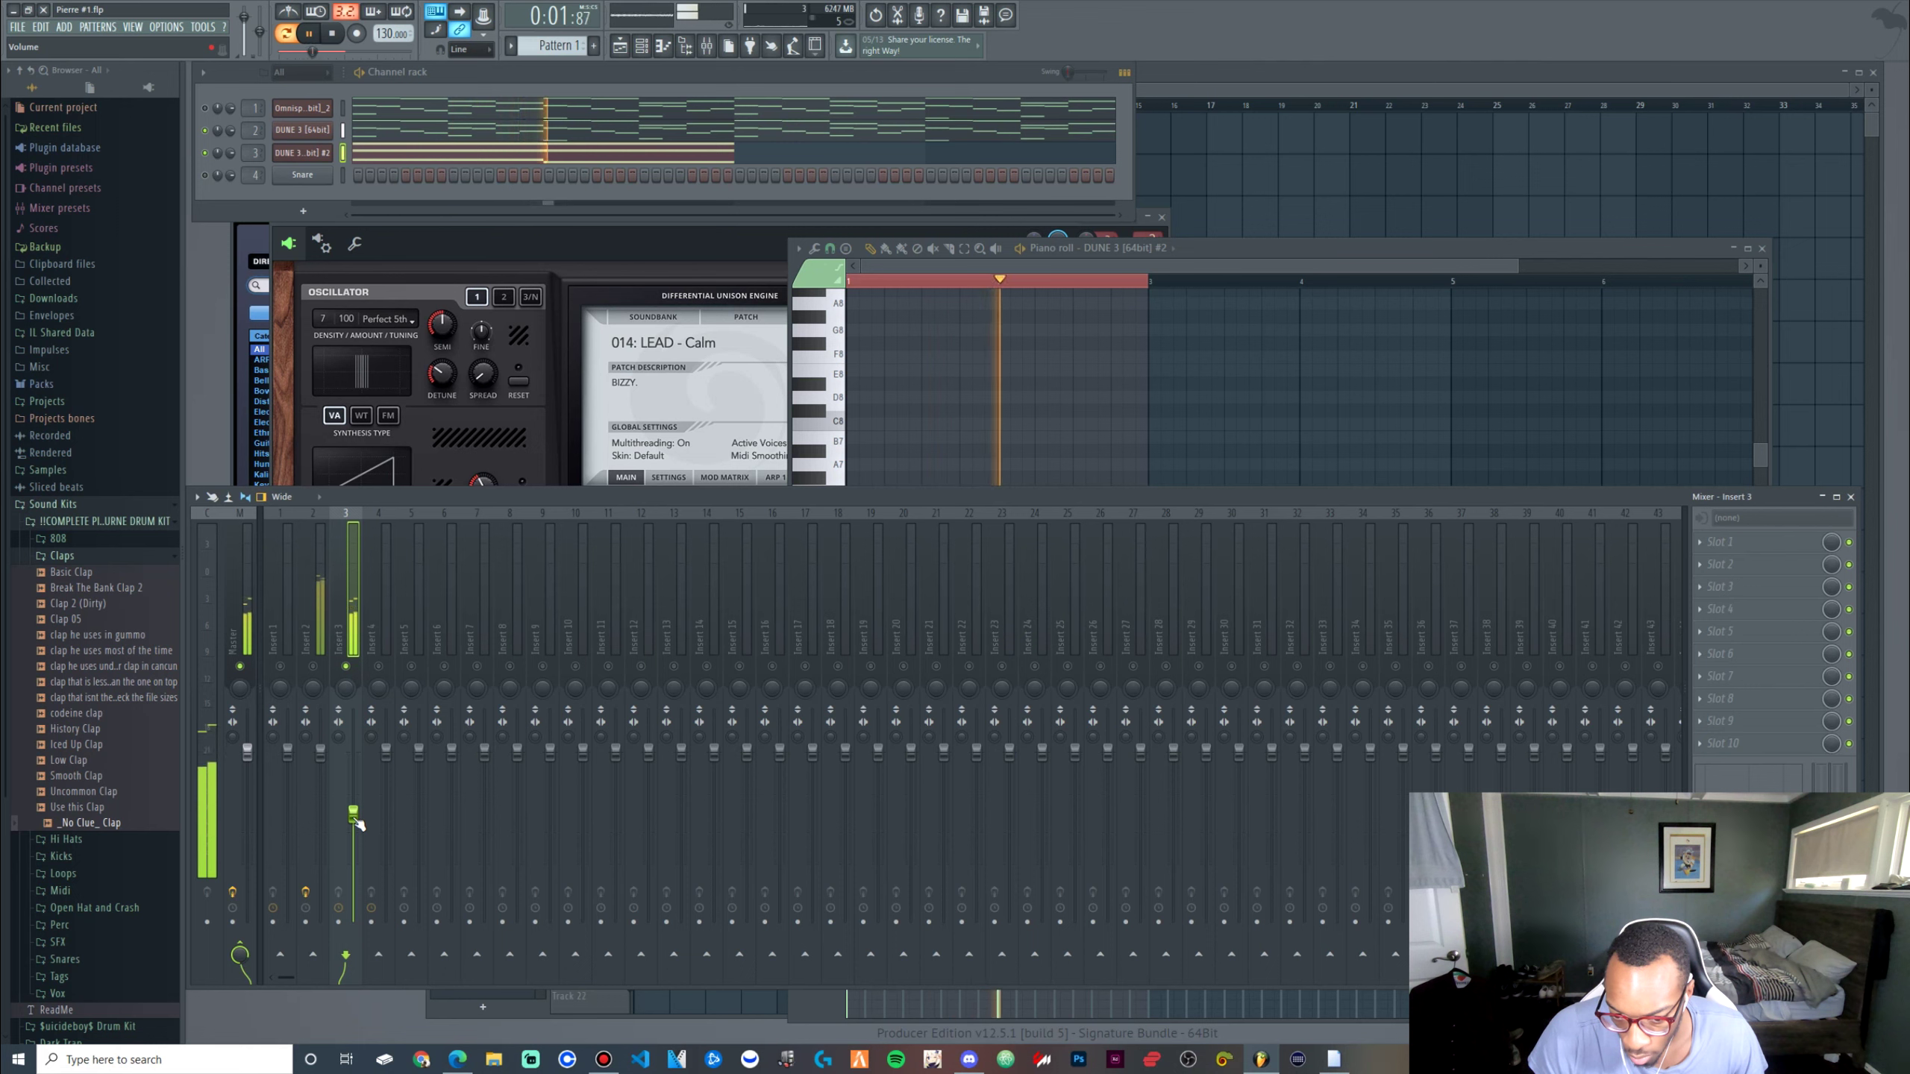
pyautogui.click(313, 666)
pyautogui.moveTo(320, 753); pyautogui.dragTo(352, 864)
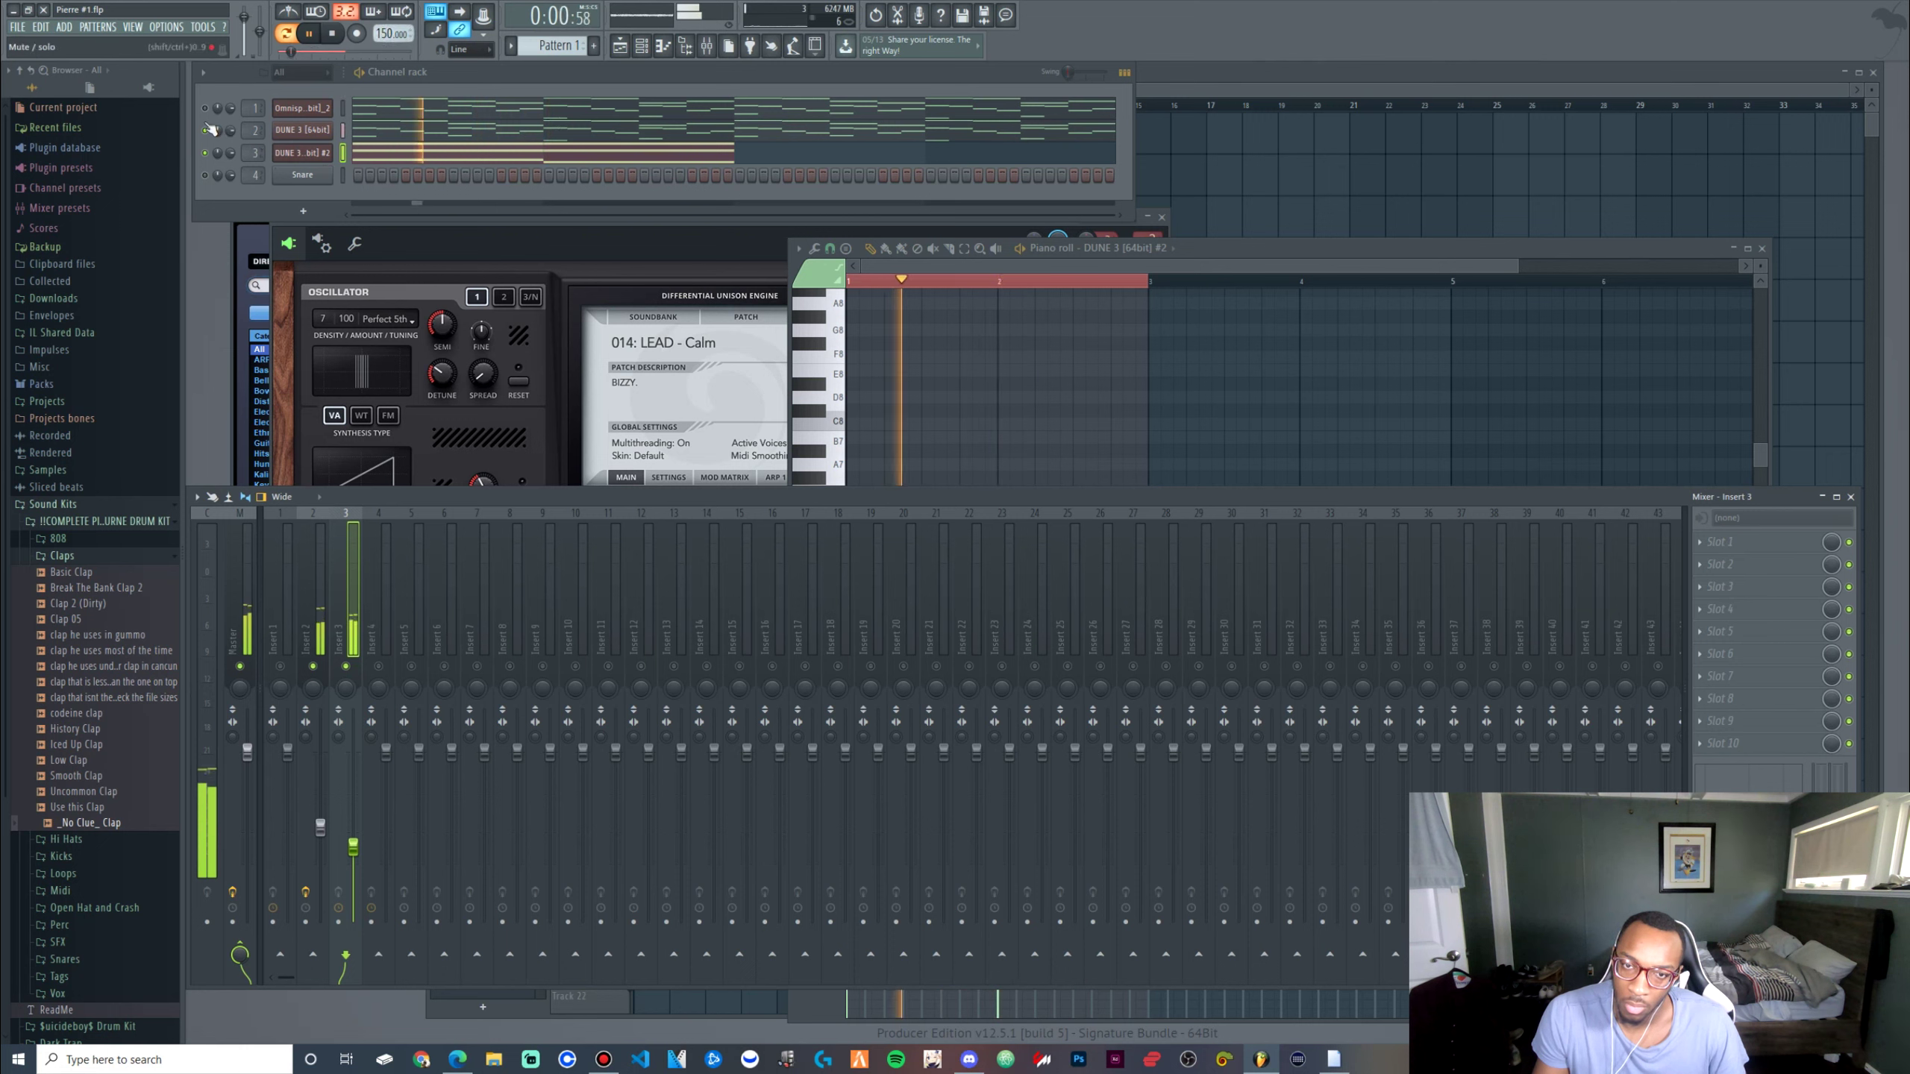
# Clear the Omnisphere channel's existing notes and open the channel in the piano roll
pyautogui.rightClick(323, 108)
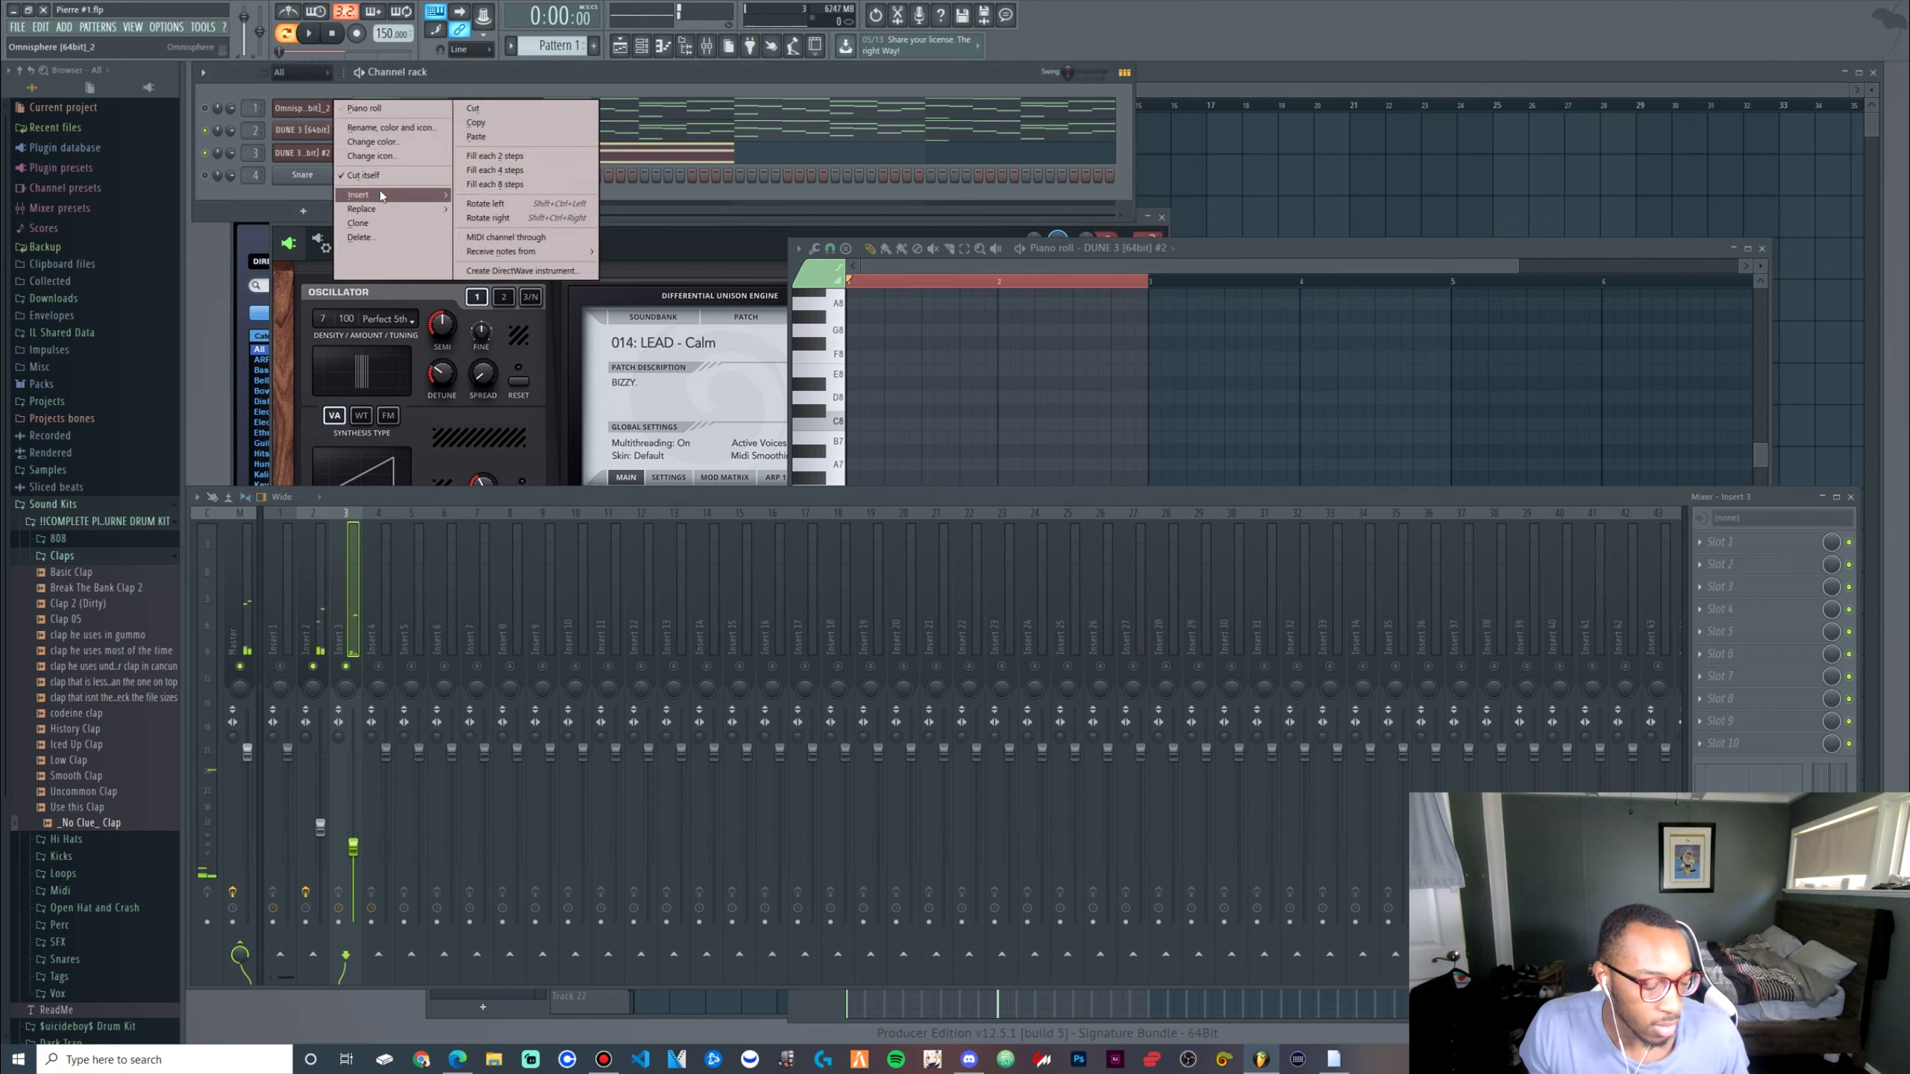
pyautogui.click(886, 73)
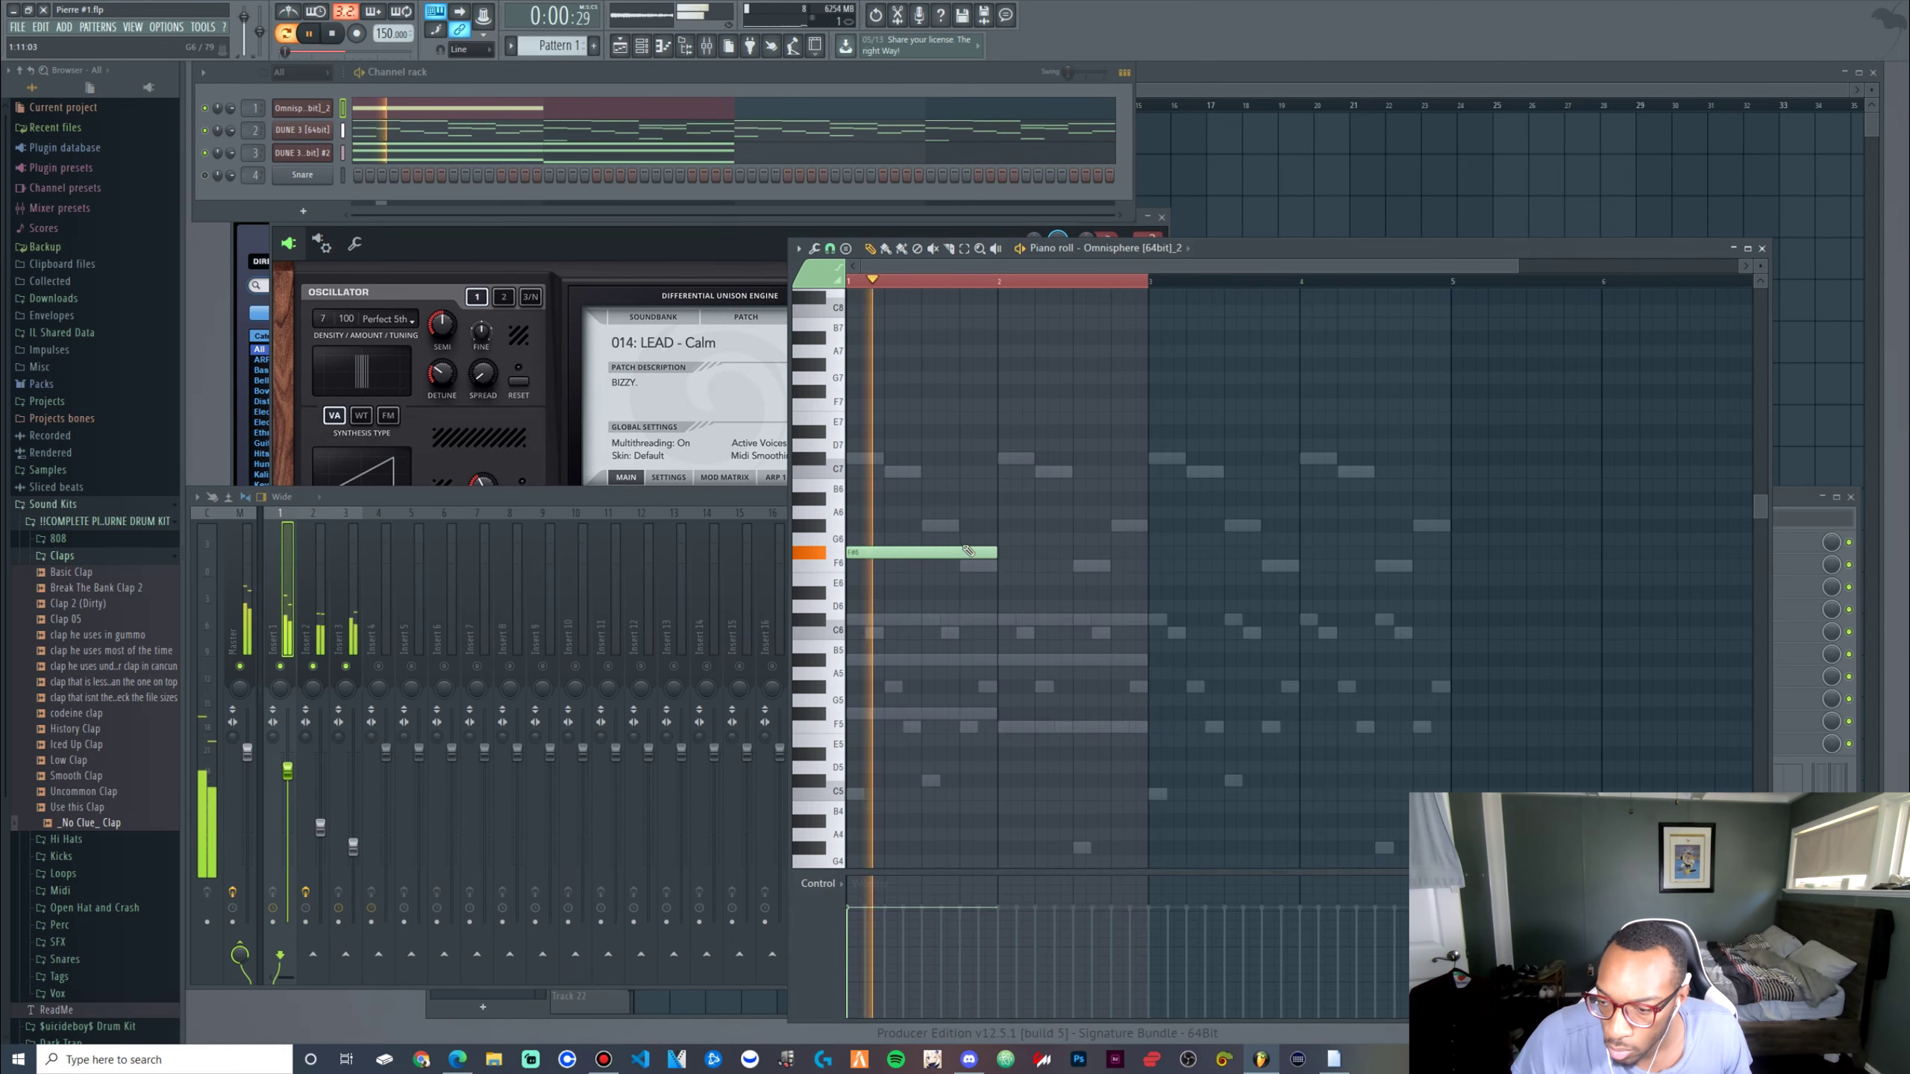
pyautogui.press('space')
pyautogui.moveTo(869, 553); pyautogui.dragTo(866, 553)
pyautogui.press('space')
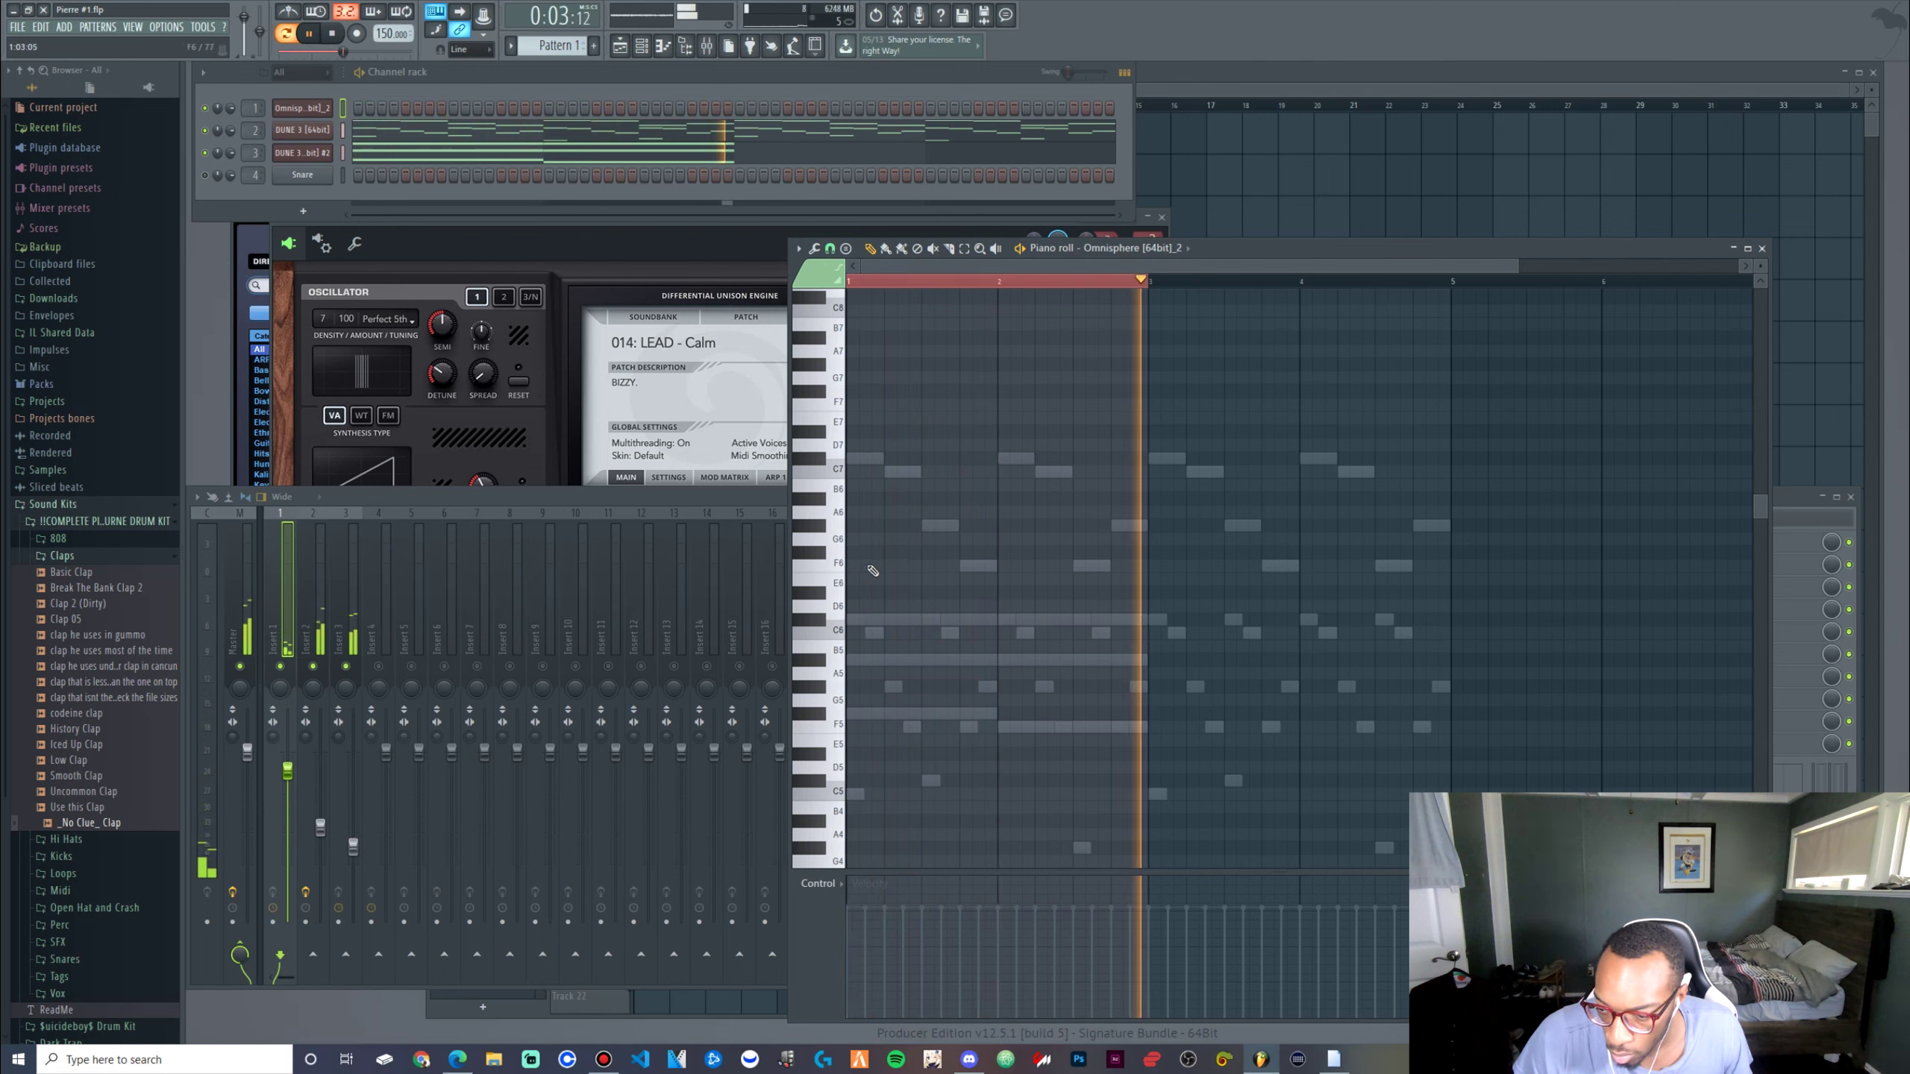
pyautogui.press('space')
# Enter F6, G#6 and C#7 as consecutive eighth notes at the start of the Omnisphere part
pyautogui.moveTo(856, 566); pyautogui.dragTo(848, 566)
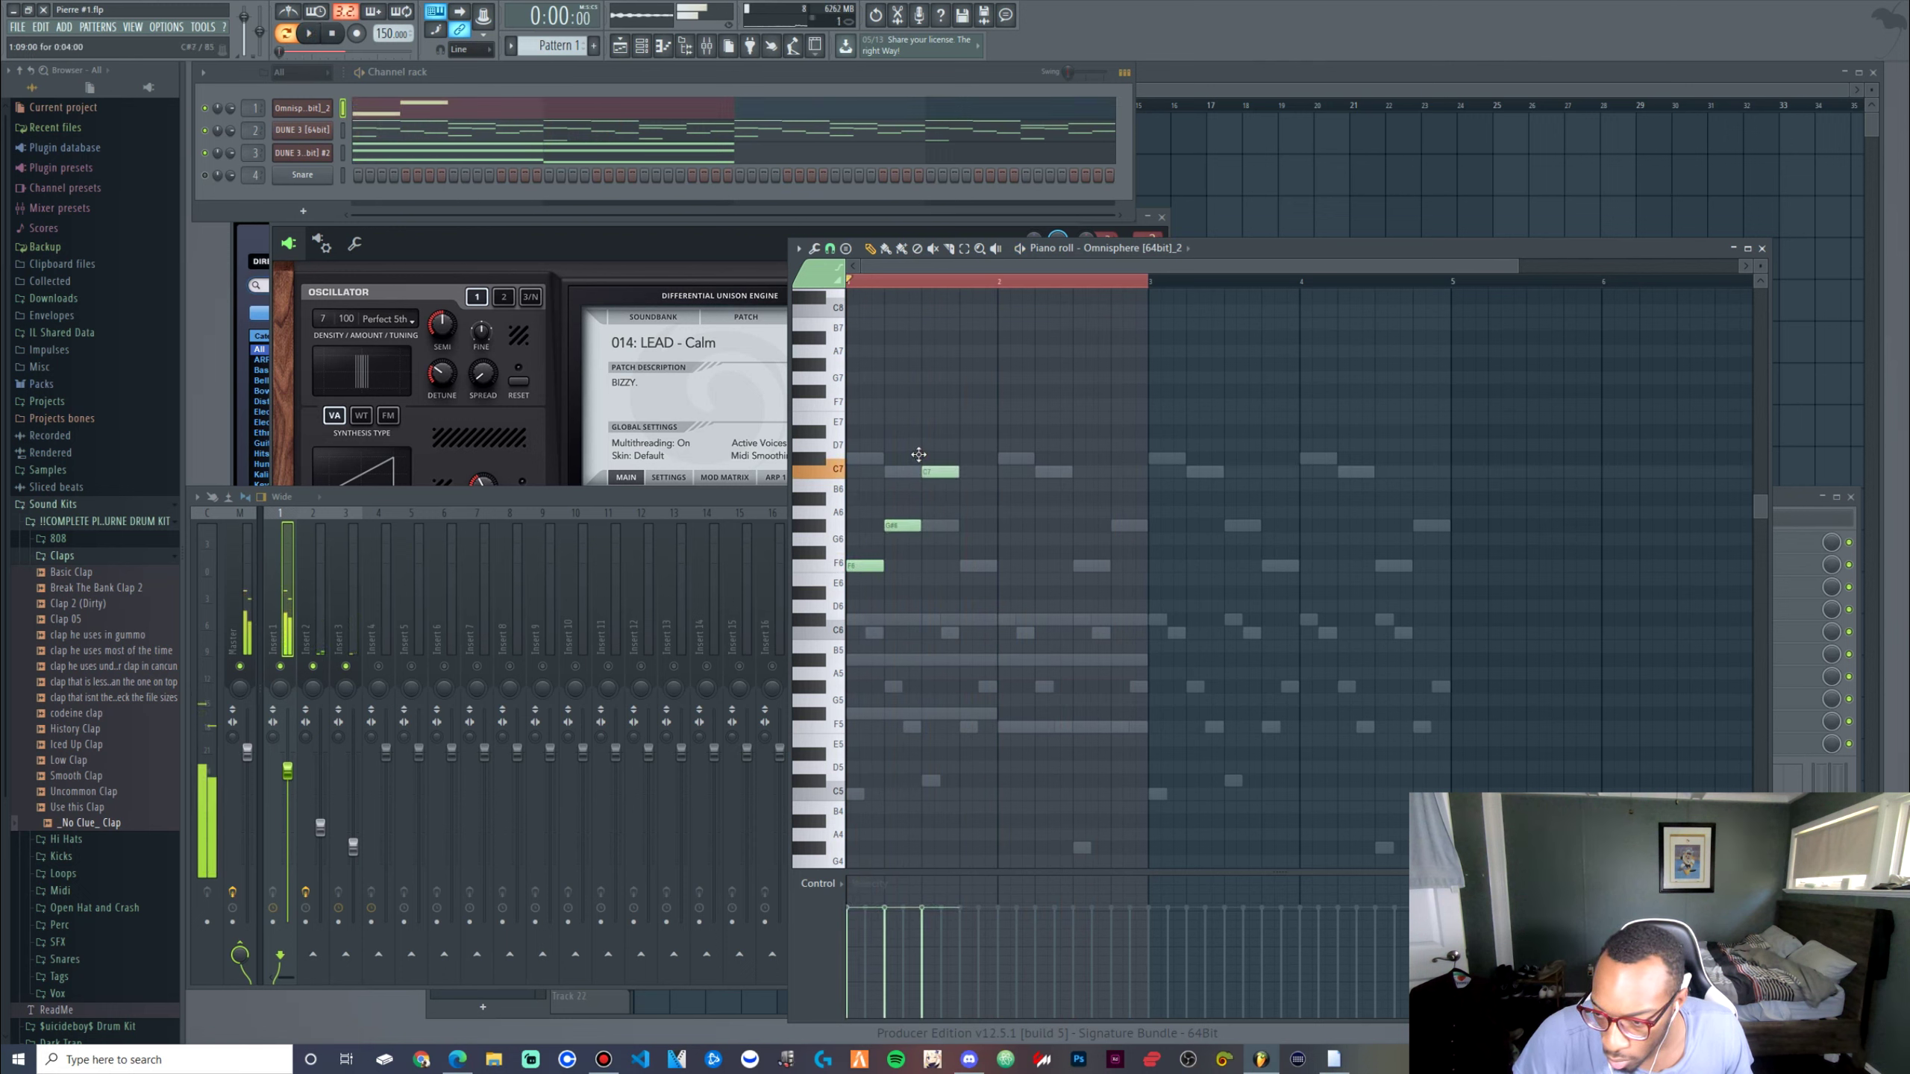
pyautogui.press('space')
pyautogui.press('space')
pyautogui.moveTo(846, 440); pyautogui.dragTo(986, 652)
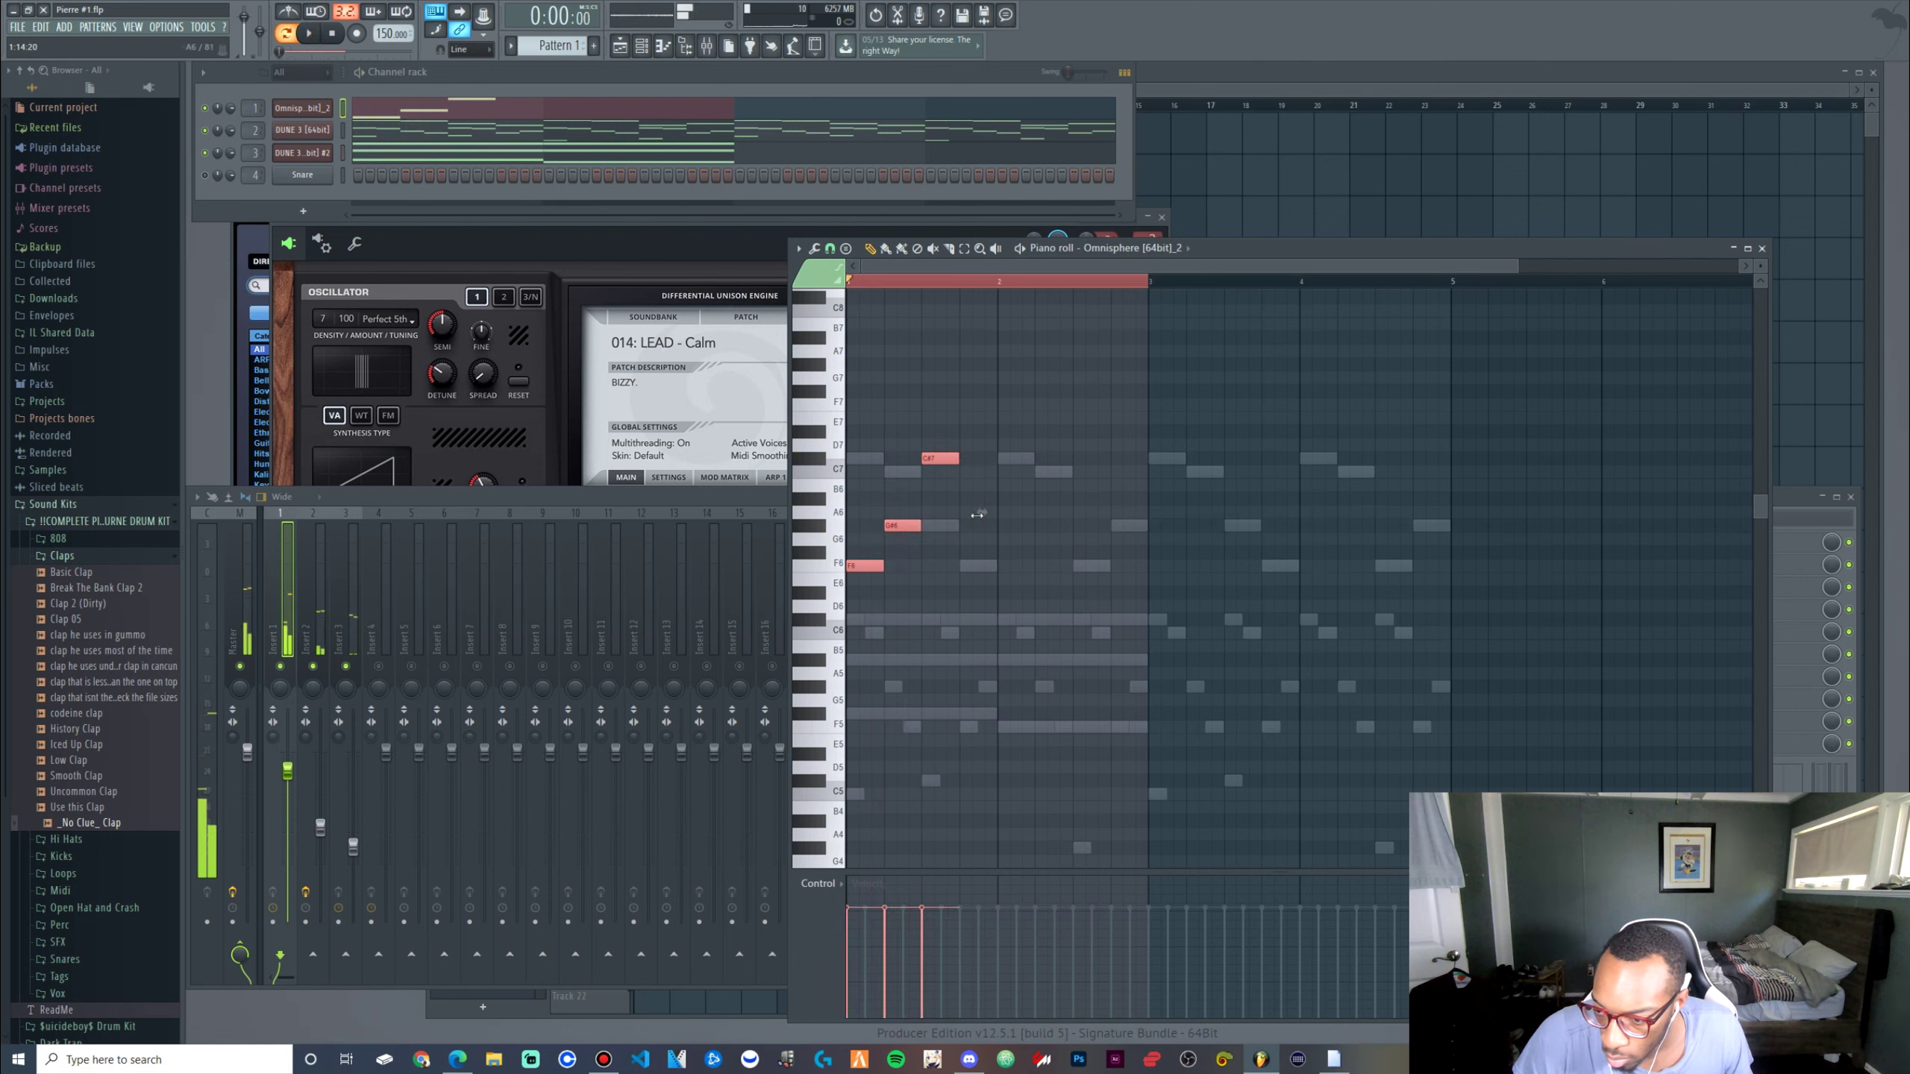
pyautogui.press('space')
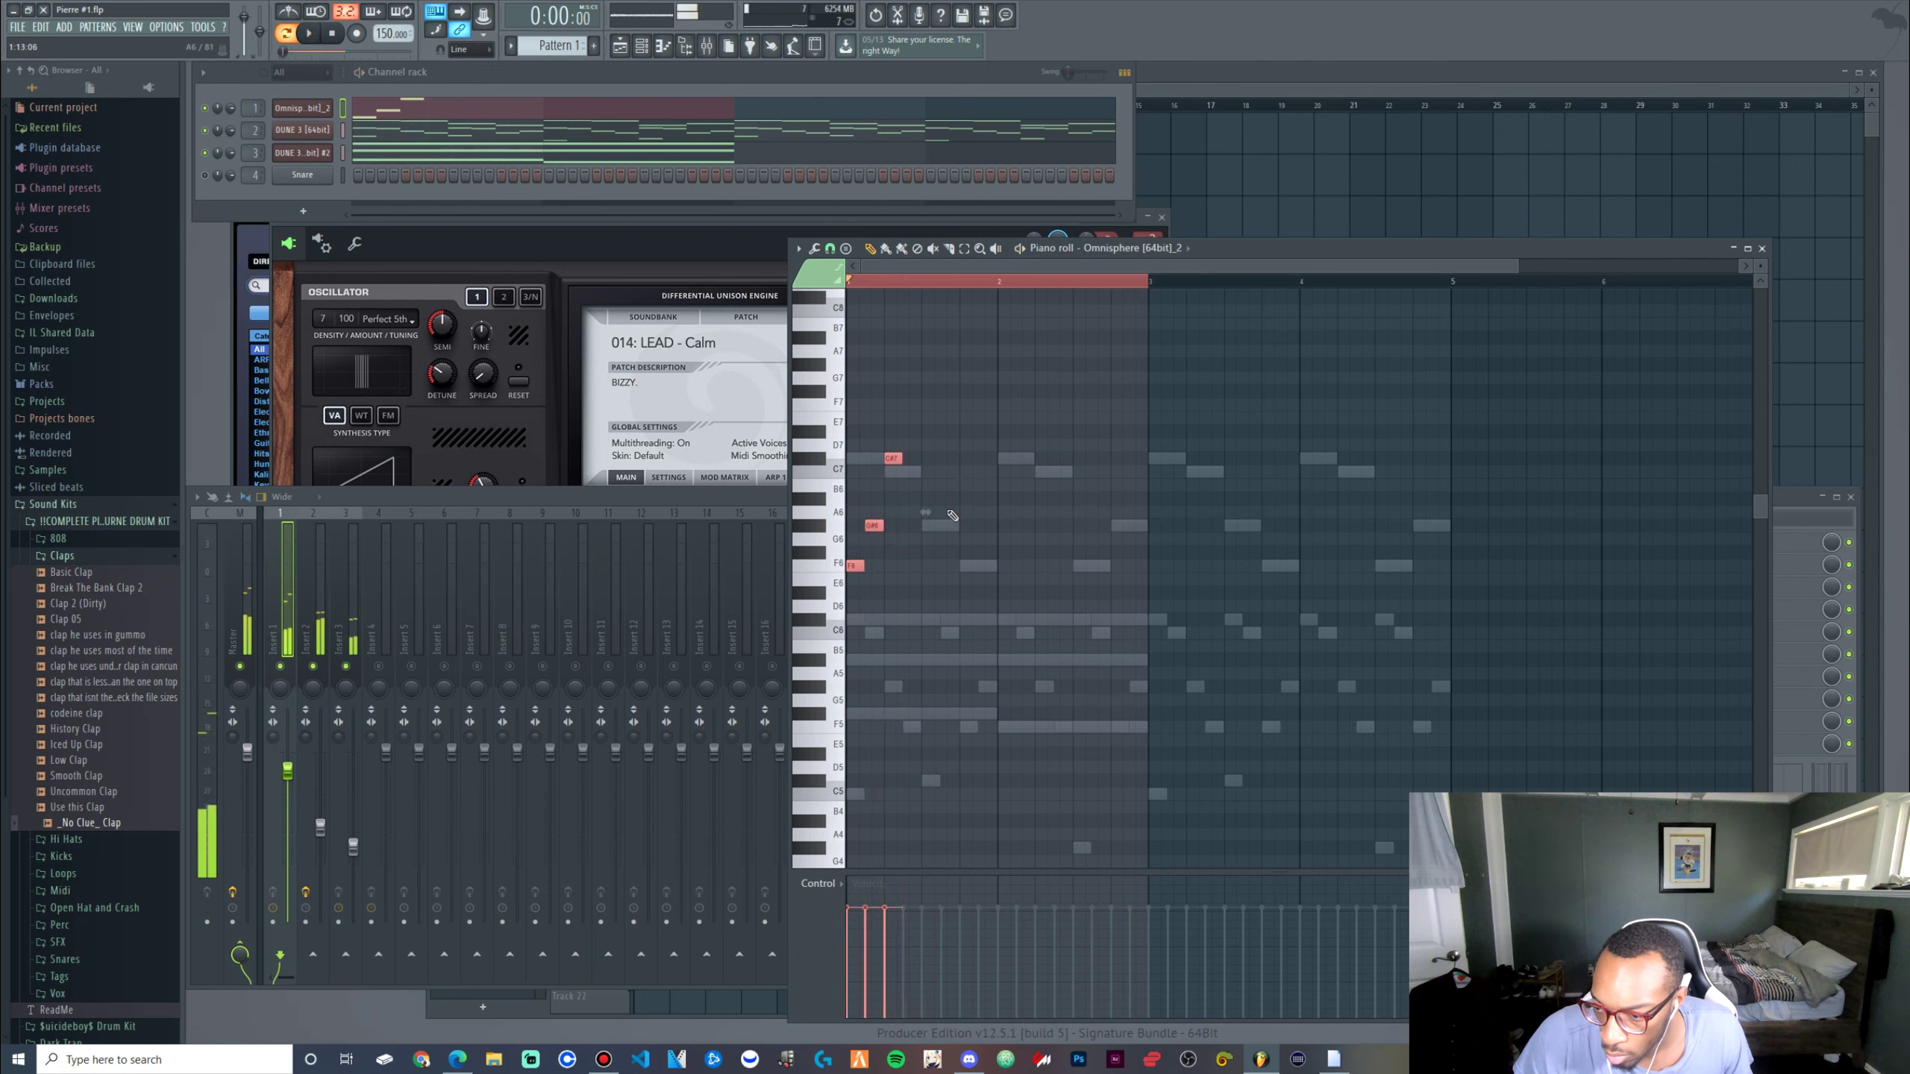
# Add an eighth-note C7 after the C#7 and select the four-note phrase
pyautogui.click(925, 471)
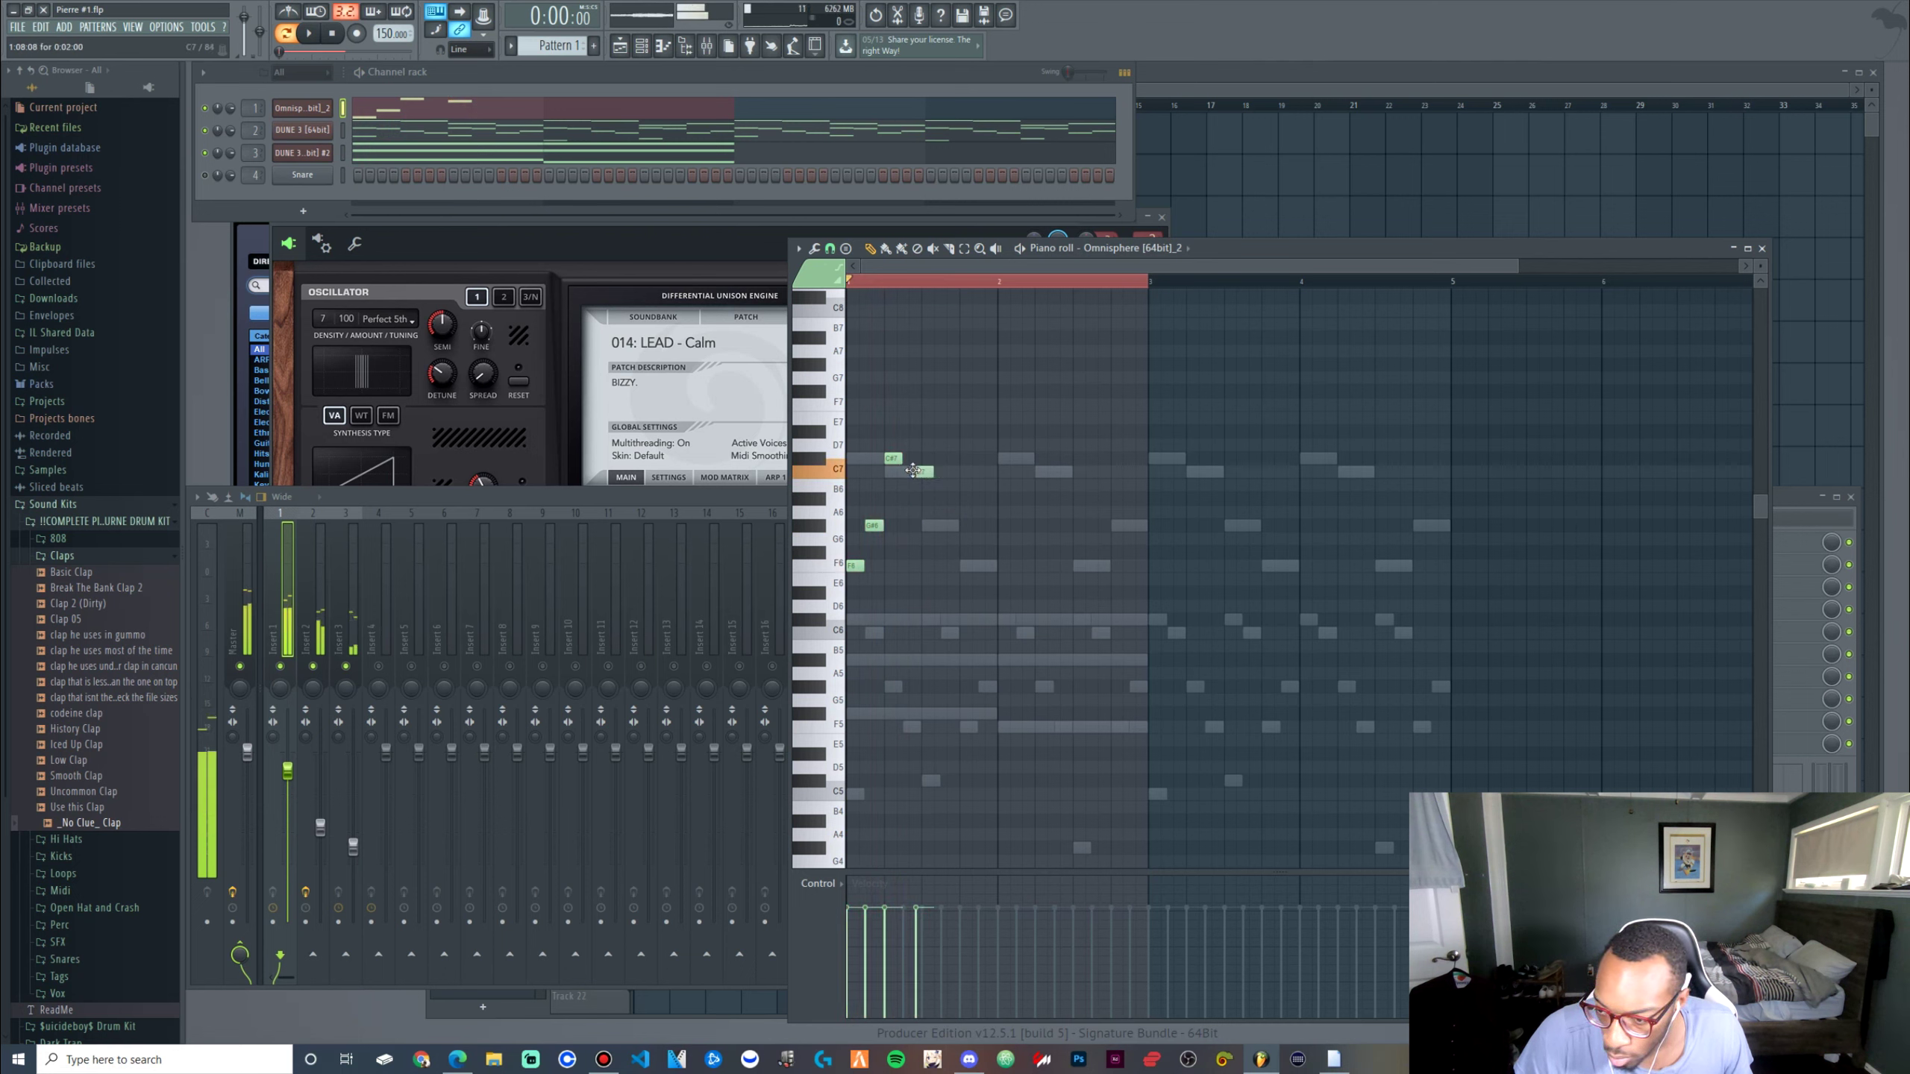
pyautogui.press('space')
pyautogui.moveTo(1028, 682); pyautogui.dragTo(851, 449)
pyautogui.press('space')
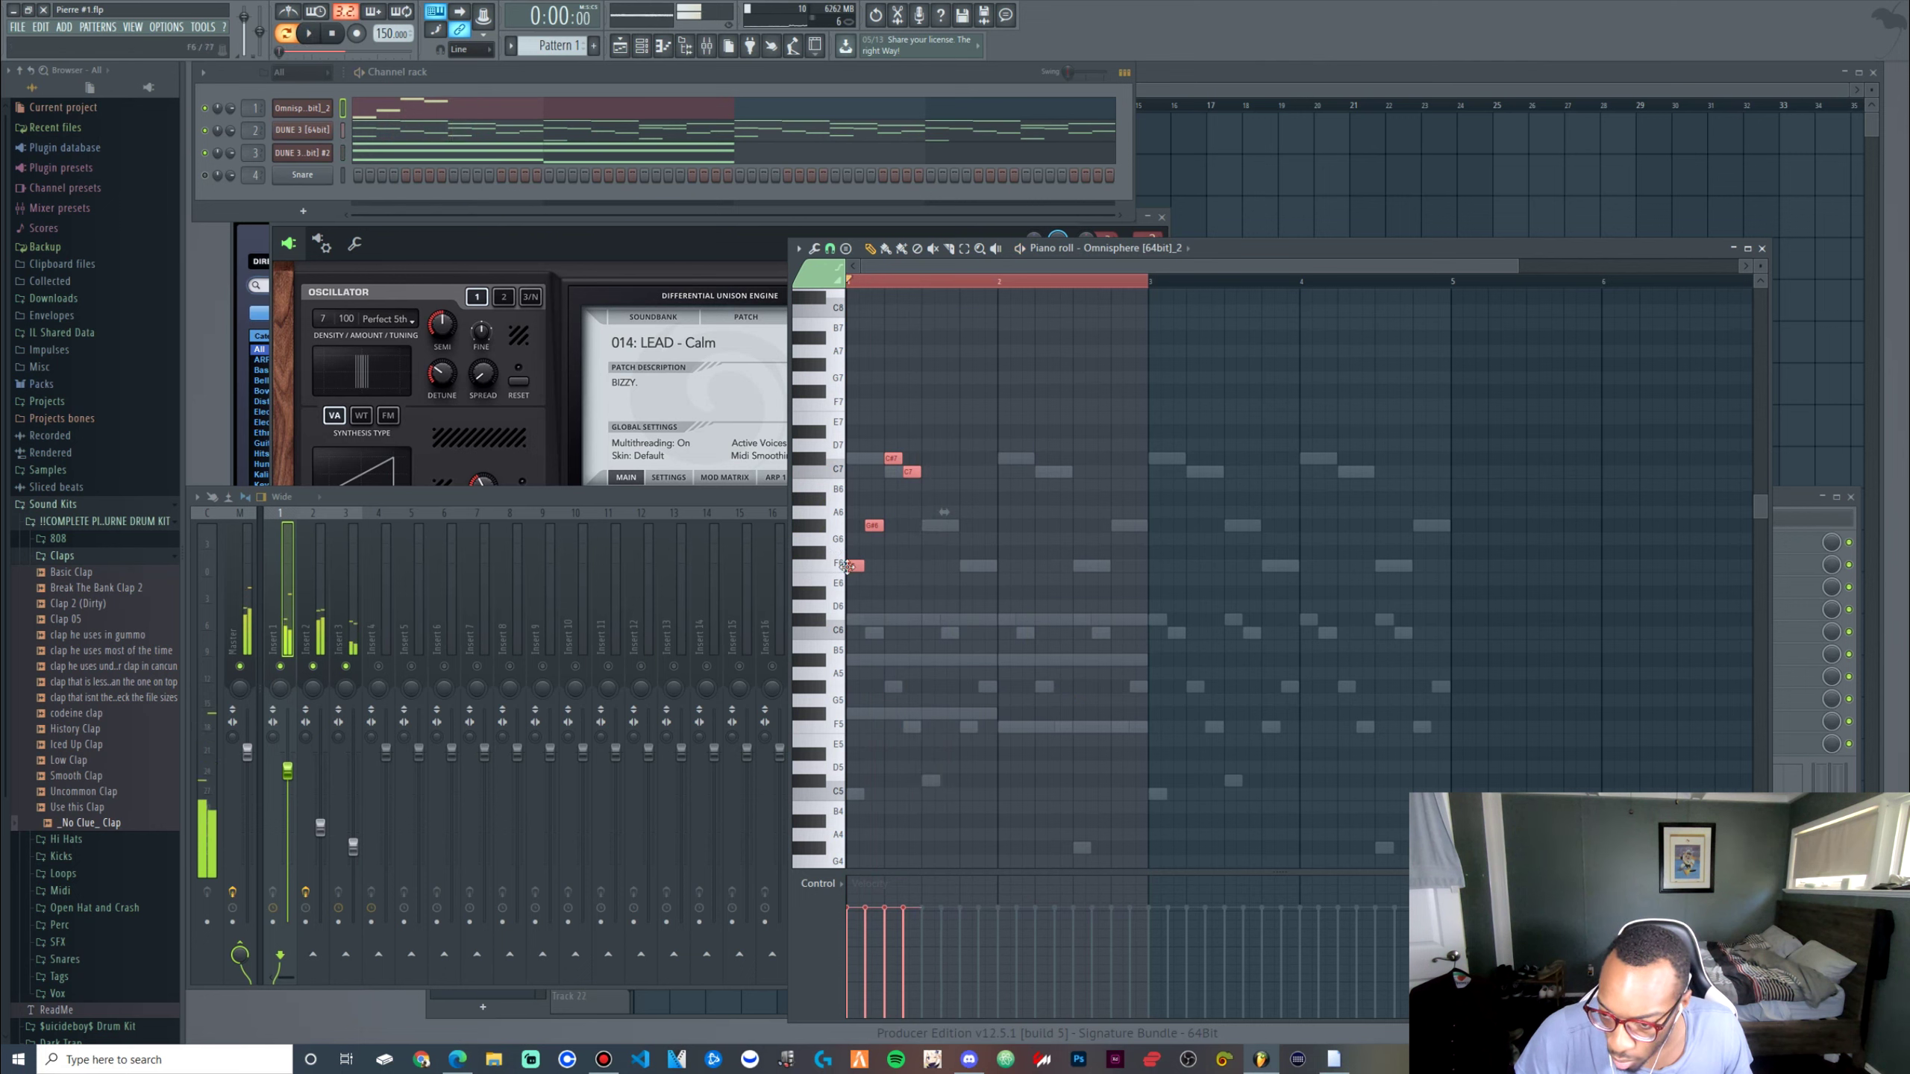
# Duplicate the four-note phrase until it fills the first two bars
pyautogui.moveTo(852, 568); pyautogui.dragTo(923, 569)
pyautogui.press('space')
pyautogui.moveTo(1066, 639); pyautogui.dragTo(844, 376)
pyautogui.moveTo(855, 565); pyautogui.dragTo(1001, 564)
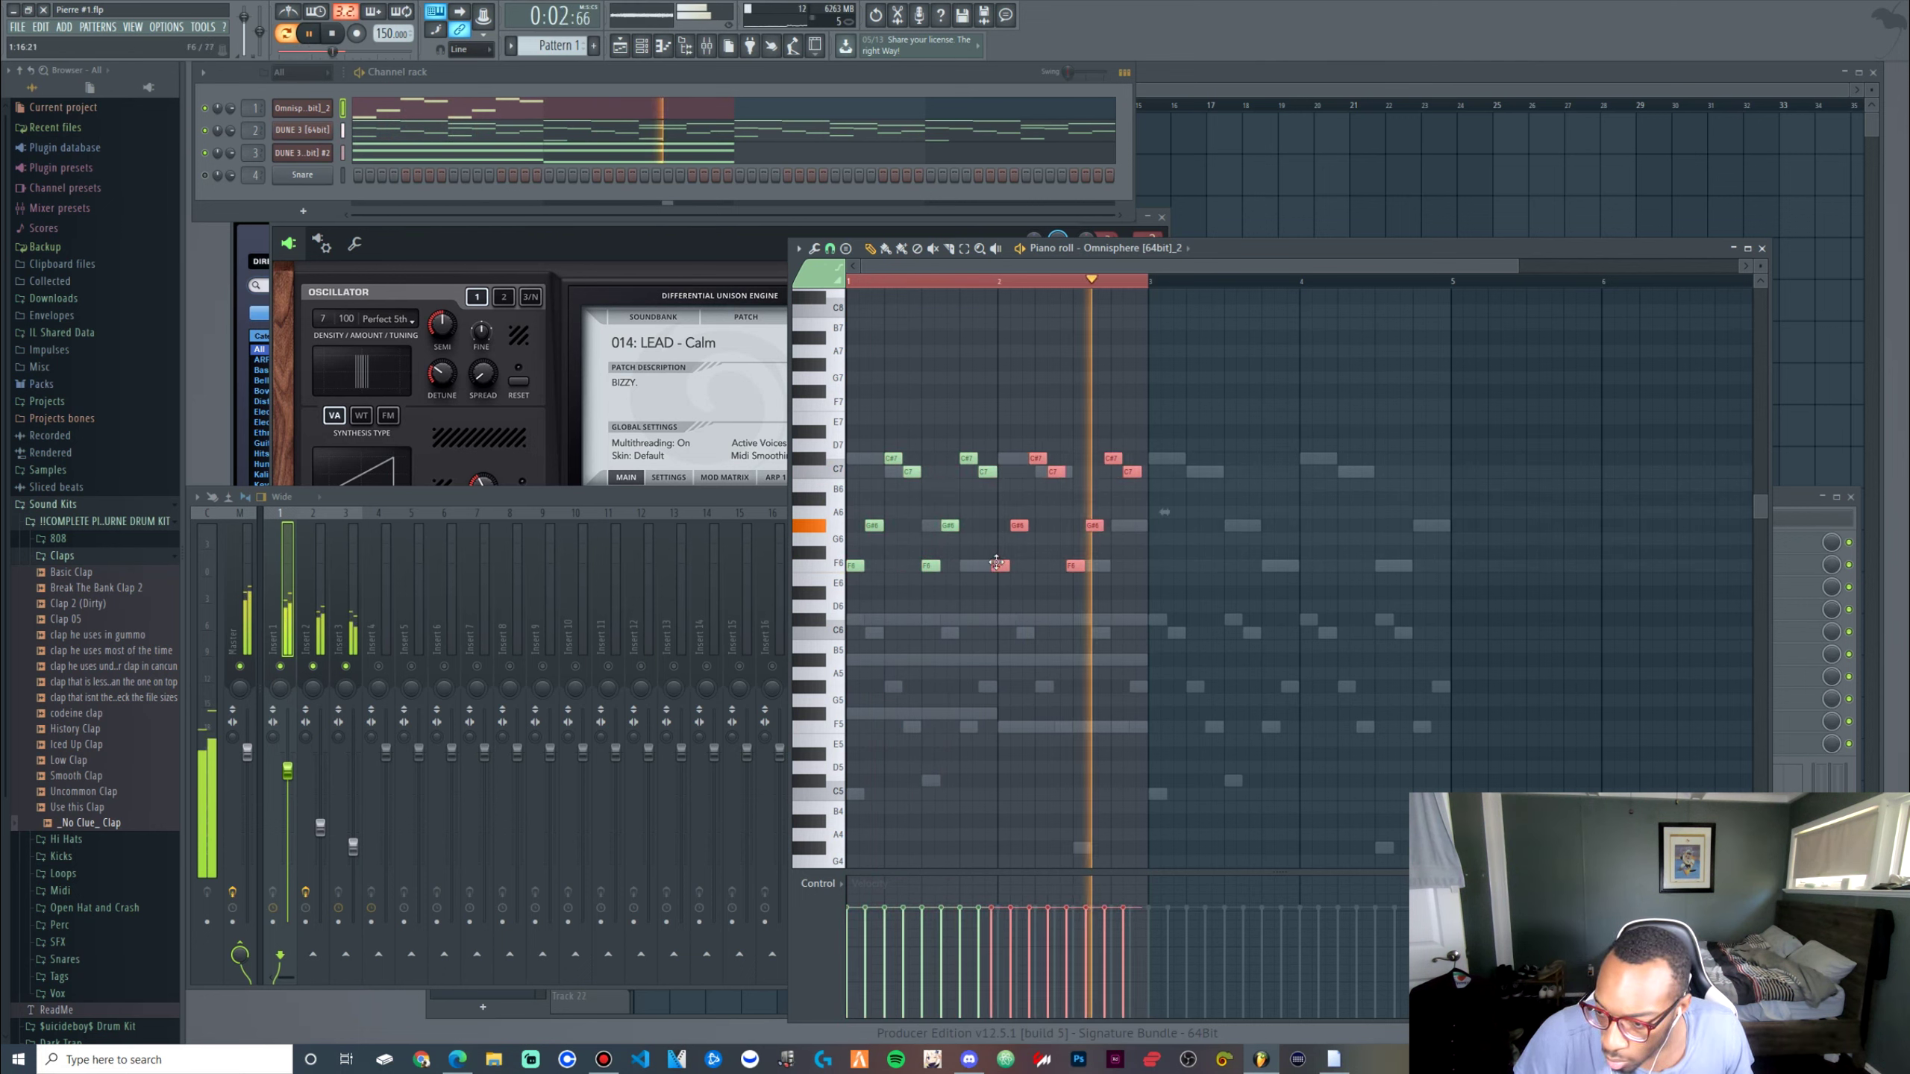
# Copy the two-bar arpeggio into bars 3 and 4 and clear the note selection
pyautogui.scroll(-1, 1049, 608)
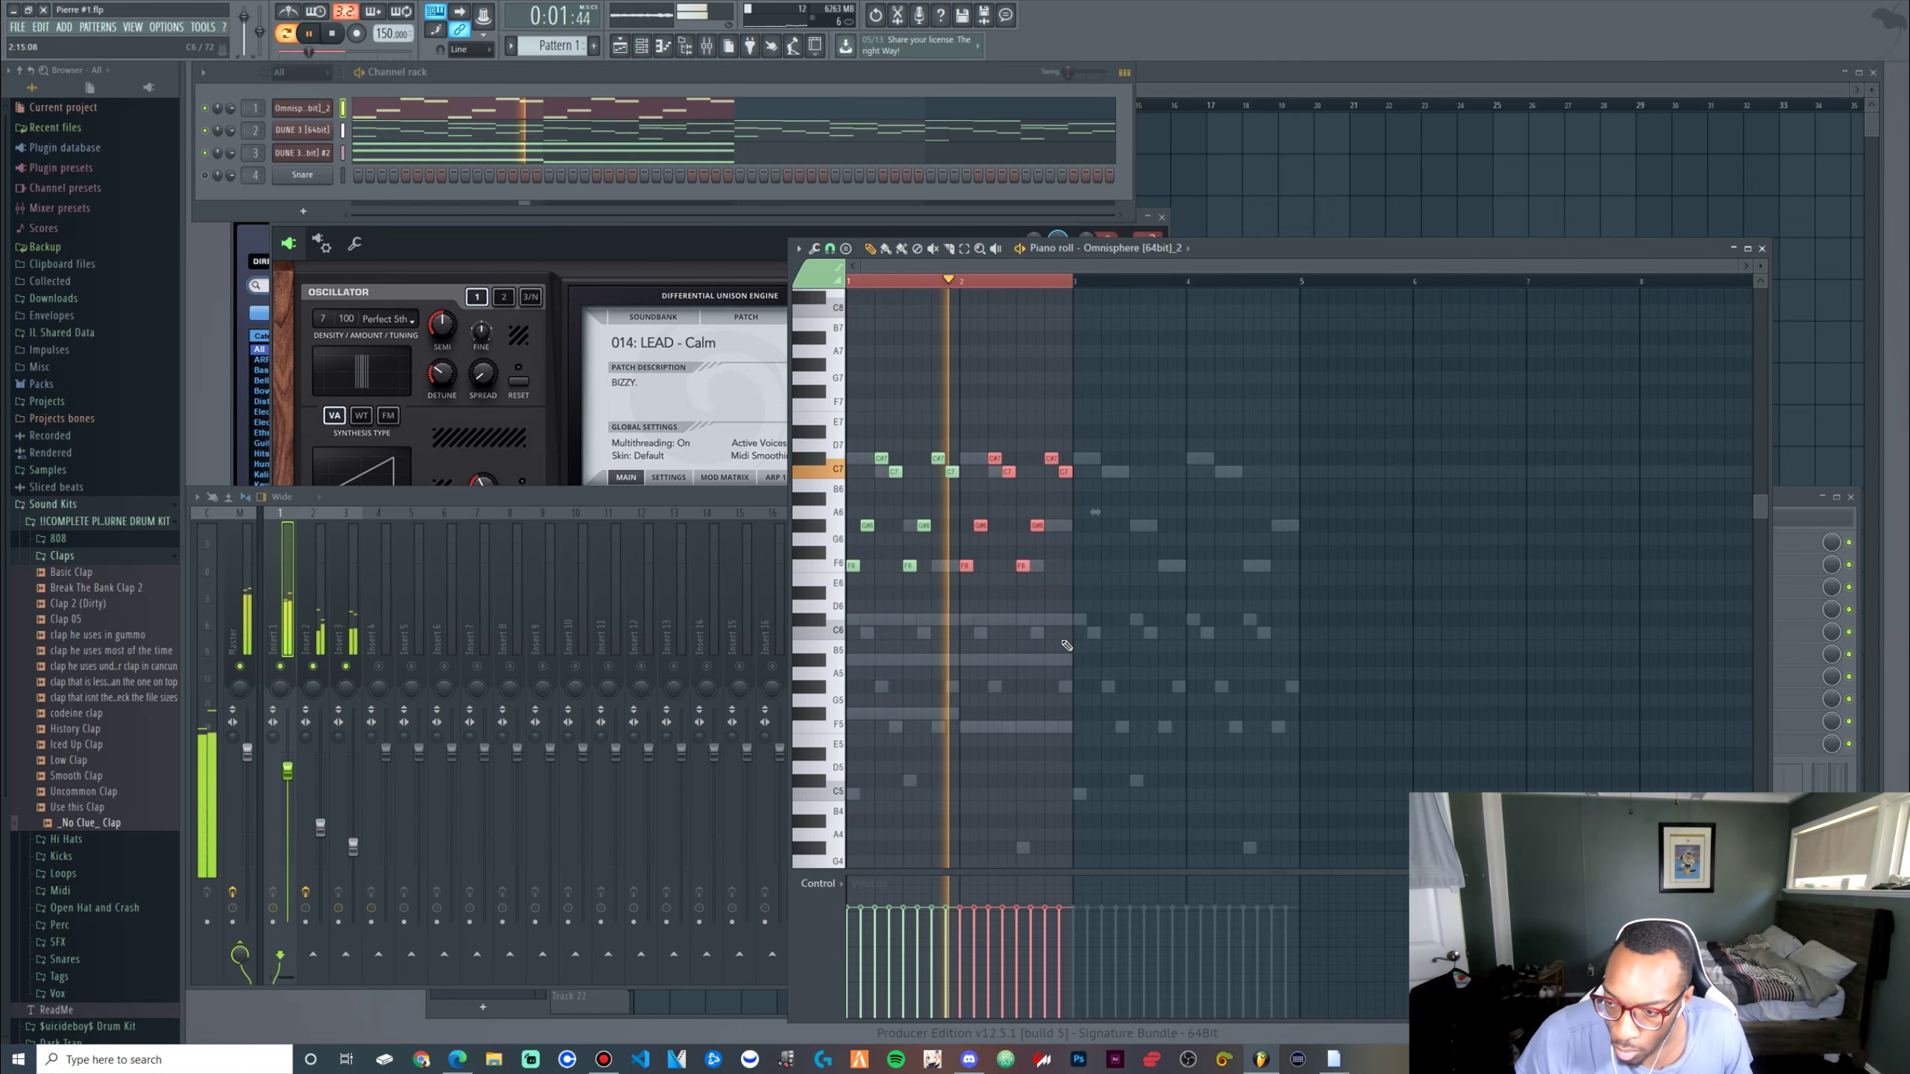
pyautogui.moveTo(1067, 614); pyautogui.dragTo(848, 429)
pyautogui.moveTo(850, 565); pyautogui.dragTo(1079, 593)
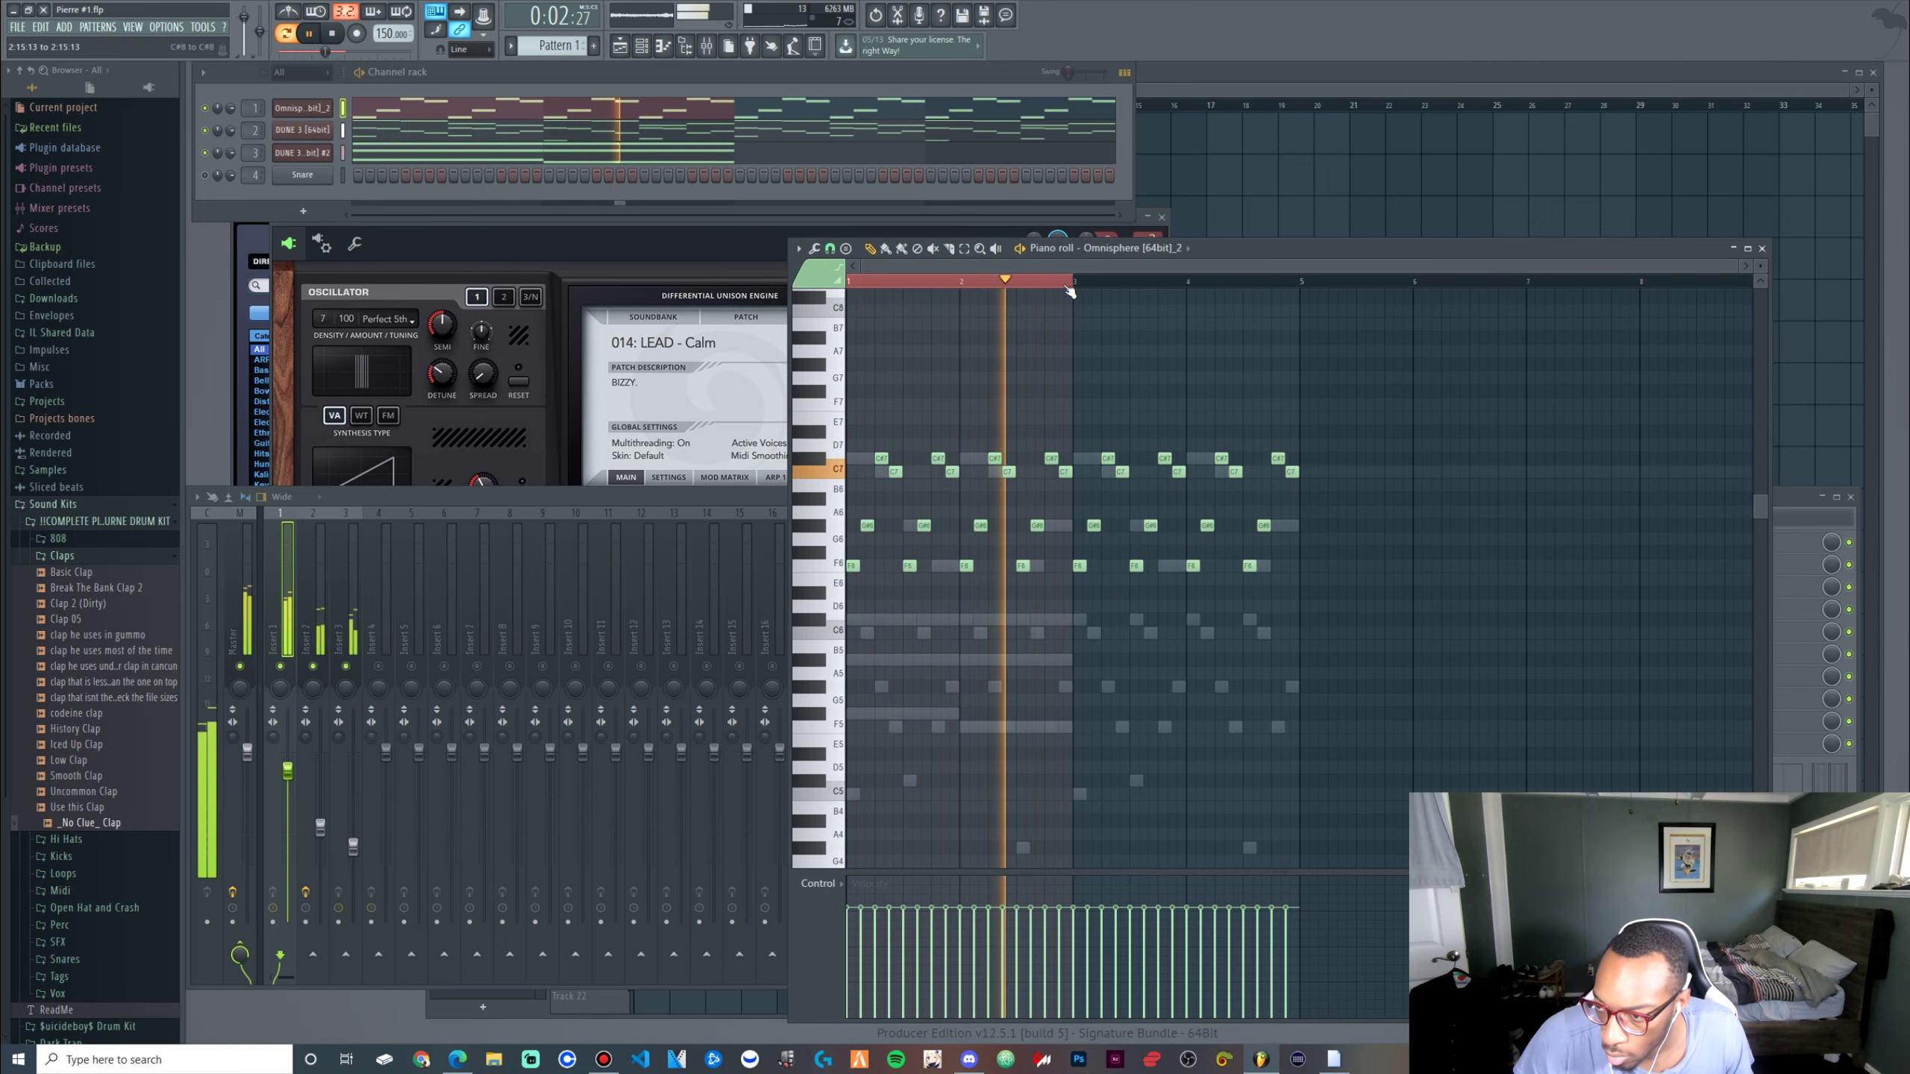
pyautogui.hotkey('ctrl', 'd')
# Lower mixer insert 1's volume and load the BELL Pad Add MC patch in the first channel's DUNE 3
pyautogui.moveTo(288, 771); pyautogui.dragTo(358, 824)
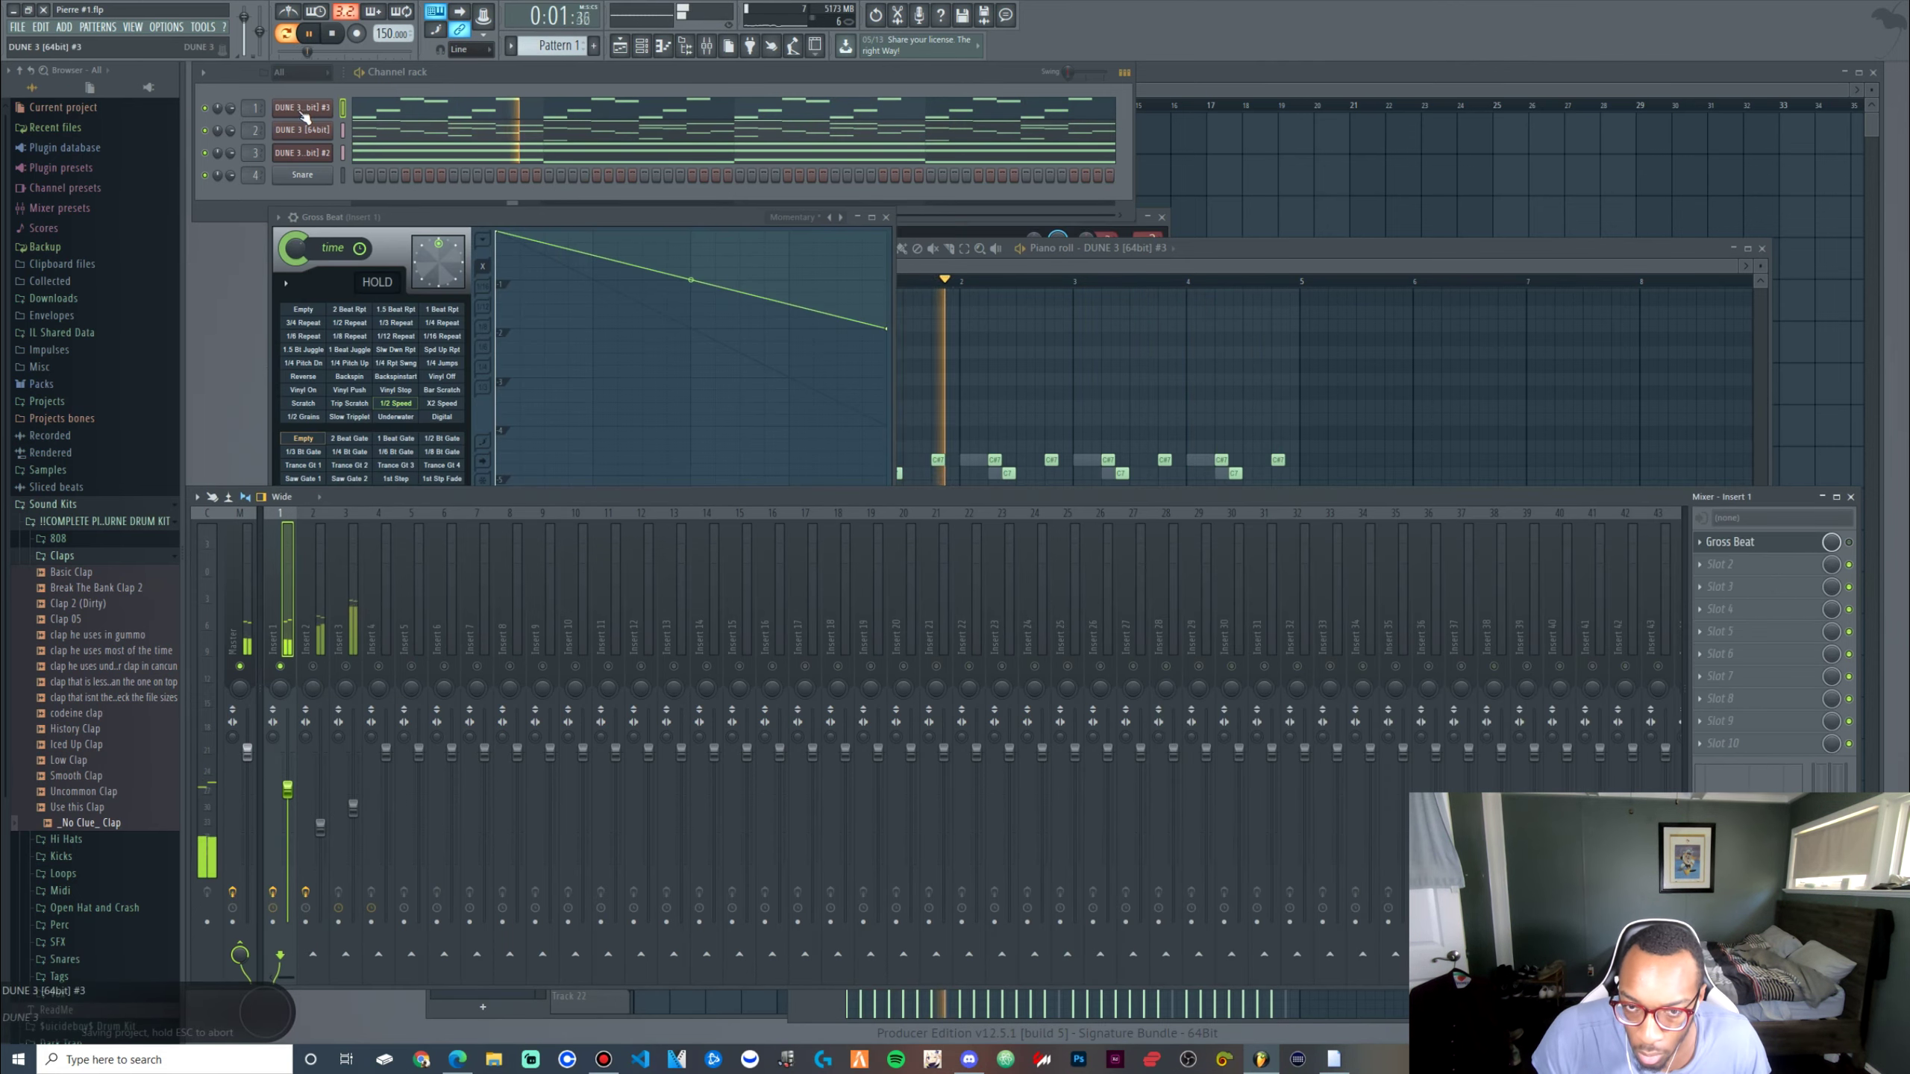
pyautogui.click(414, 195)
pyautogui.click(784, 279)
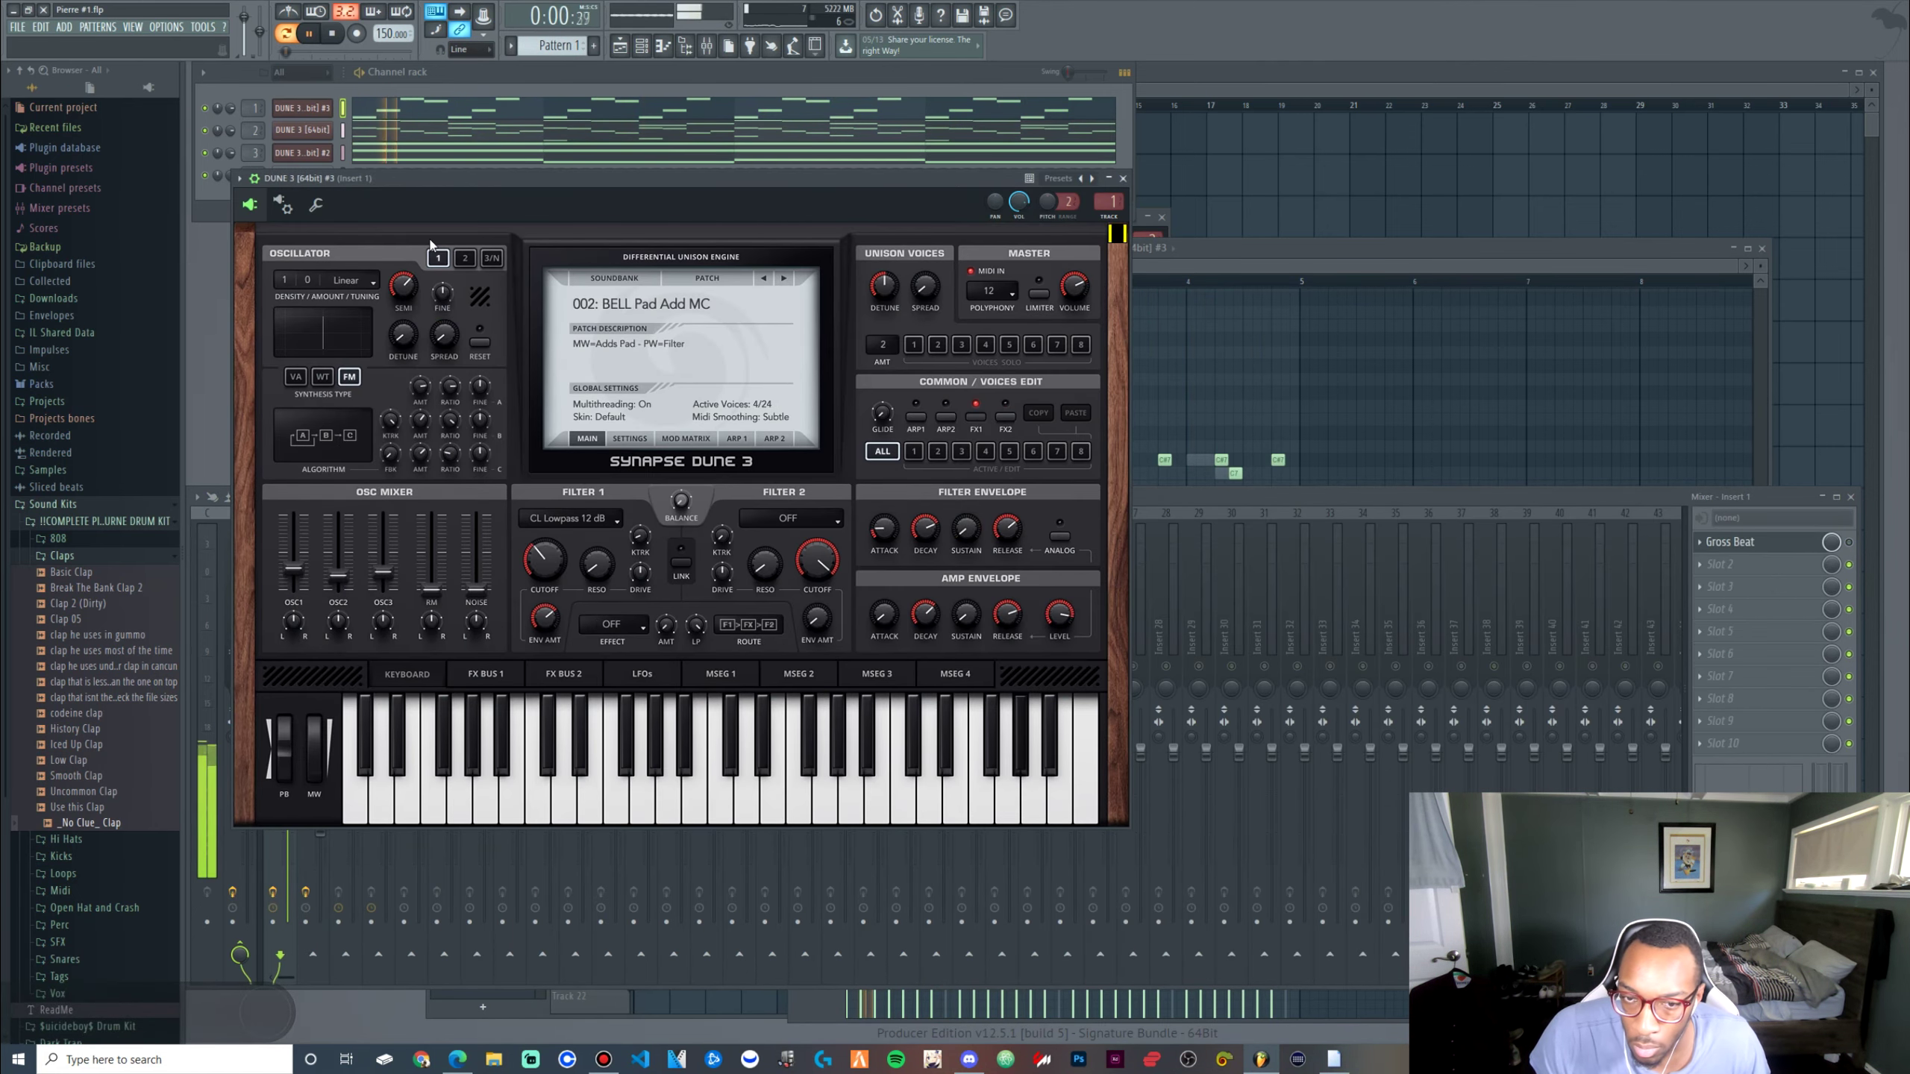
# Take mixer insert 1 out of solo, lower its volume to about 50%, and save the project
pyautogui.click(269, 586)
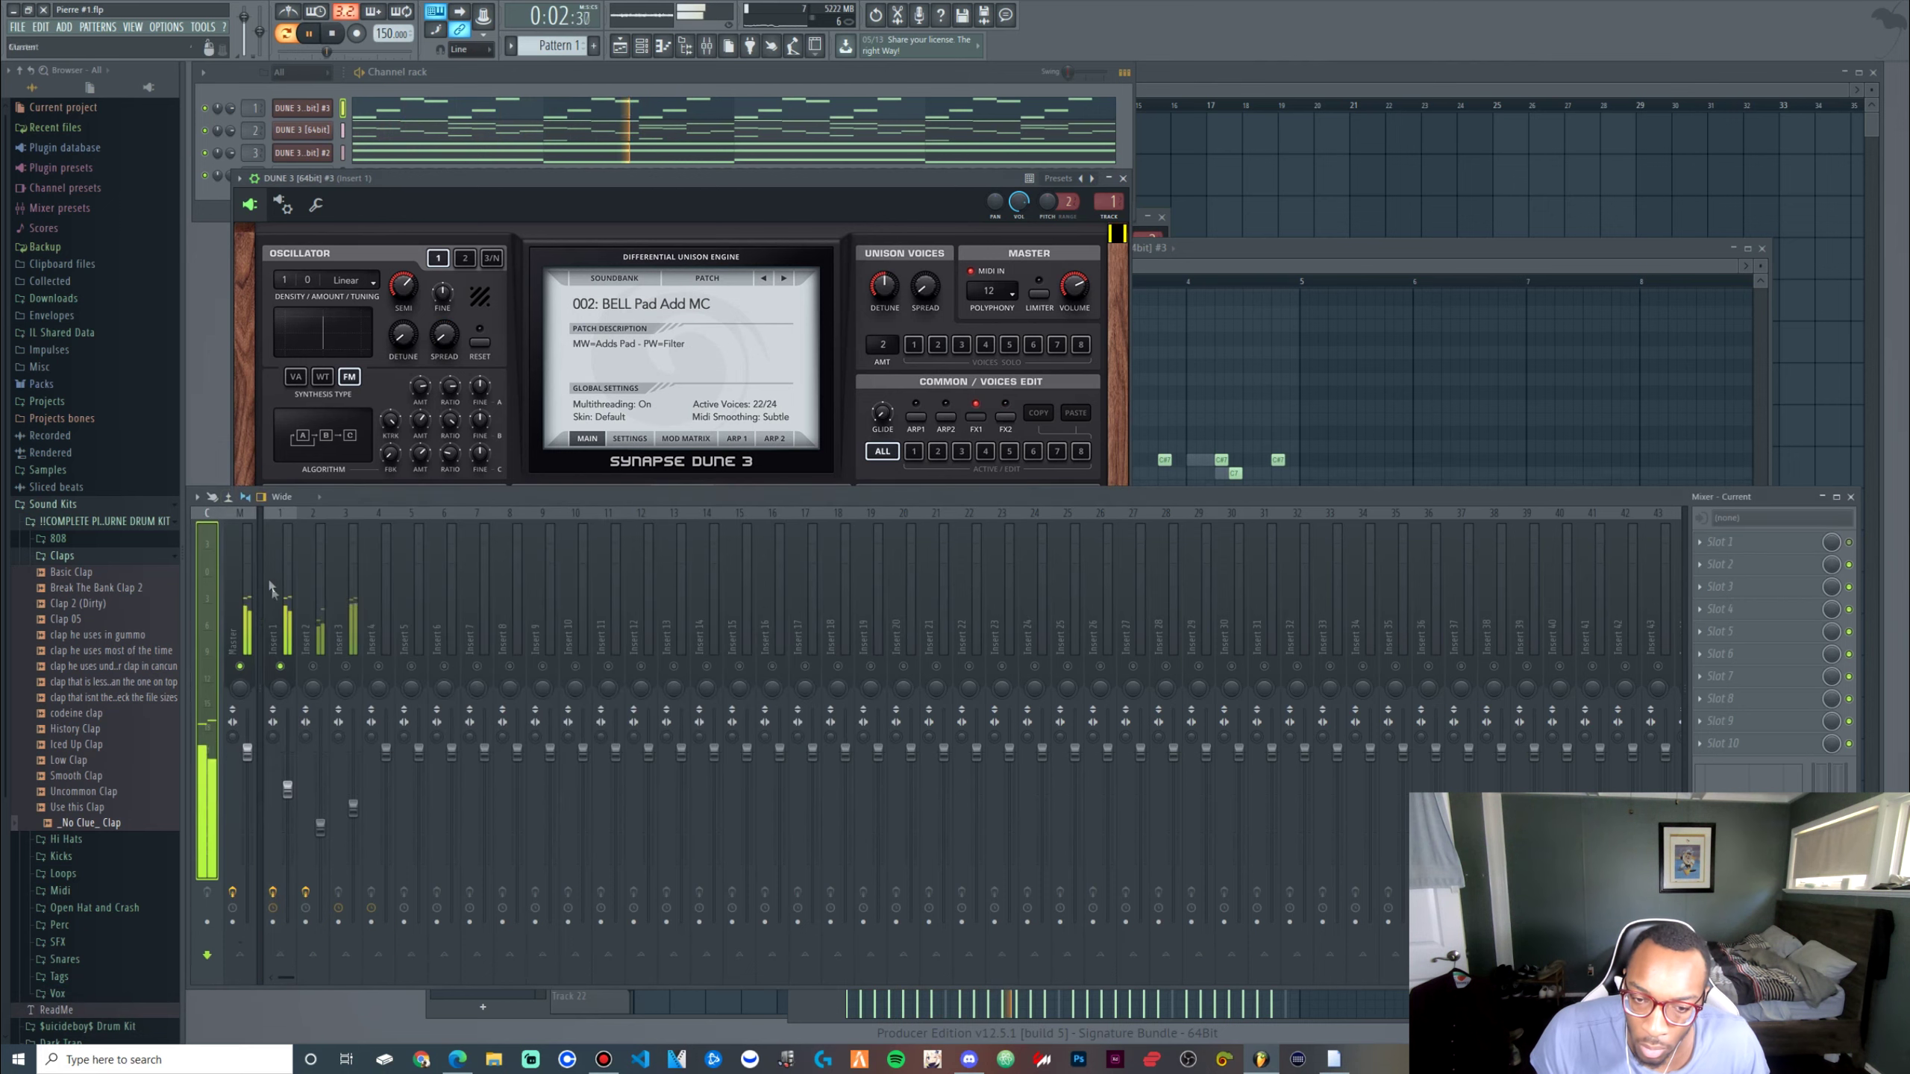
pyautogui.rightClick(280, 666)
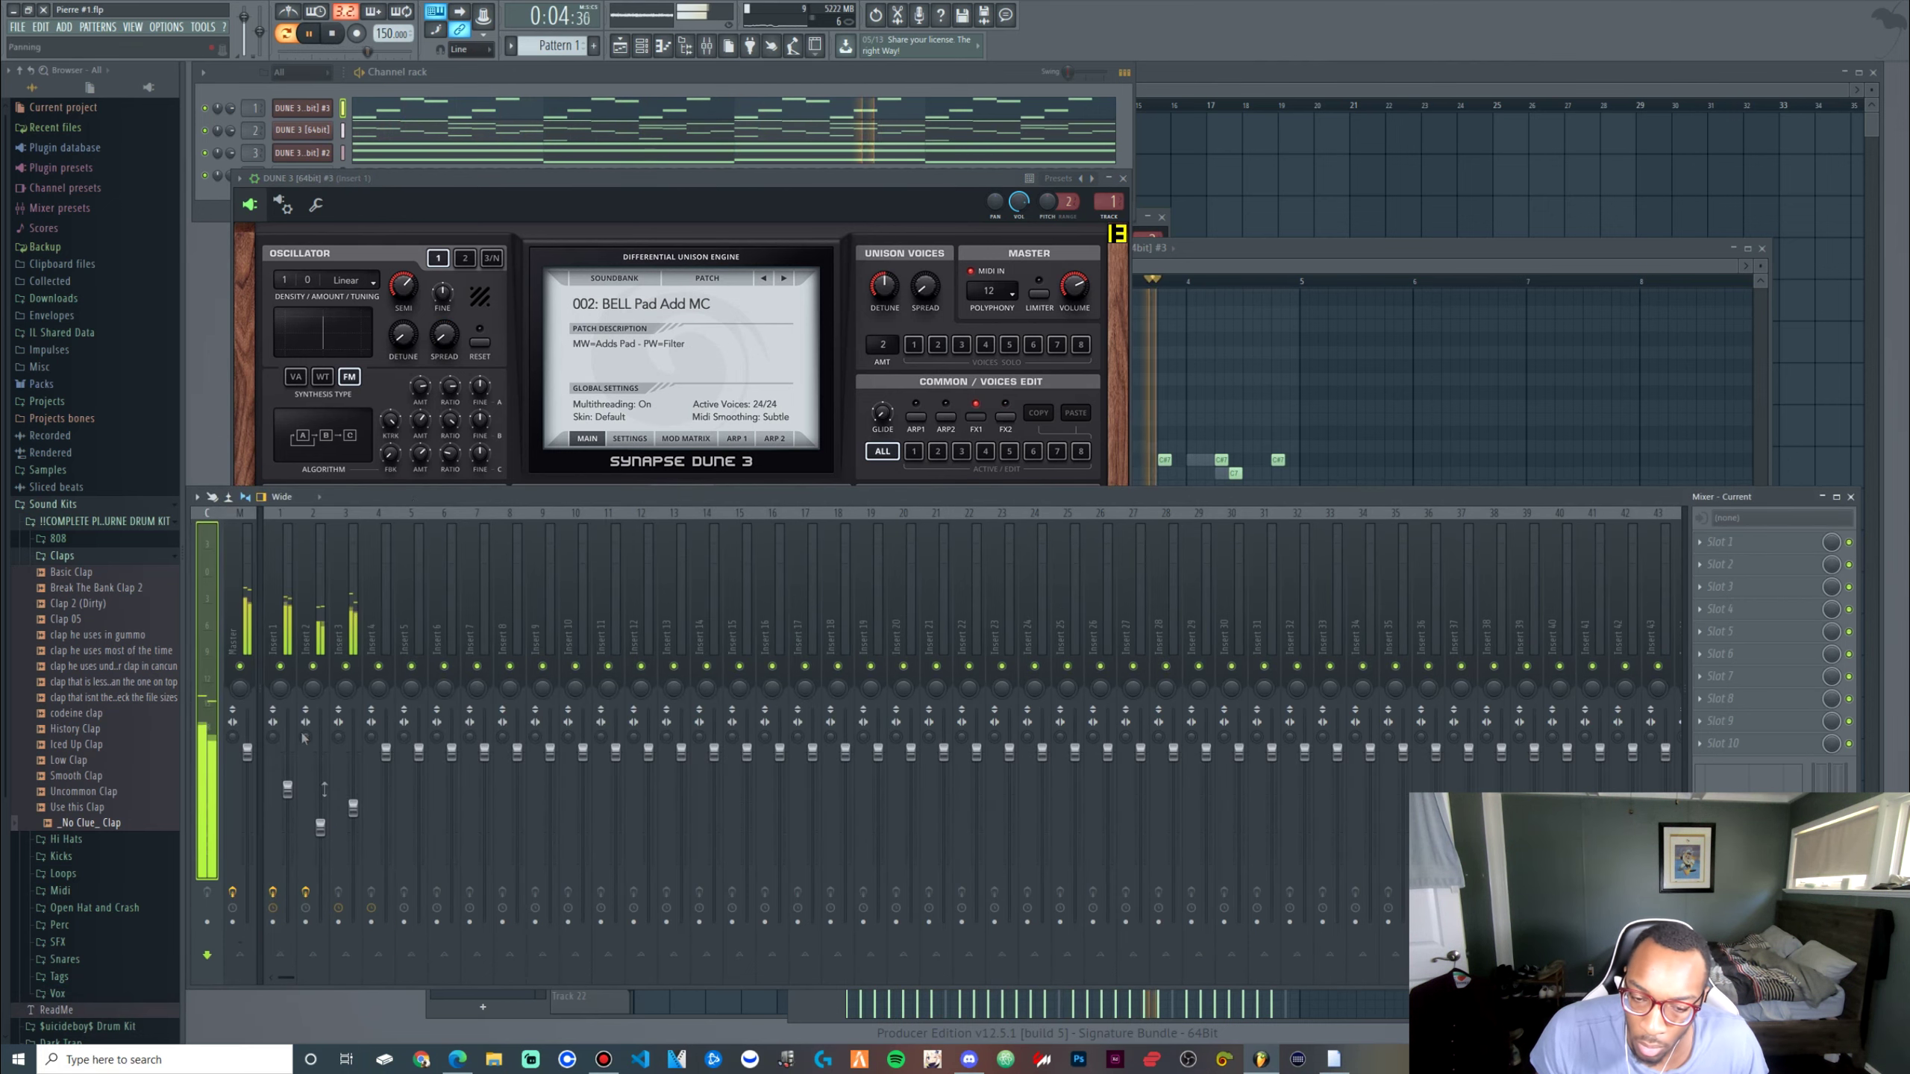
pyautogui.moveTo(288, 788); pyautogui.dragTo(287, 815)
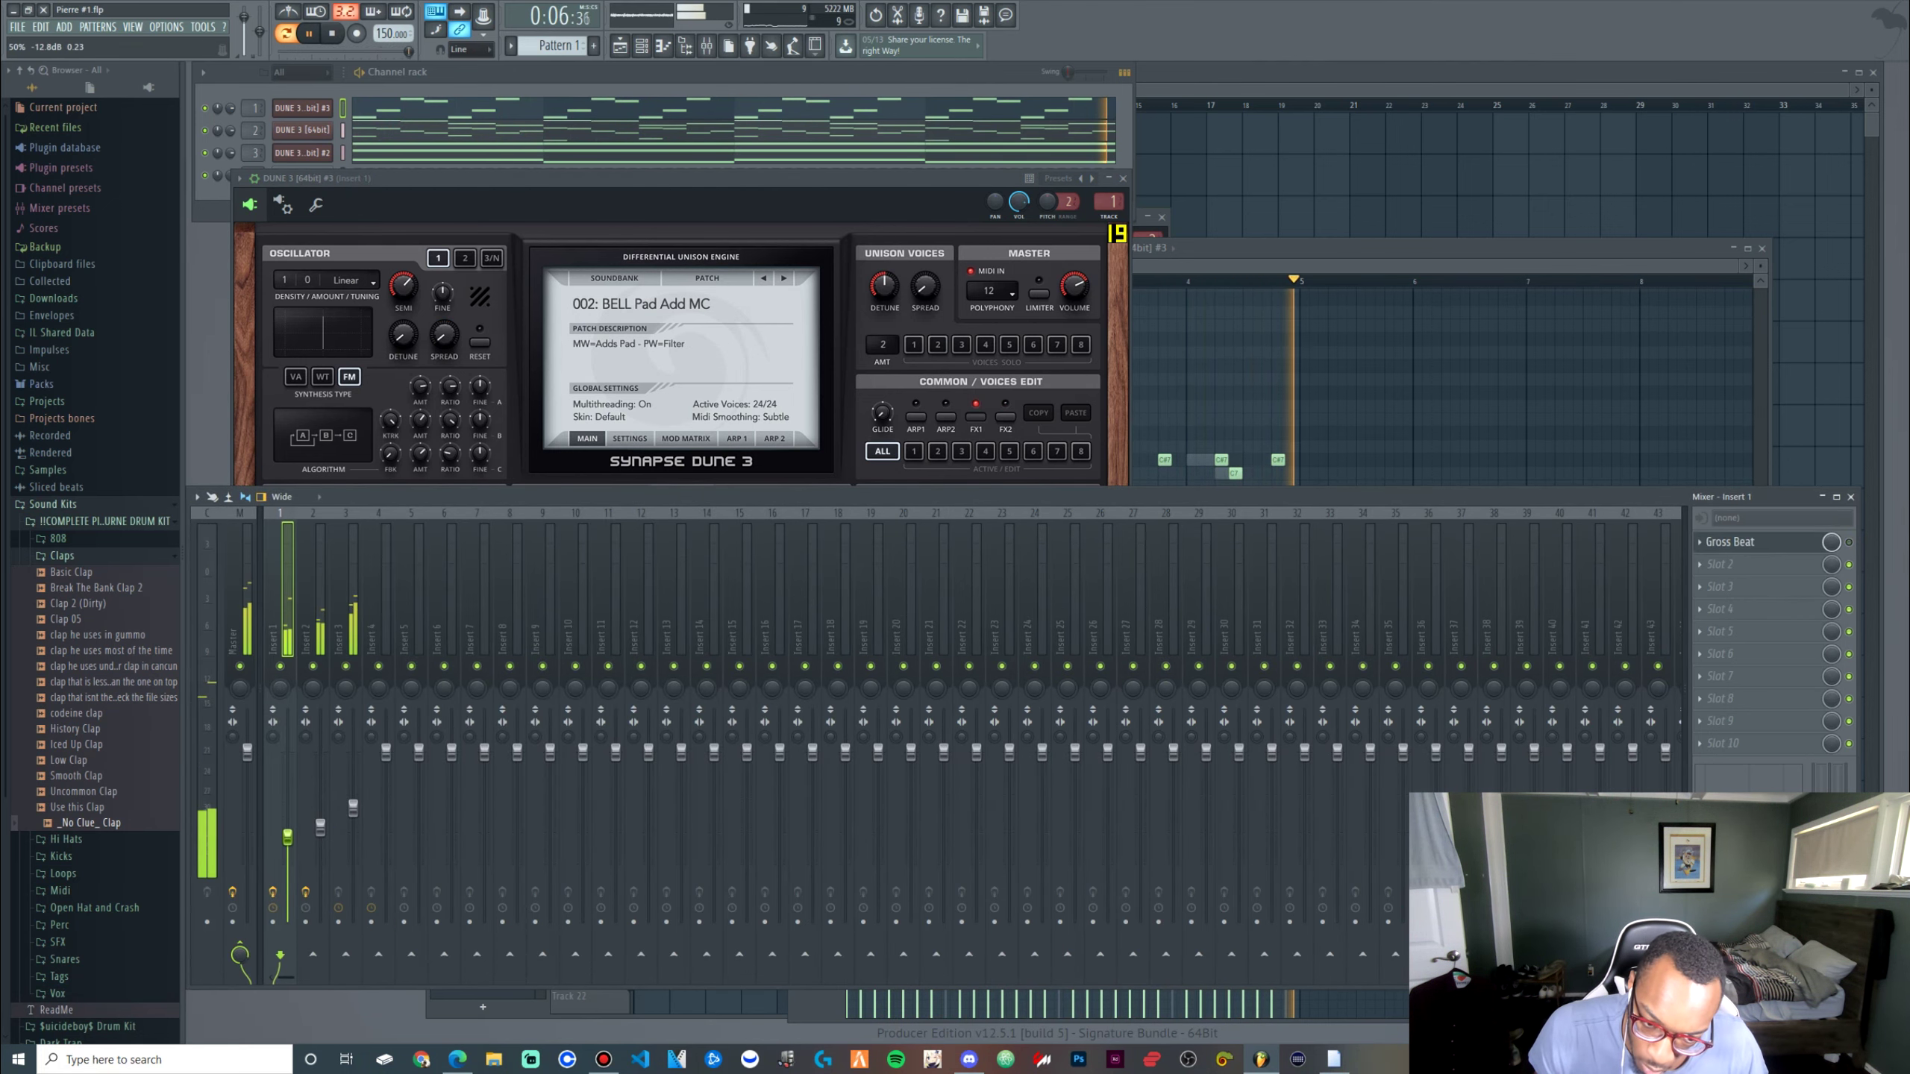
pyautogui.hotkey('ctrl', 's')
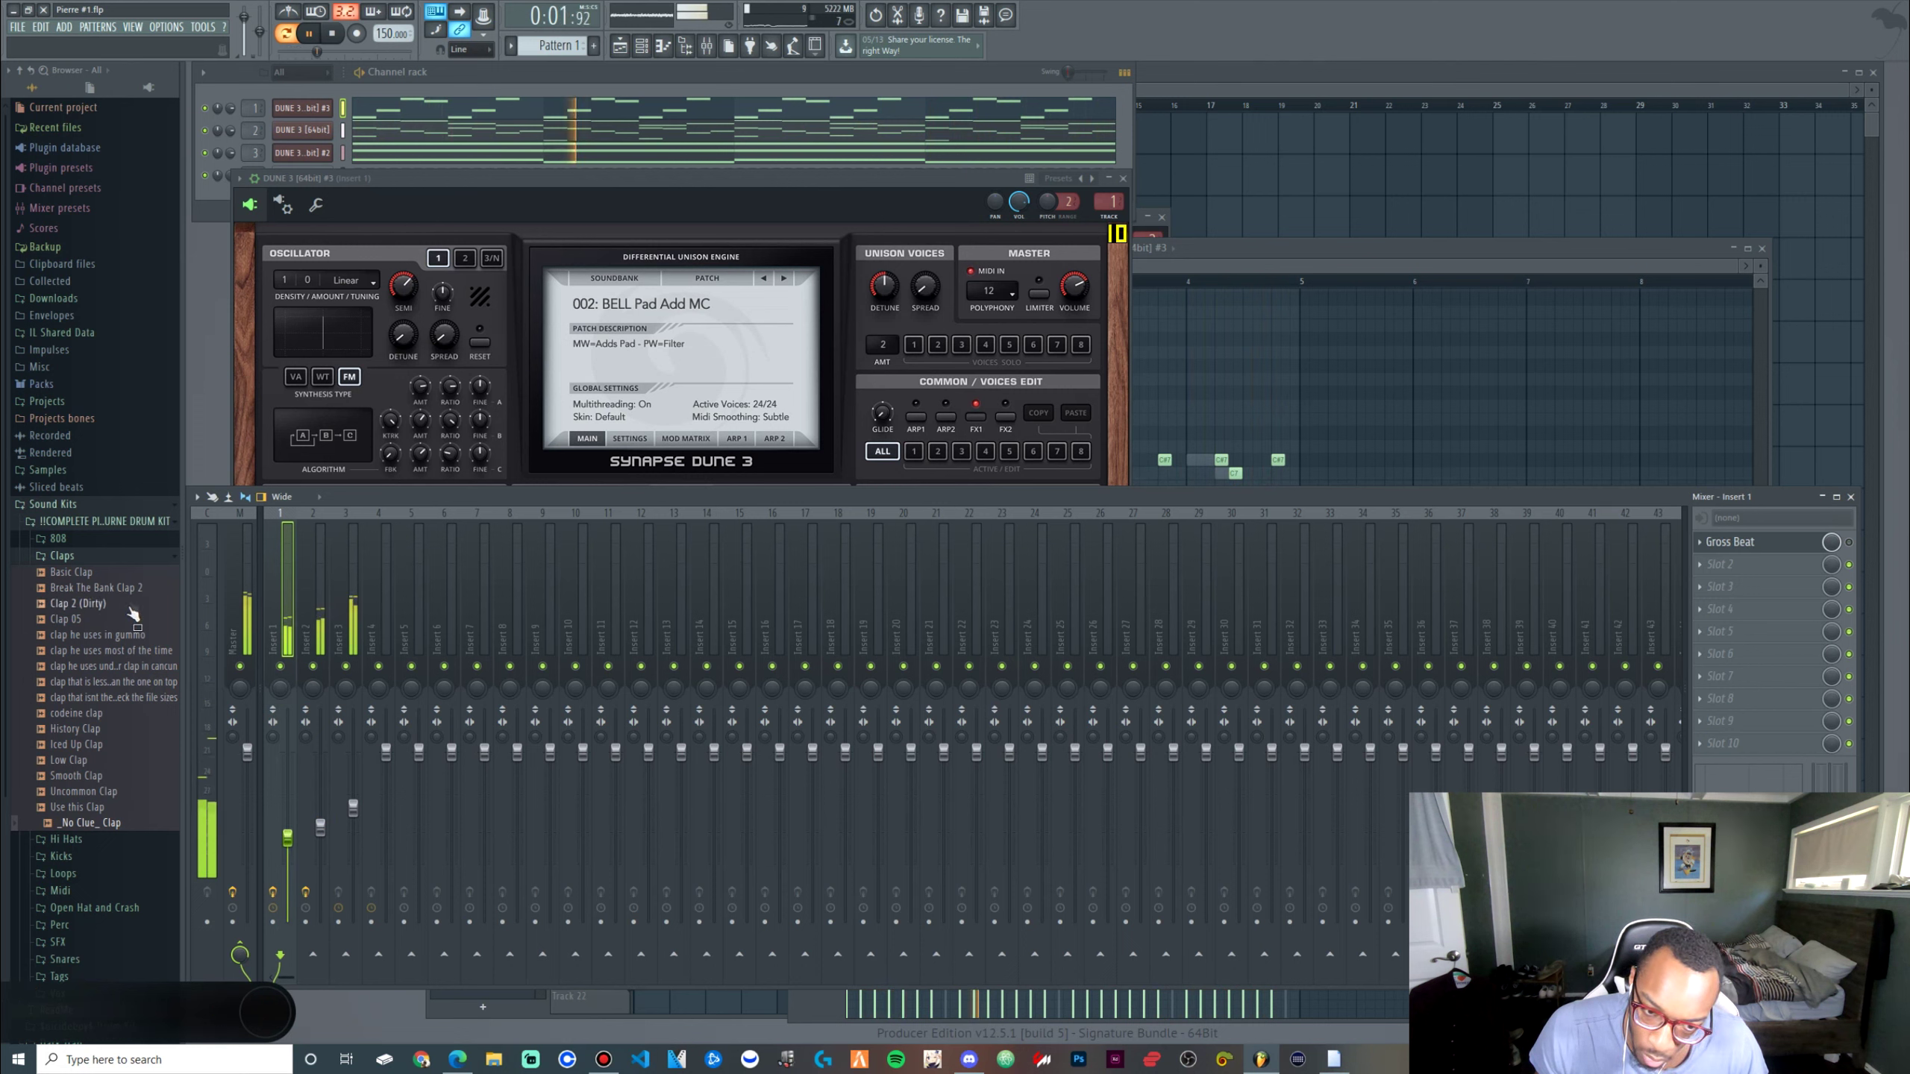
# Audition the Jugg 808 and gass 808 samples in the drum kit's 808 folder
pyautogui.click(99, 608)
pyautogui.click(97, 539)
pyautogui.click(100, 790)
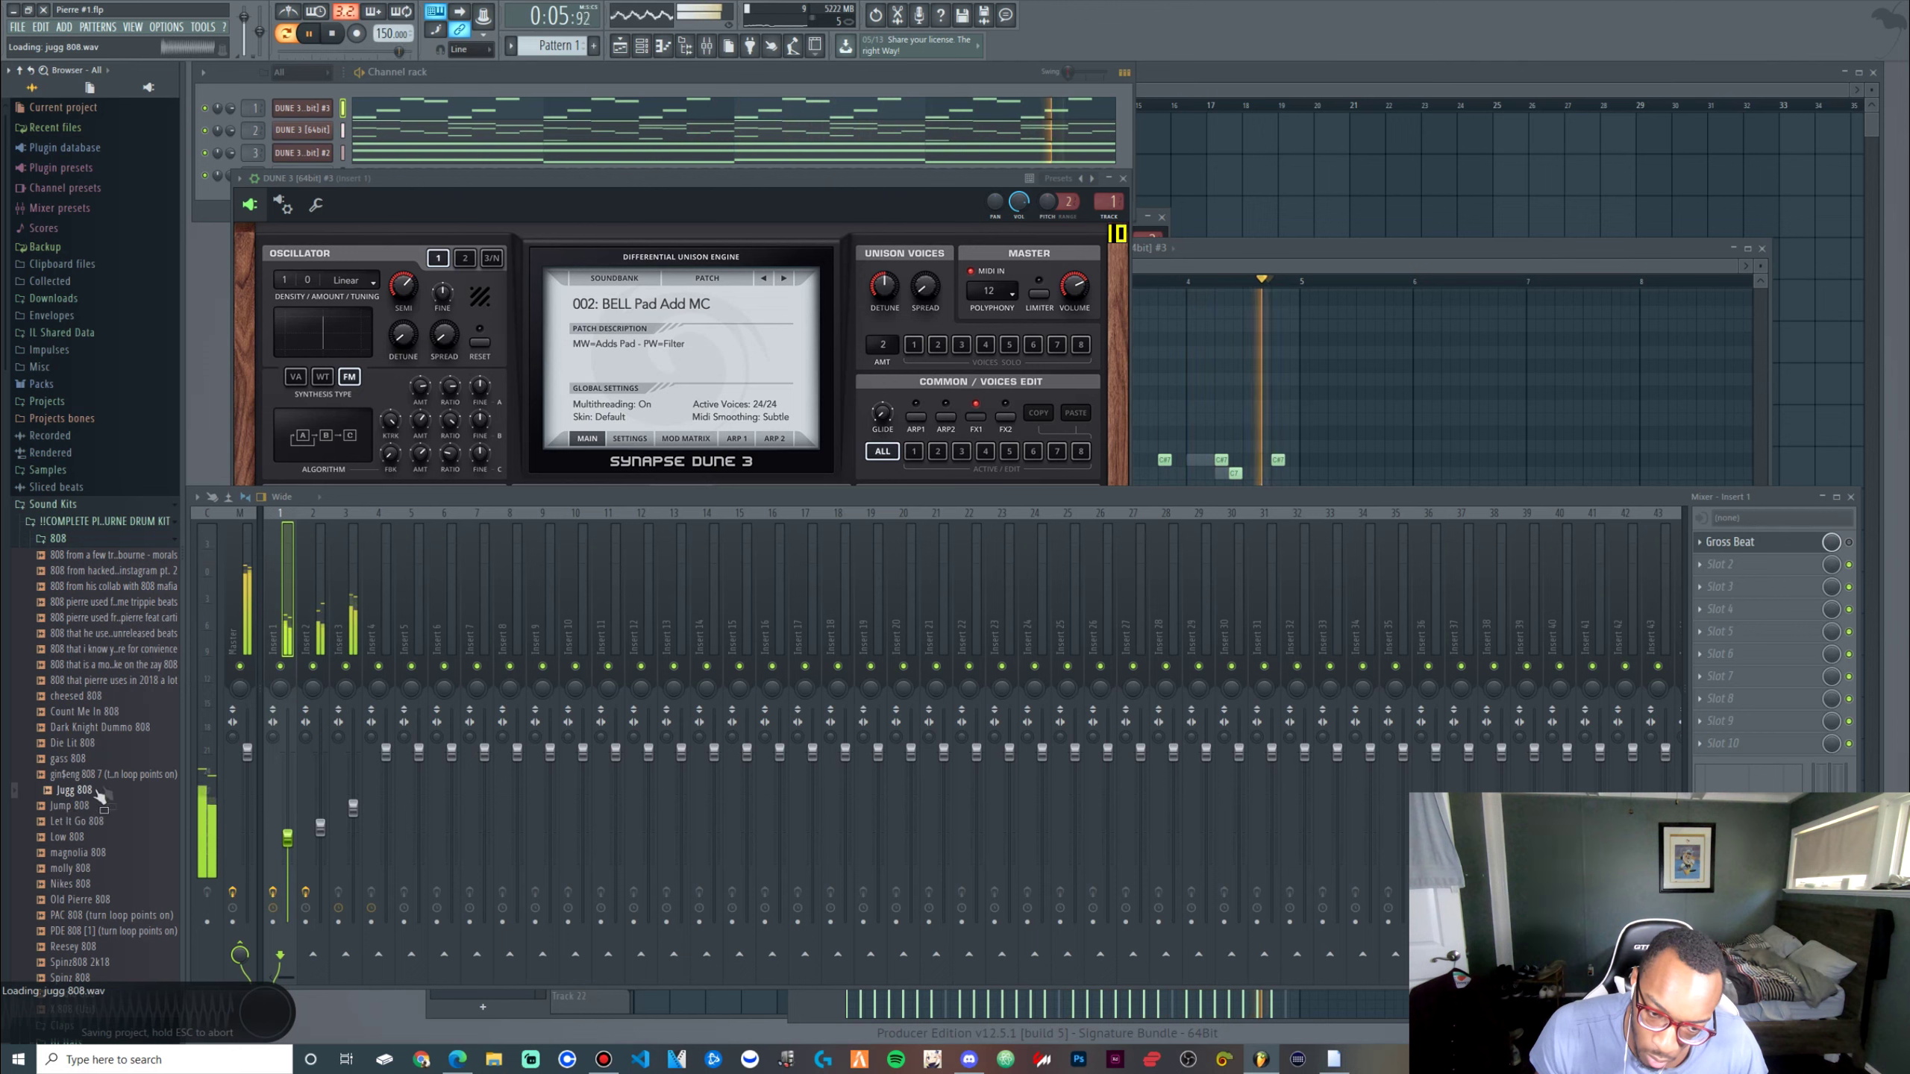
pyautogui.click(87, 758)
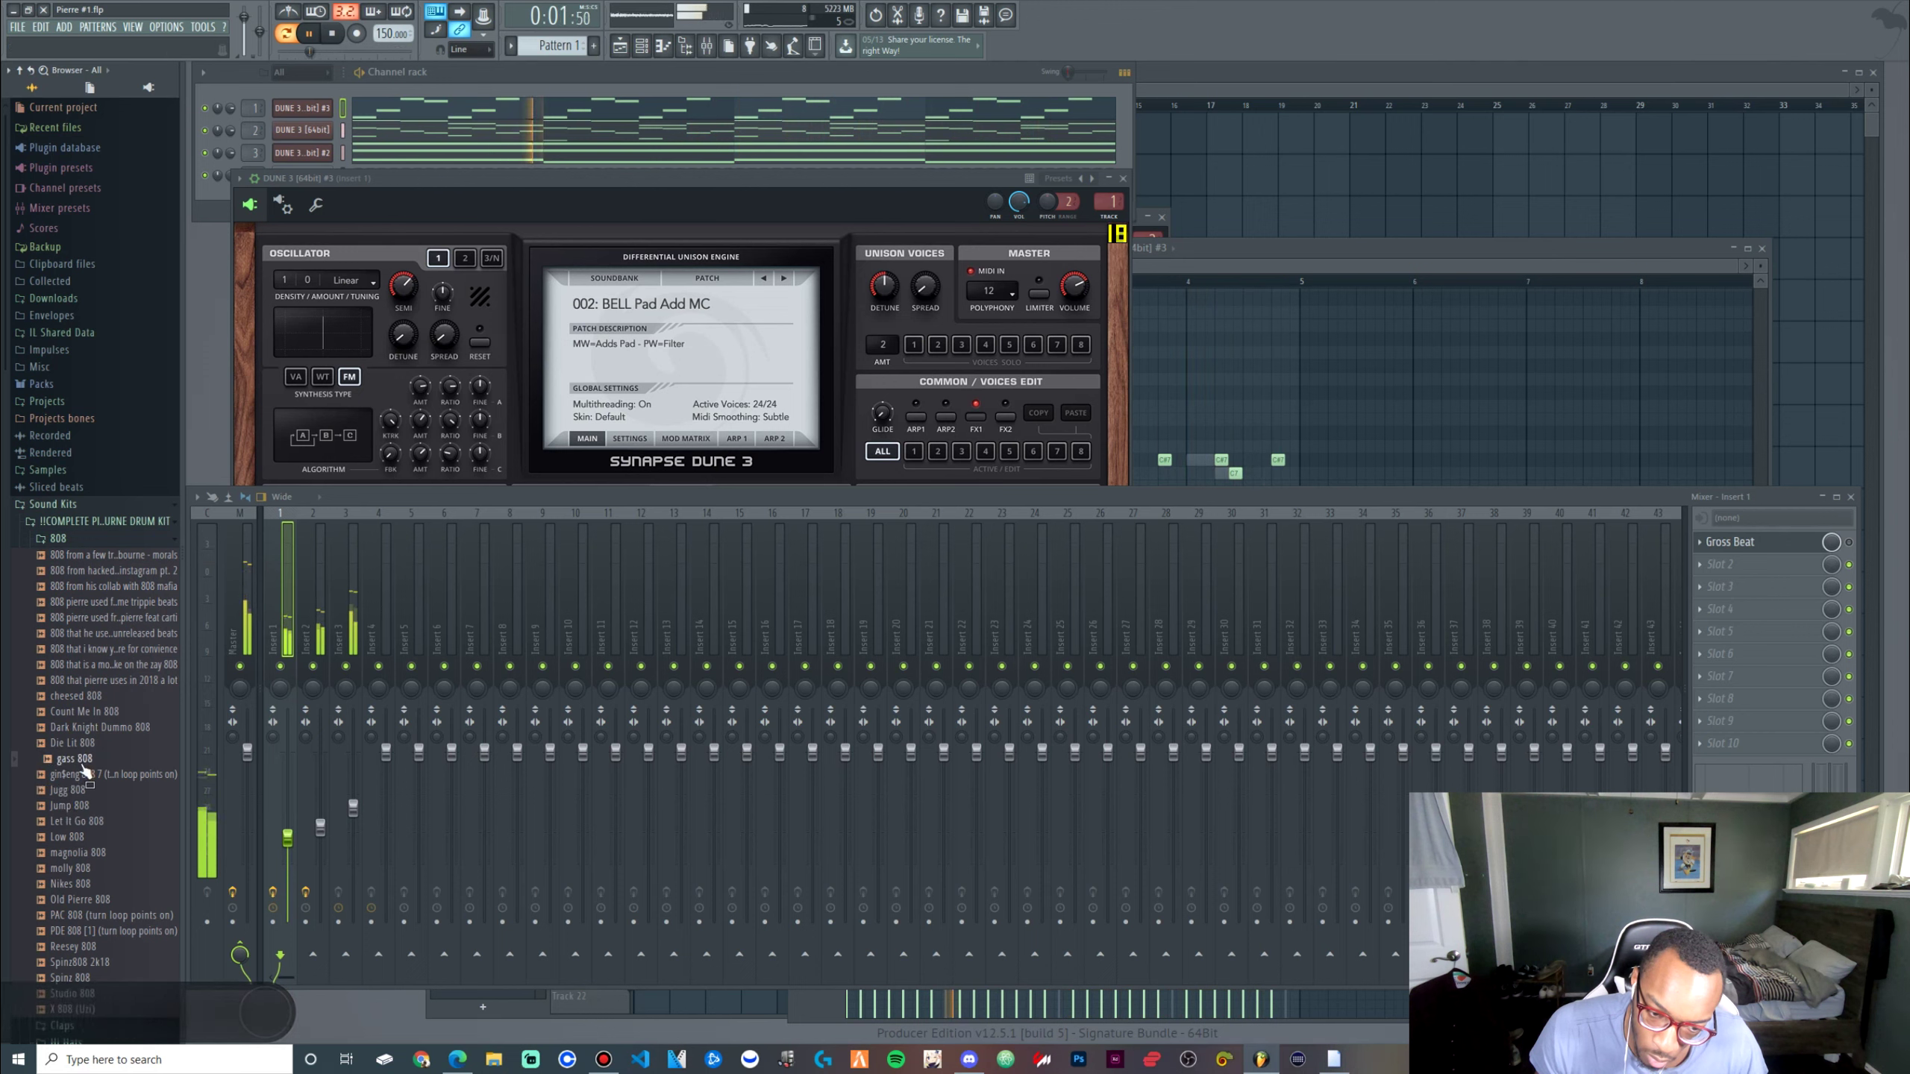
# Audition Hacked My Snapchat Snare from the Snares folder and load it into a new channel
pyautogui.click(98, 541)
pyautogui.click(75, 692)
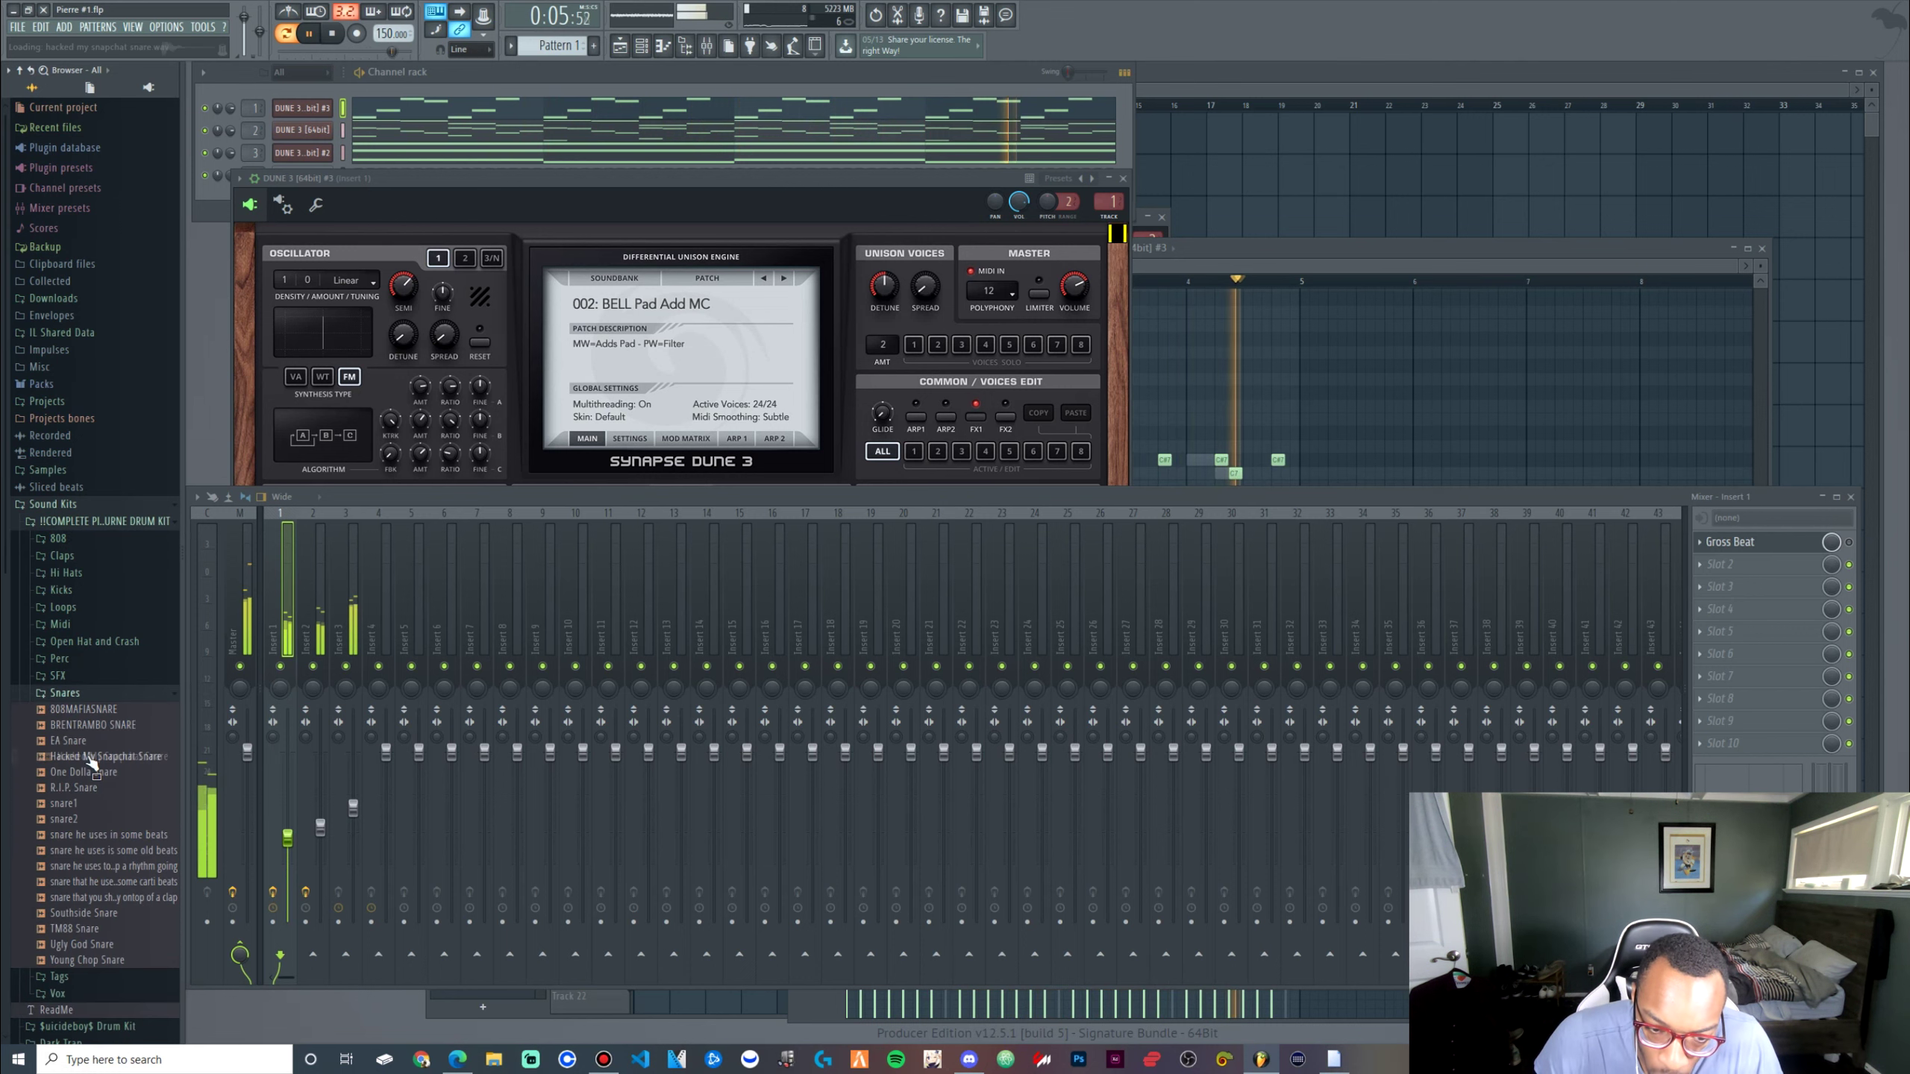
pyautogui.click(93, 757)
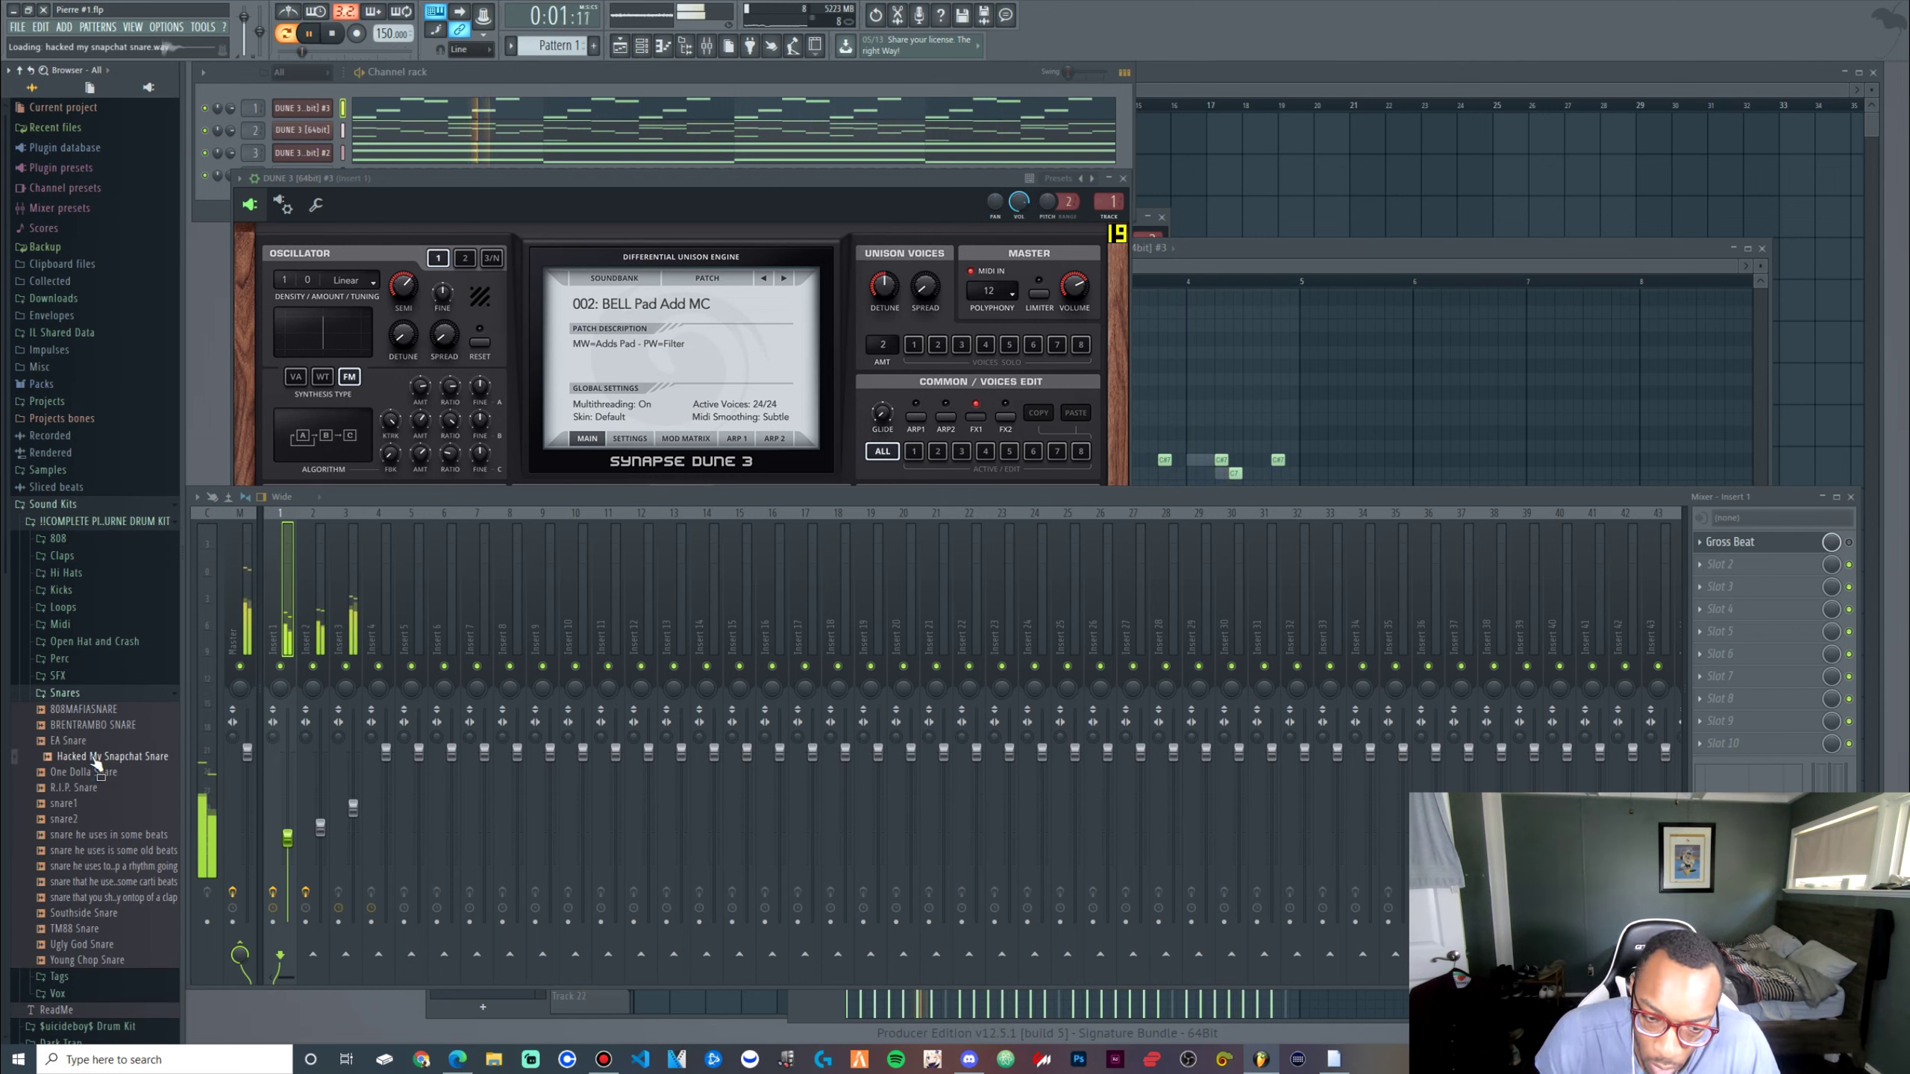
pyautogui.rightClick(104, 758)
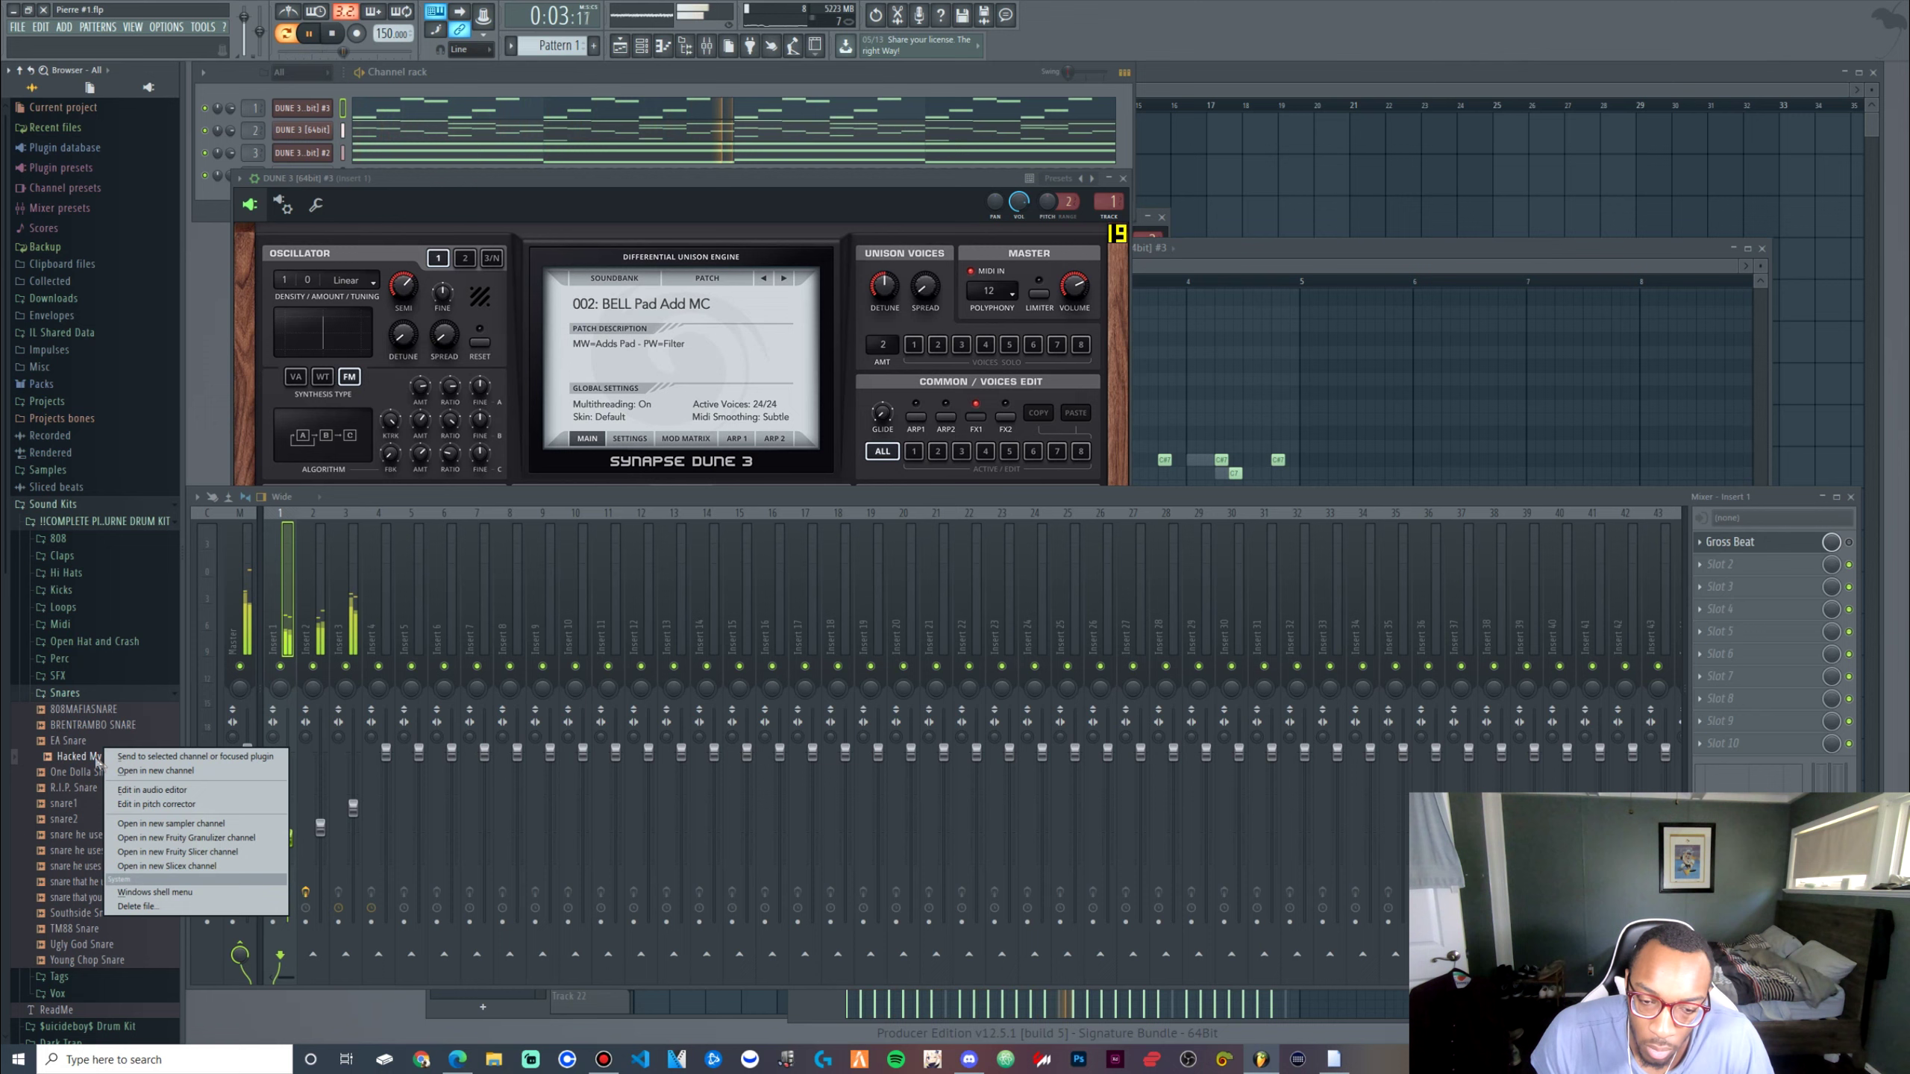
pyautogui.click(159, 772)
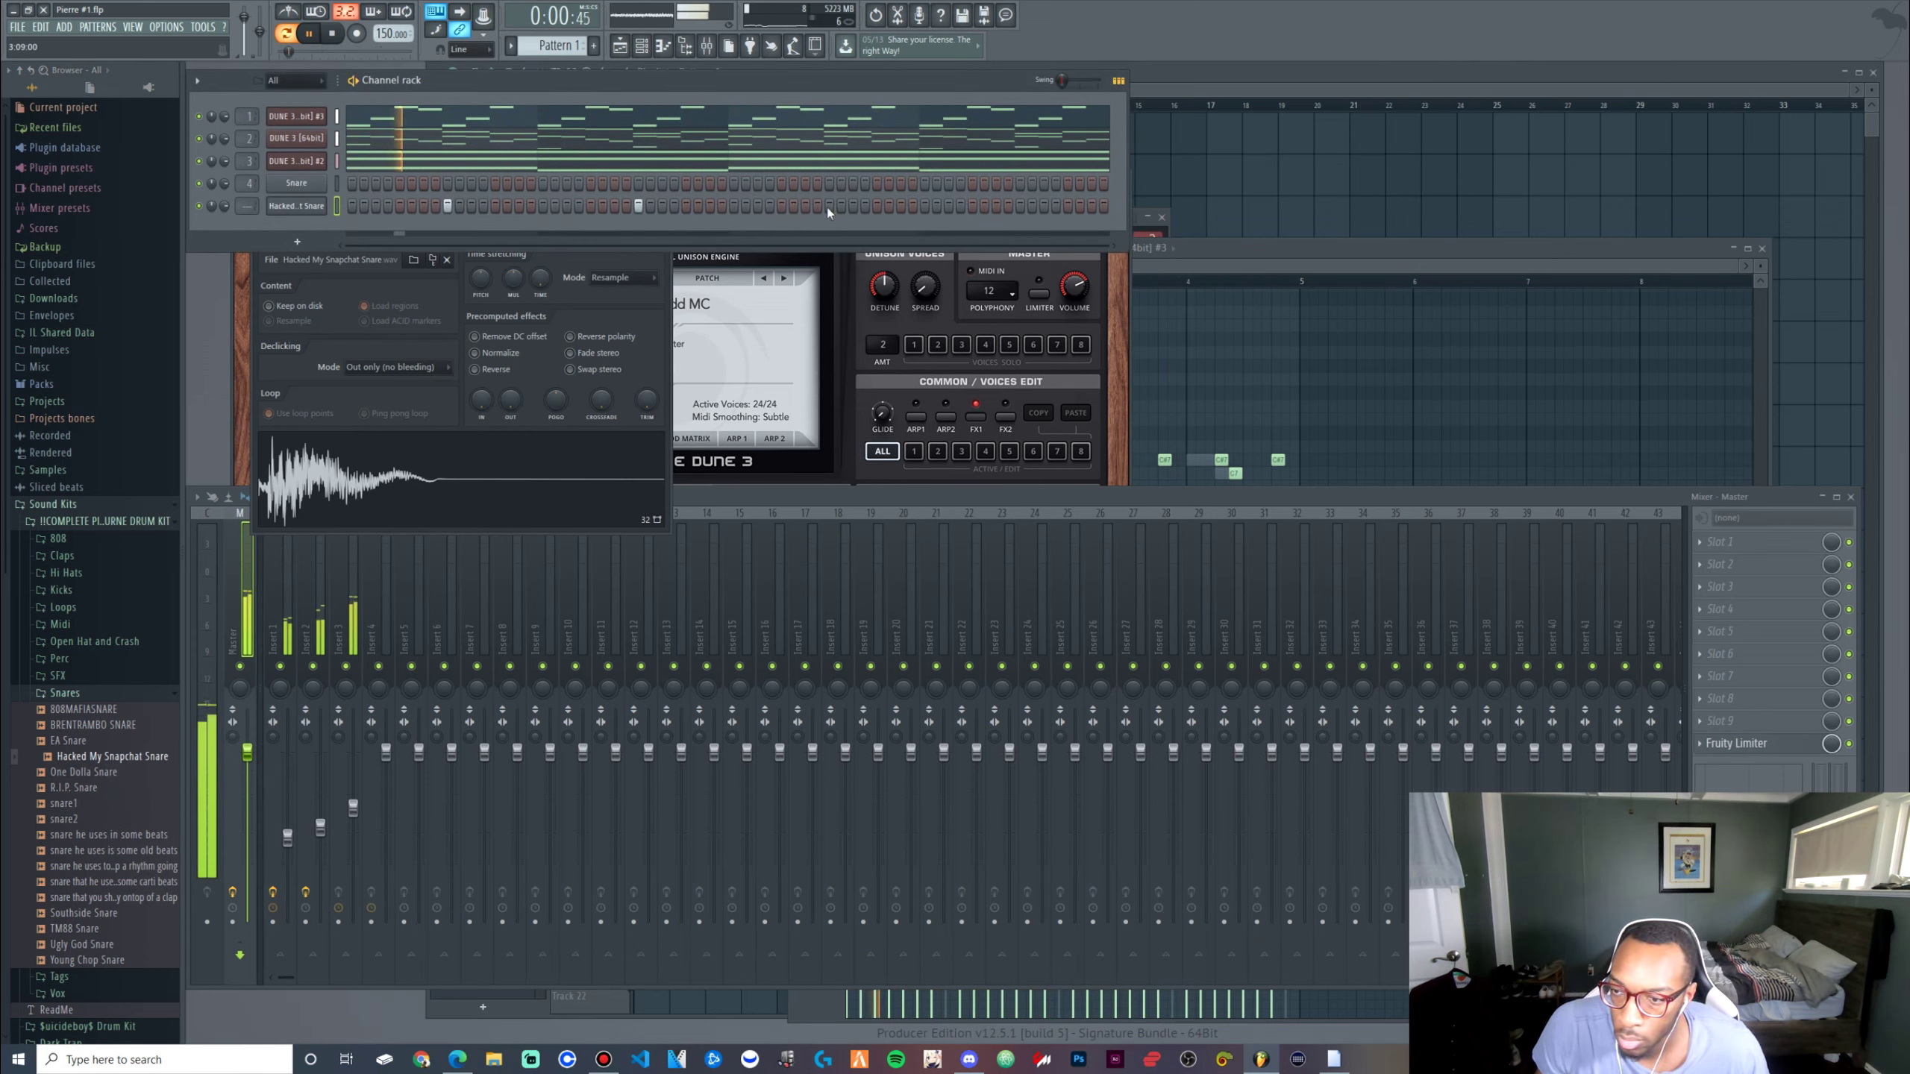
# Complete the snare pattern with a hit on beat three of the fourth bar and save the project
pyautogui.click(1019, 206)
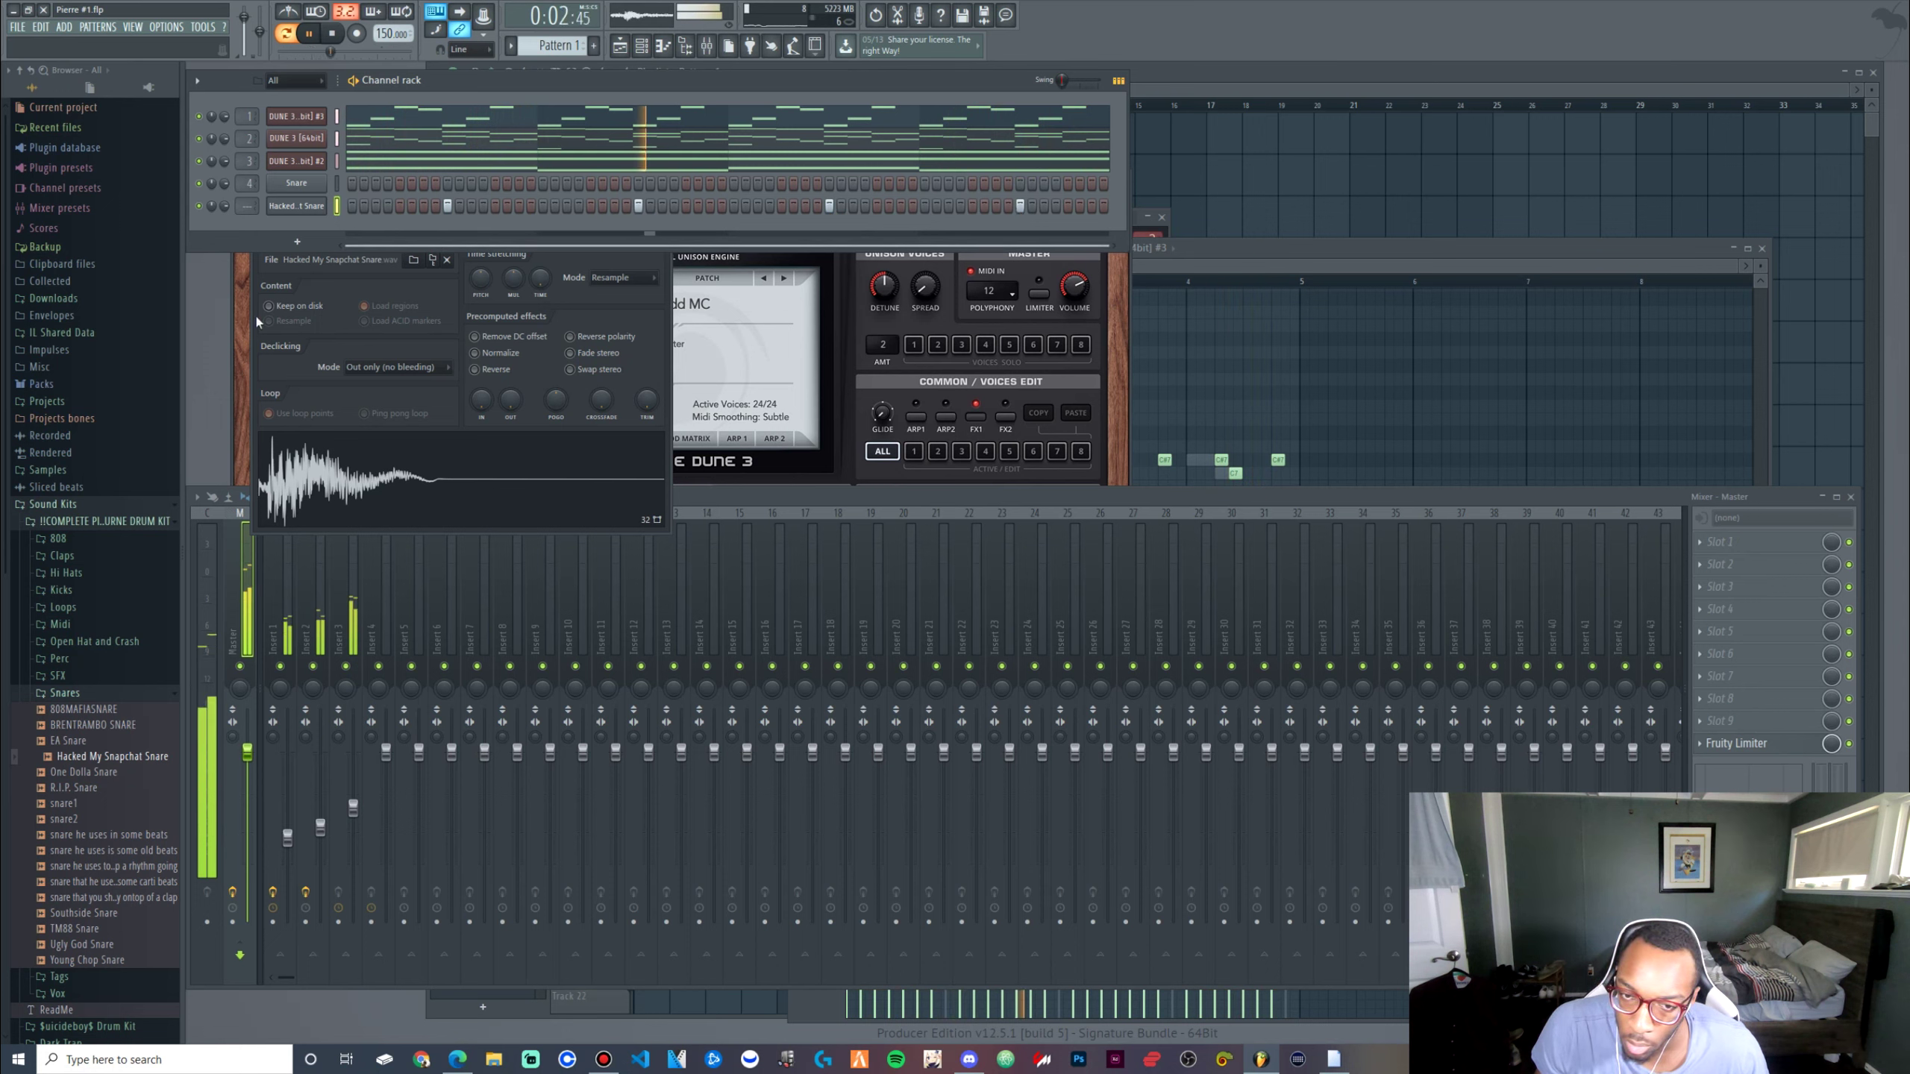
pyautogui.hotkey('ctrl', 's')
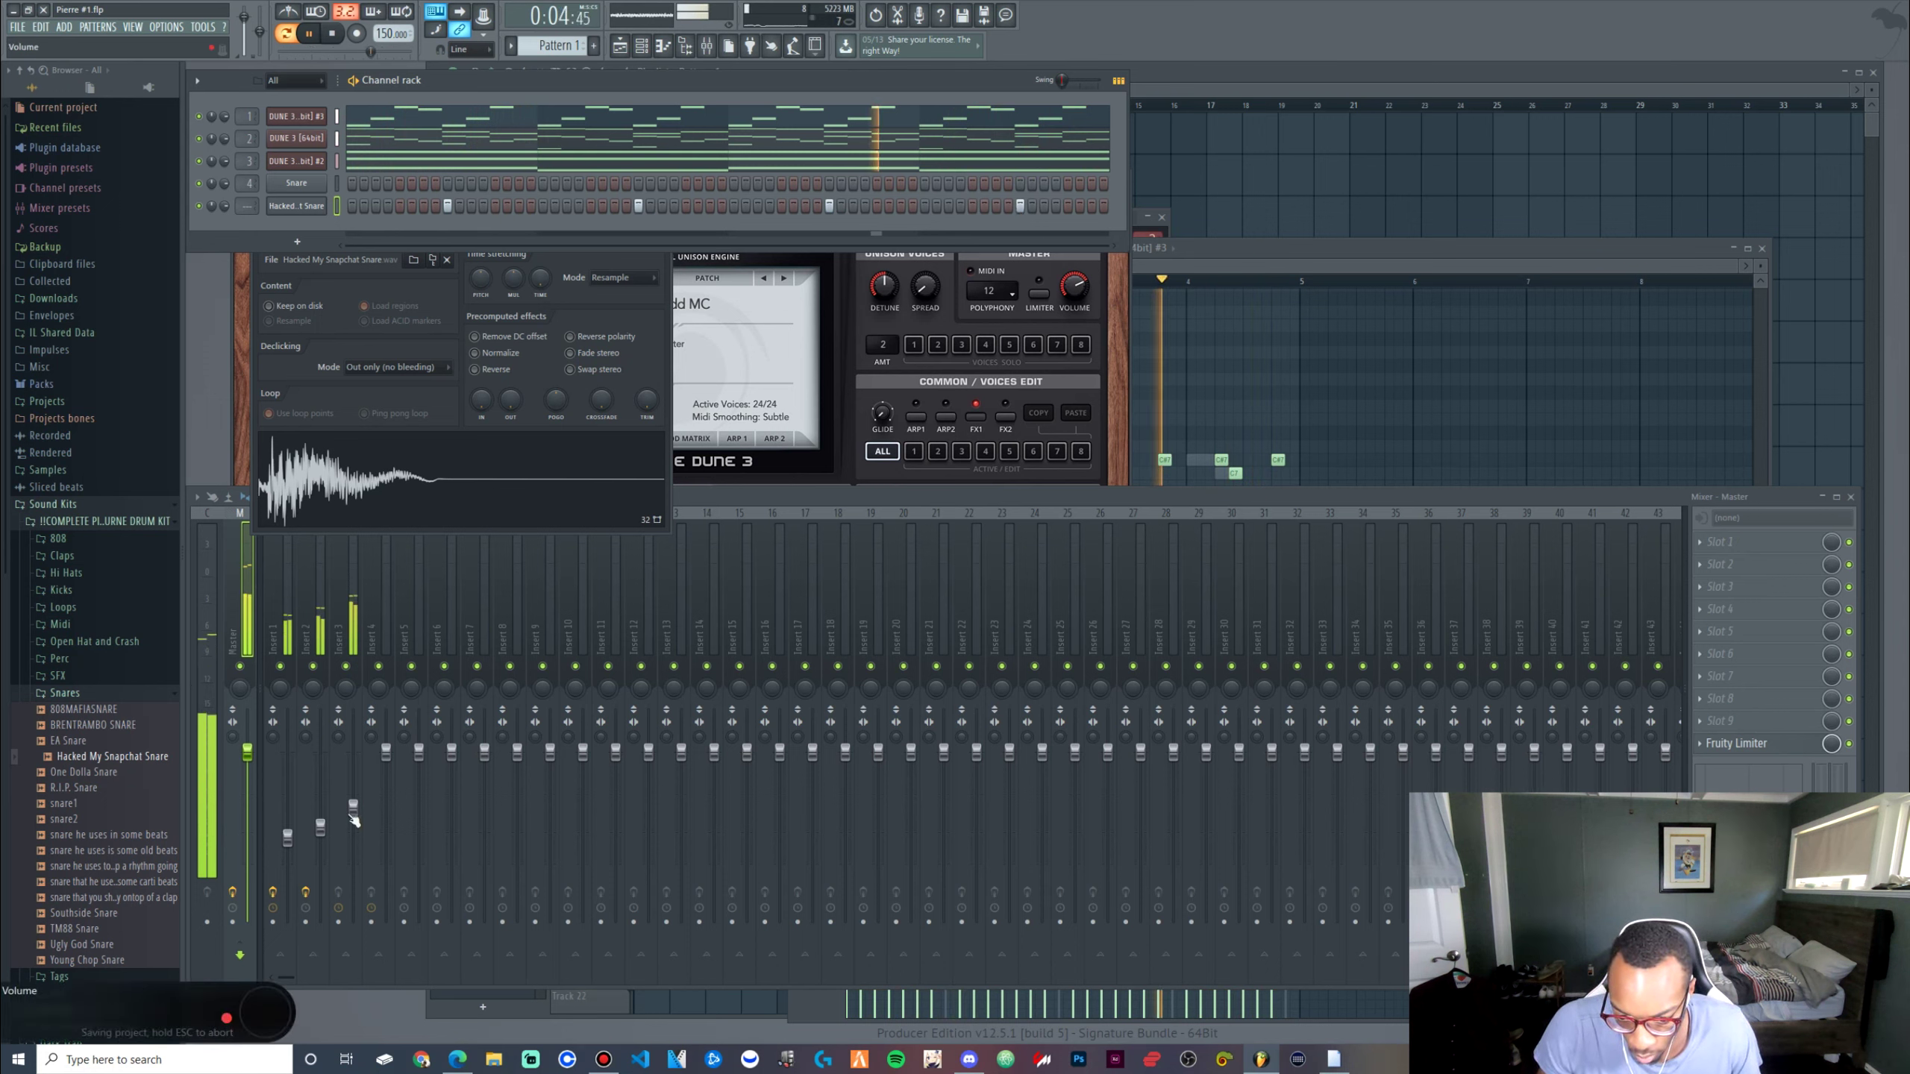
# Open the second channel's DUNE 3 part in the piano roll and set mixer insert 2's volume to about 54%
pyautogui.click(345, 667)
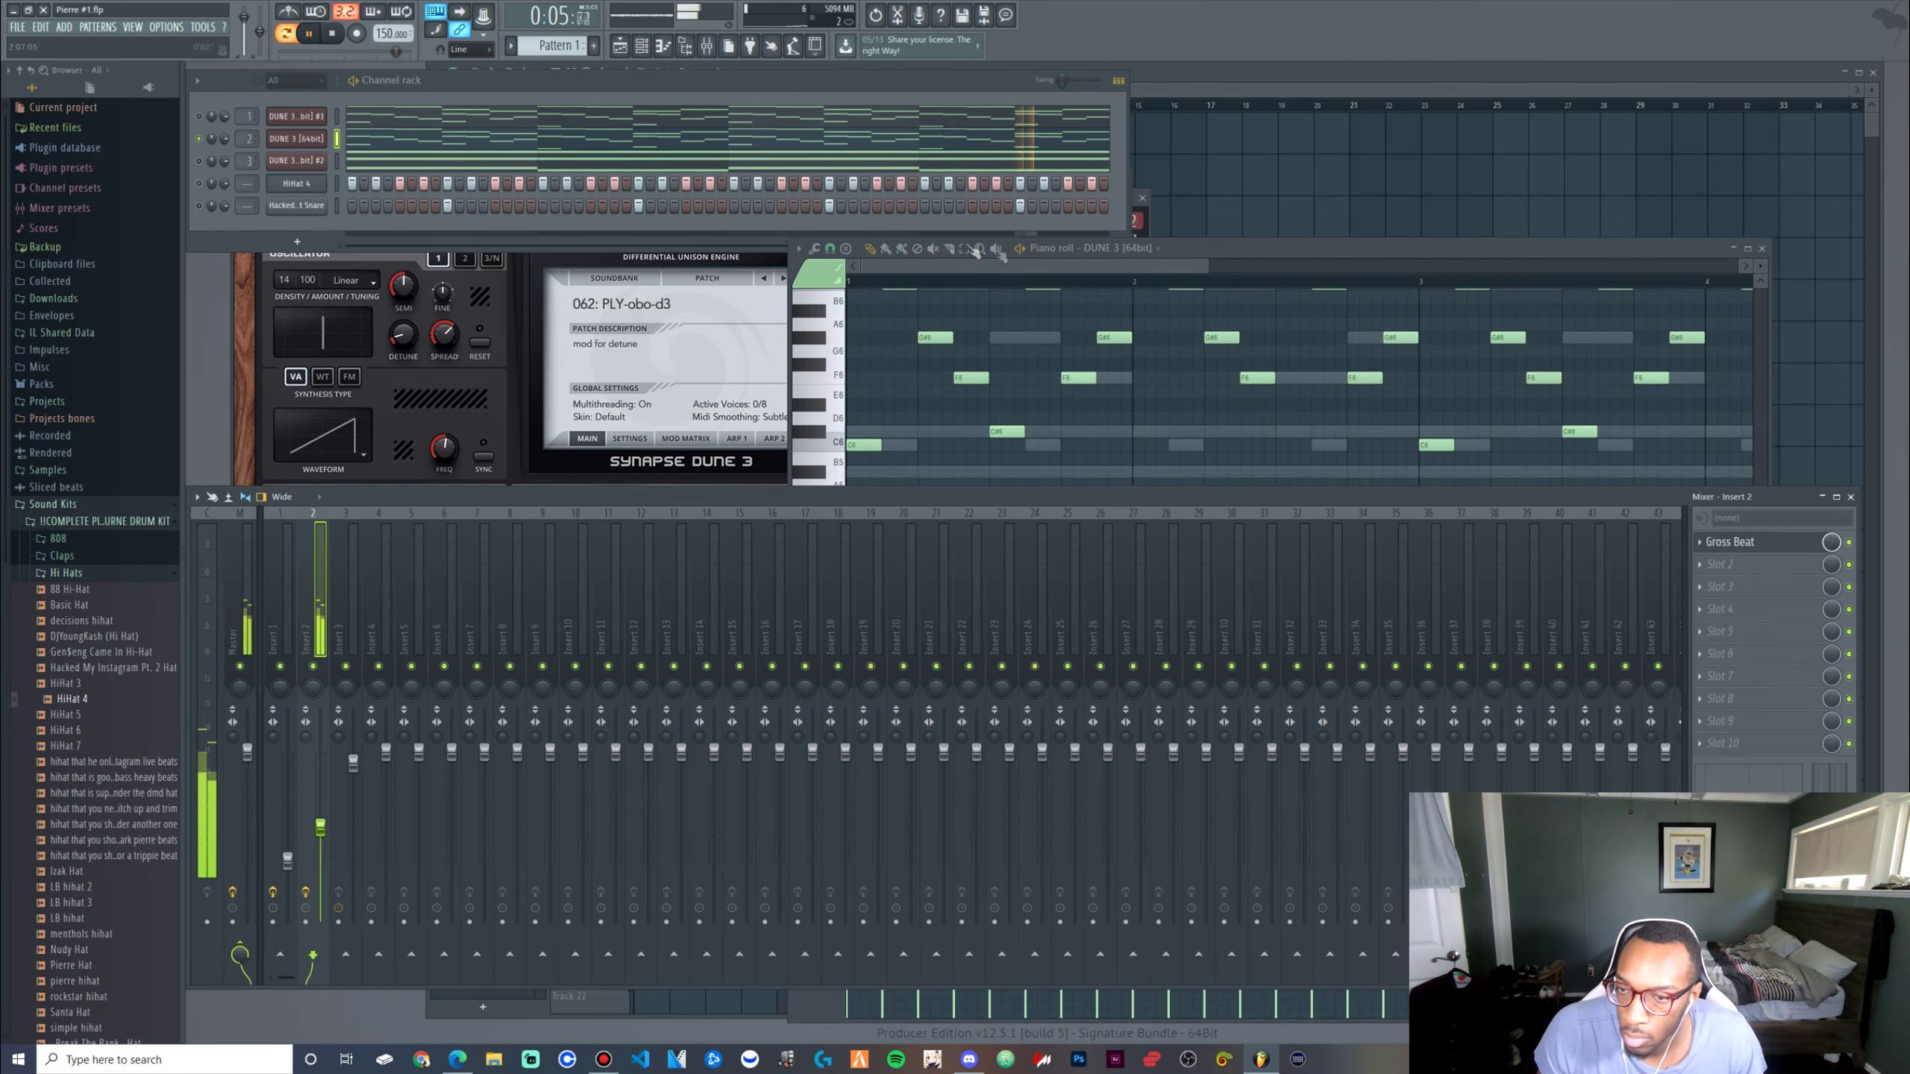
pyautogui.click(358, 143)
pyautogui.click(358, 143)
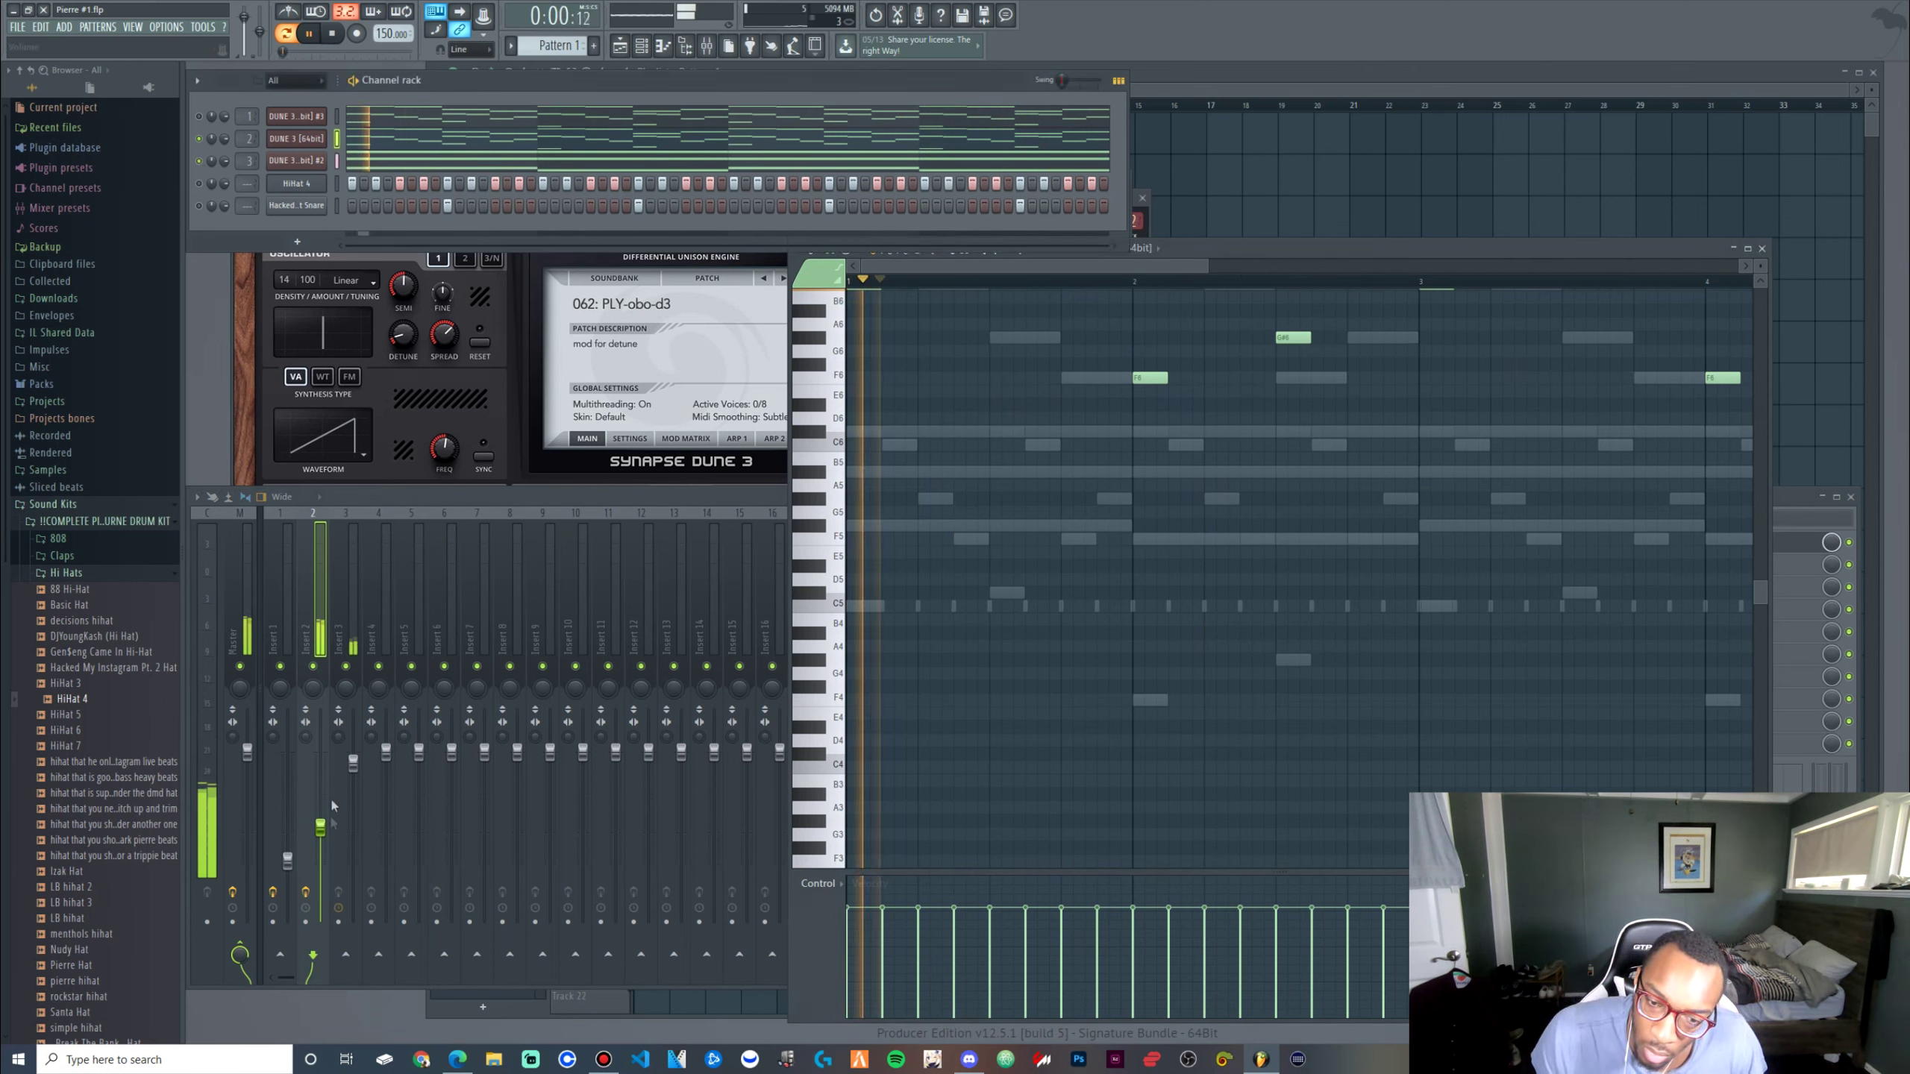
pyautogui.moveTo(321, 828)
pyautogui.mouseDown()
pyautogui.moveTo(354, 786)
pyautogui.moveTo(323, 829)
pyautogui.mouseUp()
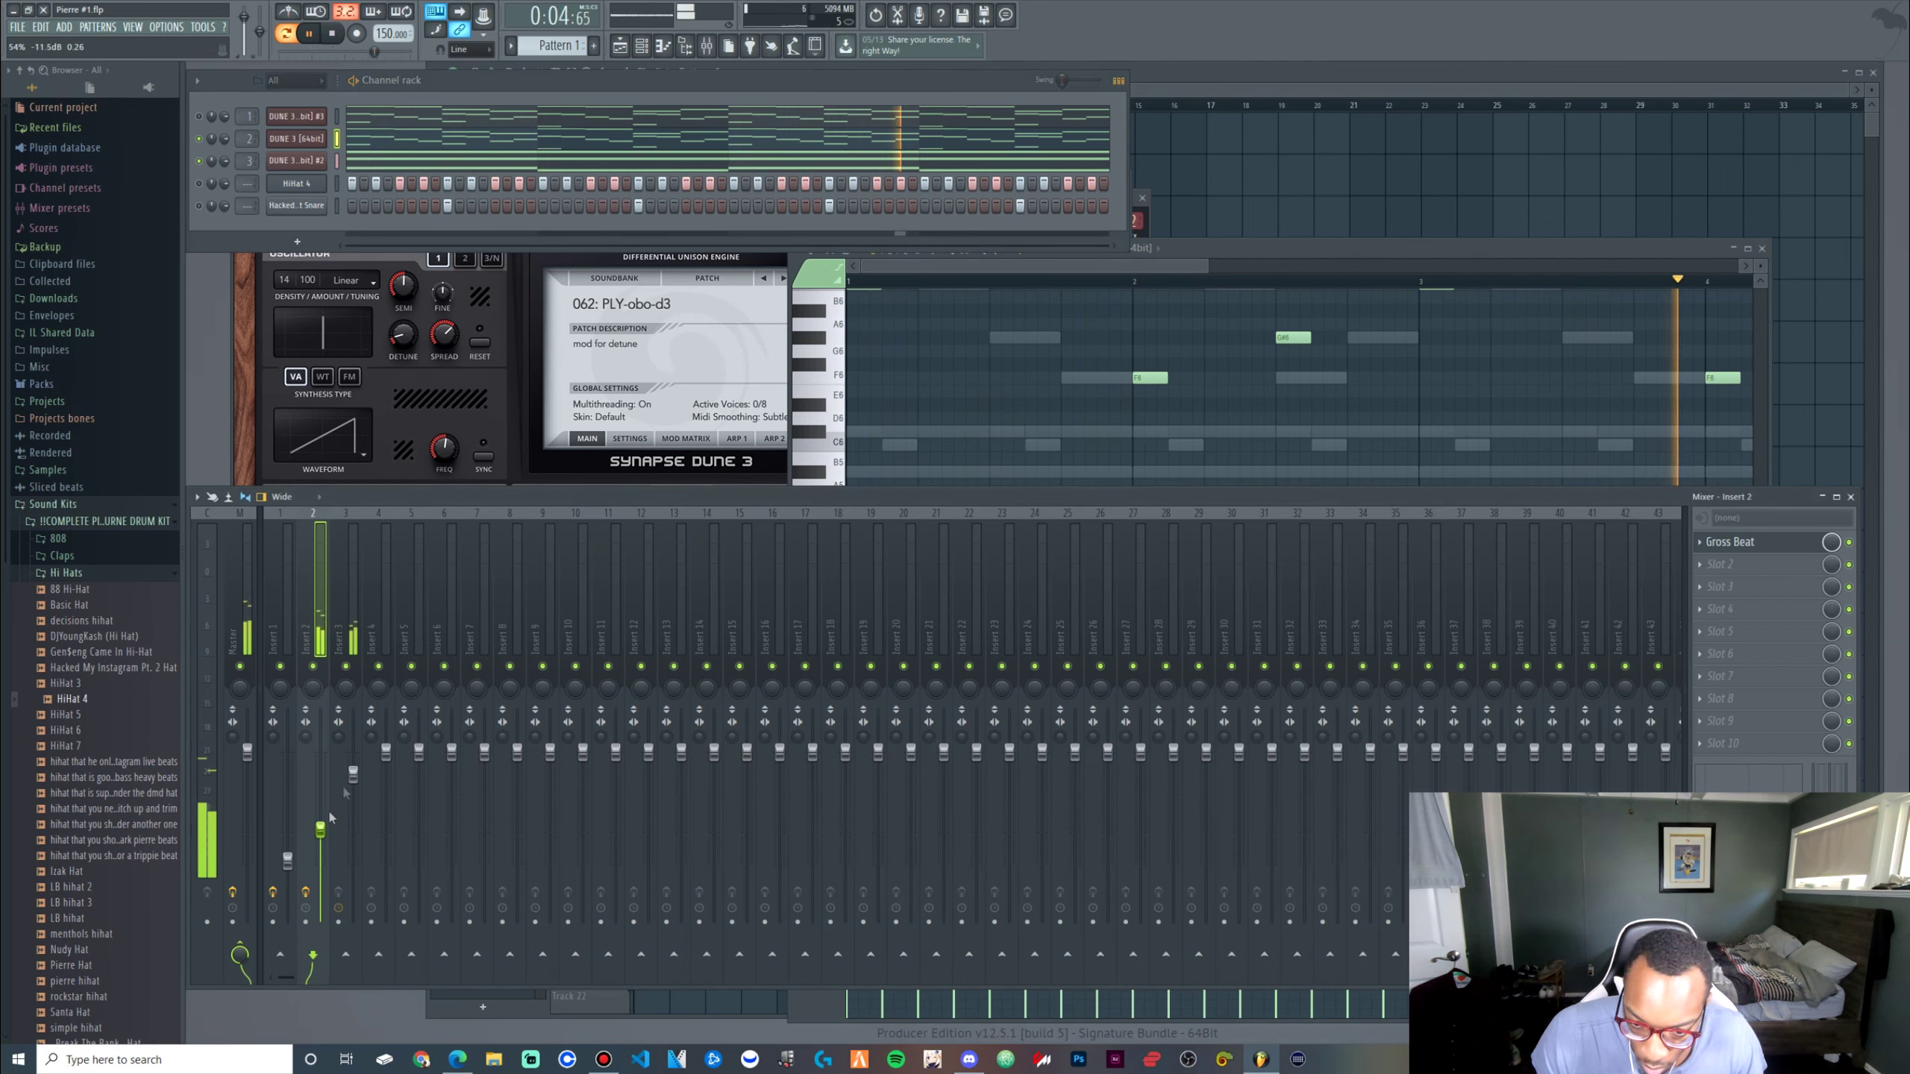
pyautogui.click(201, 208)
pyautogui.rightClick(200, 207)
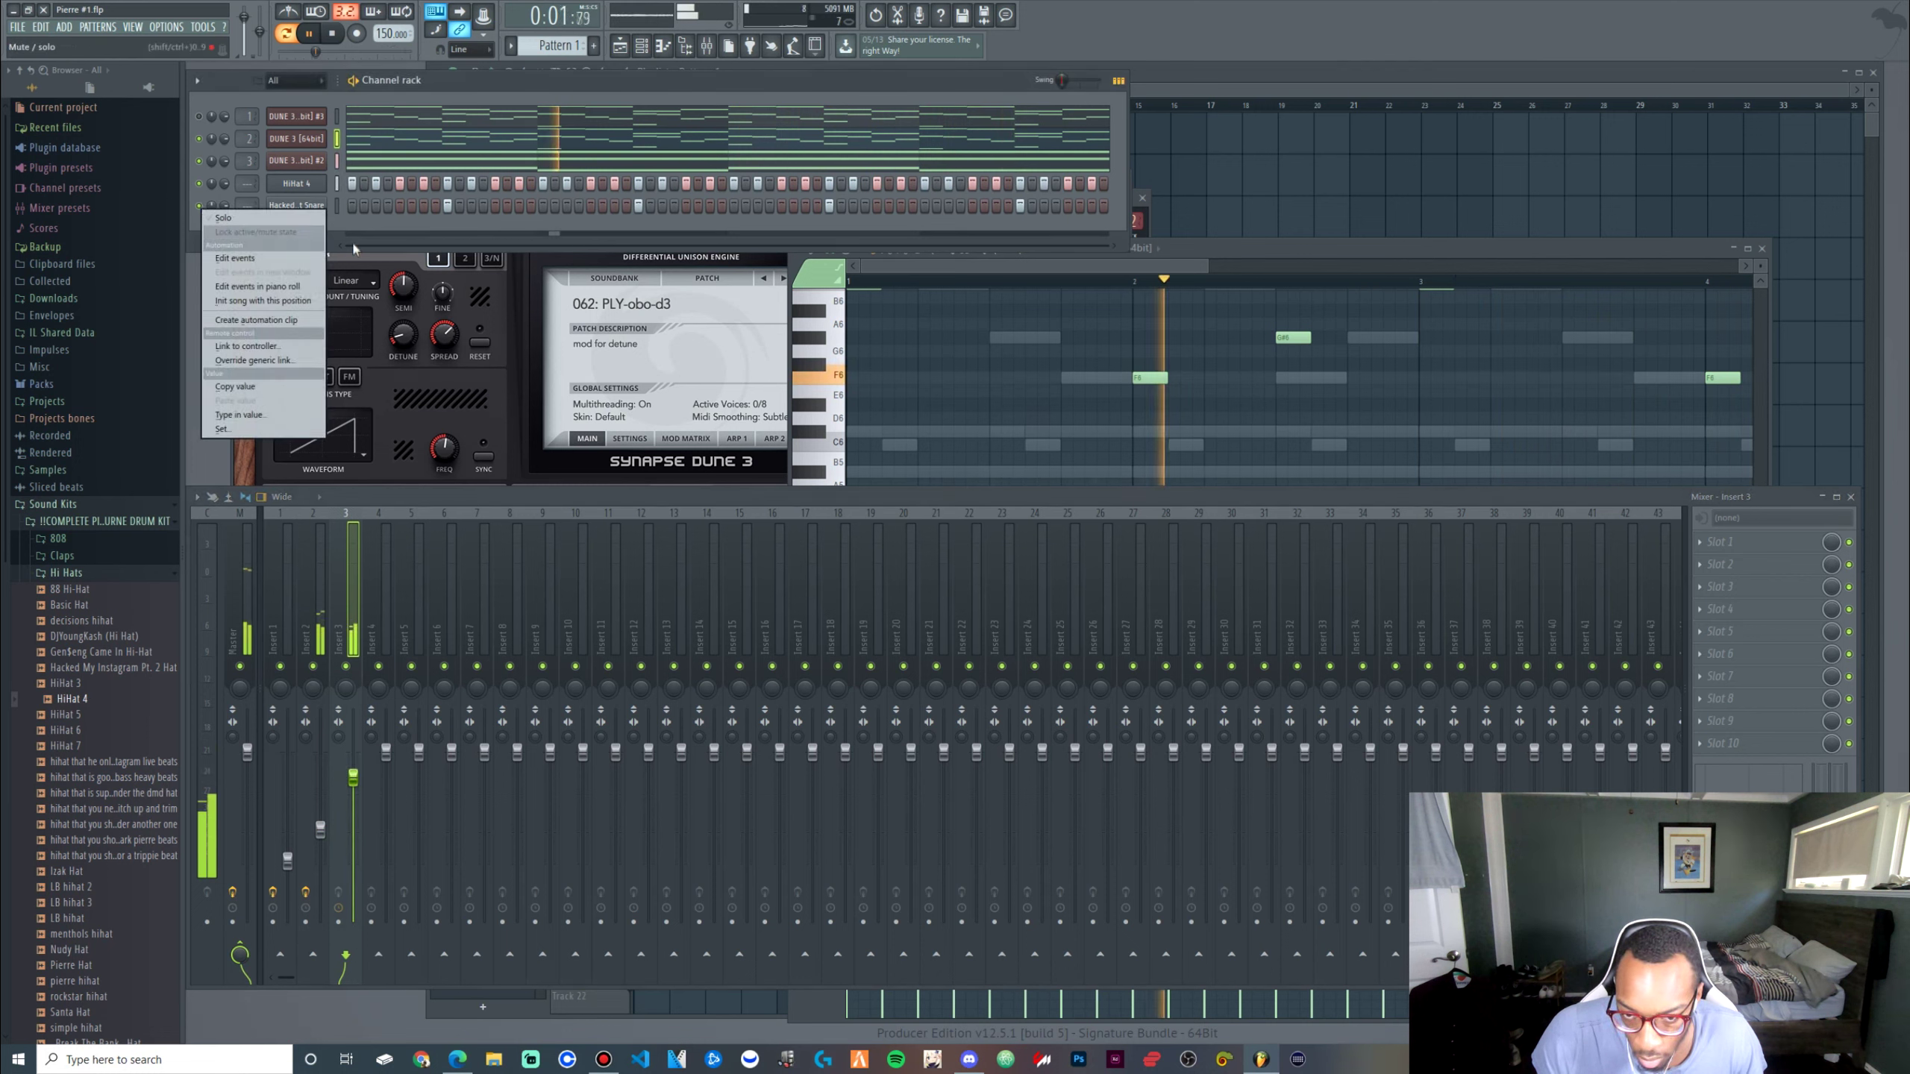
pyautogui.click(284, 226)
pyautogui.press('space')
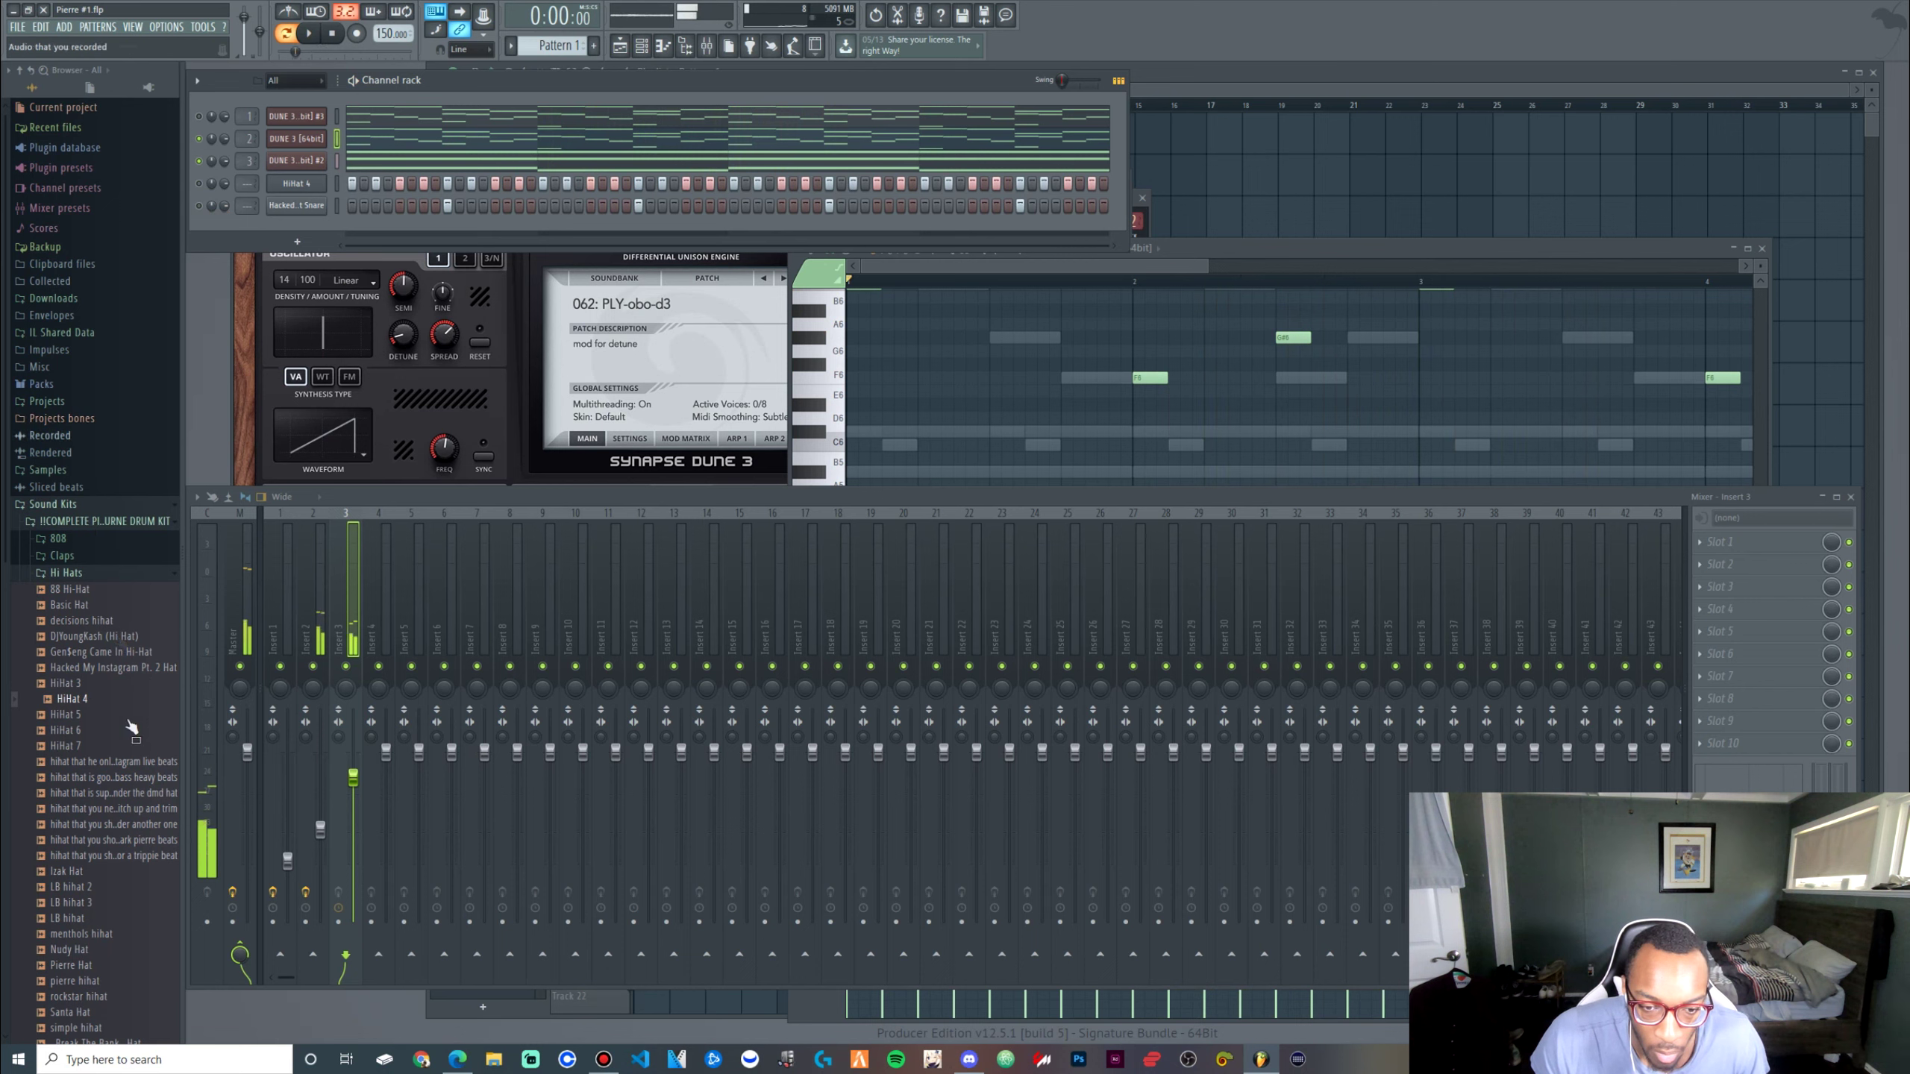
# Load the Low 808 sample from the drum kit's 808 folder into a new channel
pyautogui.click(60, 539)
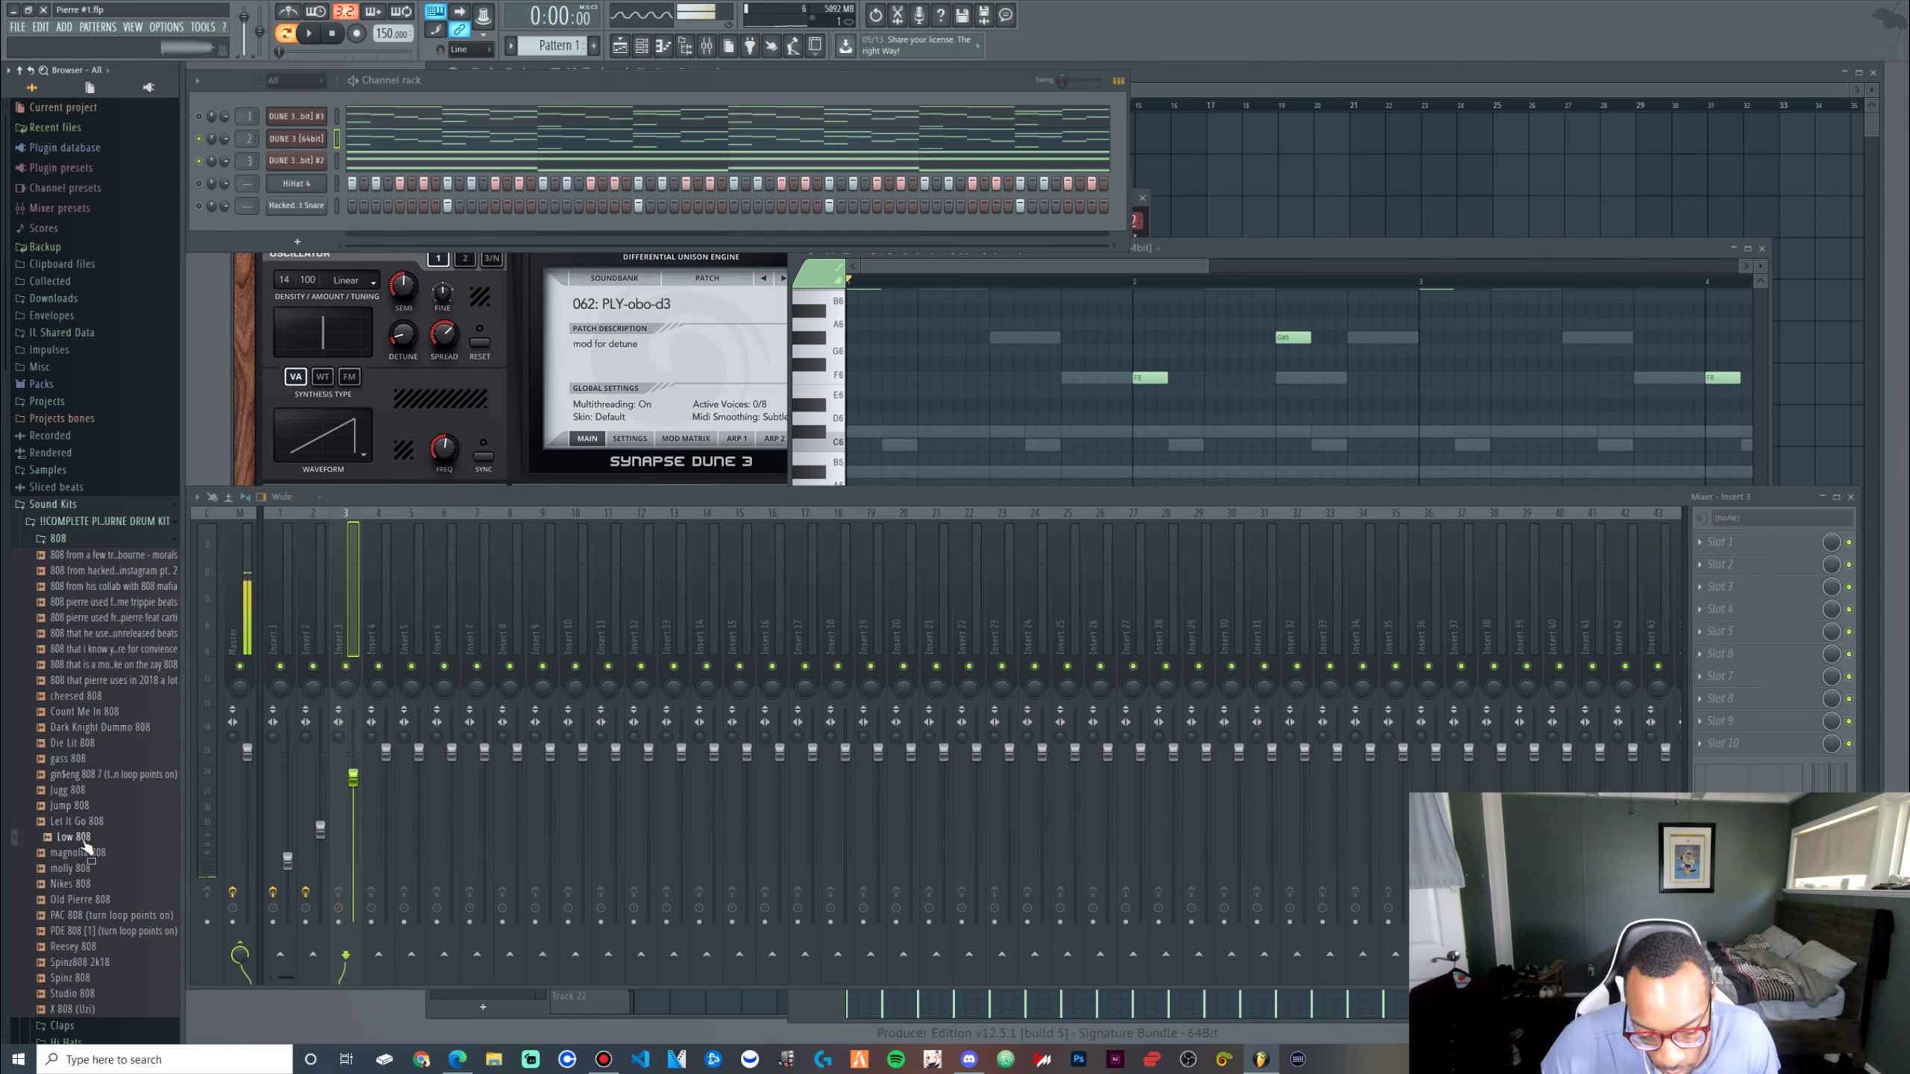
pyautogui.moveTo(306, 232); pyautogui.dragTo(306, 229)
pyautogui.rightClick(306, 229)
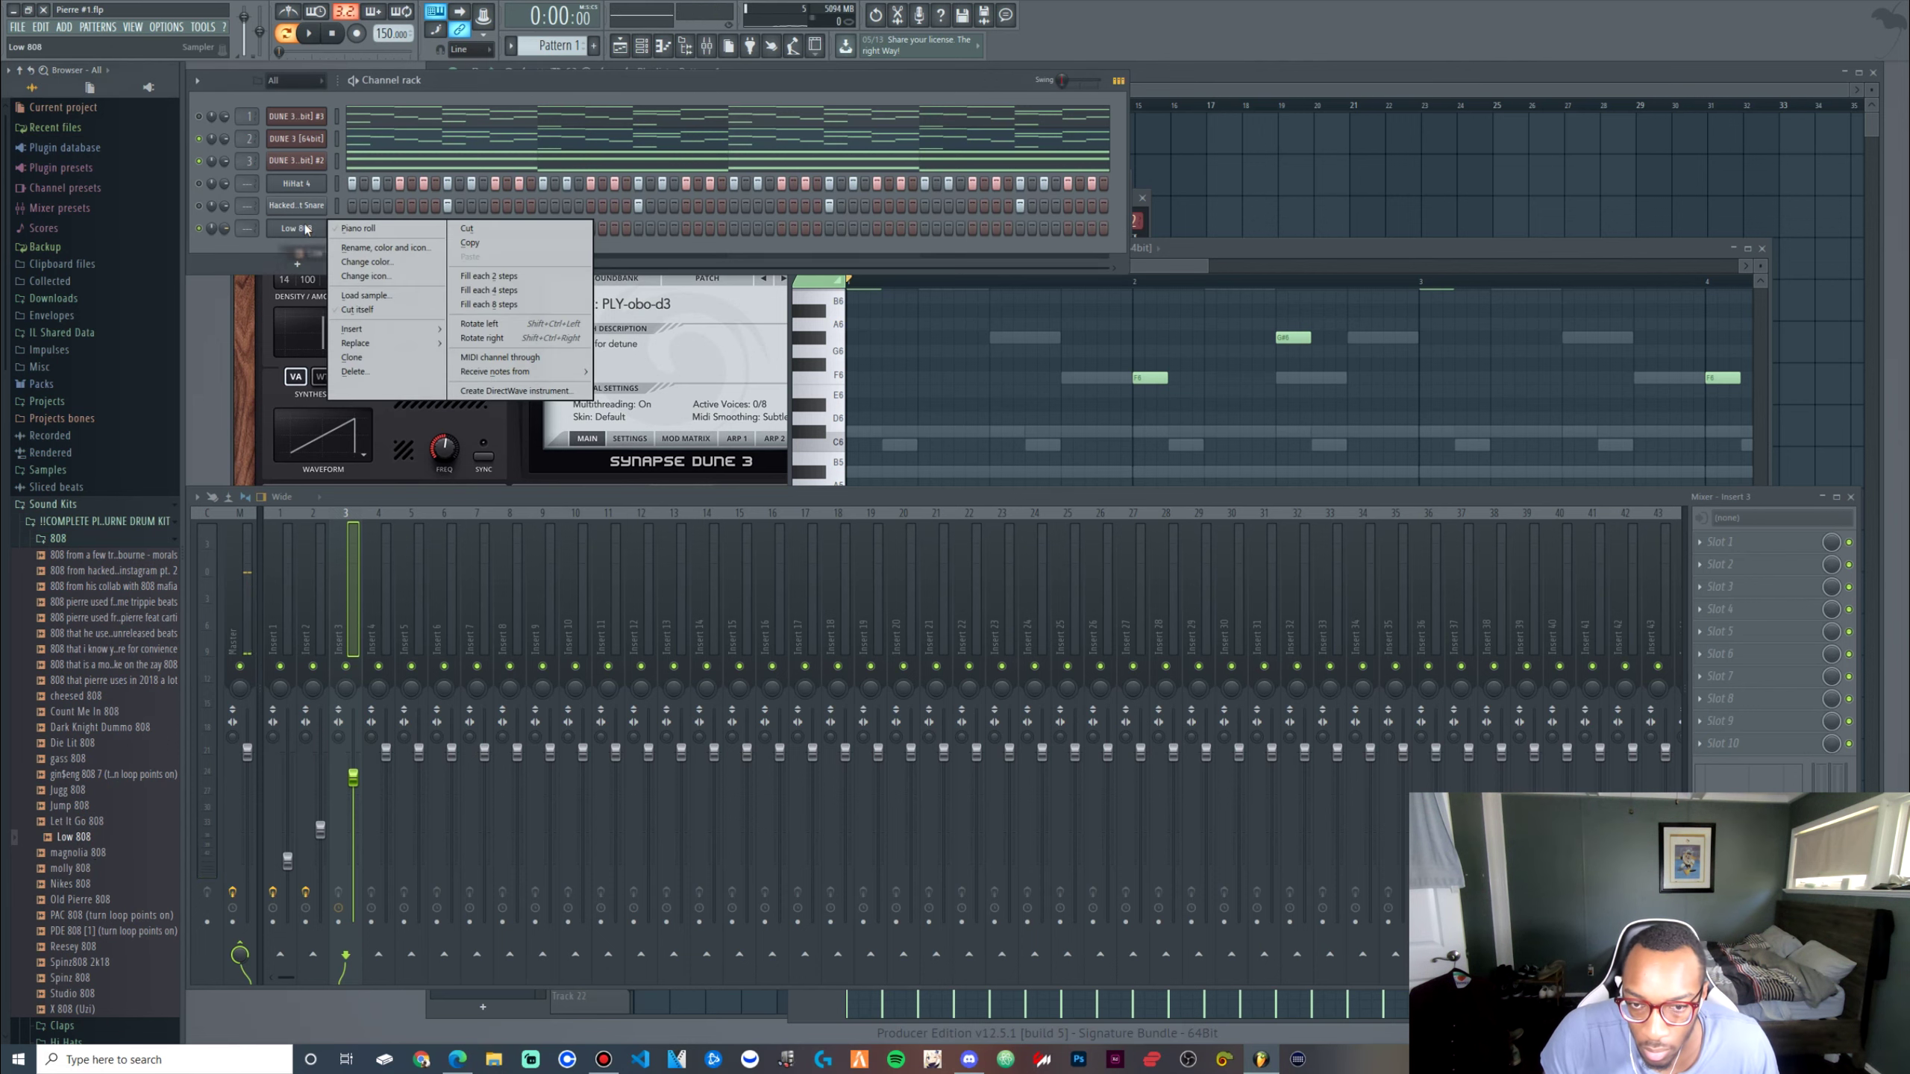
# Open the Low 808 sample in Edison, detect its pitch regions and close the editor
pyautogui.click(296, 232)
pyautogui.rightClick(389, 519)
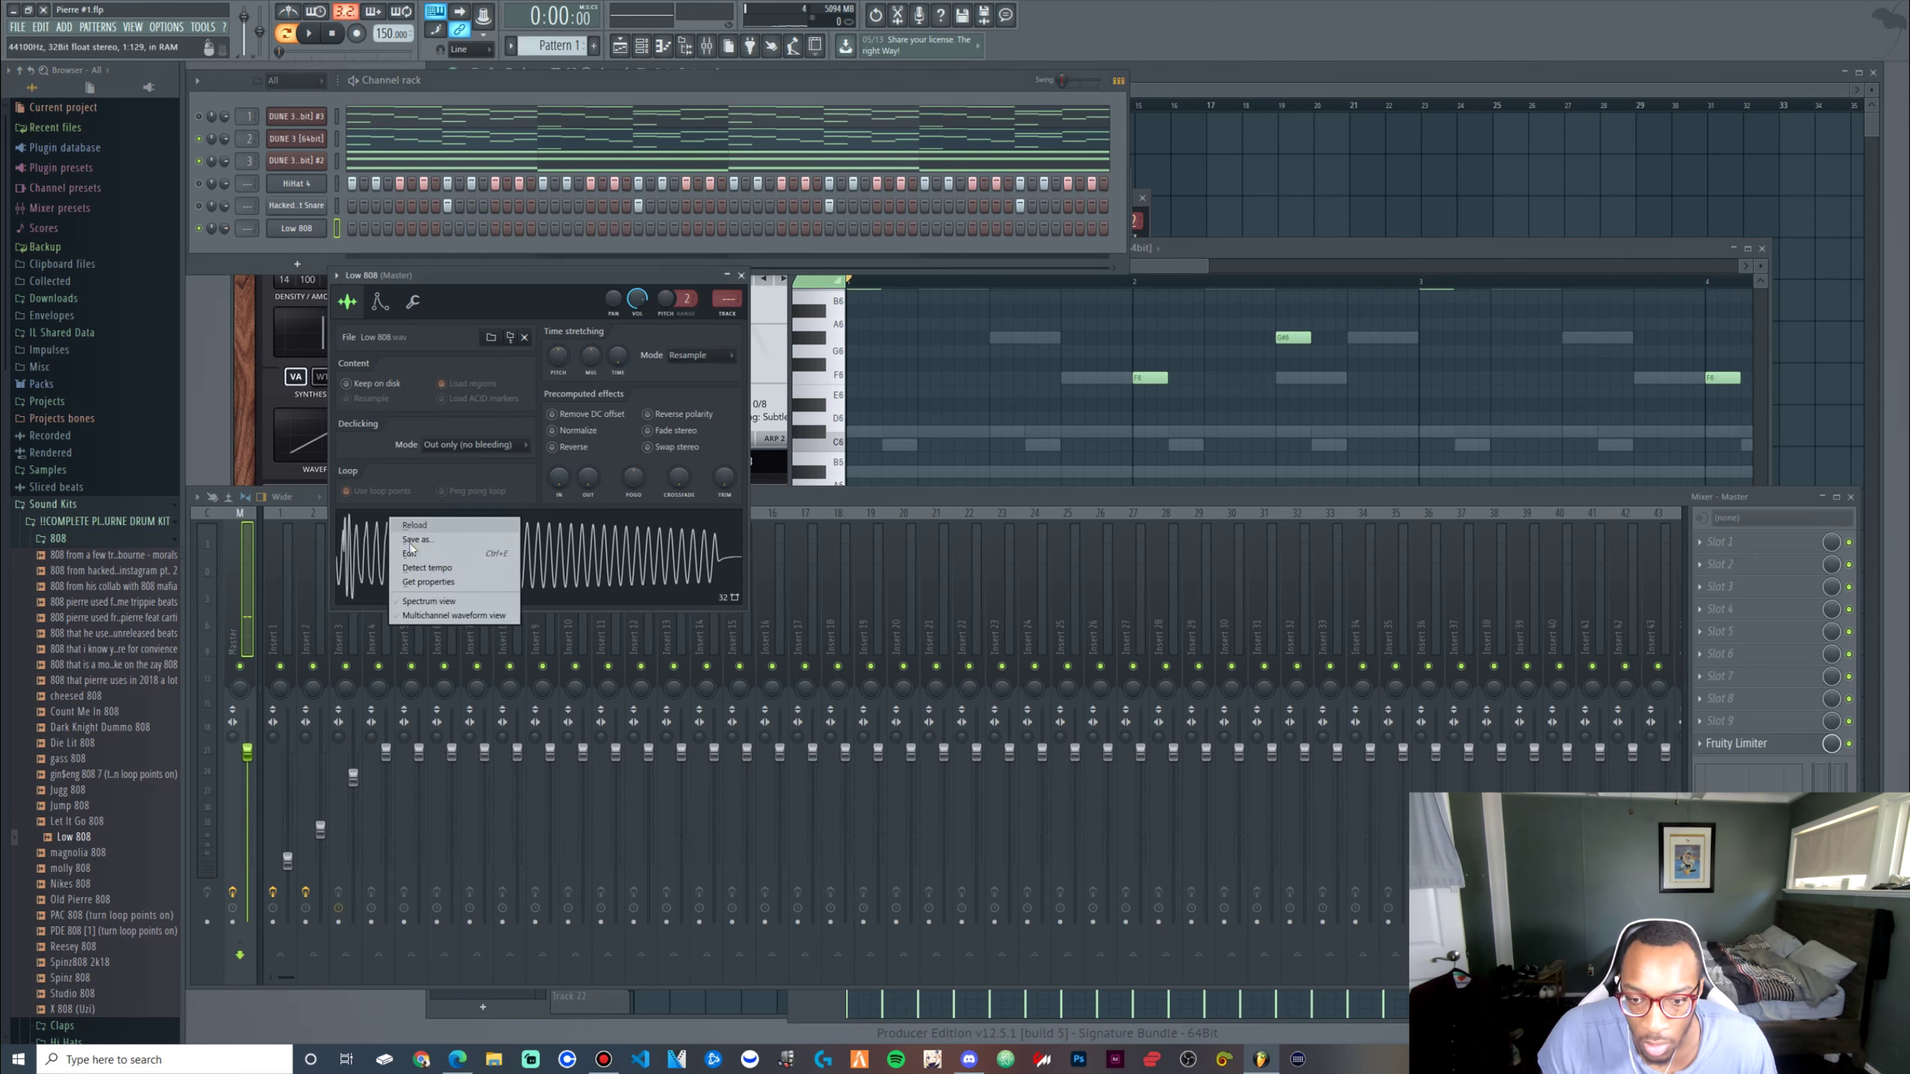
pyautogui.click(416, 555)
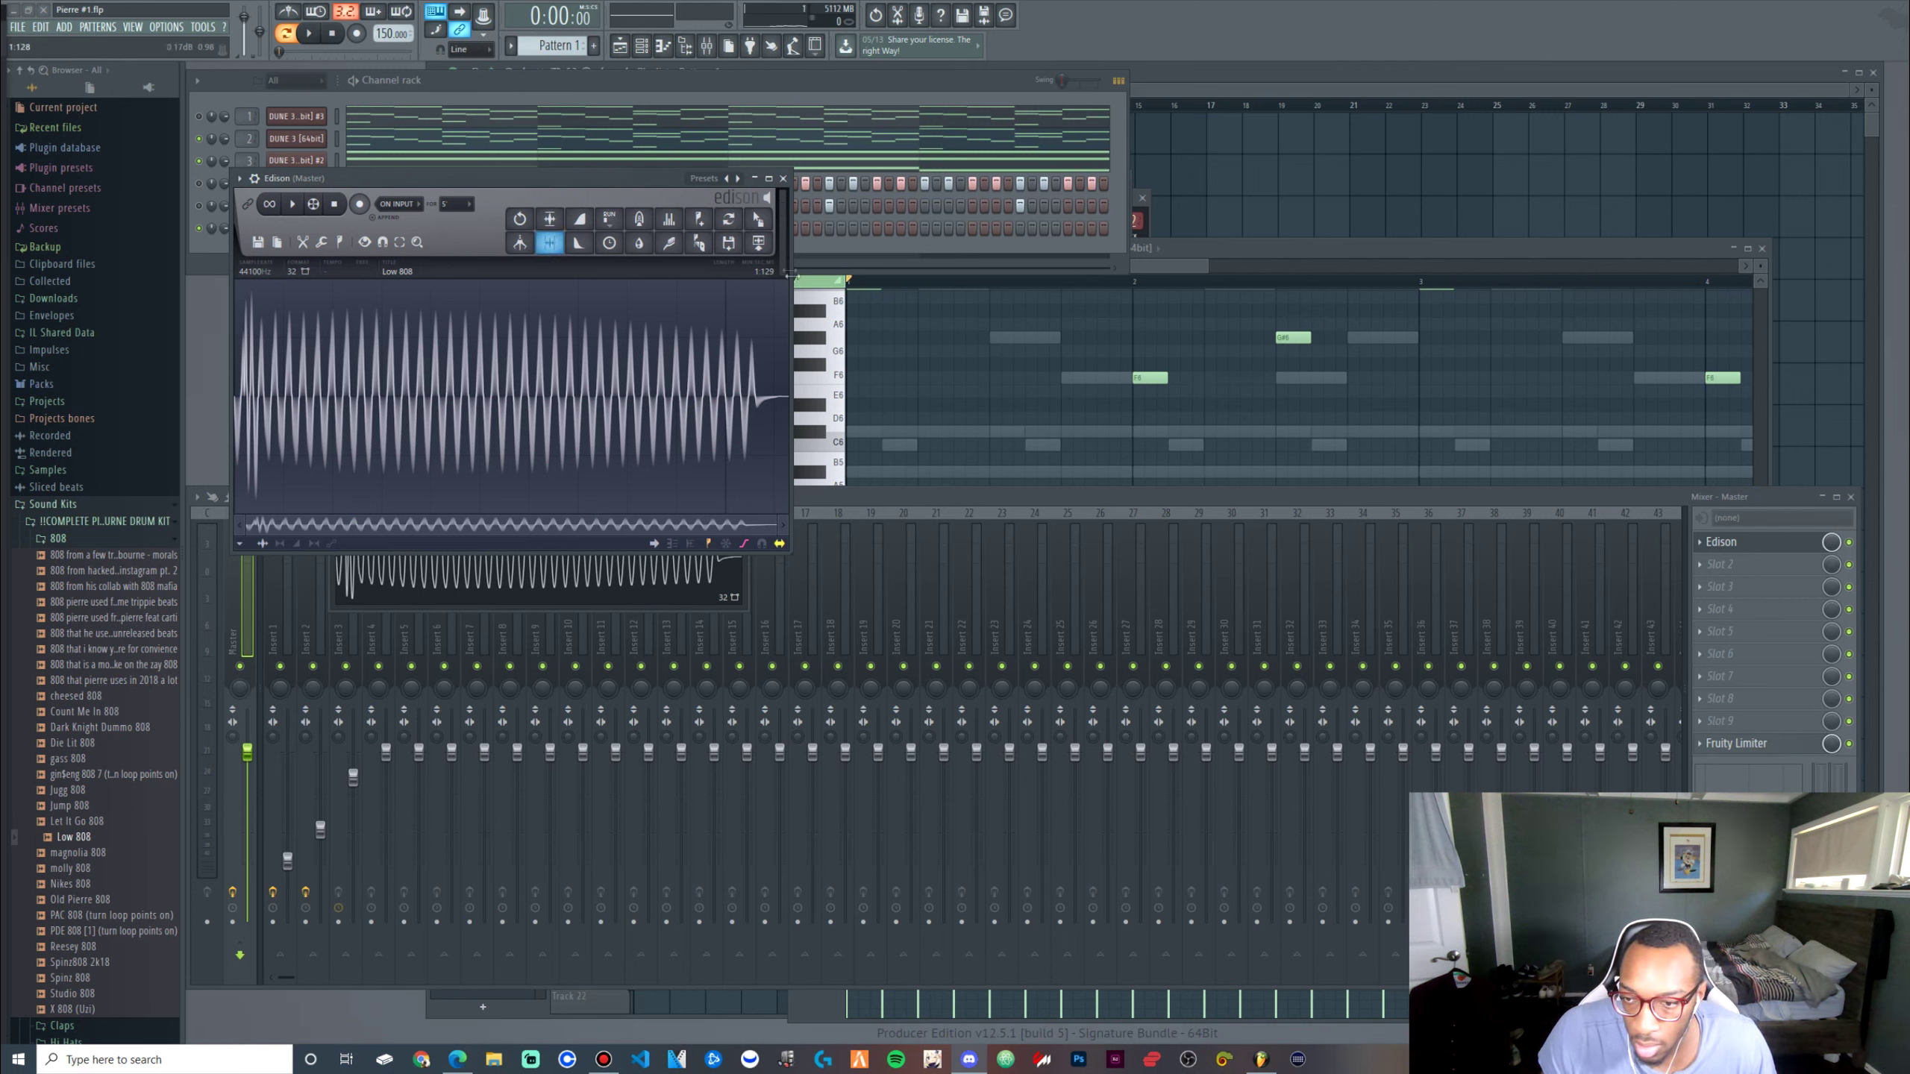
pyautogui.click(341, 242)
pyautogui.click(418, 453)
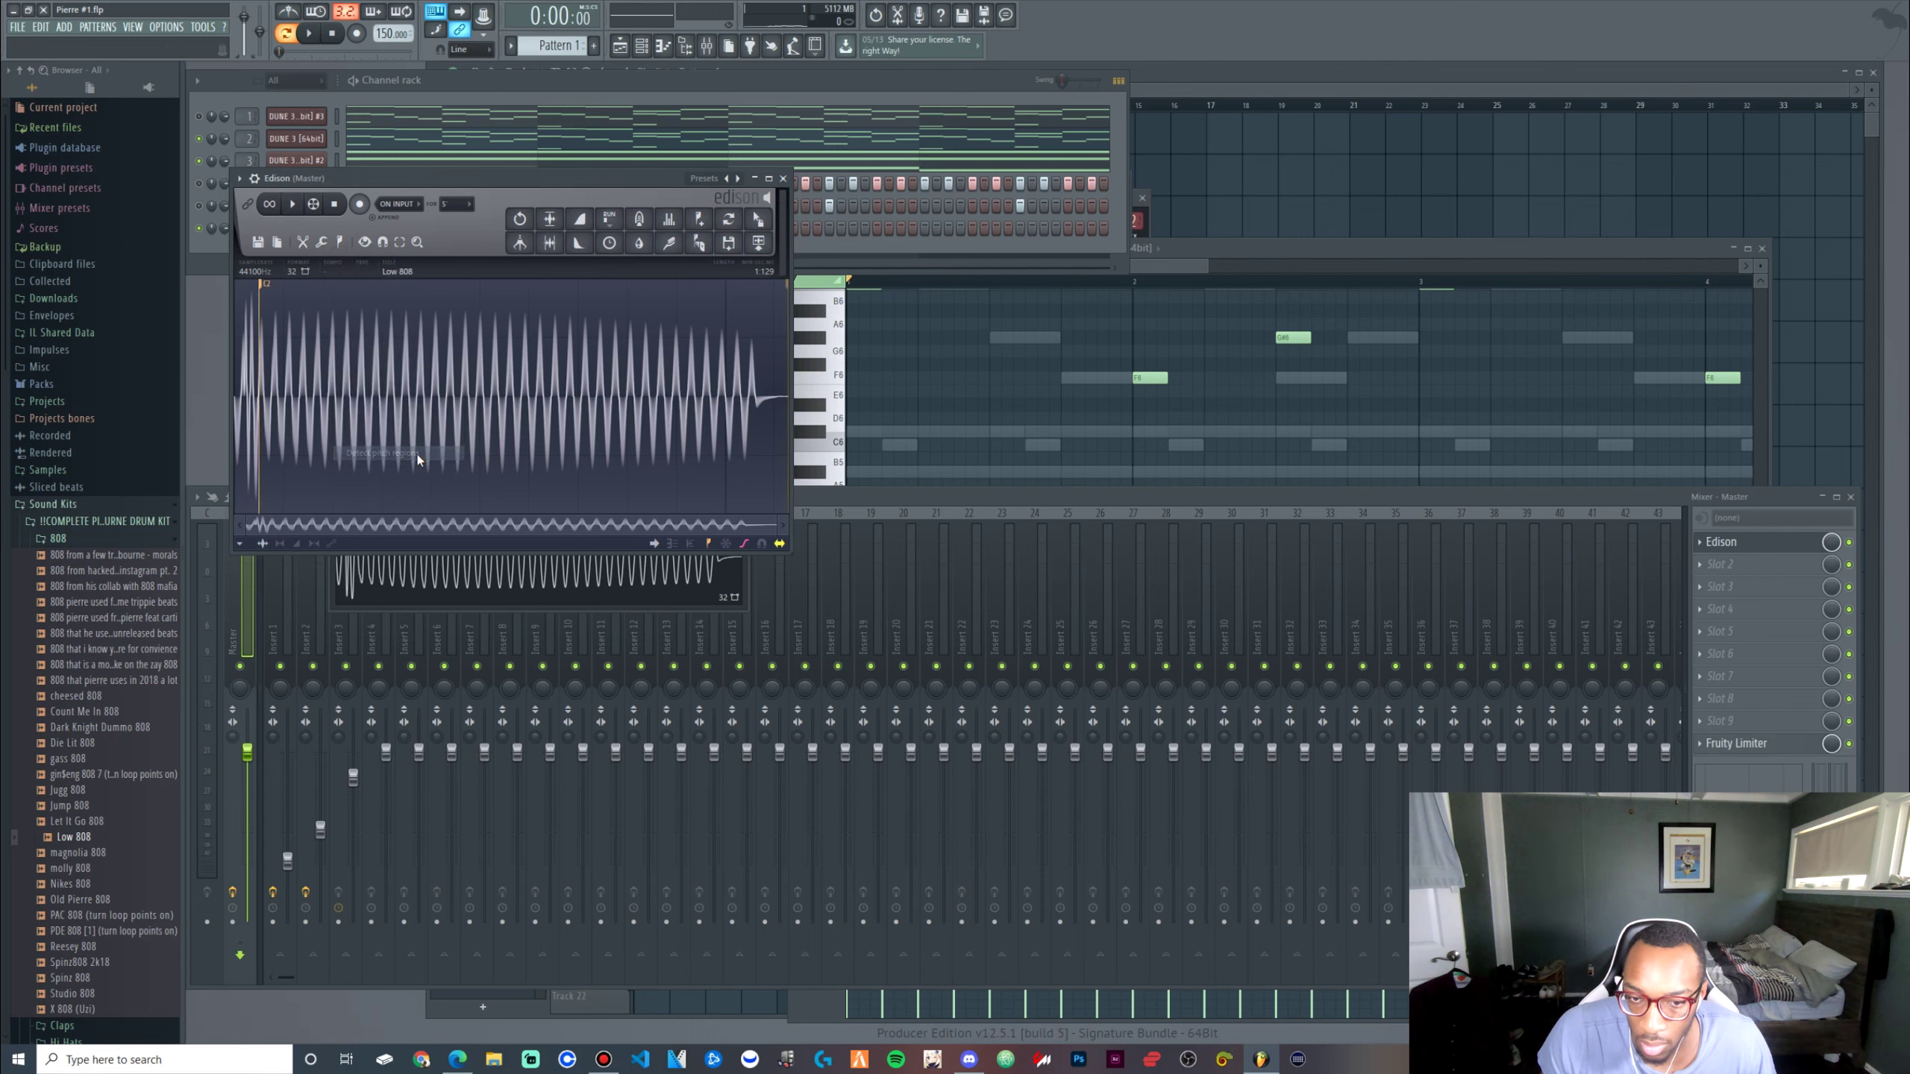
pyautogui.click(782, 178)
# Open the Low 808 channel in the piano roll and place a short F8 note at the start of bar one
pyautogui.click(301, 229)
pyautogui.rightClick(300, 229)
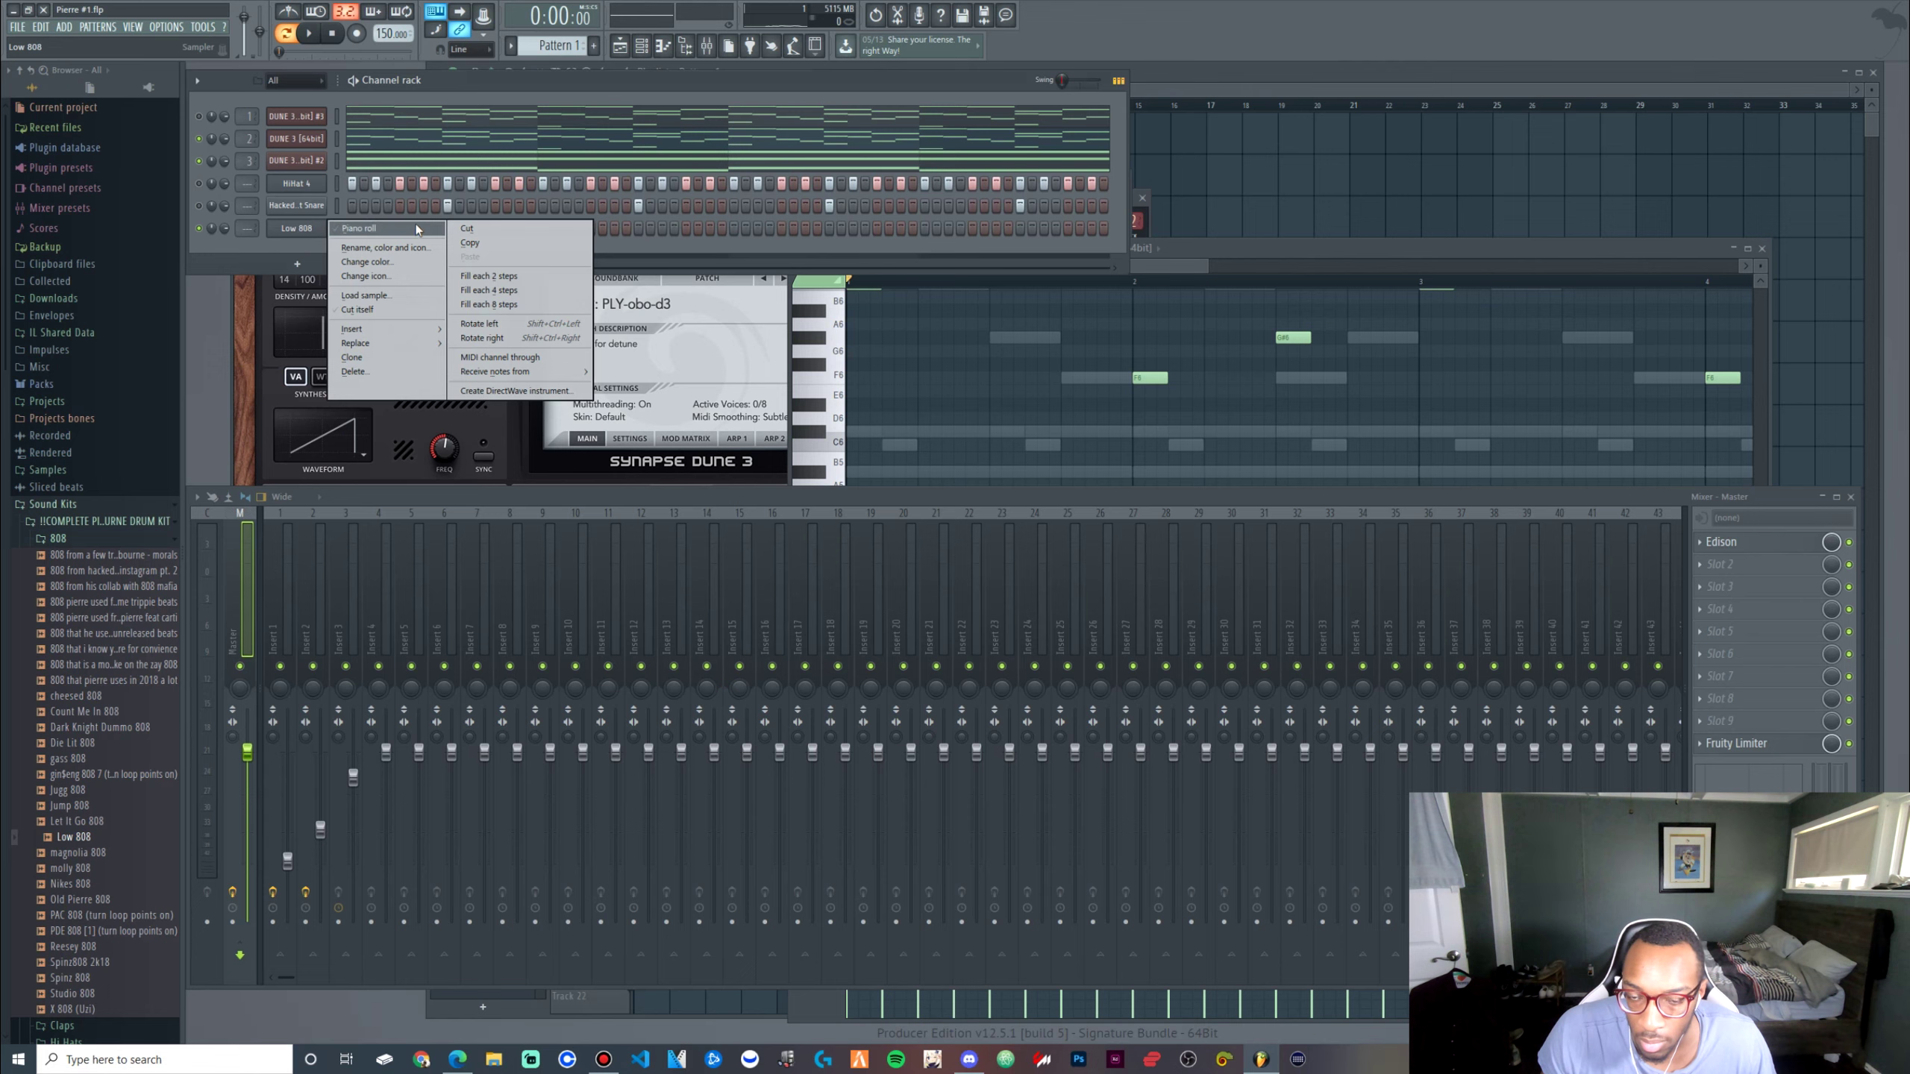
pyautogui.click(369, 231)
pyautogui.scroll(10, 798, 410)
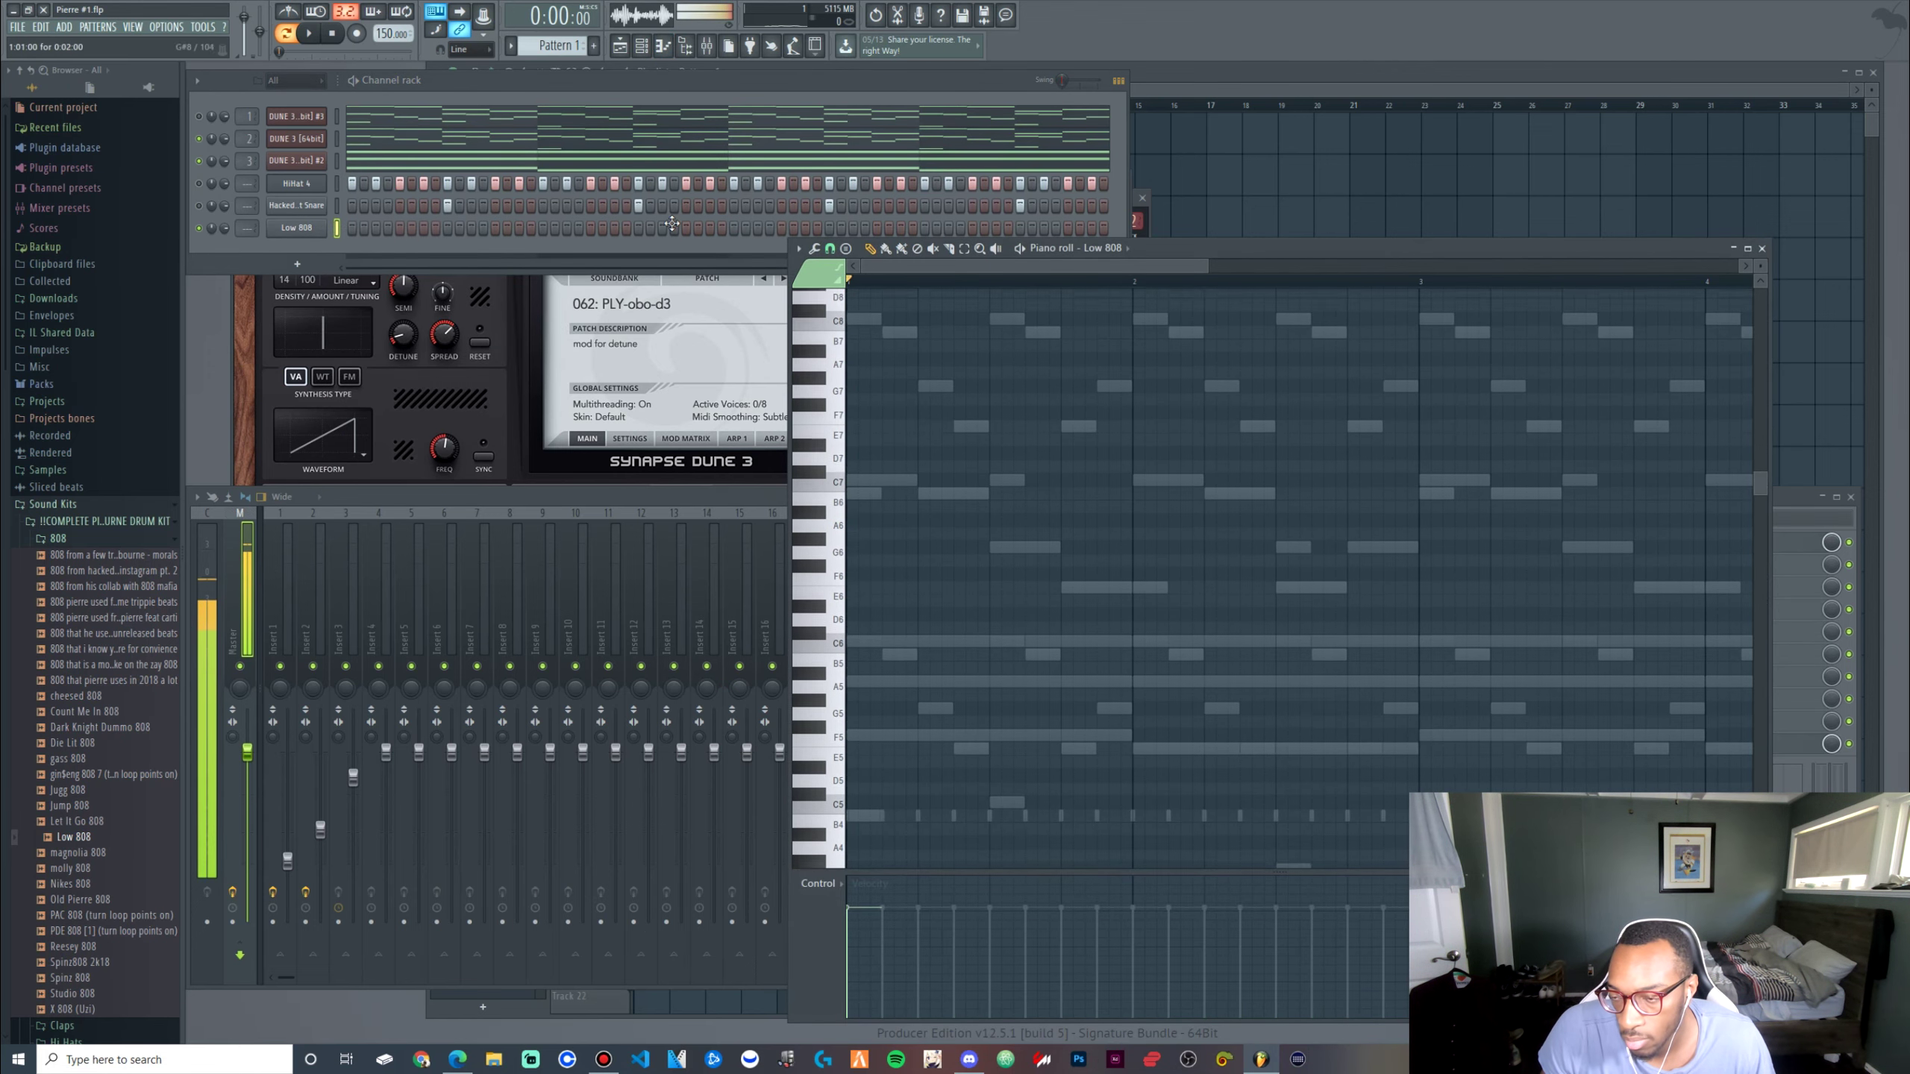
pyautogui.moveTo(798, 410); pyautogui.dragTo(806, 412)
pyautogui.press('space')
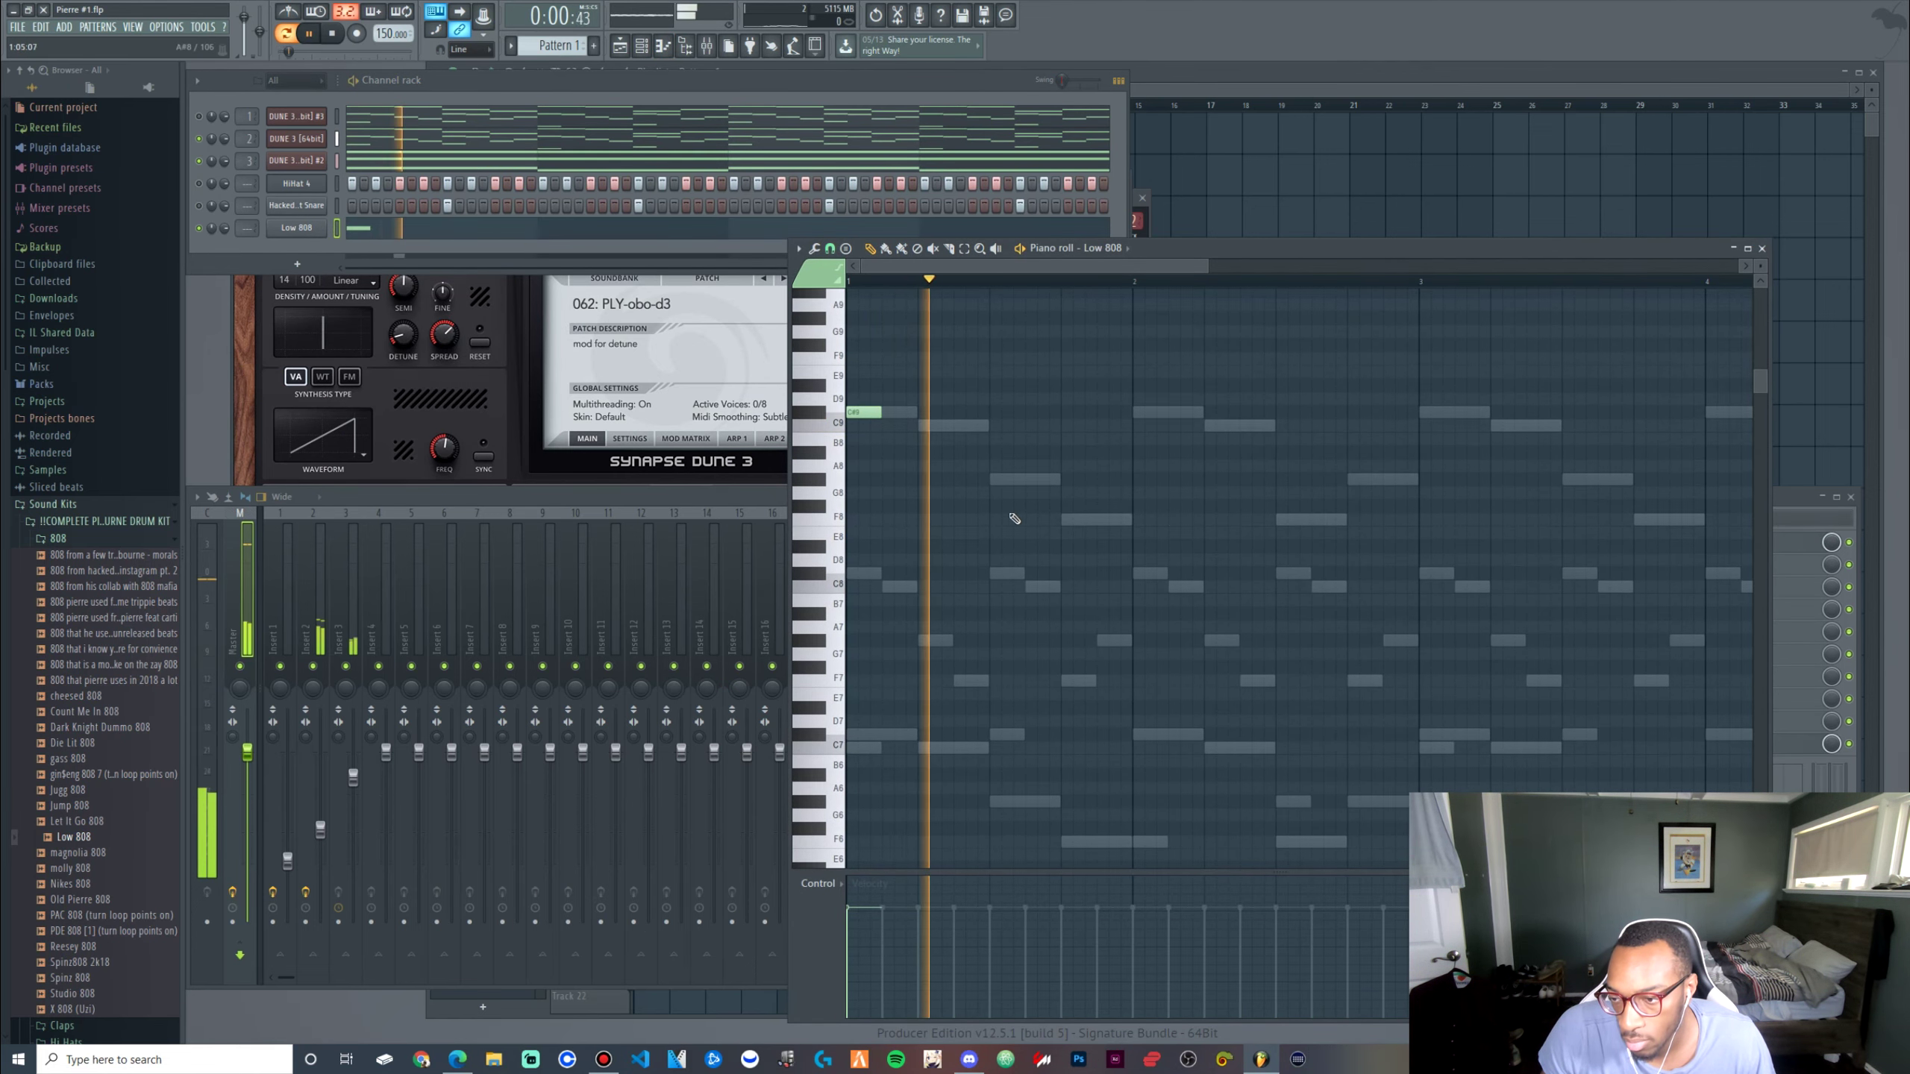
pyautogui.press('space')
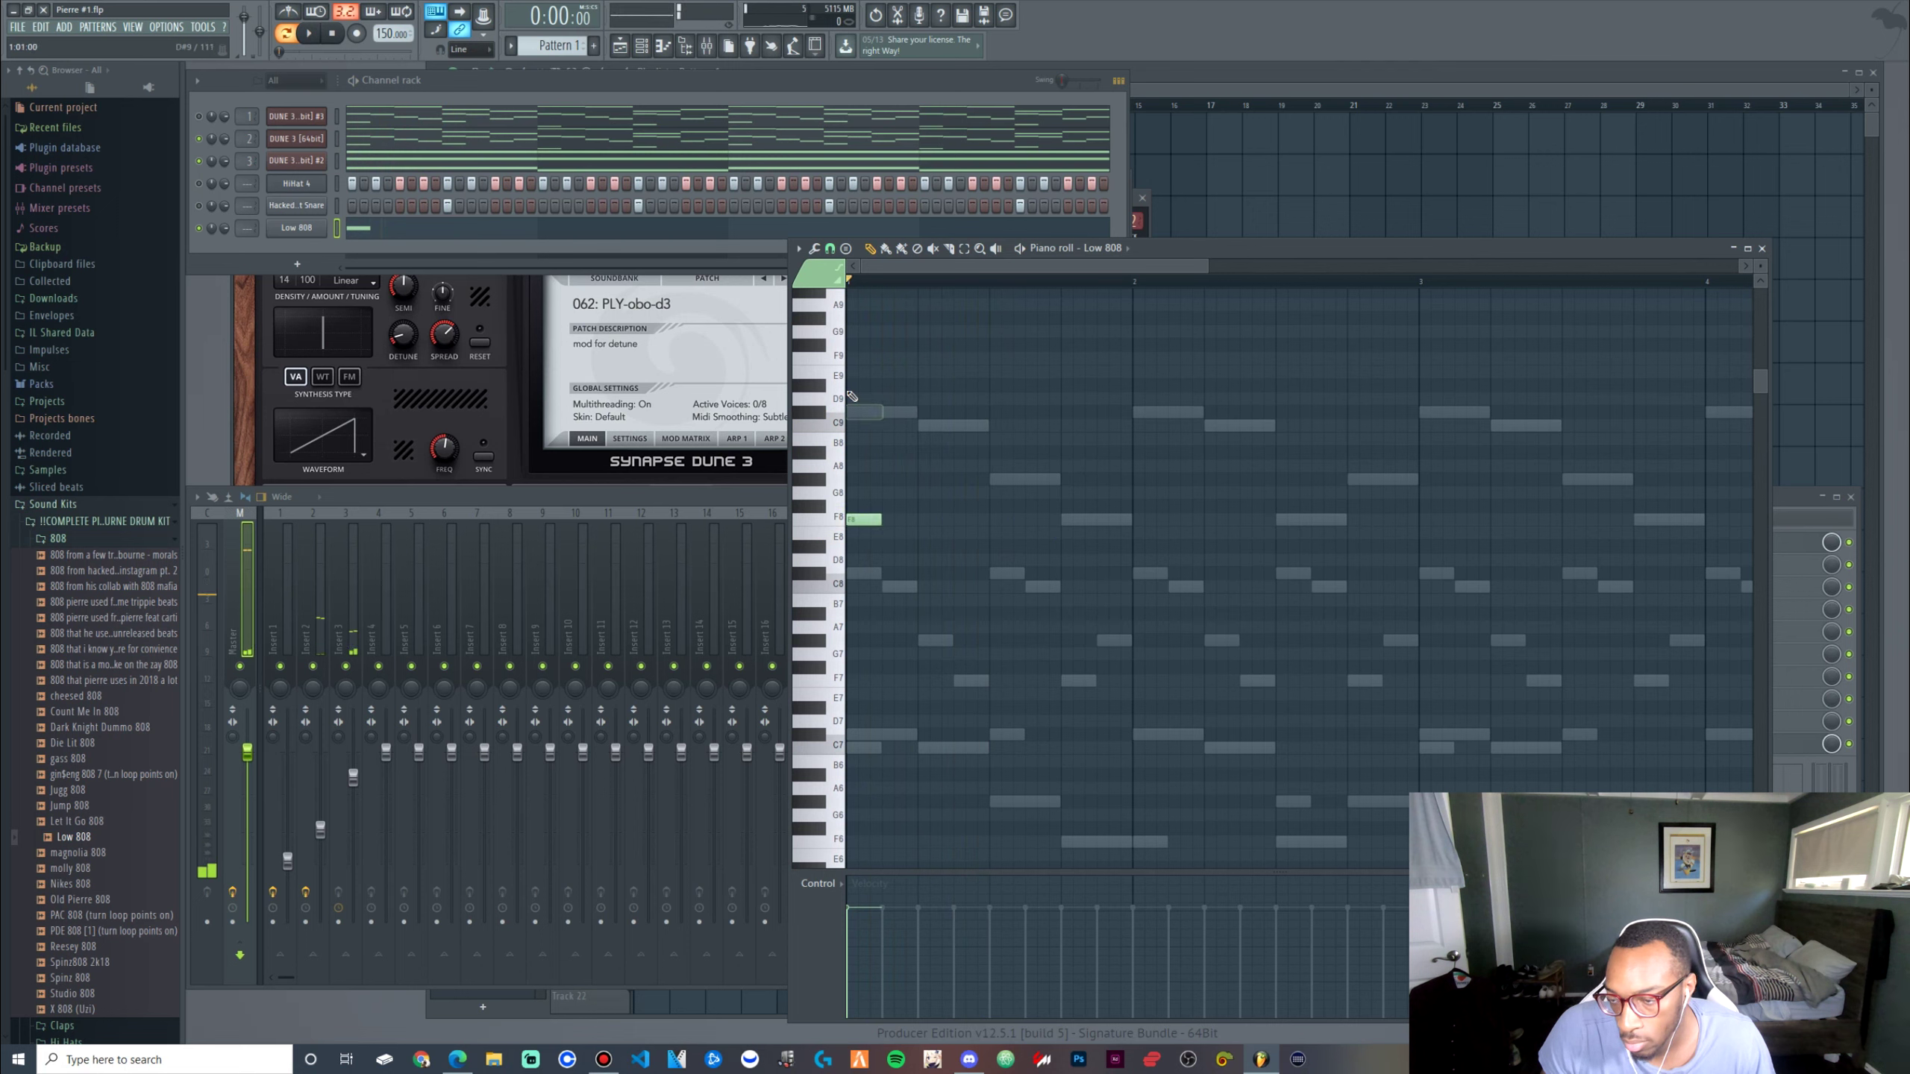
# Add G#8 notes on beat four of bar one and beat three of bar two, and duplicate the phrase into bars three and four
pyautogui.press('space')
pyautogui.click(1082, 506)
pyautogui.press('space')
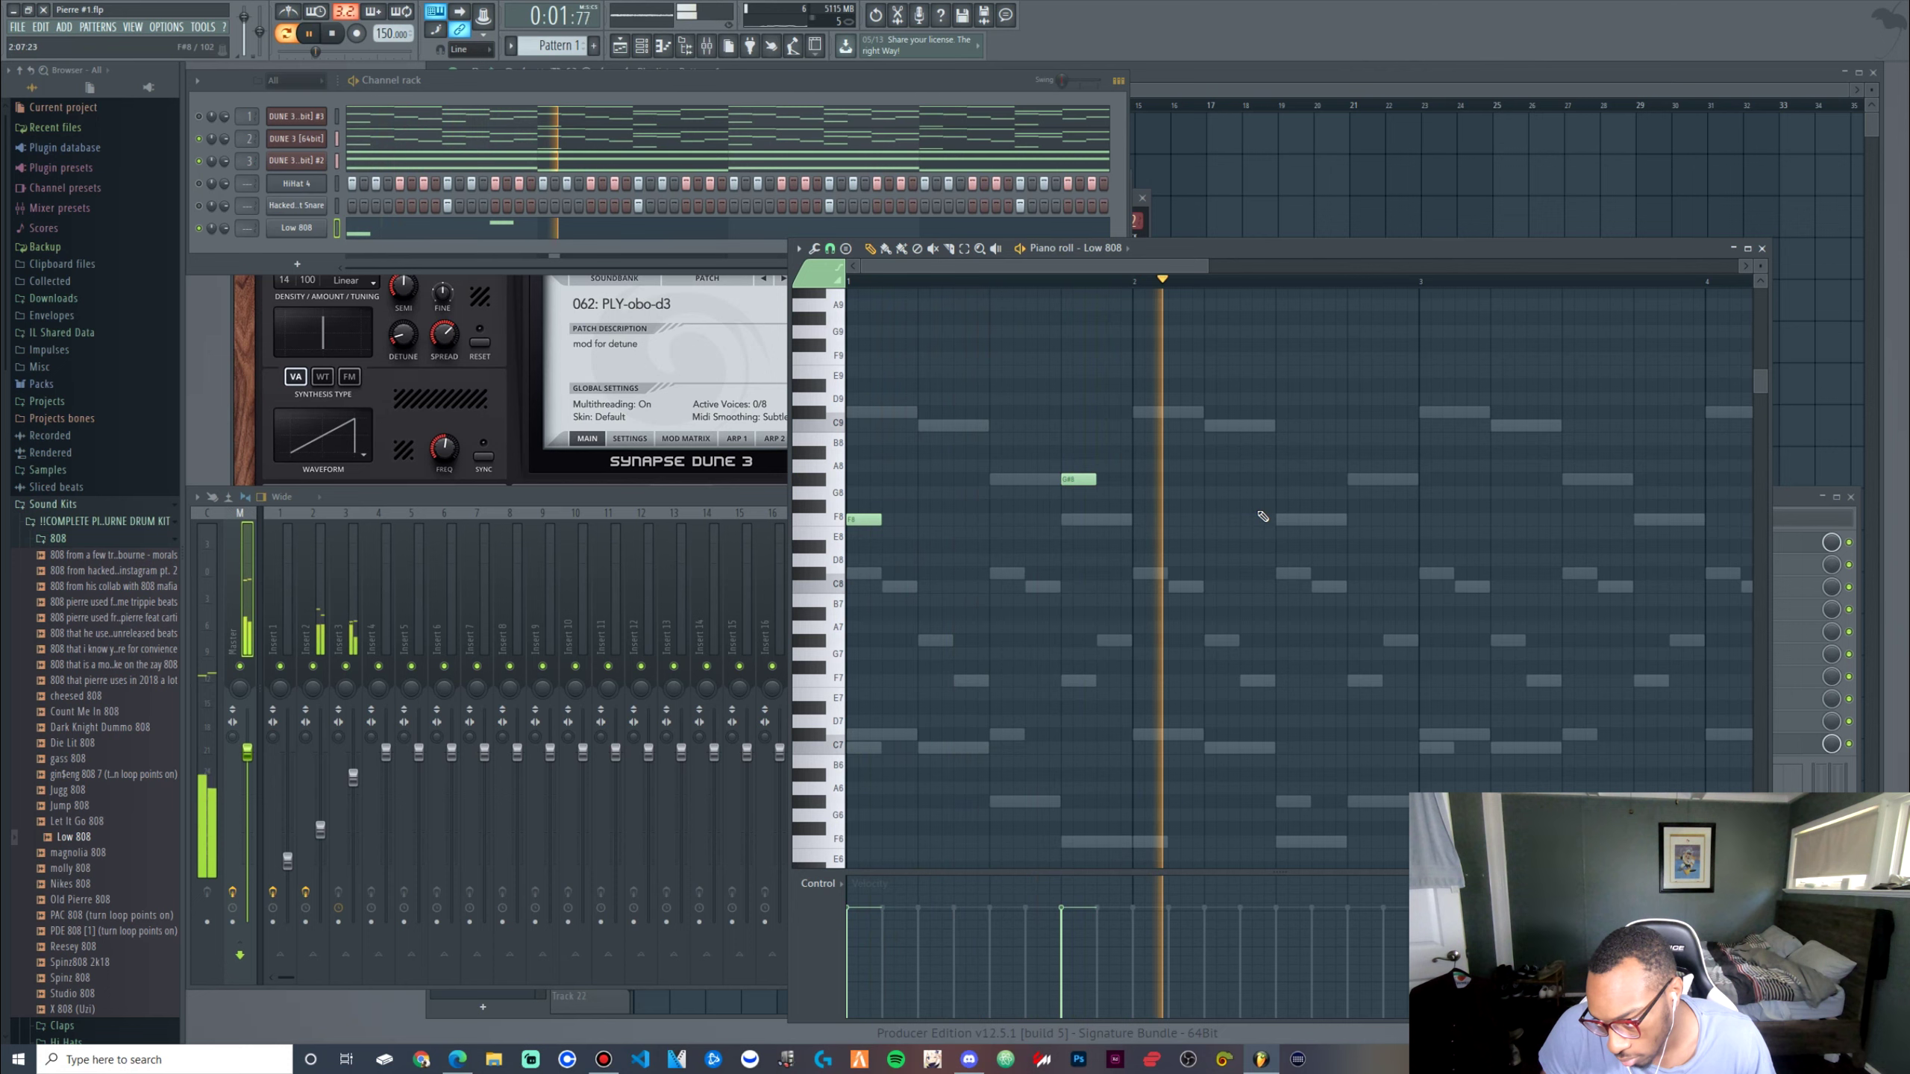
pyautogui.press('space')
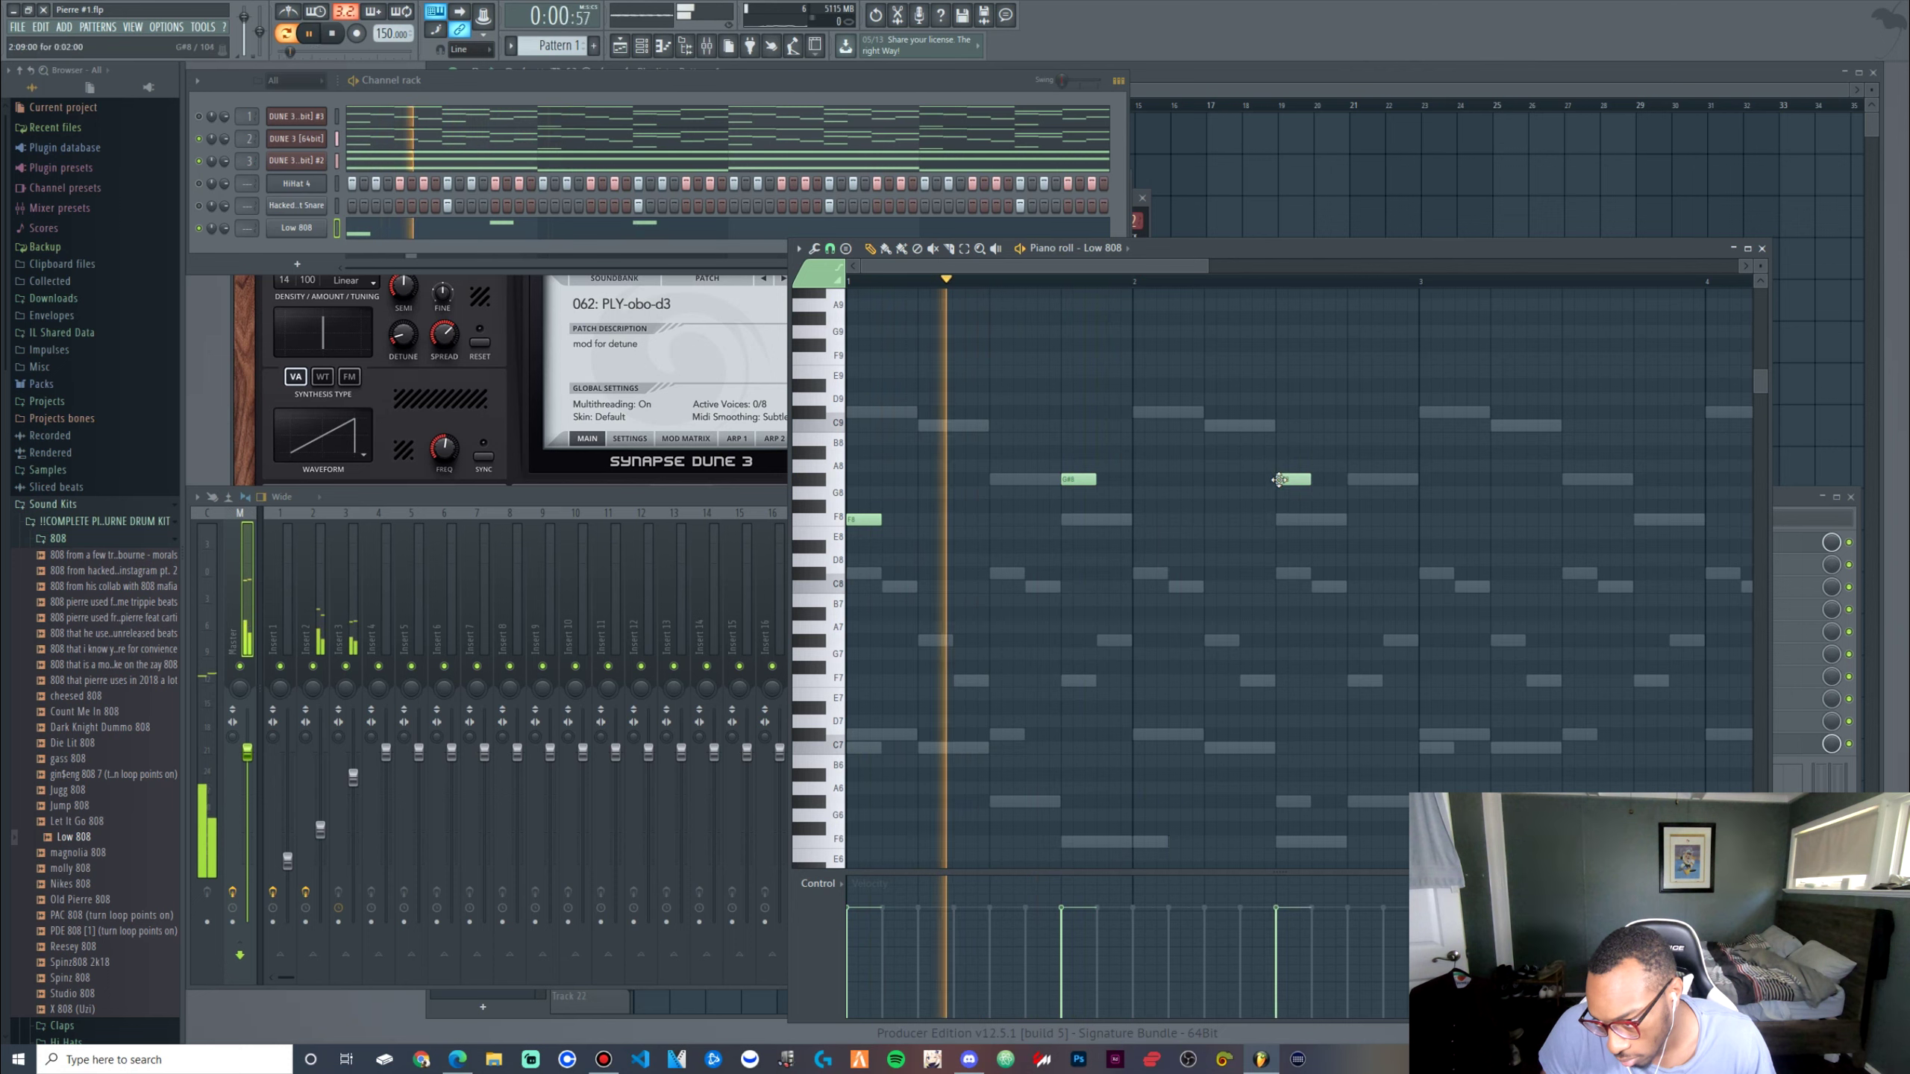
pyautogui.hotkey('ctrl', 'a')
pyautogui.hotkey('ctrl', 'b')
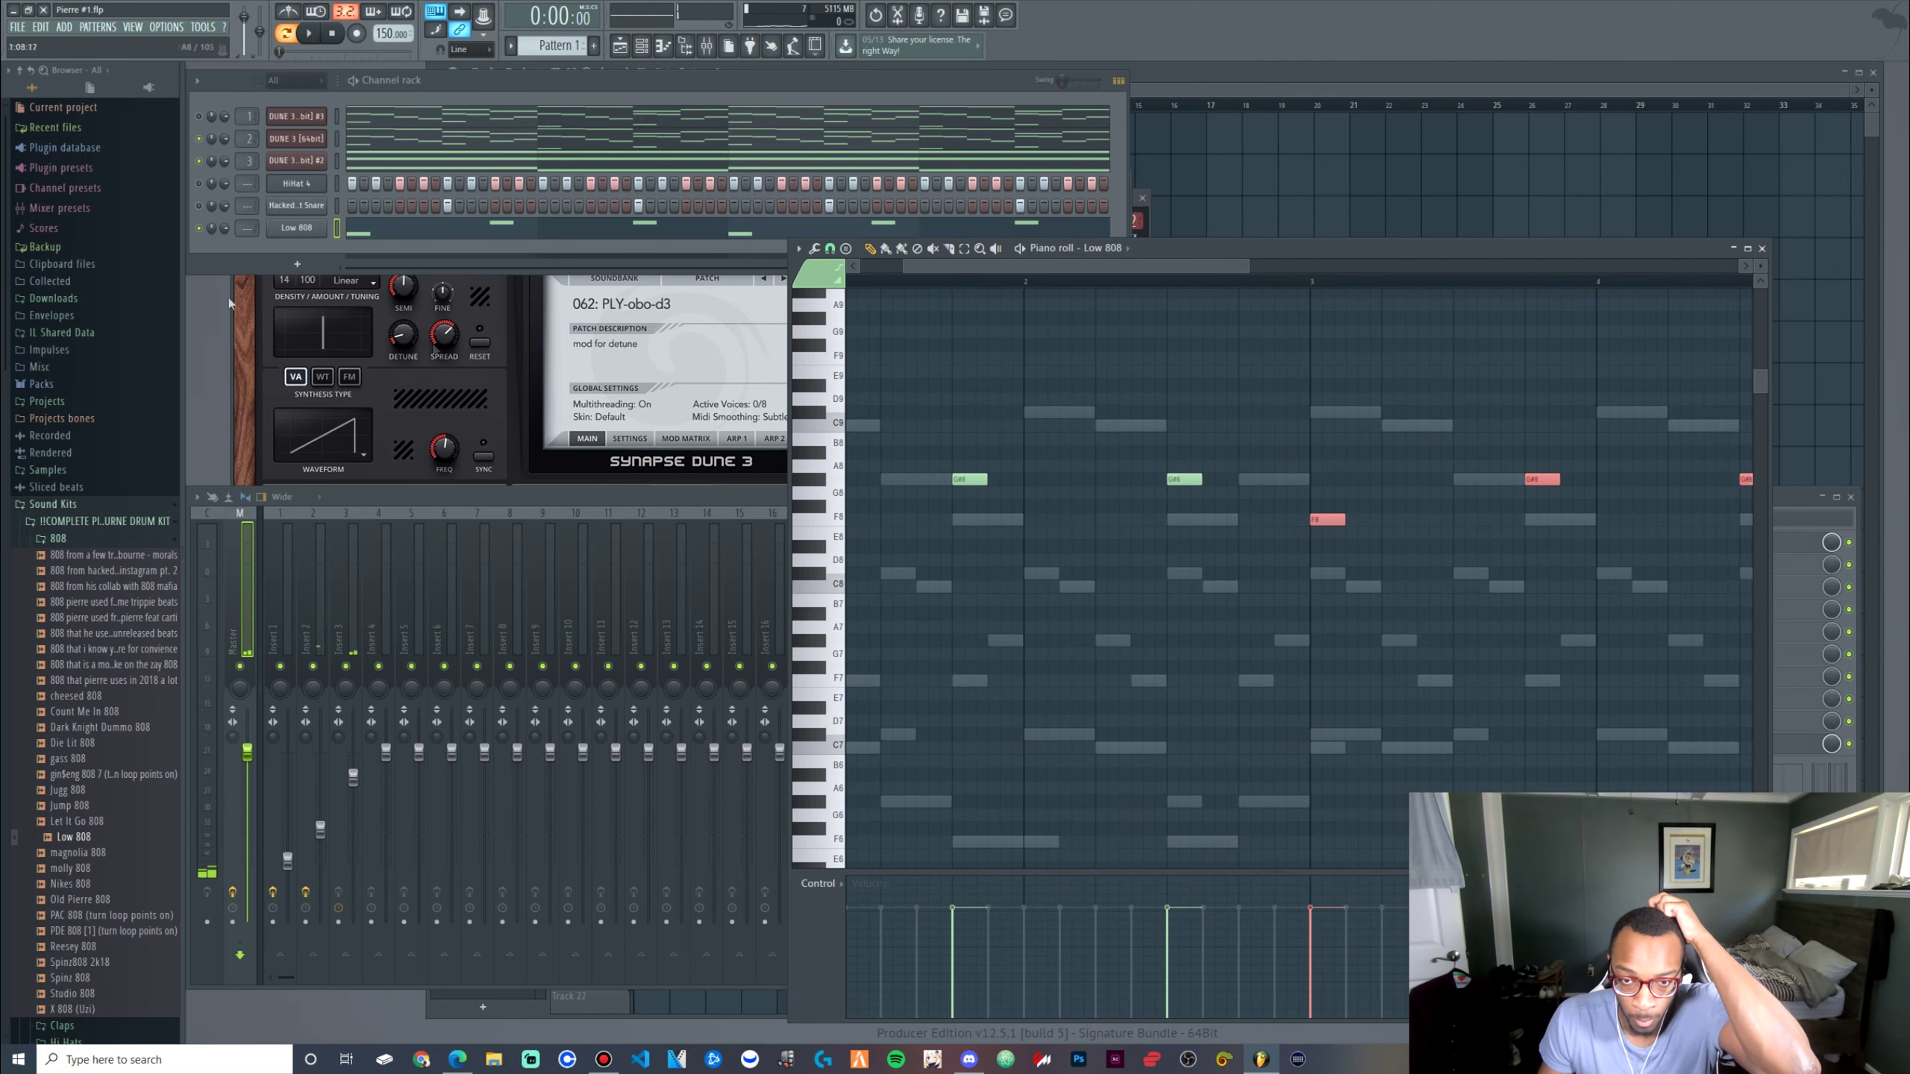
# Reorder the channel rack so the Low 808 channel sits directly above the hi-hat and snare channels
pyautogui.click(294, 230)
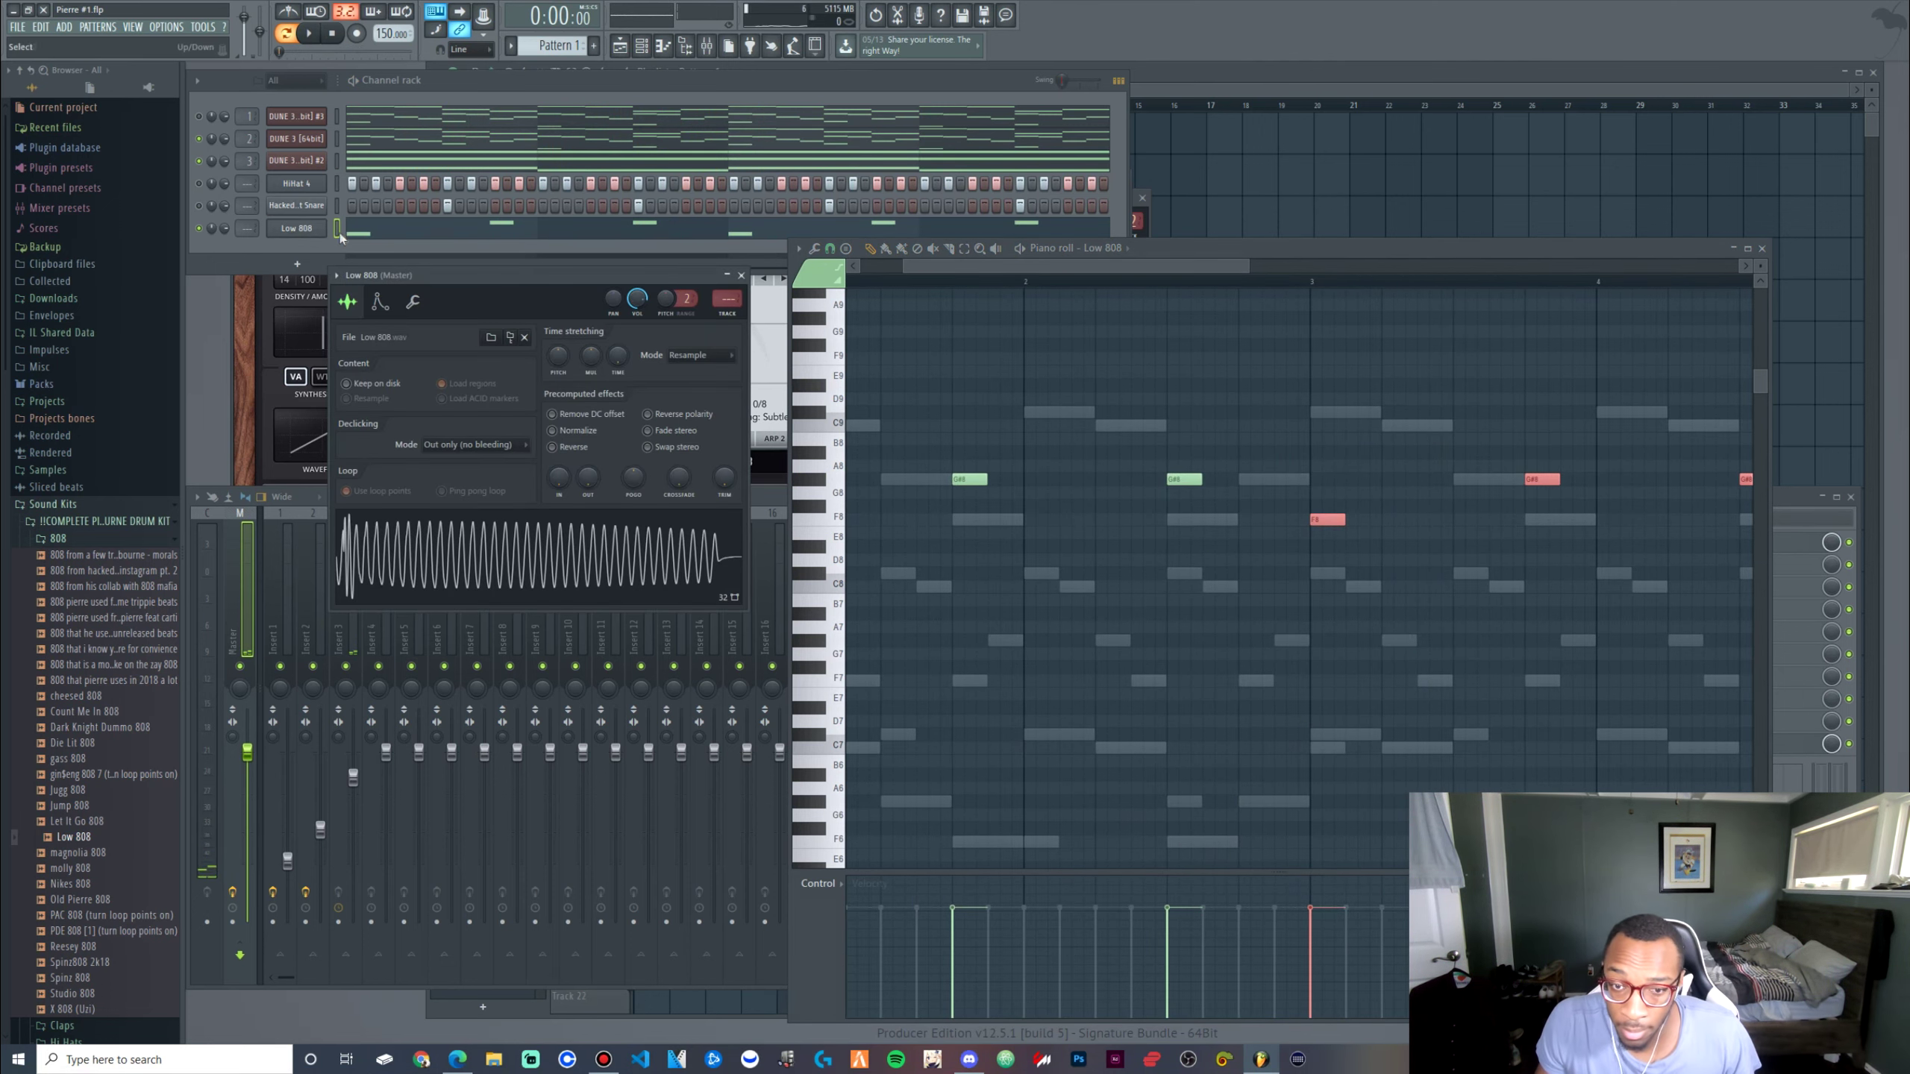
pyautogui.click(317, 229)
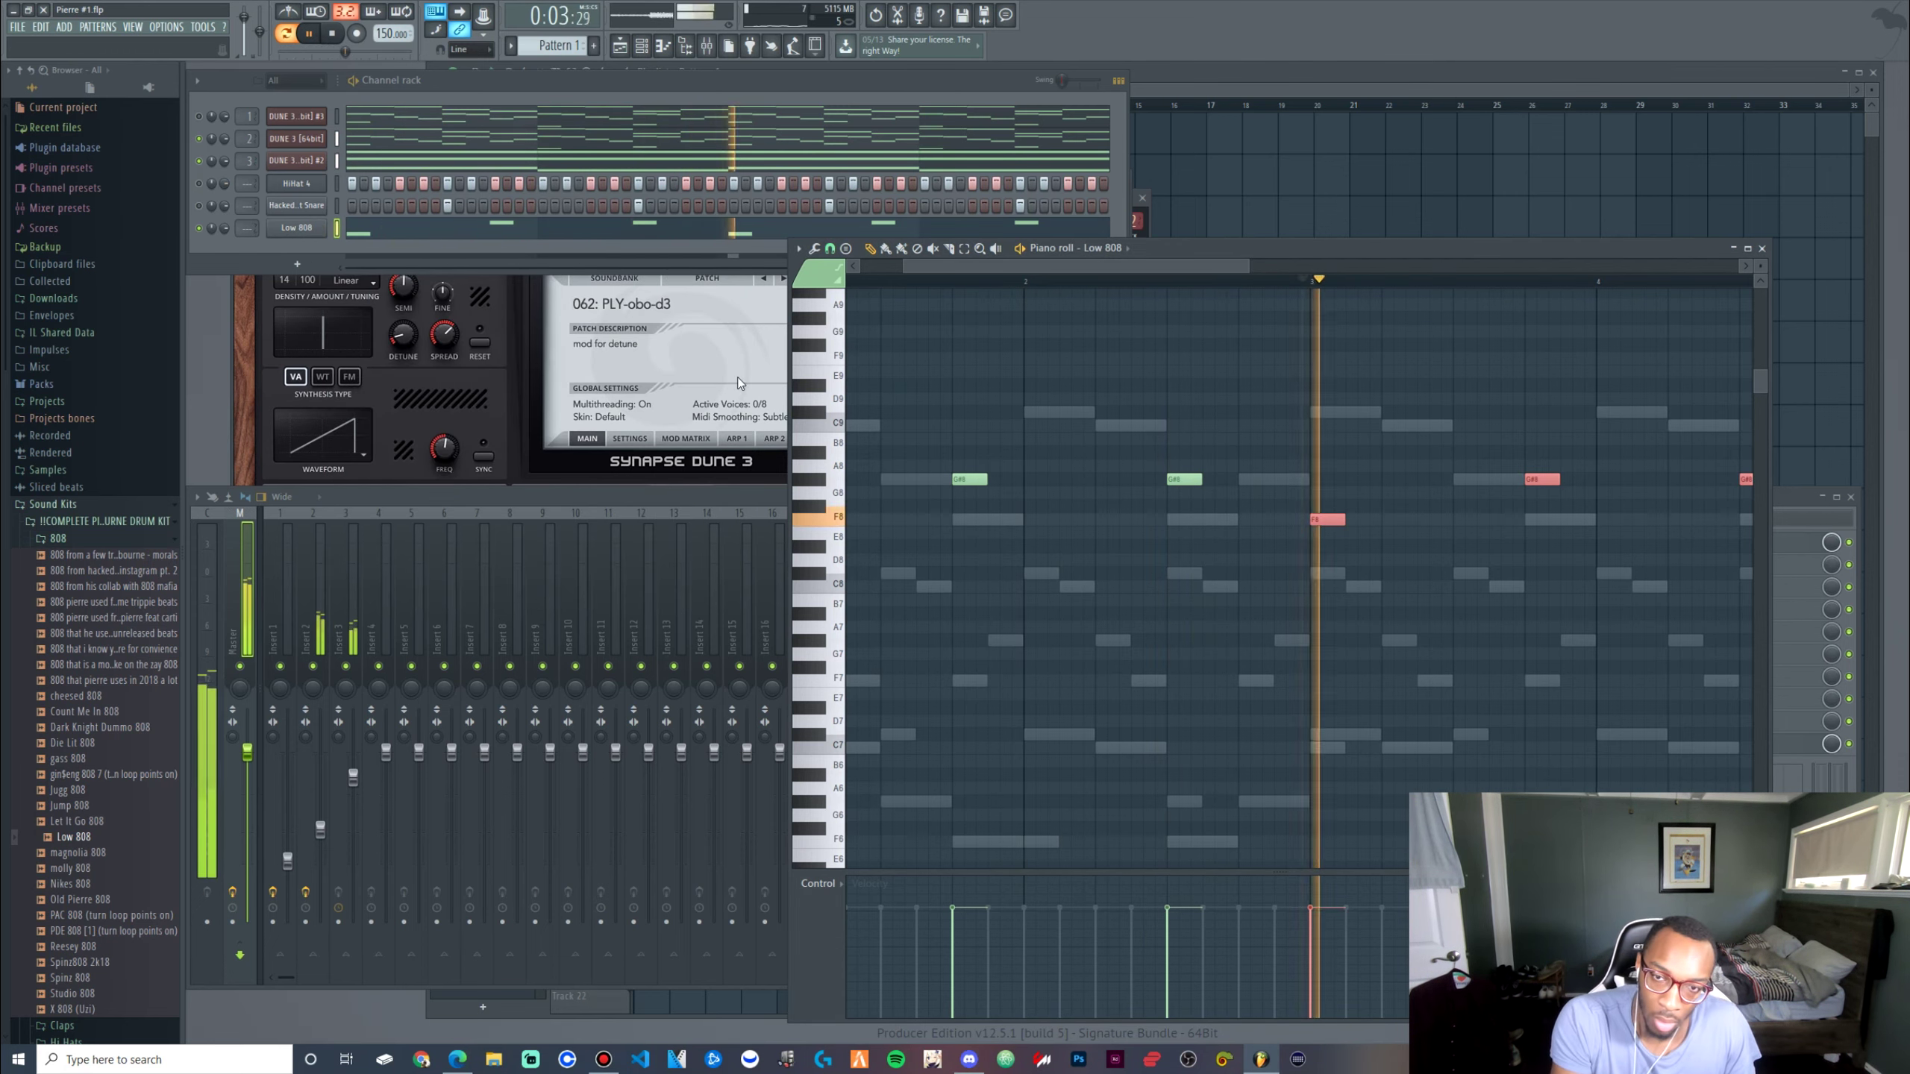
pyautogui.scroll(2, 741, 383)
pyautogui.scroll(-2, 741, 384)
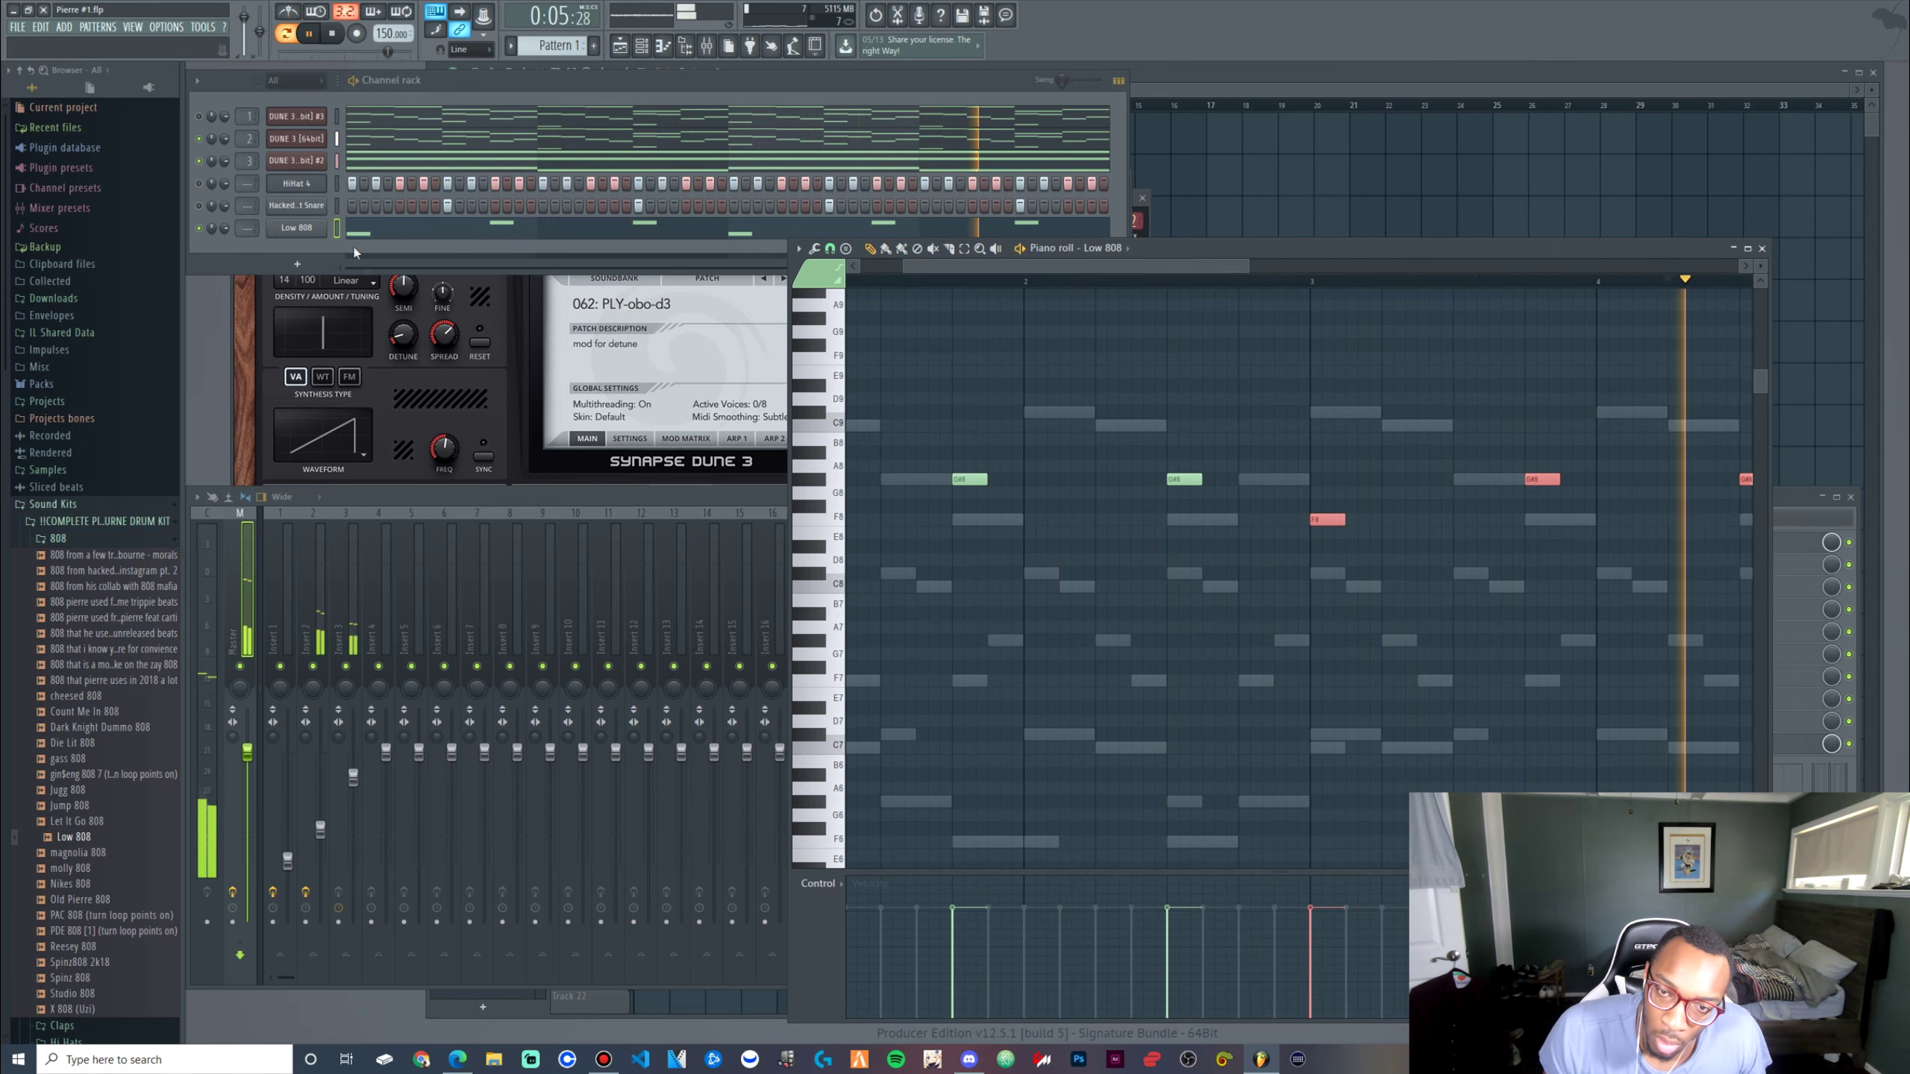
pyautogui.click(338, 207)
pyautogui.hotkey('alt', 'Up')
pyautogui.hotkey('alt', 'Up')
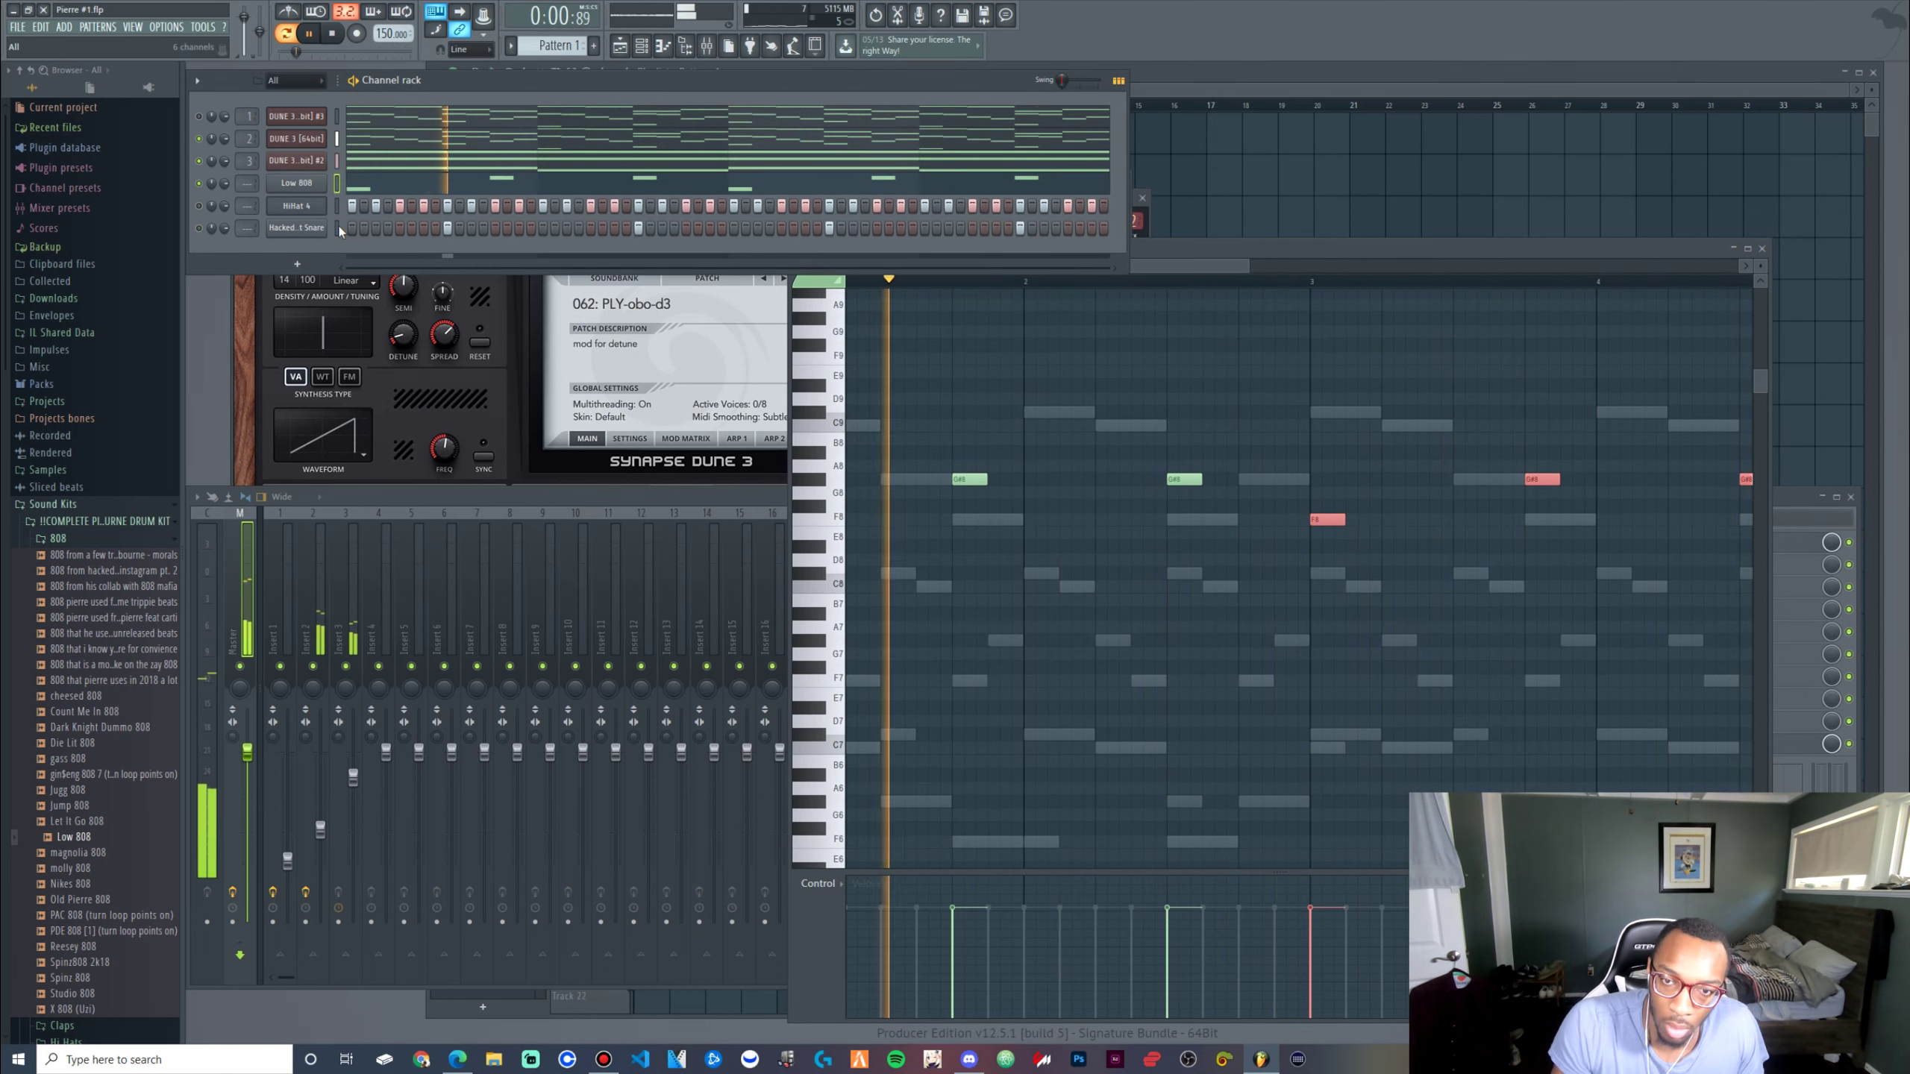
# Route the Low 808 channel to mixer insert 10
pyautogui.click(551, 561)
pyautogui.click(586, 555)
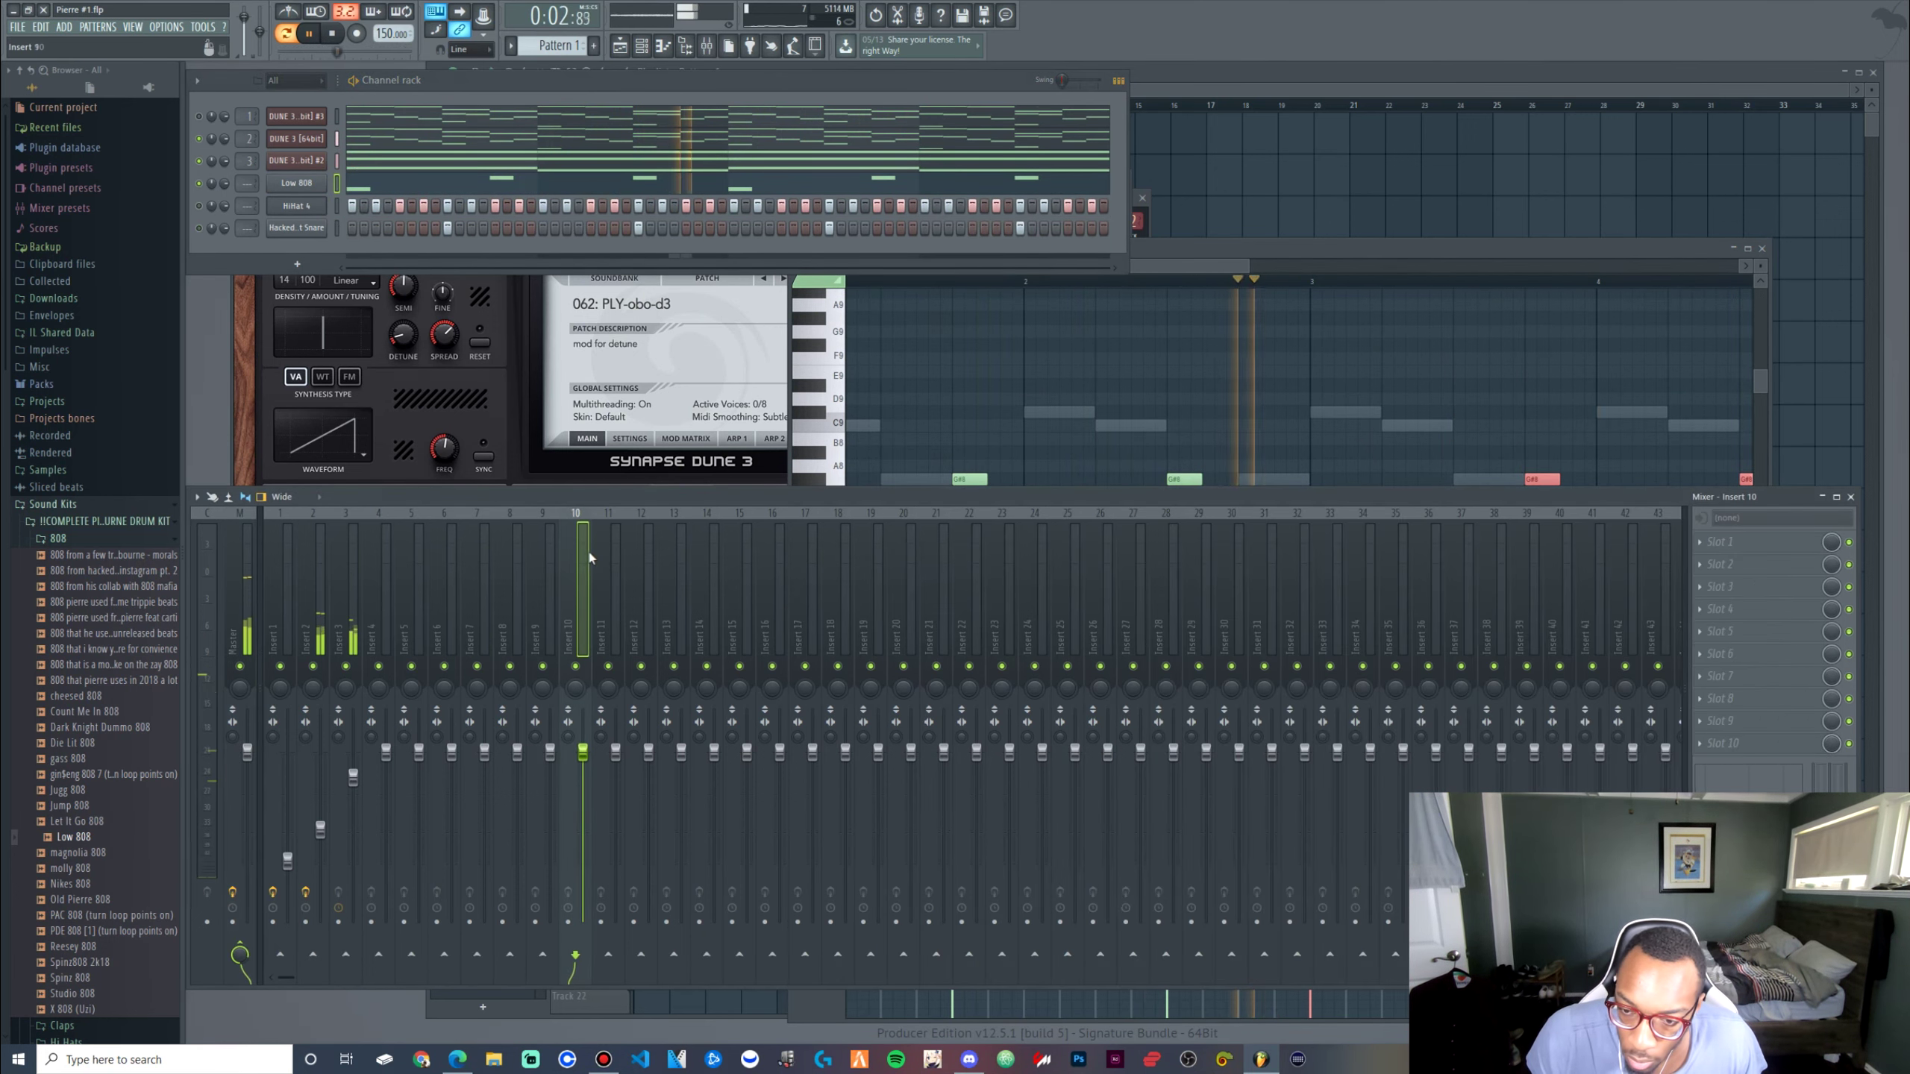
pyautogui.scroll(9, 240, 183)
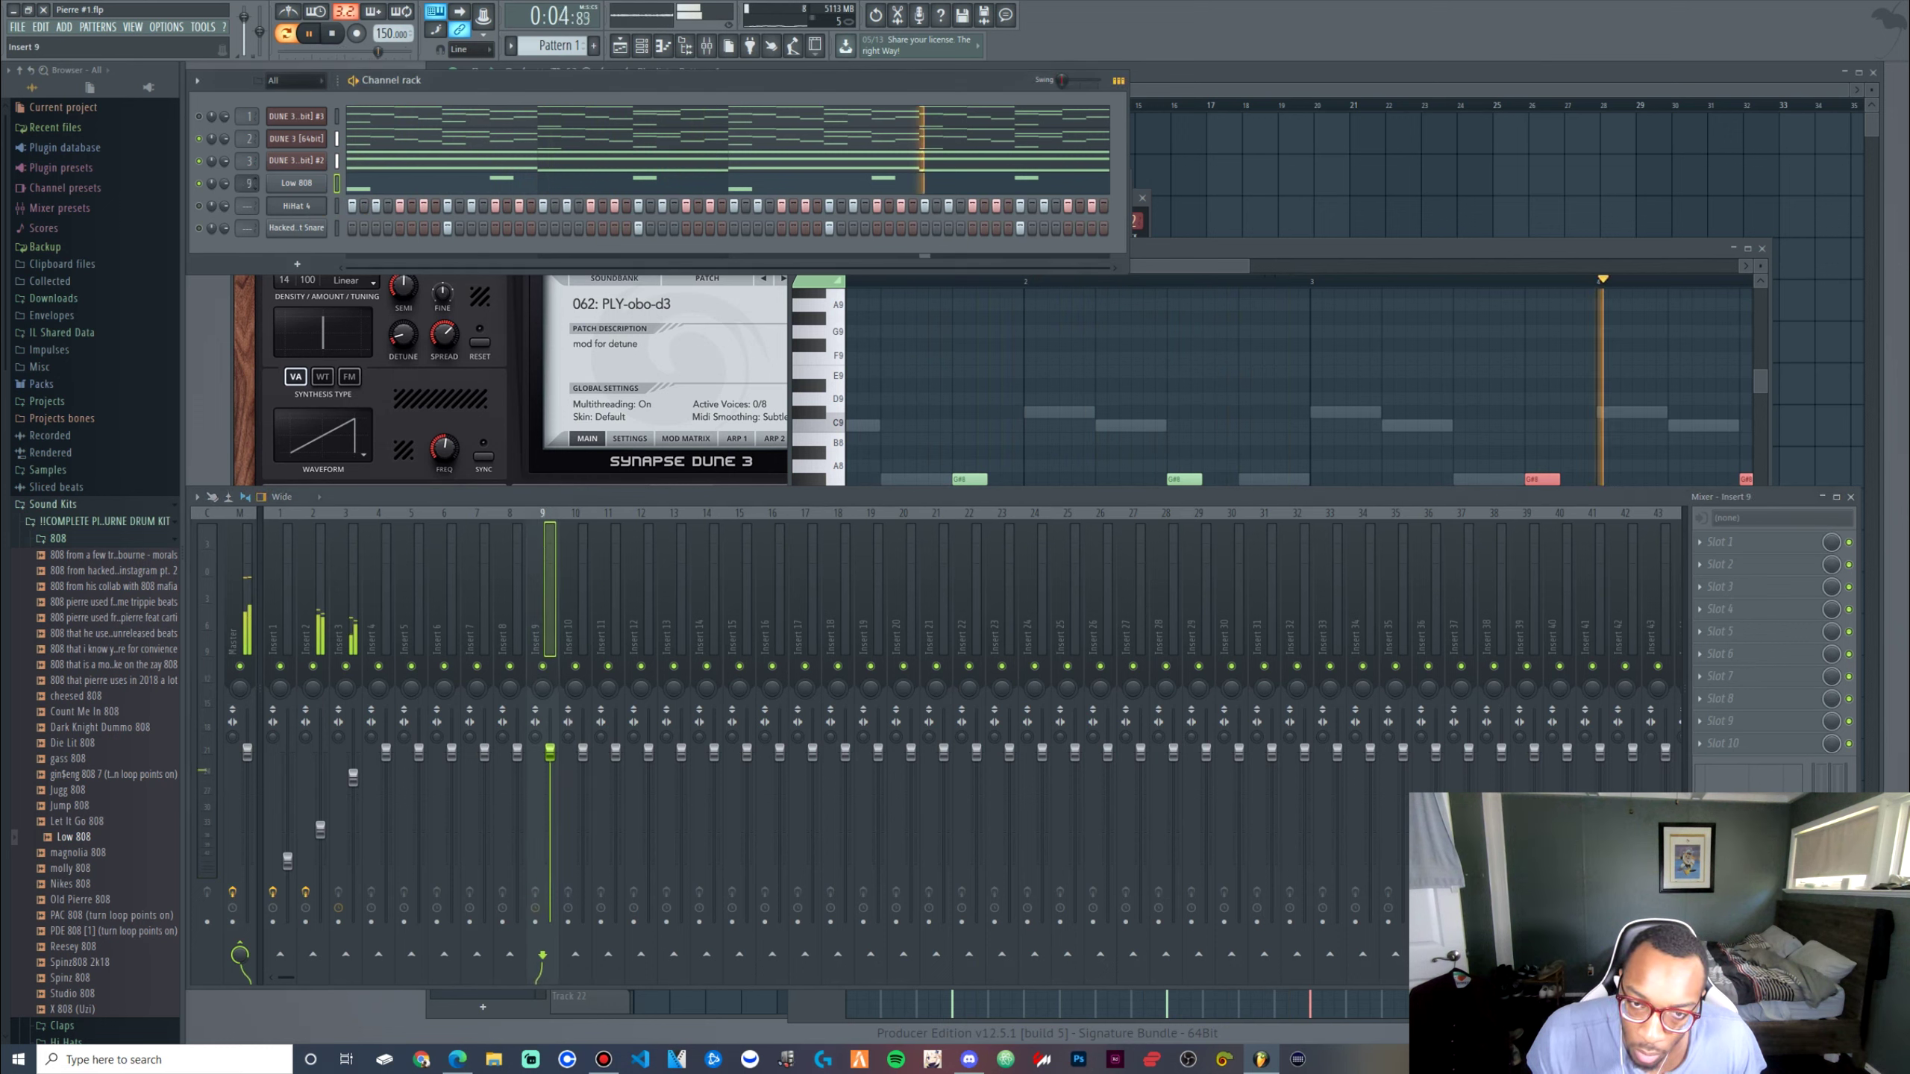
pyautogui.scroll(1, 240, 183)
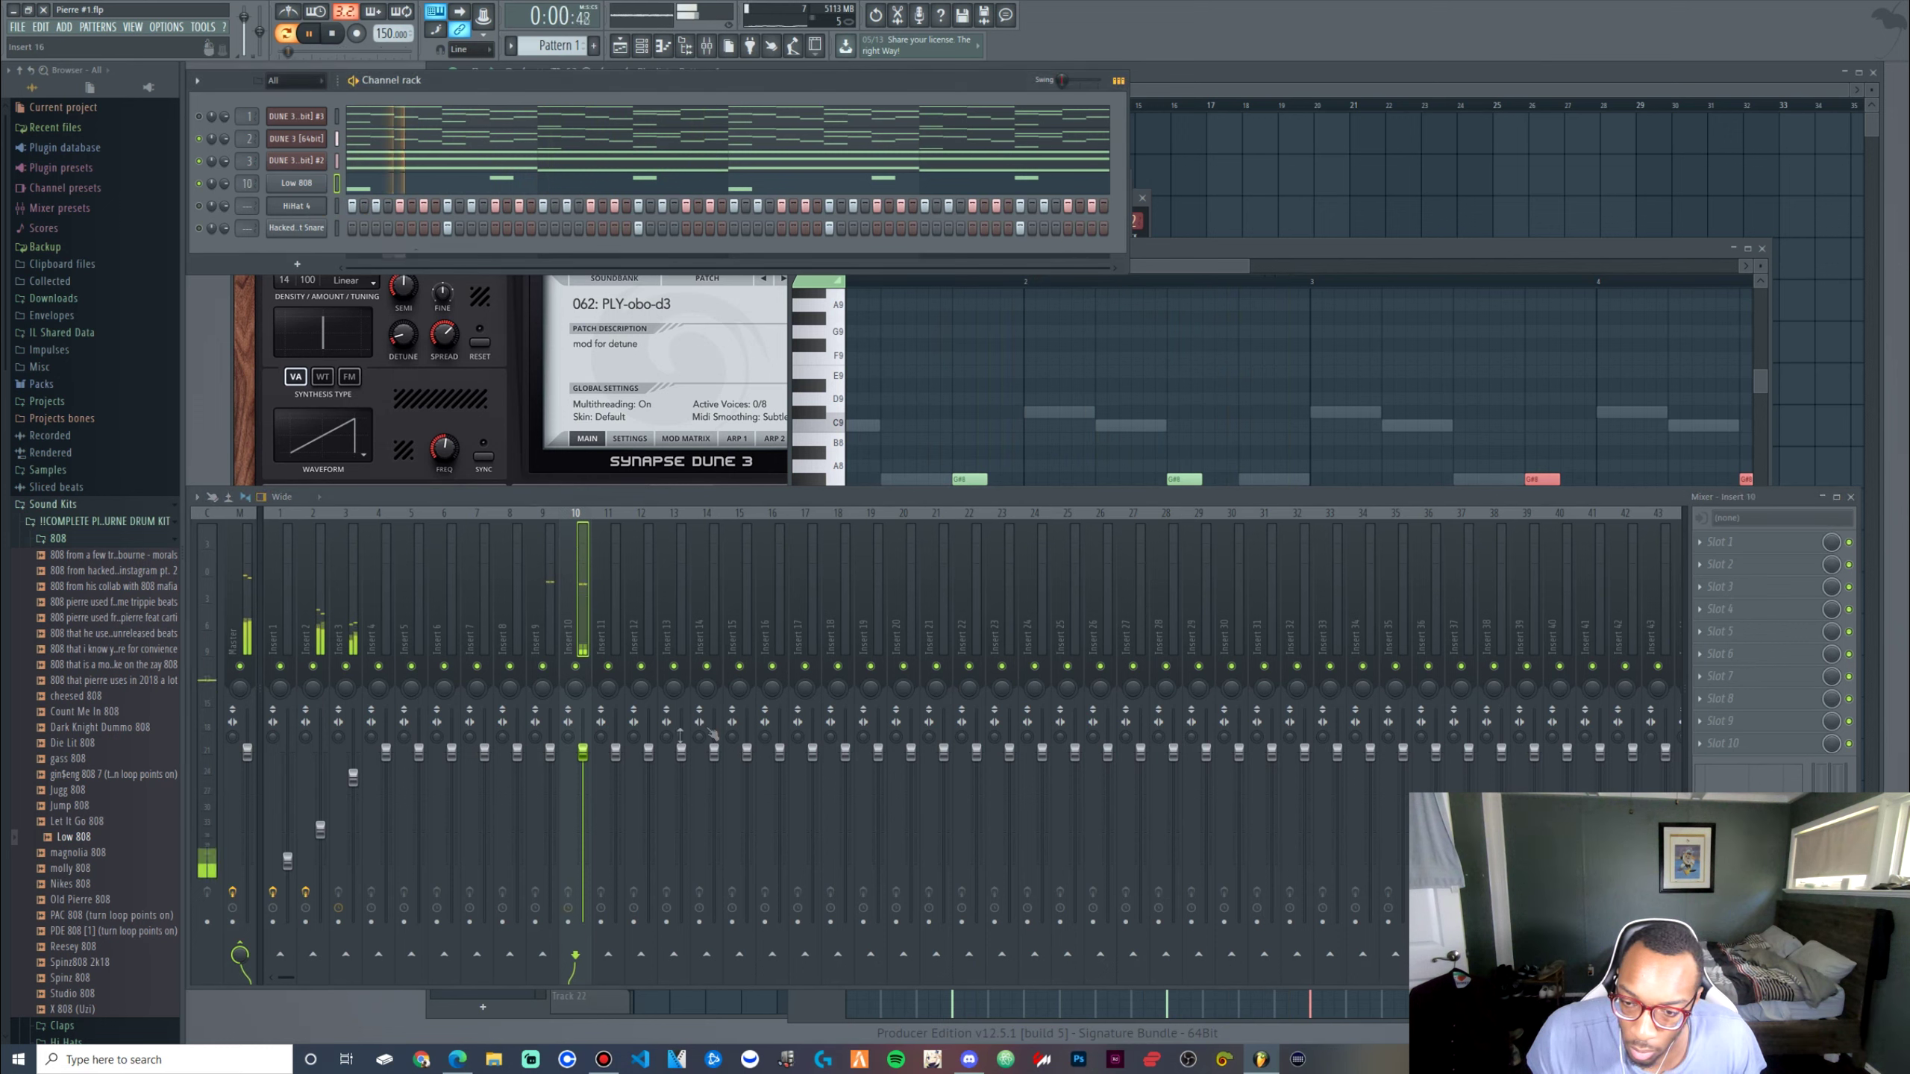
# Try the Low 808 notes three octaves lower, at F5 and G#5
pyautogui.click(410, 183)
pyautogui.click(410, 182)
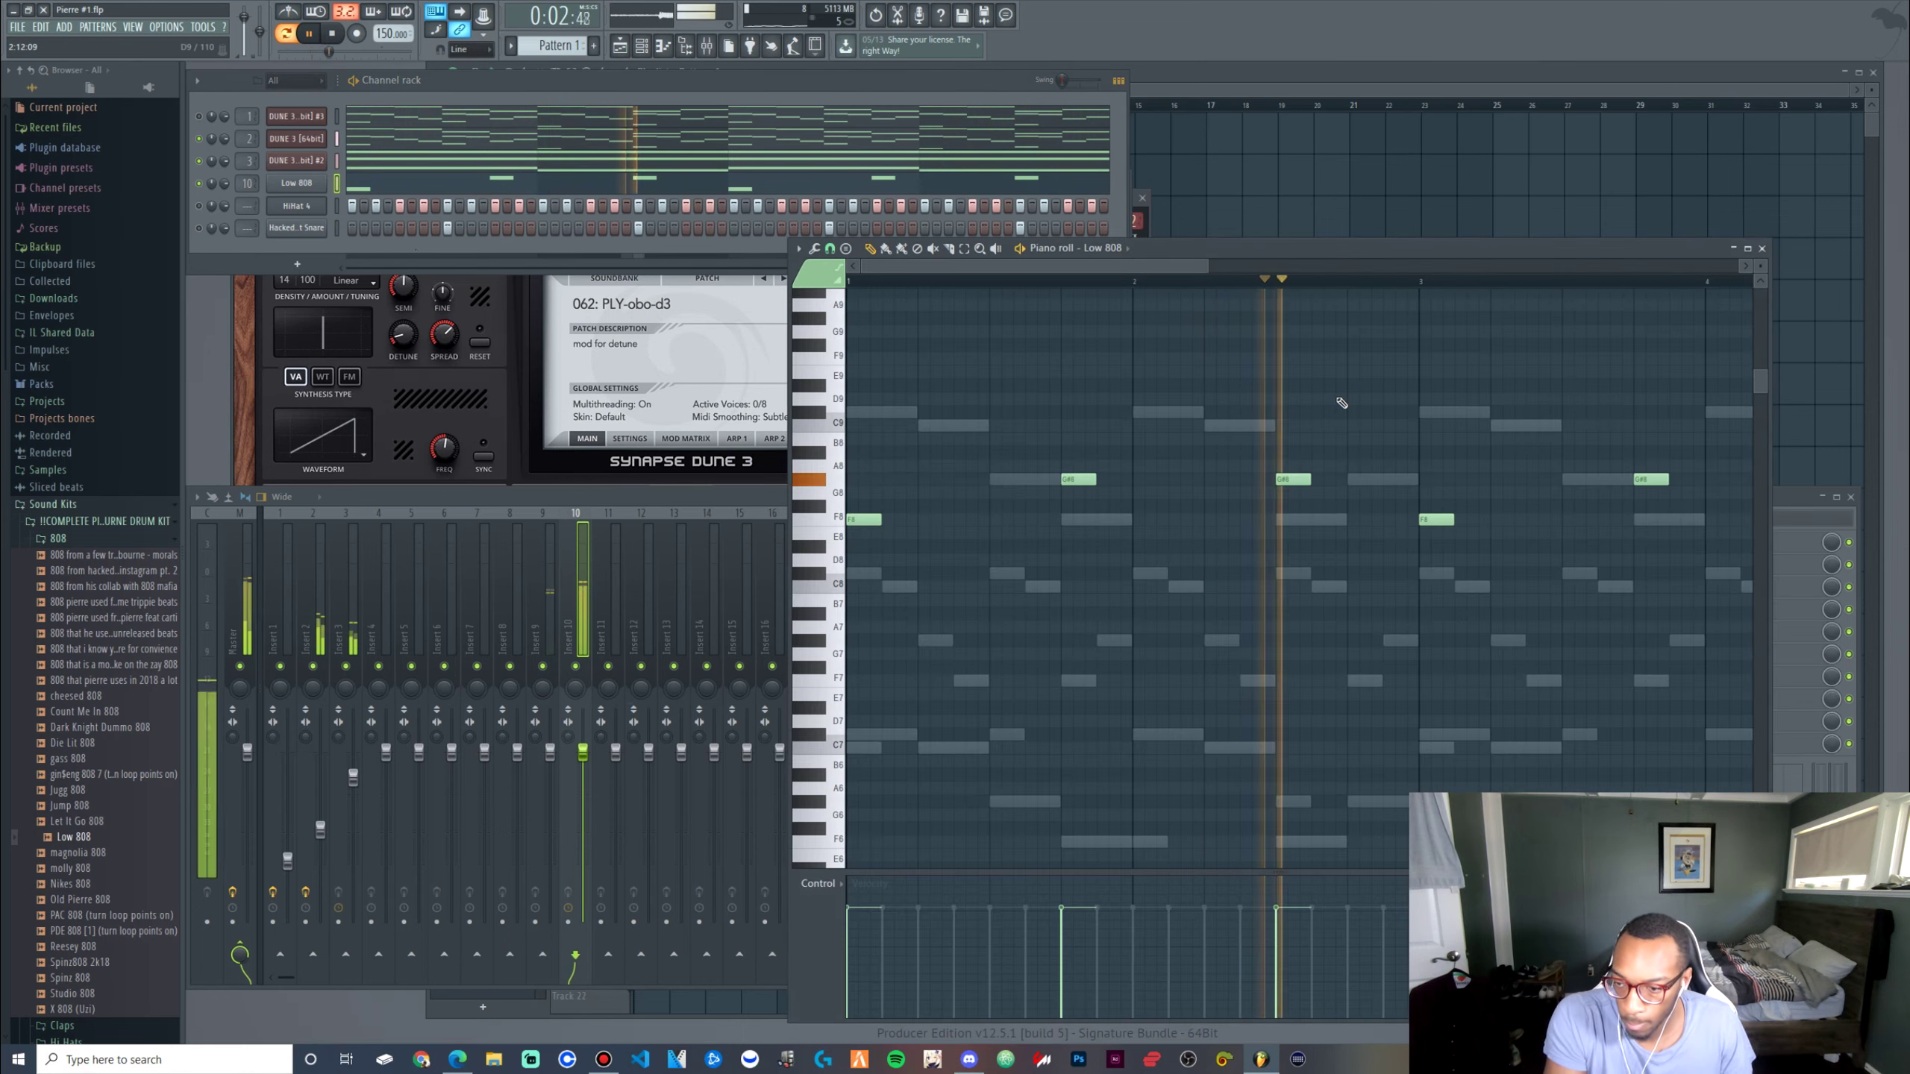
pyautogui.hotkey('ctrl', 'Down')
pyautogui.hotkey('ctrl', 'Down')
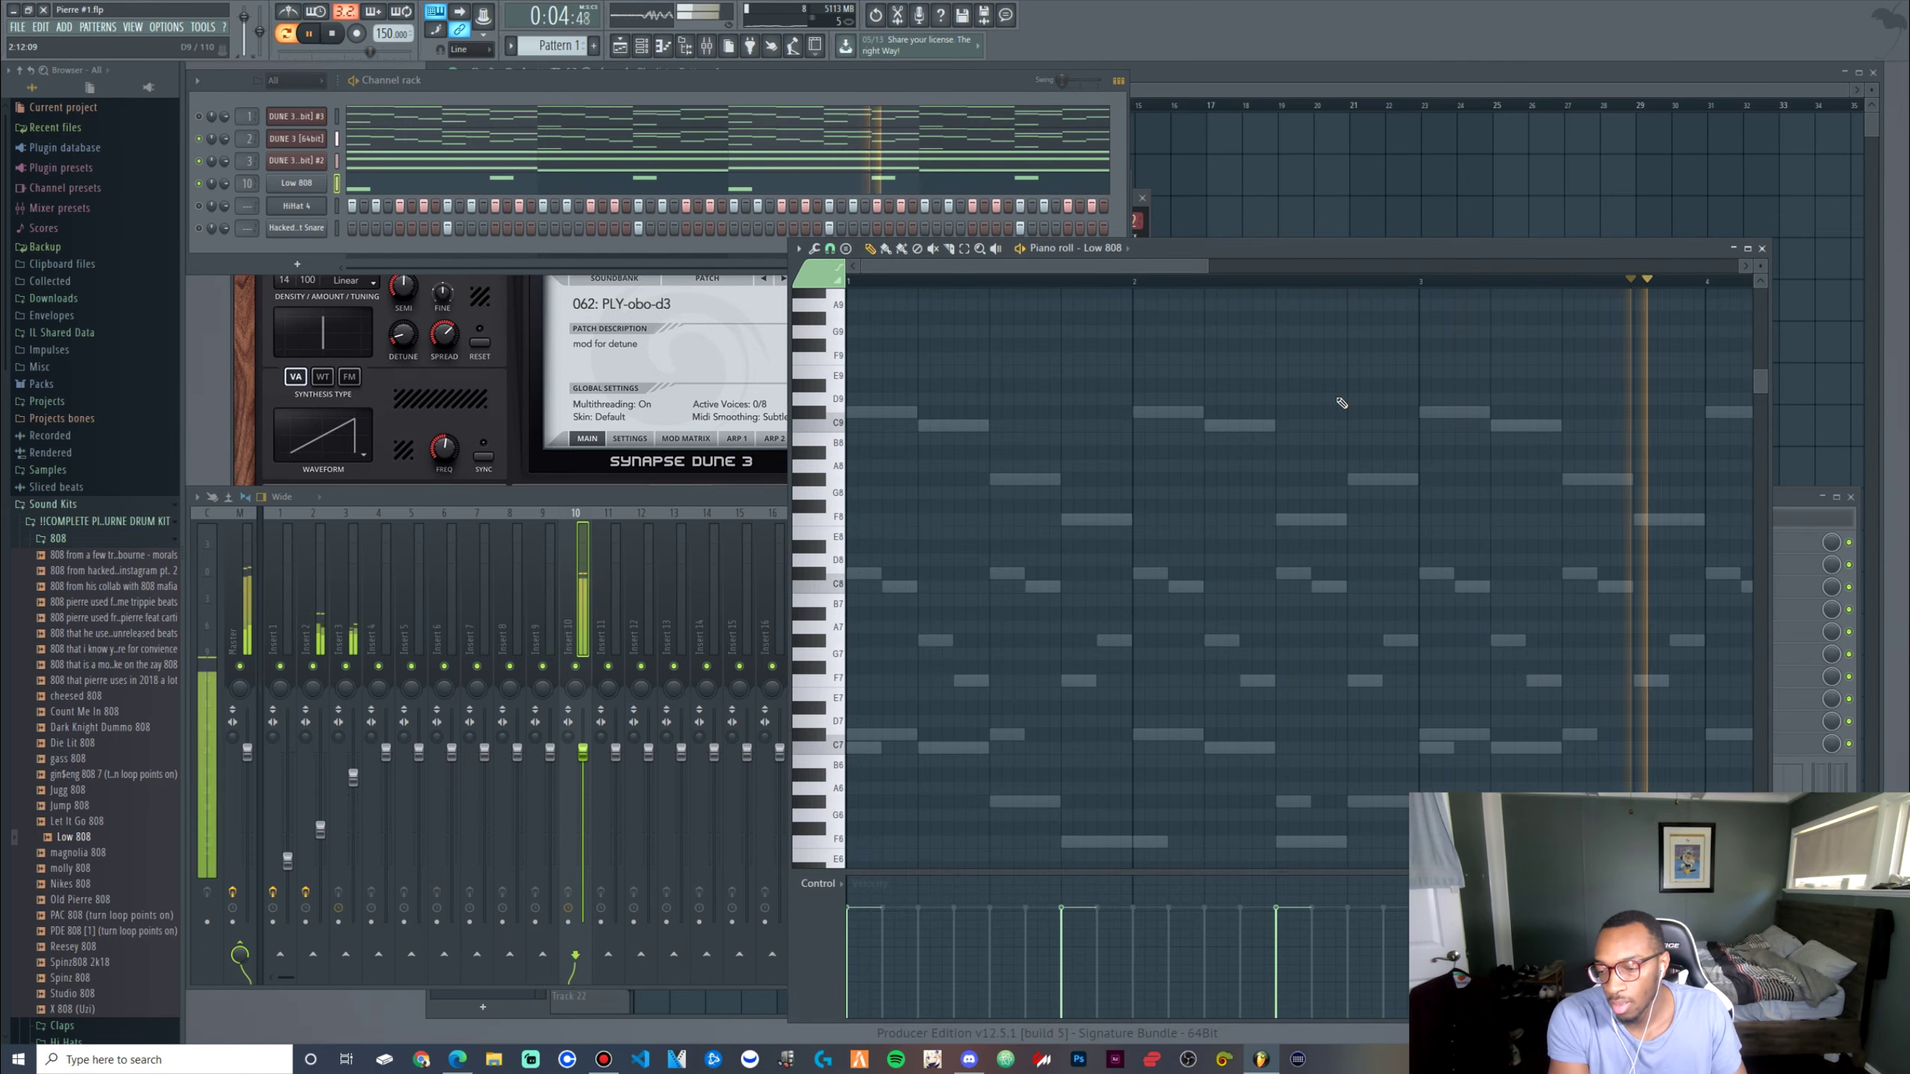
pyautogui.scroll(-5, 1343, 404)
pyautogui.press('space')
pyautogui.scroll(-3, 881, 773)
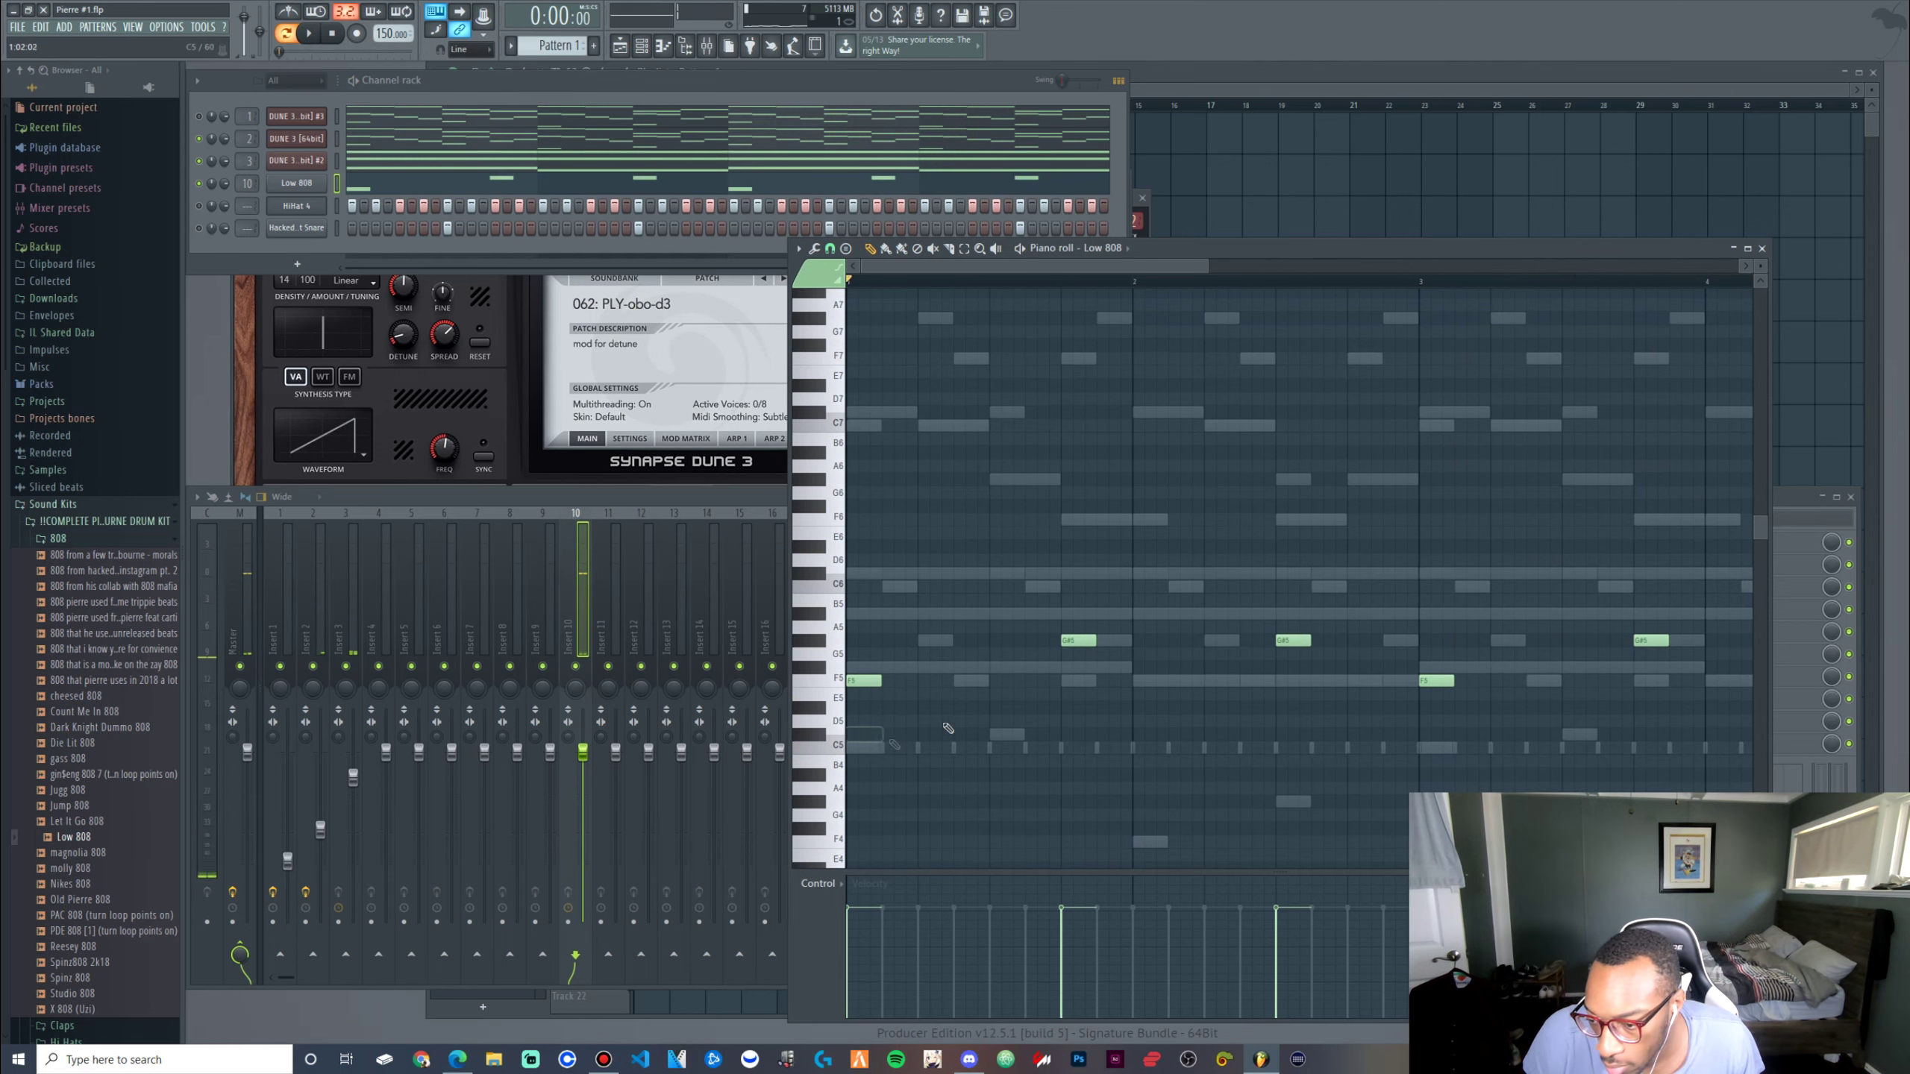
# Transpose the Low 808 notes so the phrase uses C9 and D#9
pyautogui.scroll(7, 977, 602)
pyautogui.press('space')
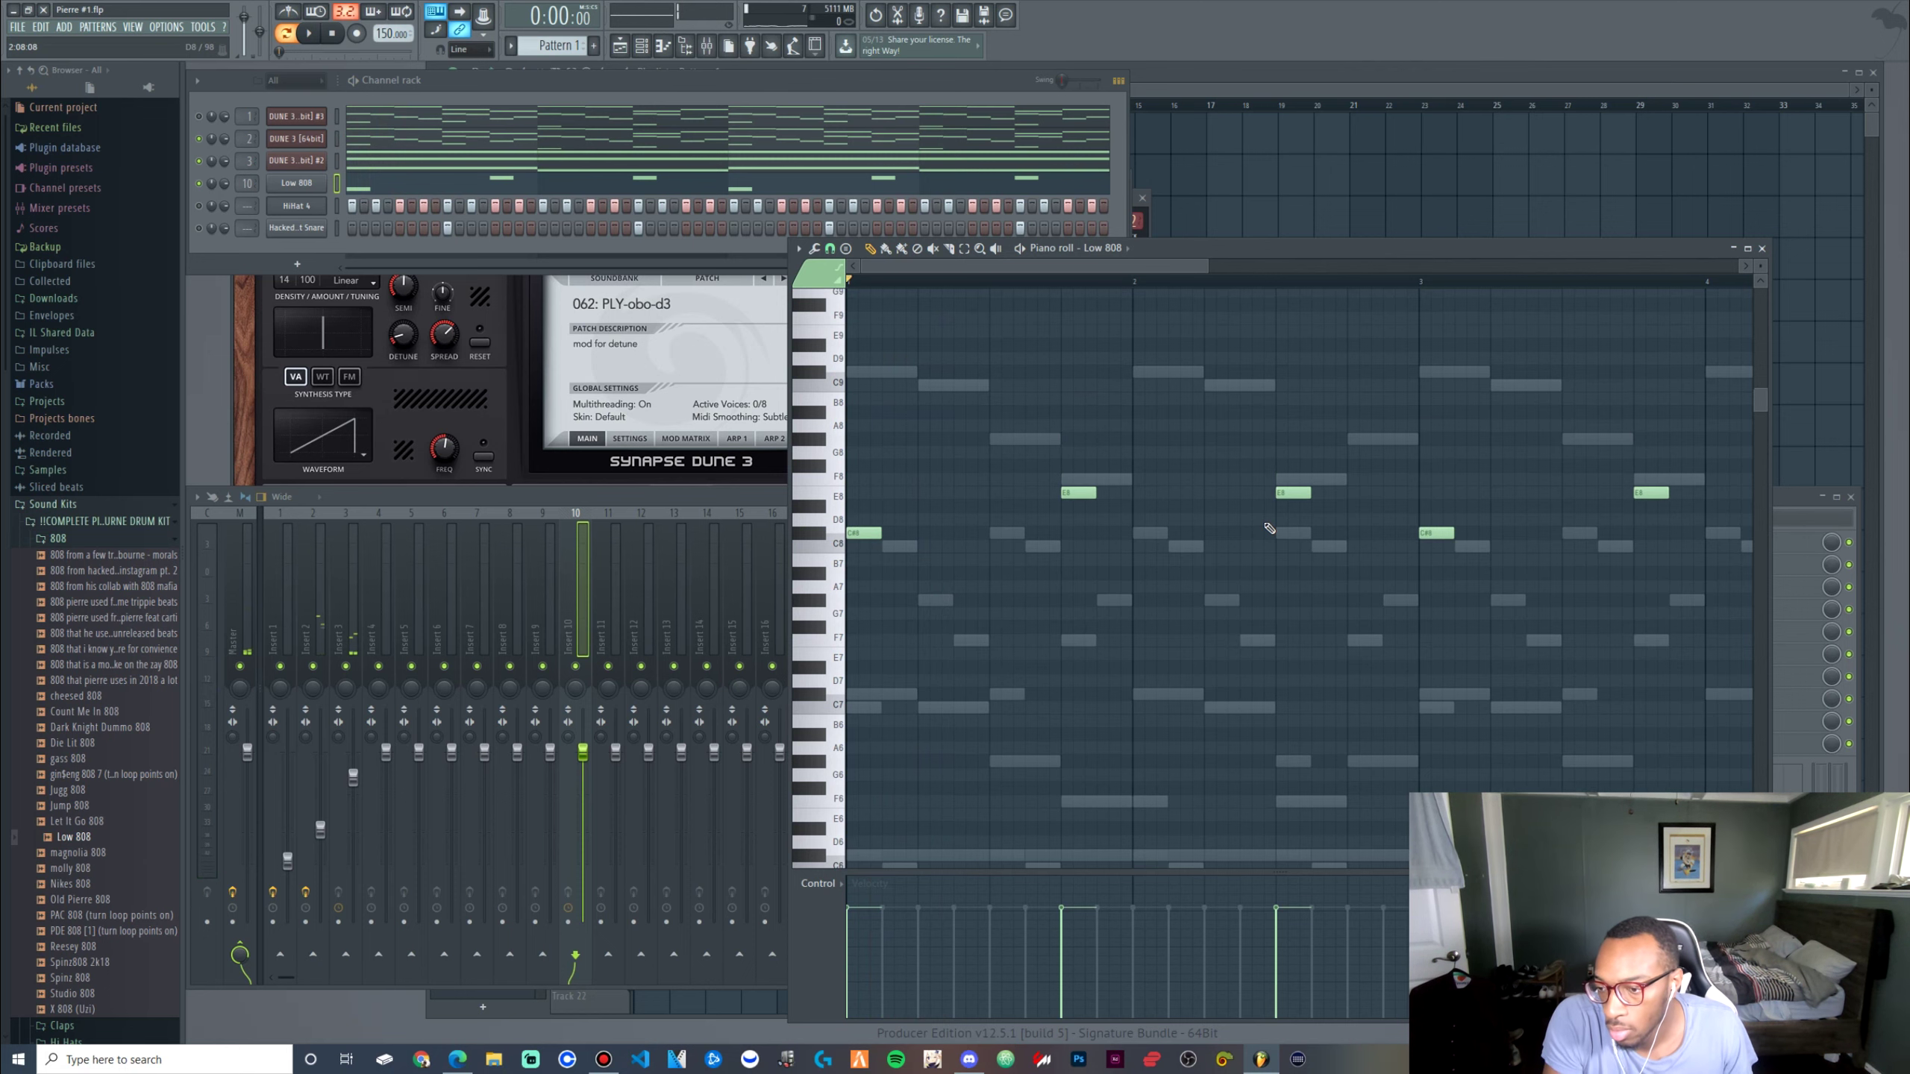
pyautogui.press('Down')
pyautogui.press('space')
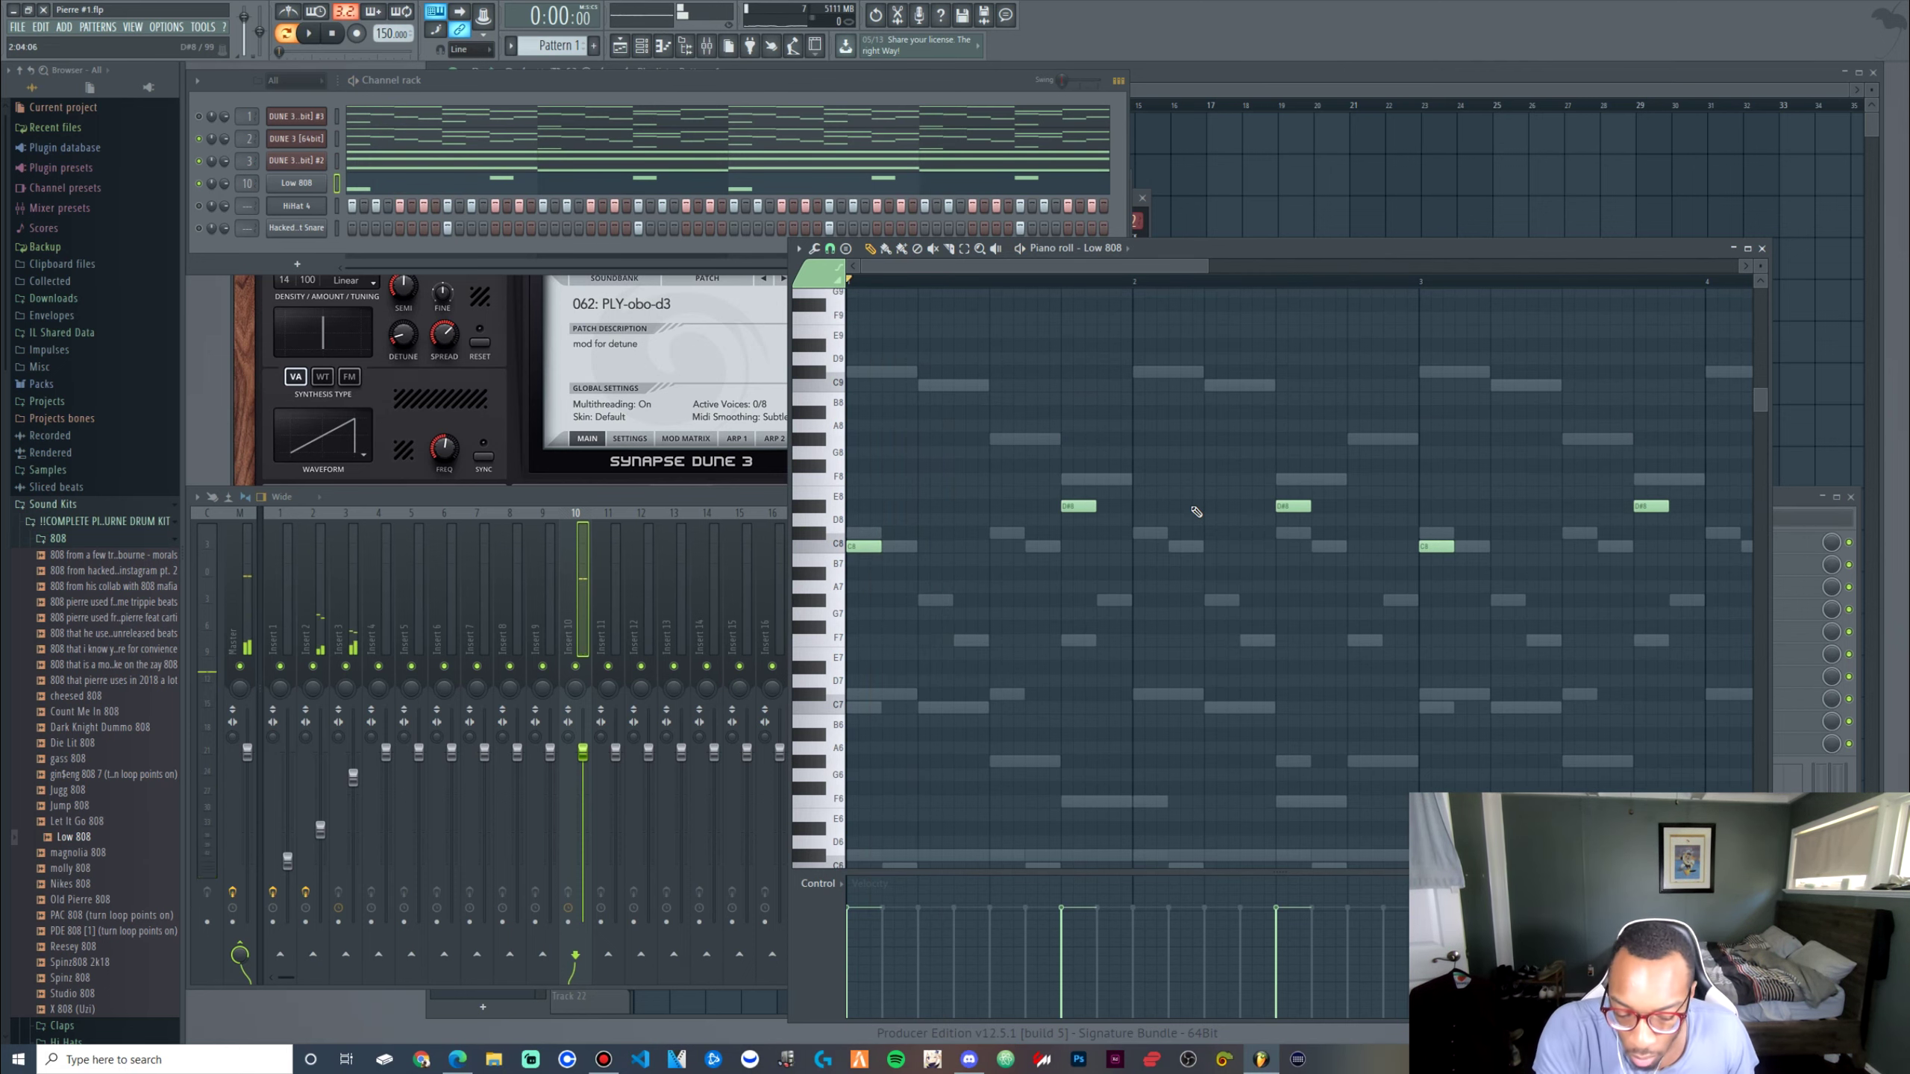
pyautogui.press('space')
pyautogui.scroll(3, 1196, 527)
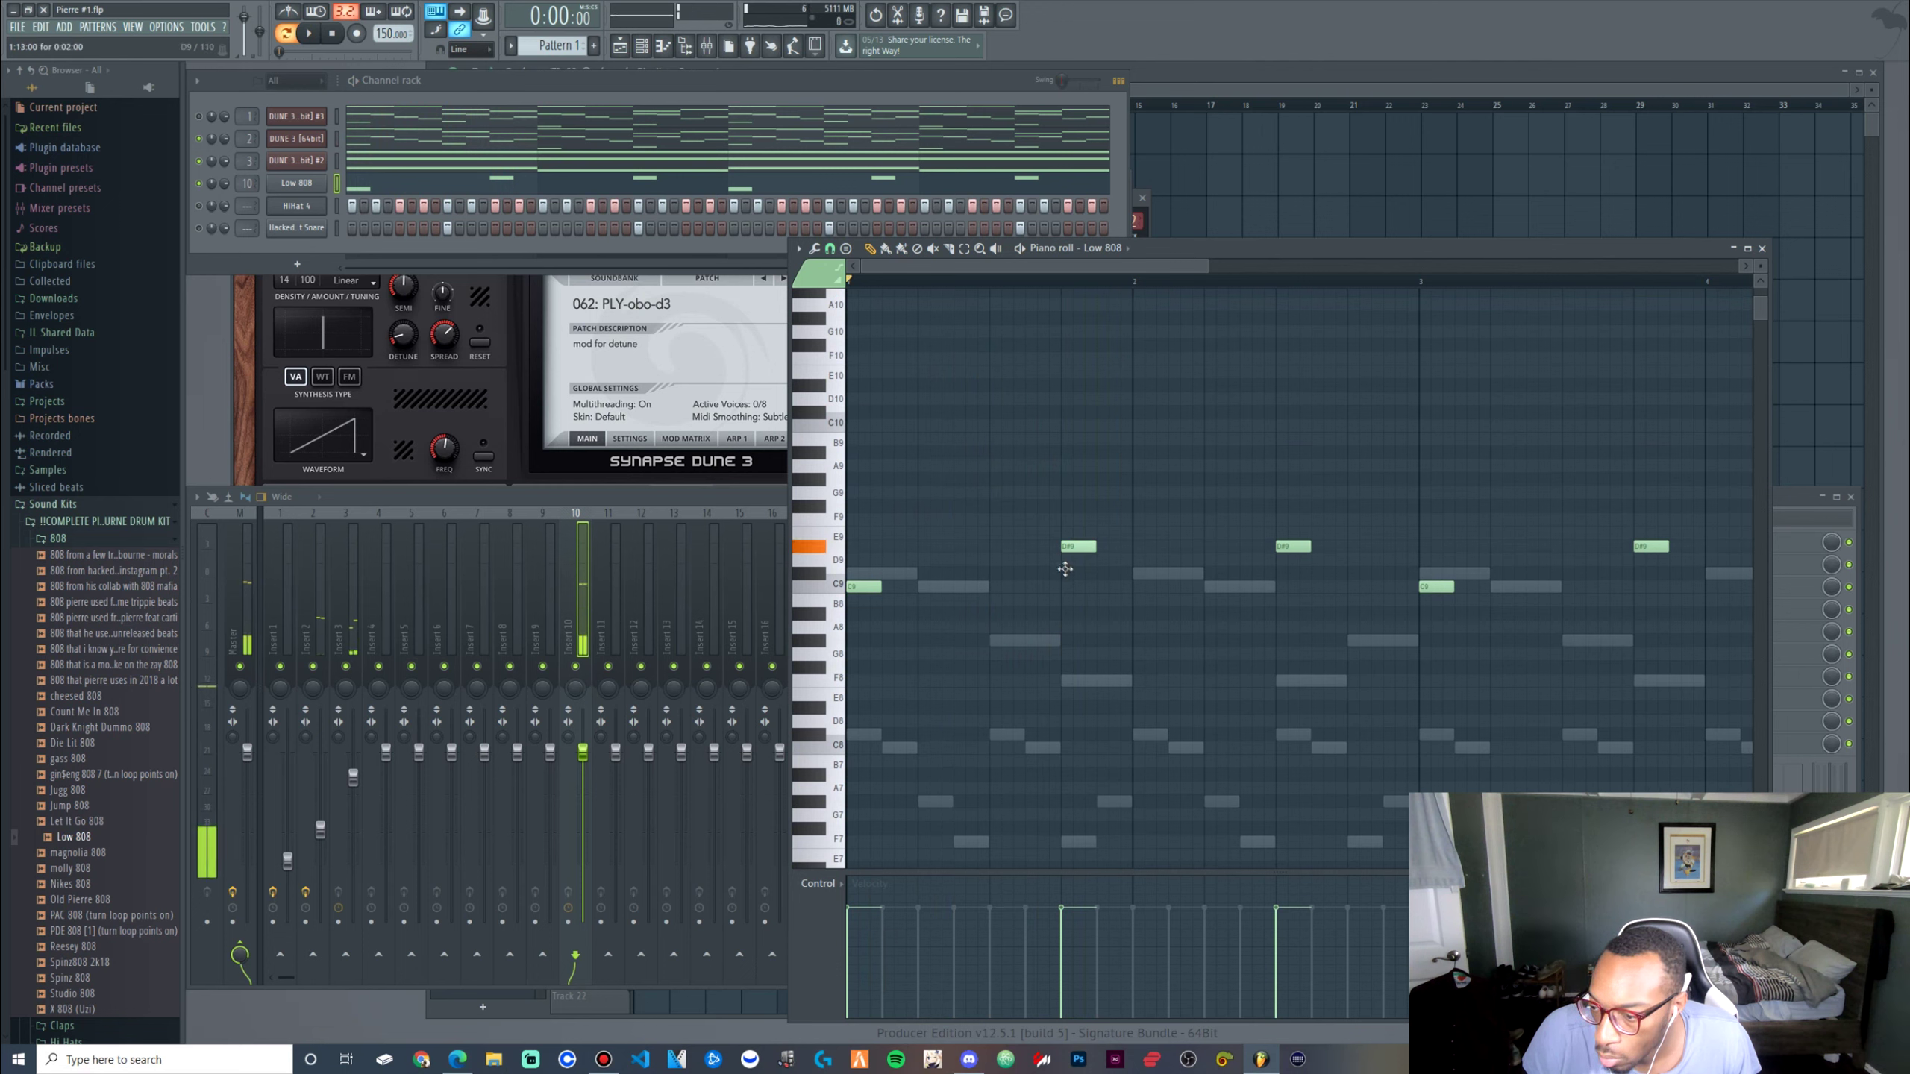
# Lower bar one's second 808 note to C#9 and replace the bar two note with a G#8 on beat two
pyautogui.rightClick(1293, 547)
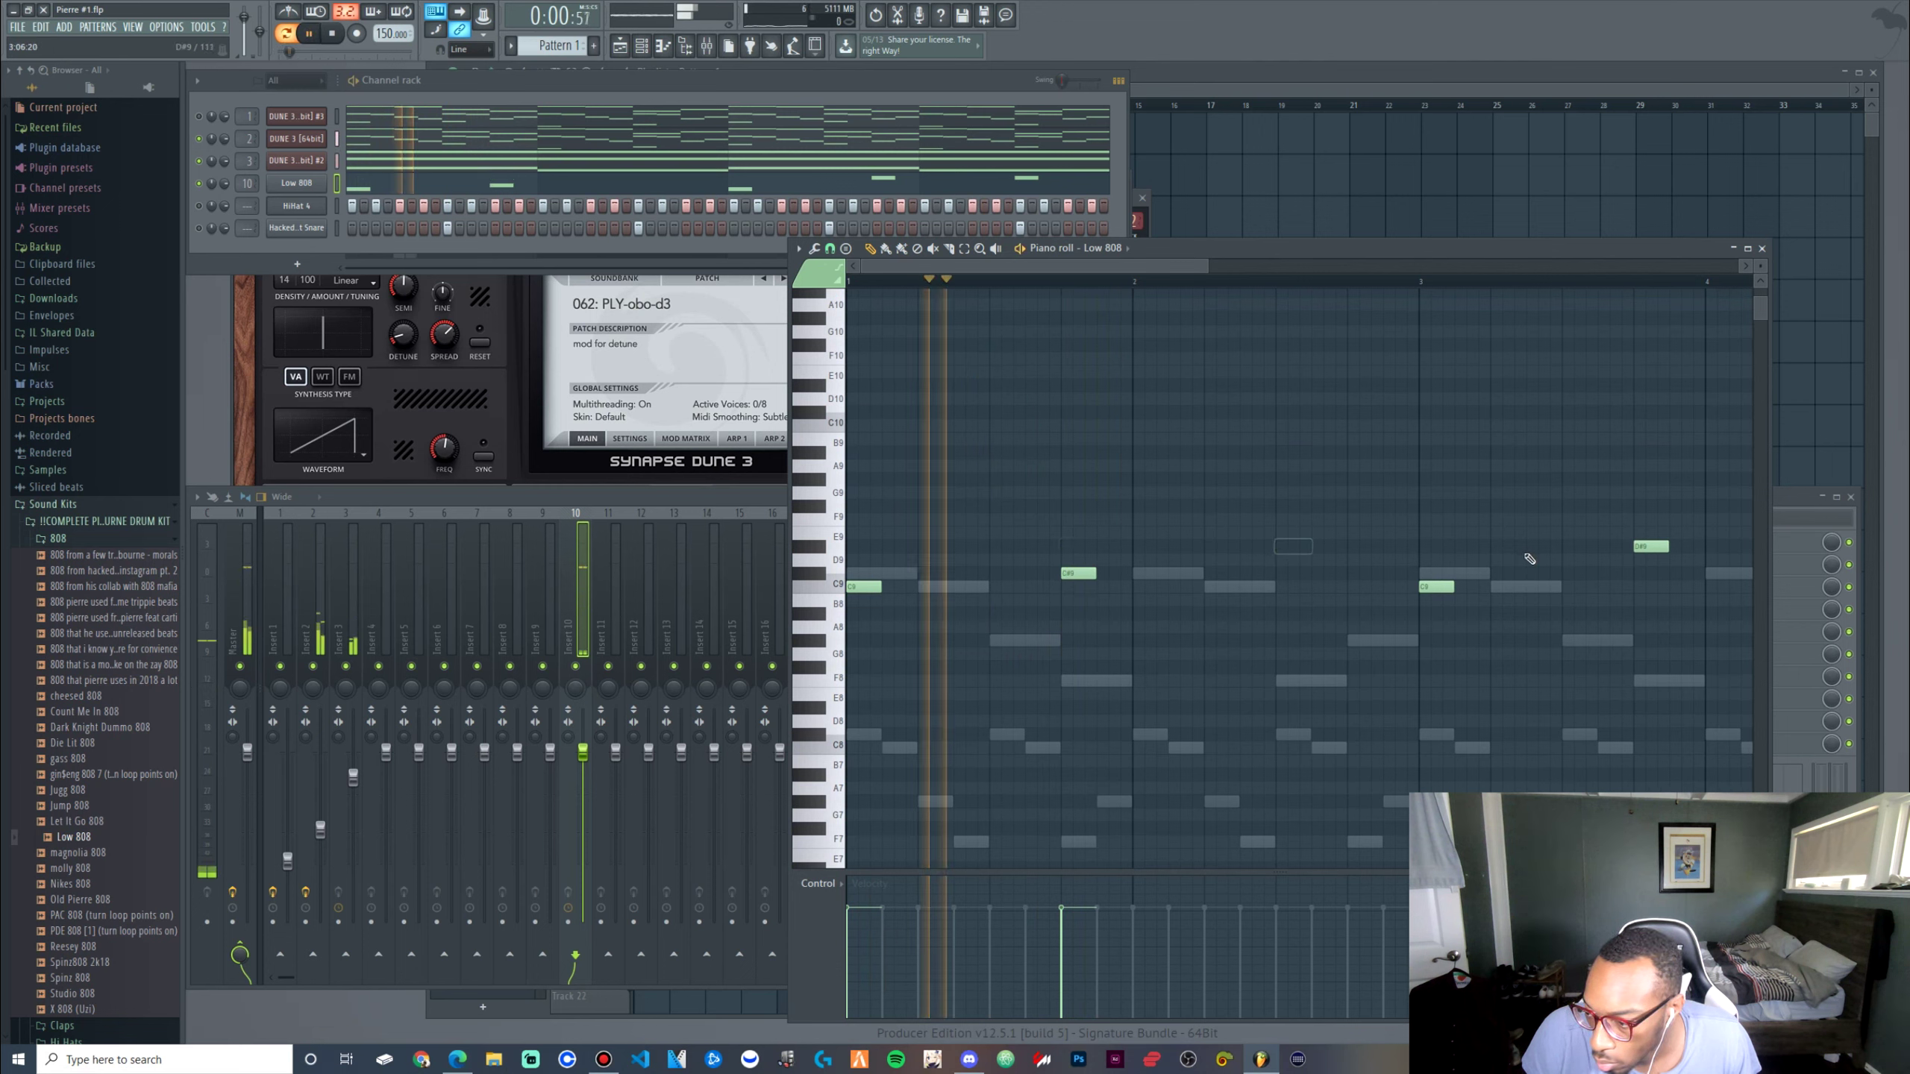
pyautogui.press('space')
pyautogui.moveTo(1221, 618); pyautogui.dragTo(1210, 619)
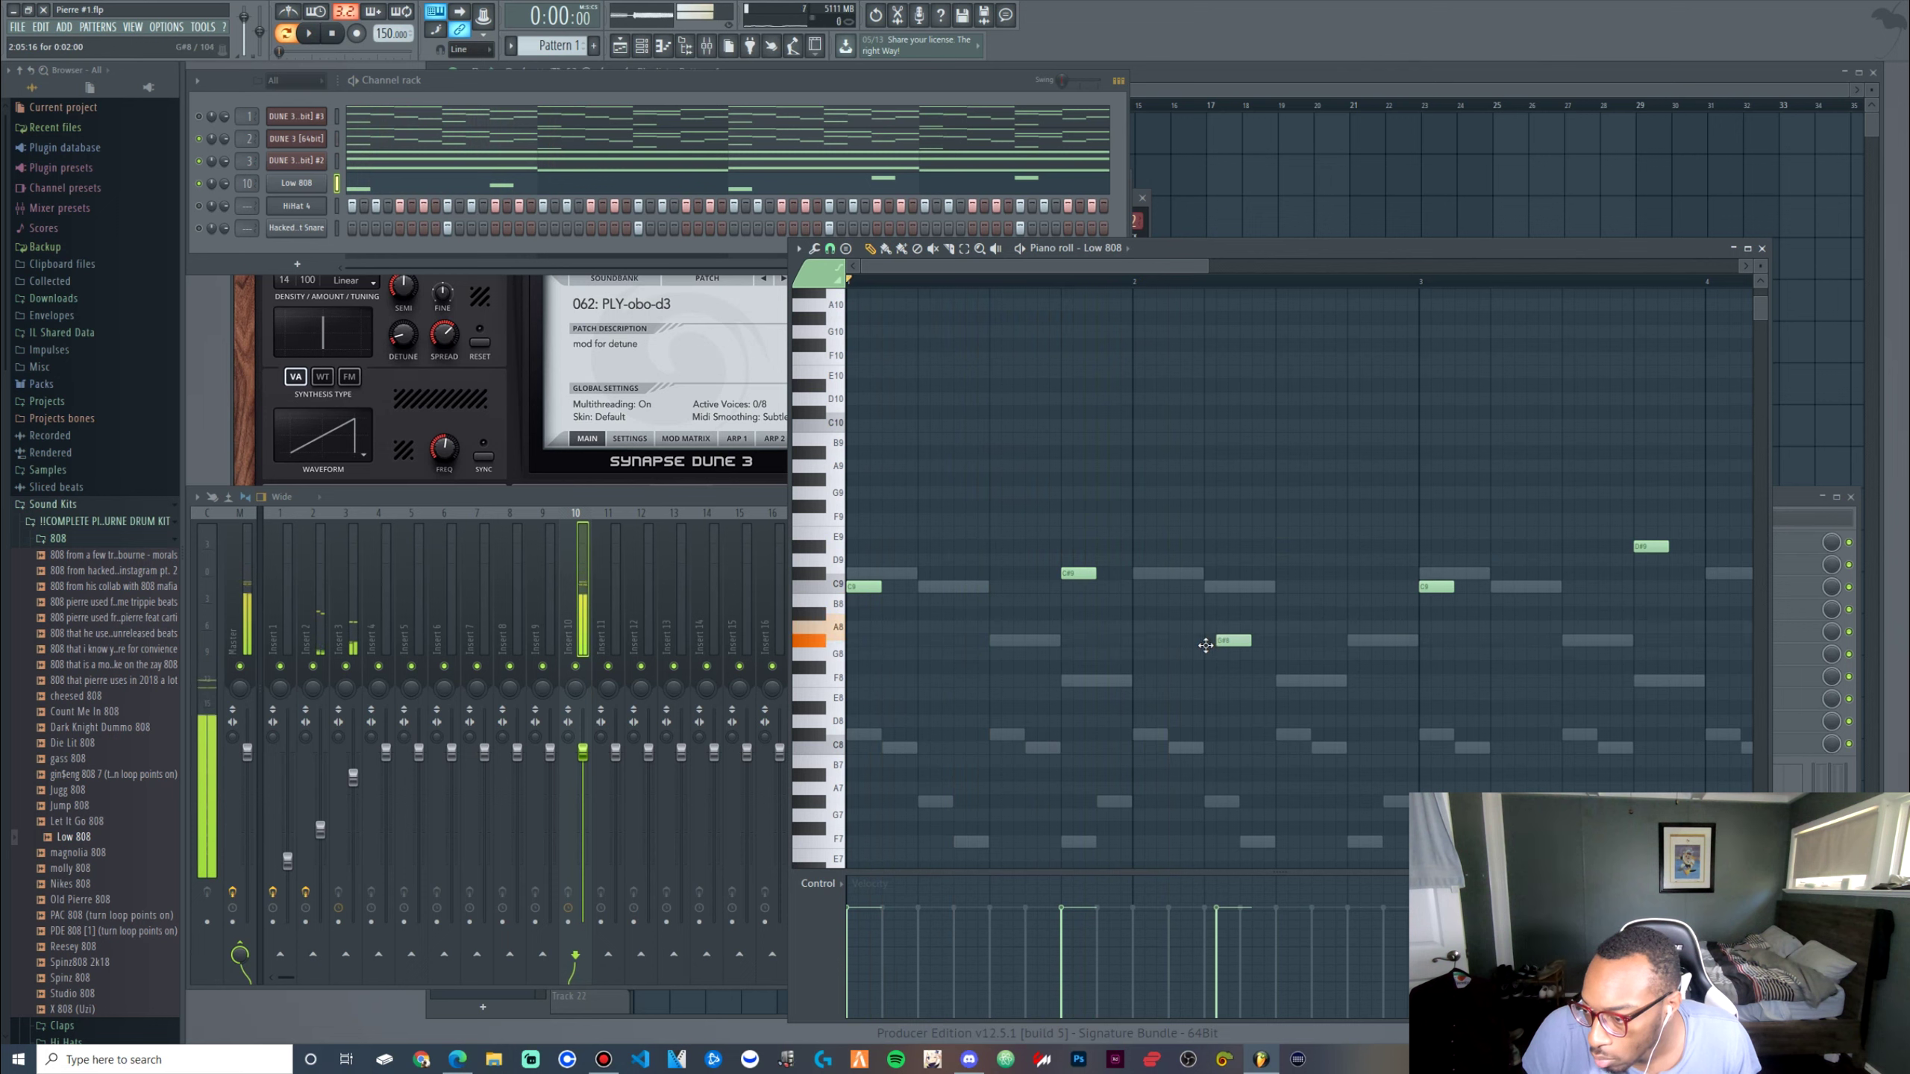
# Delete the two 808 notes in bar three and lower the bar two note to F8
pyautogui.rightClick(1437, 588)
pyautogui.rightClick(1651, 548)
pyautogui.press('space')
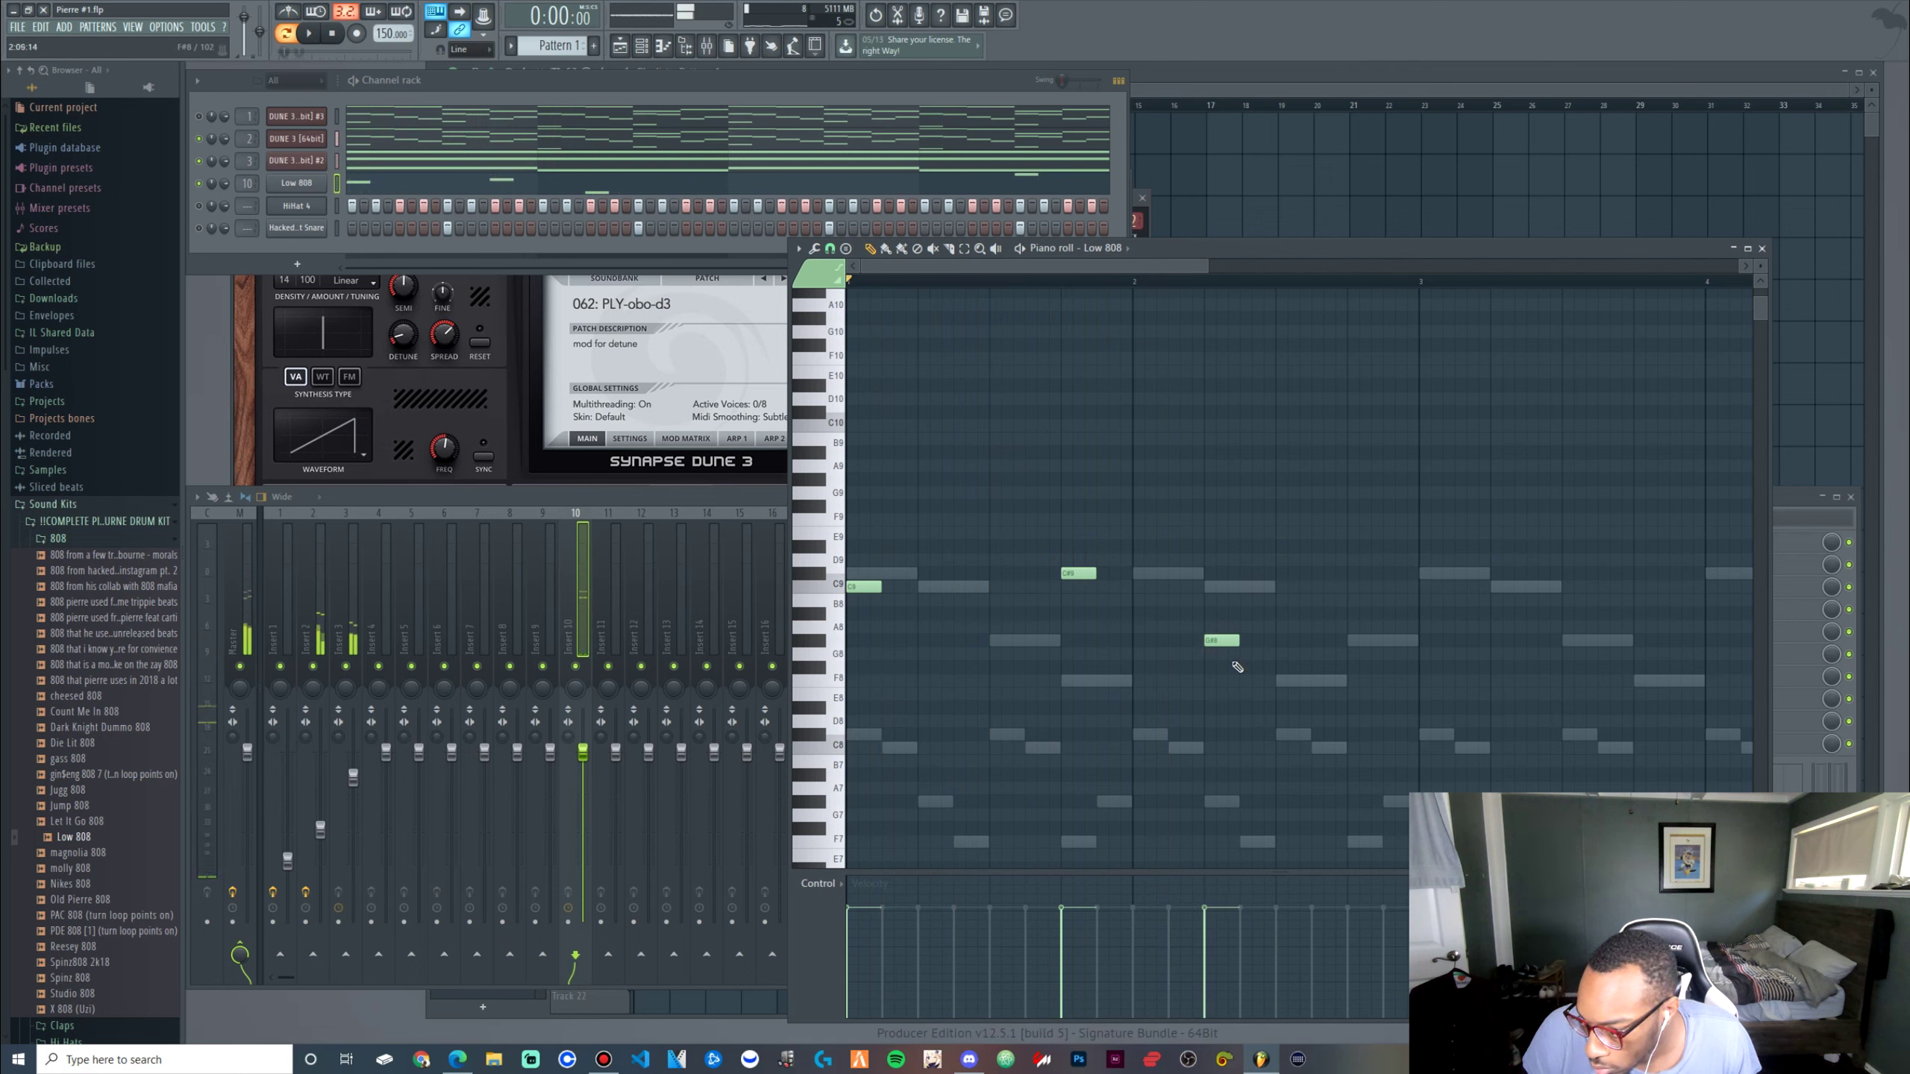
pyautogui.scroll(-2, 1492, 619)
pyautogui.moveTo(1283, 700); pyautogui.dragTo(851, 563)
pyautogui.press('space')
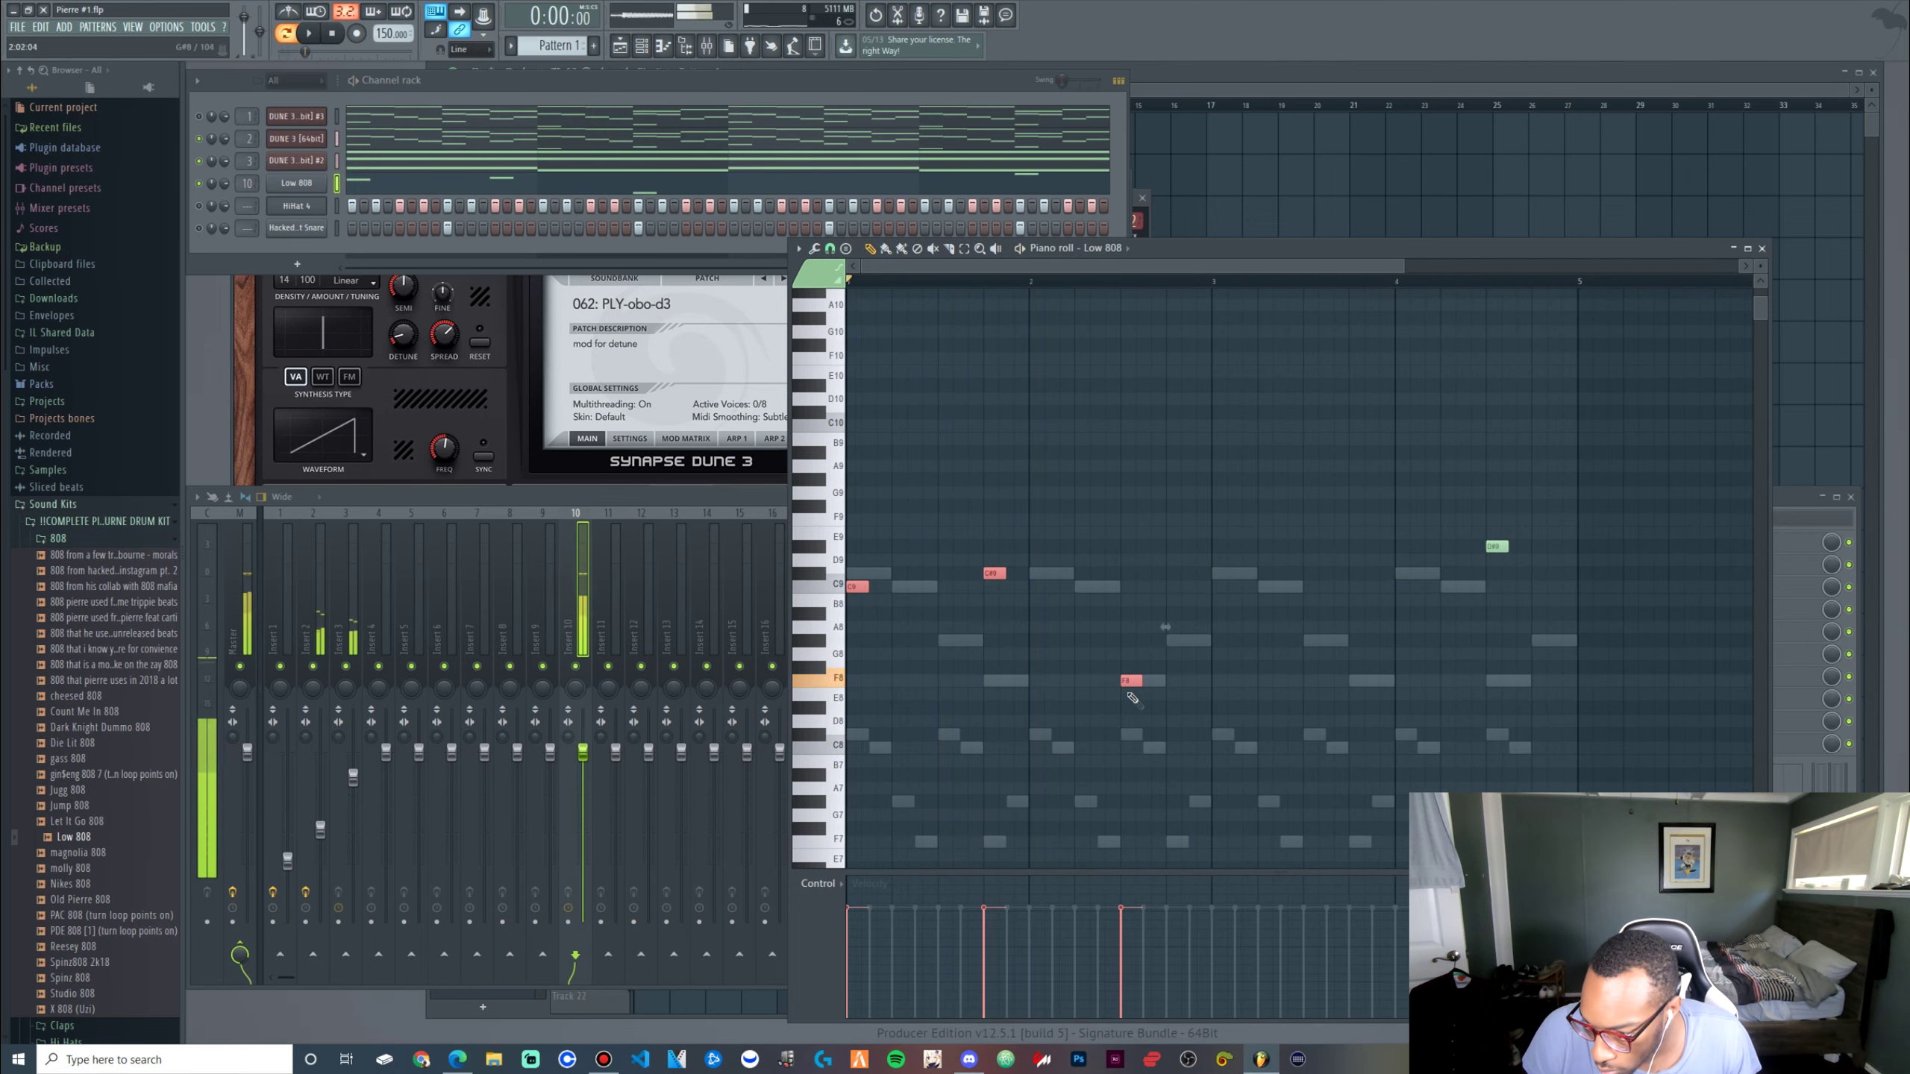
# Copy the three-note 808 phrase to bar three and replace the leftover D#9 in bar four with a G#8 on beat three
pyautogui.moveTo(845, 478); pyautogui.dragTo(1151, 734)
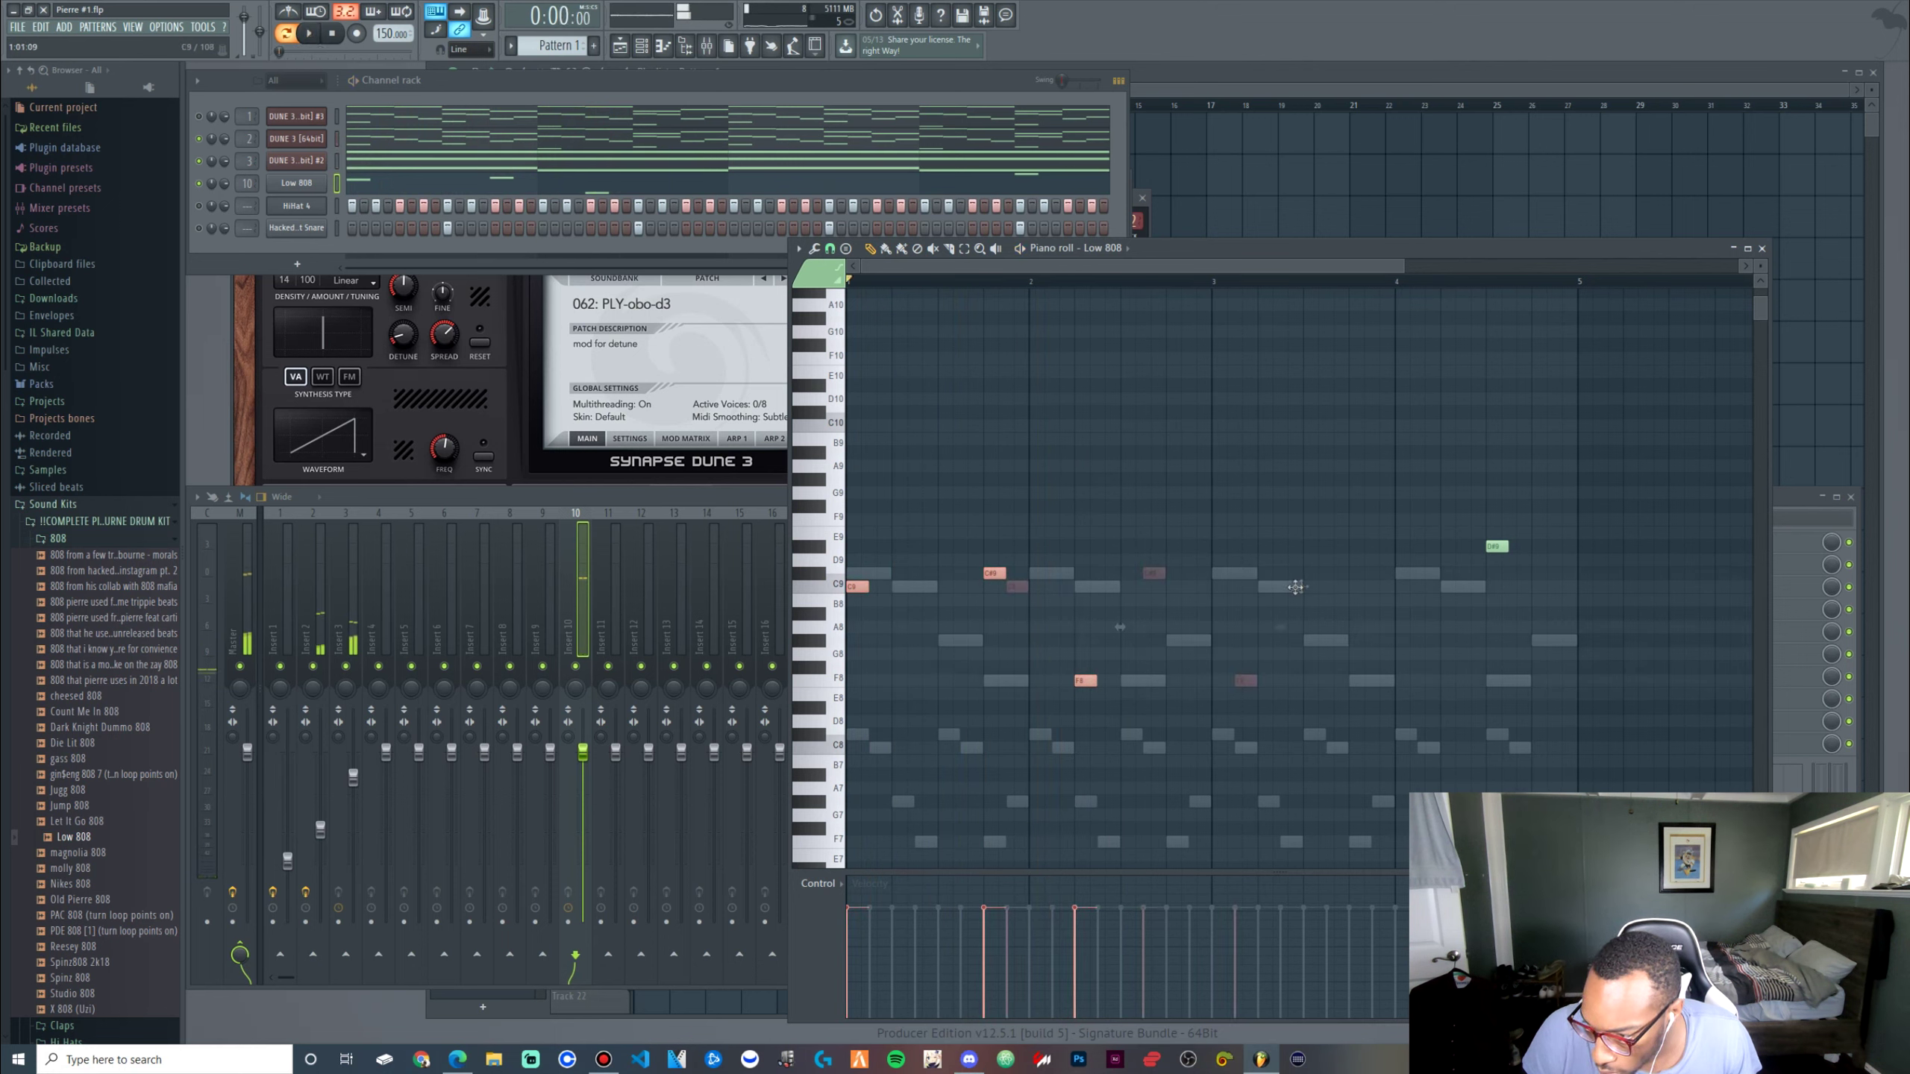
pyautogui.moveTo(1217, 590); pyautogui.dragTo(1227, 588)
pyautogui.rightClick(1496, 546)
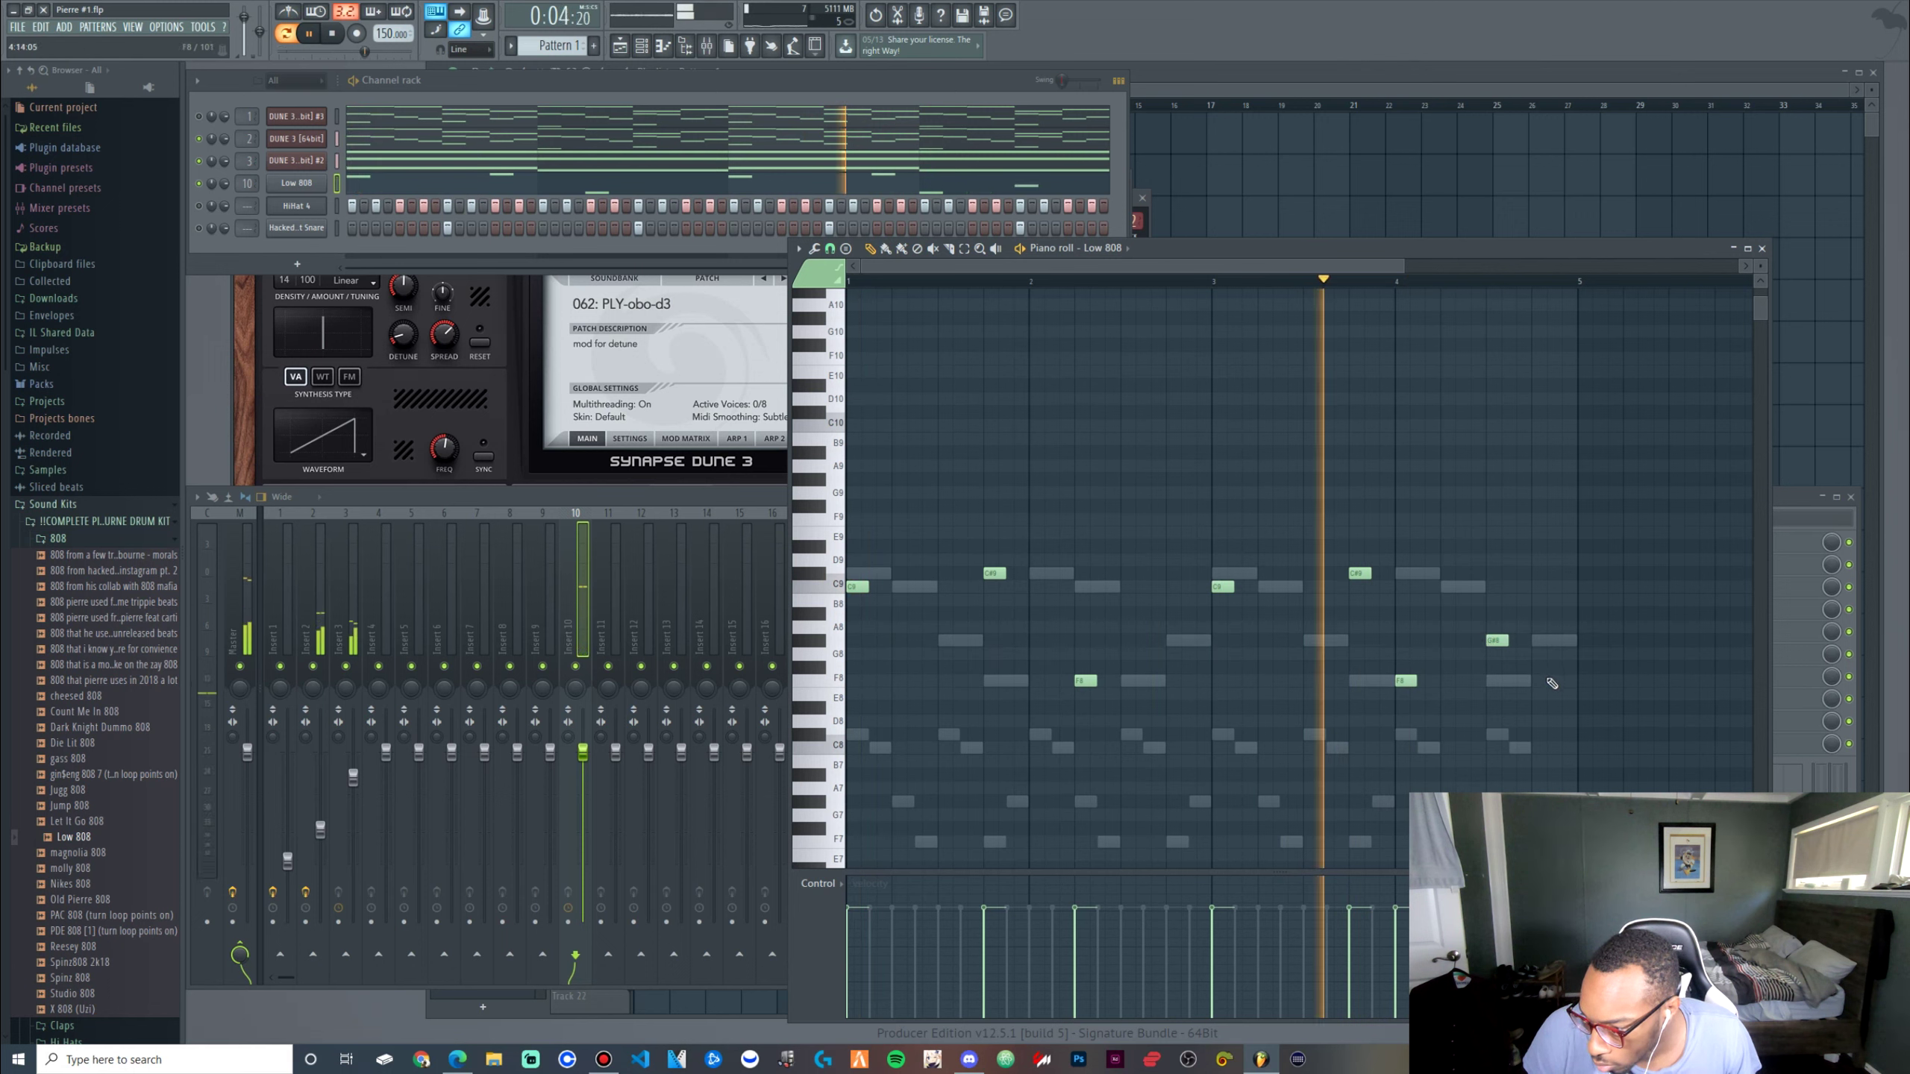
pyautogui.press('space')
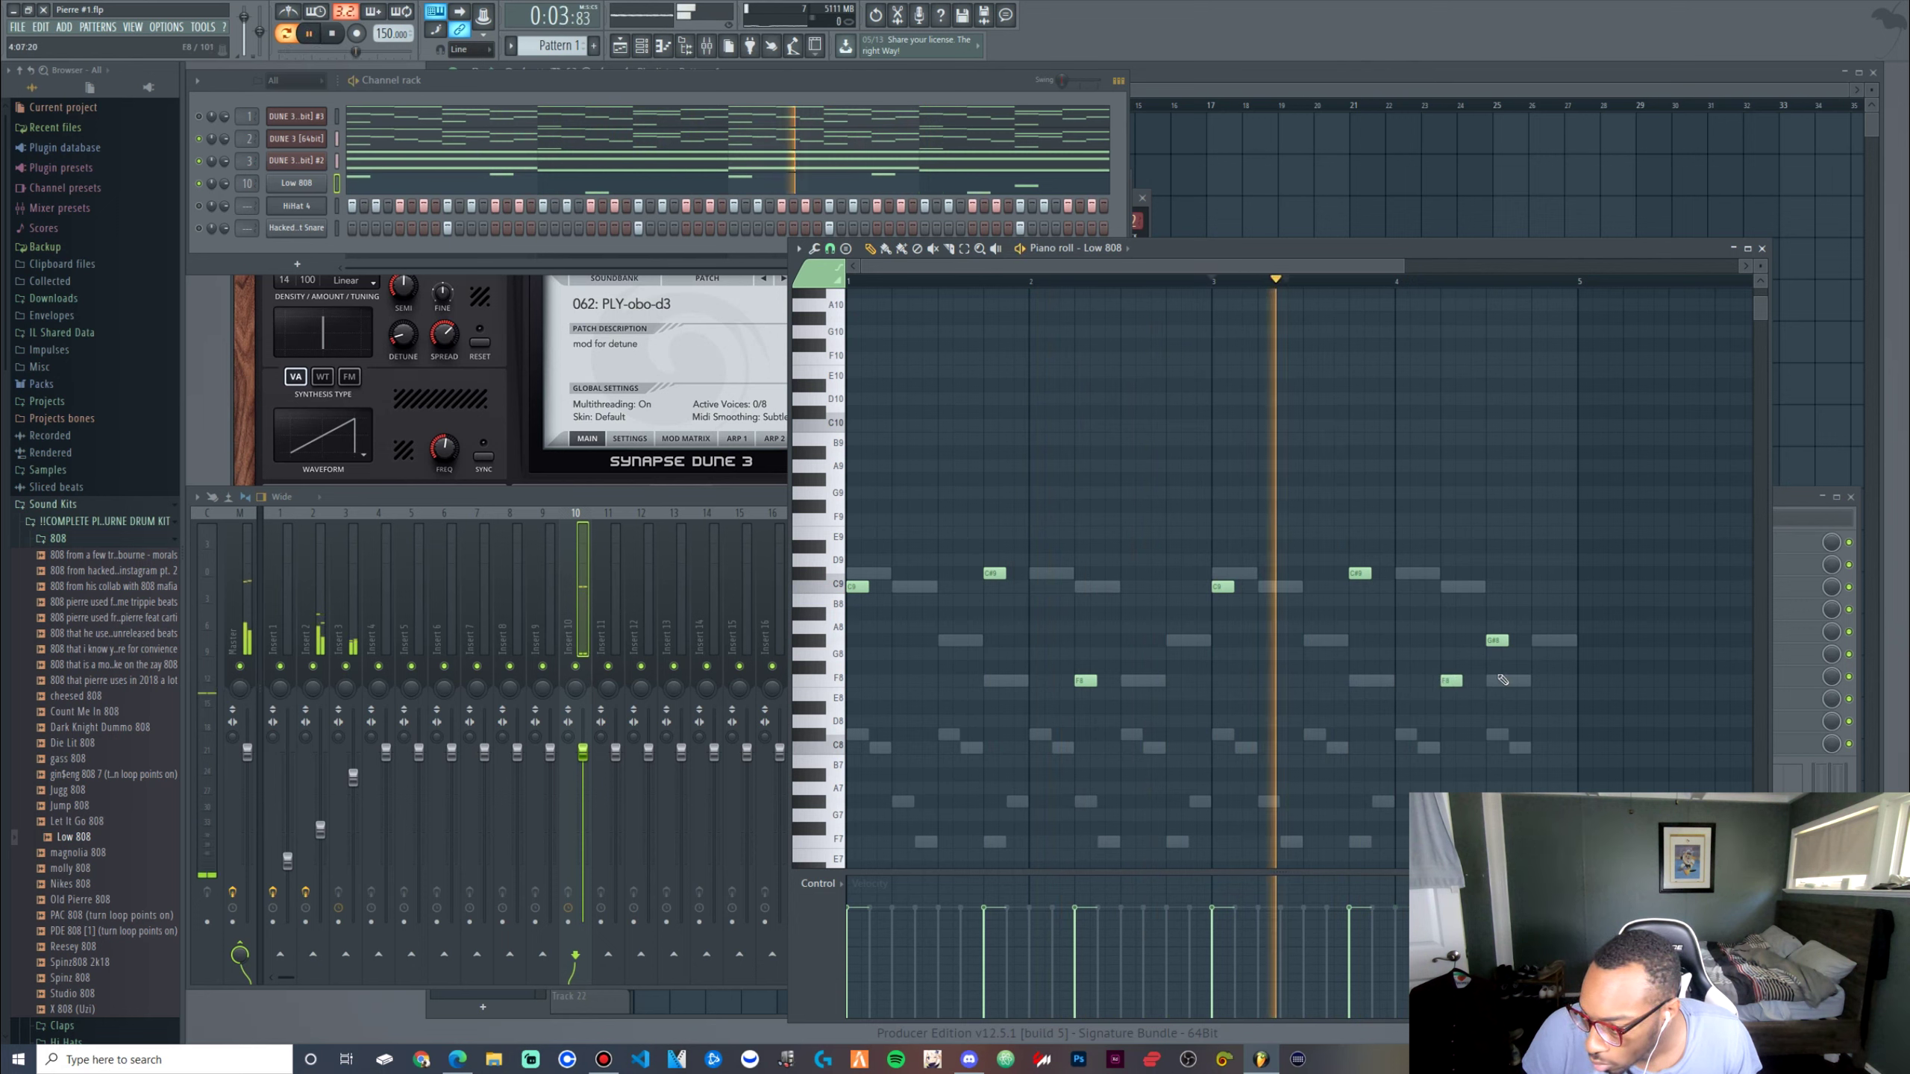
# Select all the Low 808 notes and transpose them down two octaves
pyautogui.moveTo(1507, 780); pyautogui.dragTo(27, 203)
pyautogui.hotkey('ctrl', 'Down')
pyautogui.hotkey('ctrl', 'Down')
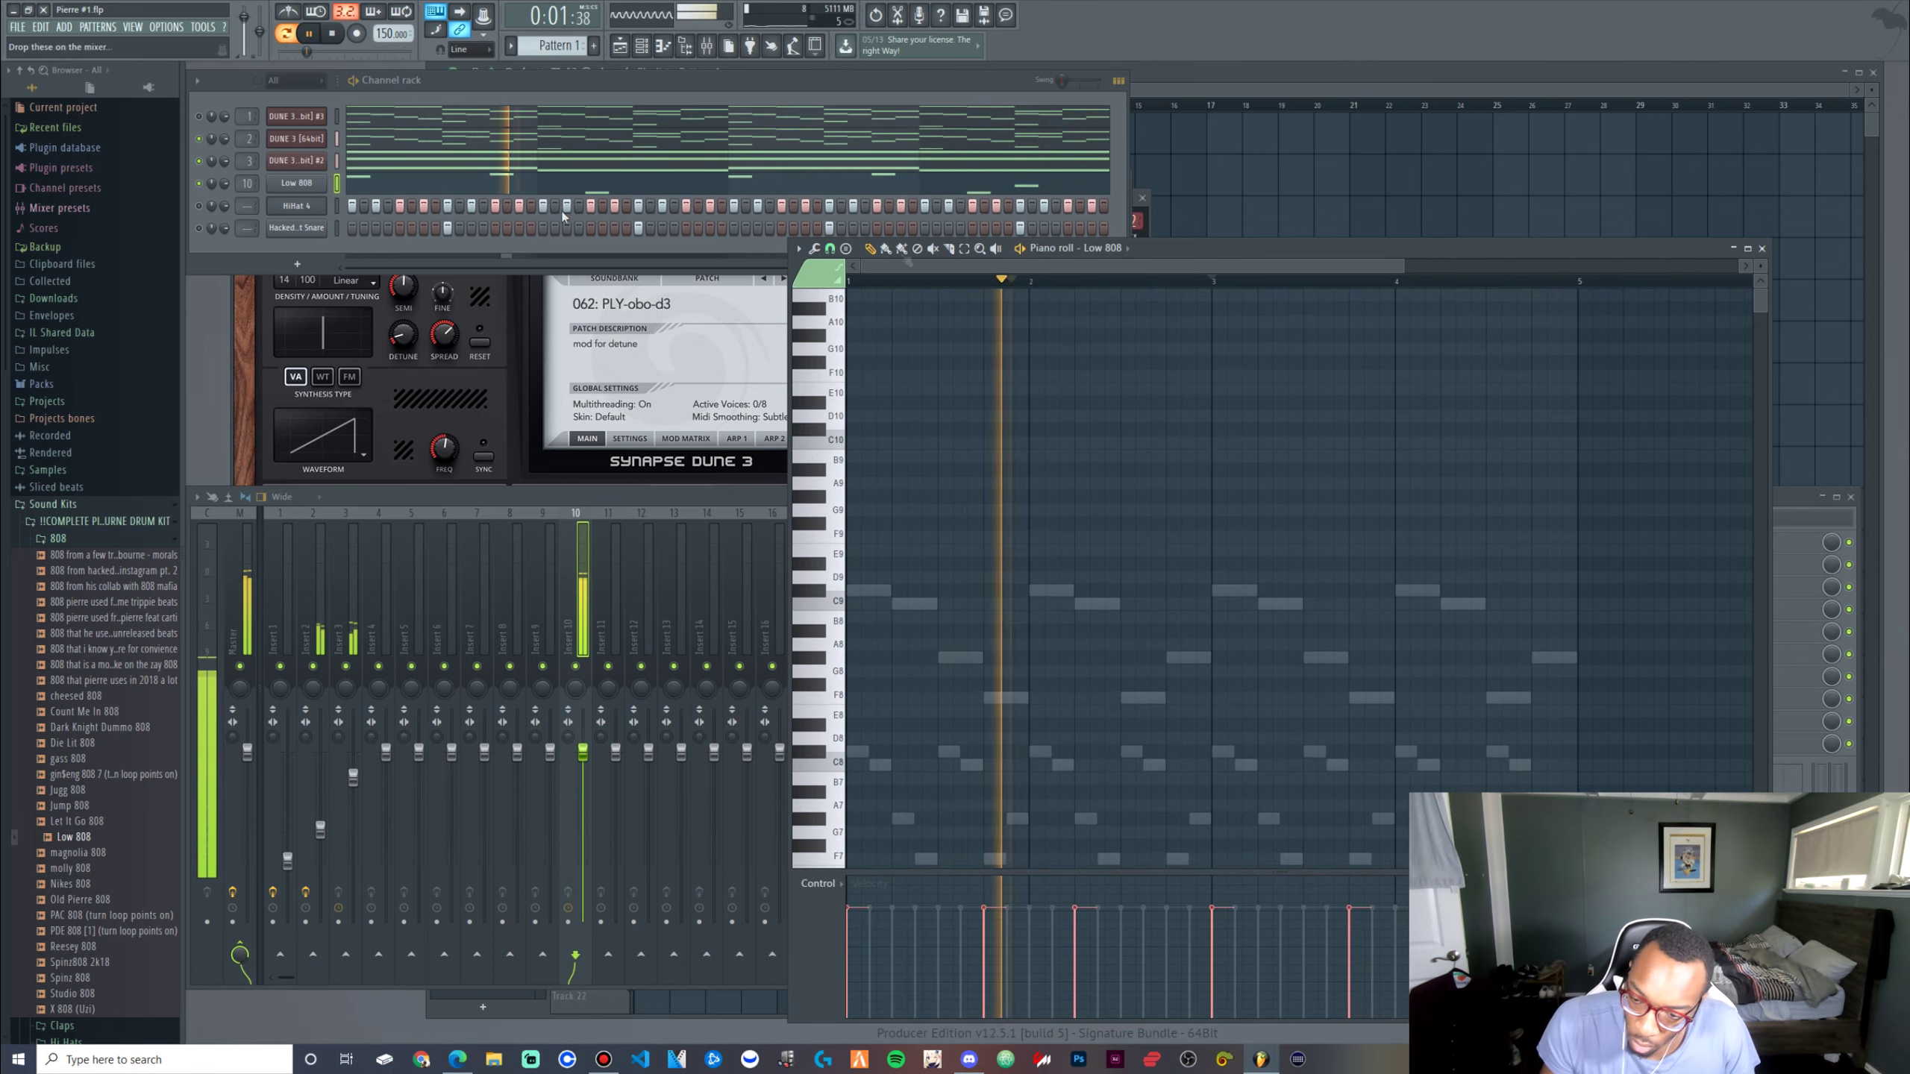
# Transpose all the Low 808 notes down one more octave and set the channel to cut itself
pyautogui.scroll(-5, 1233, 557)
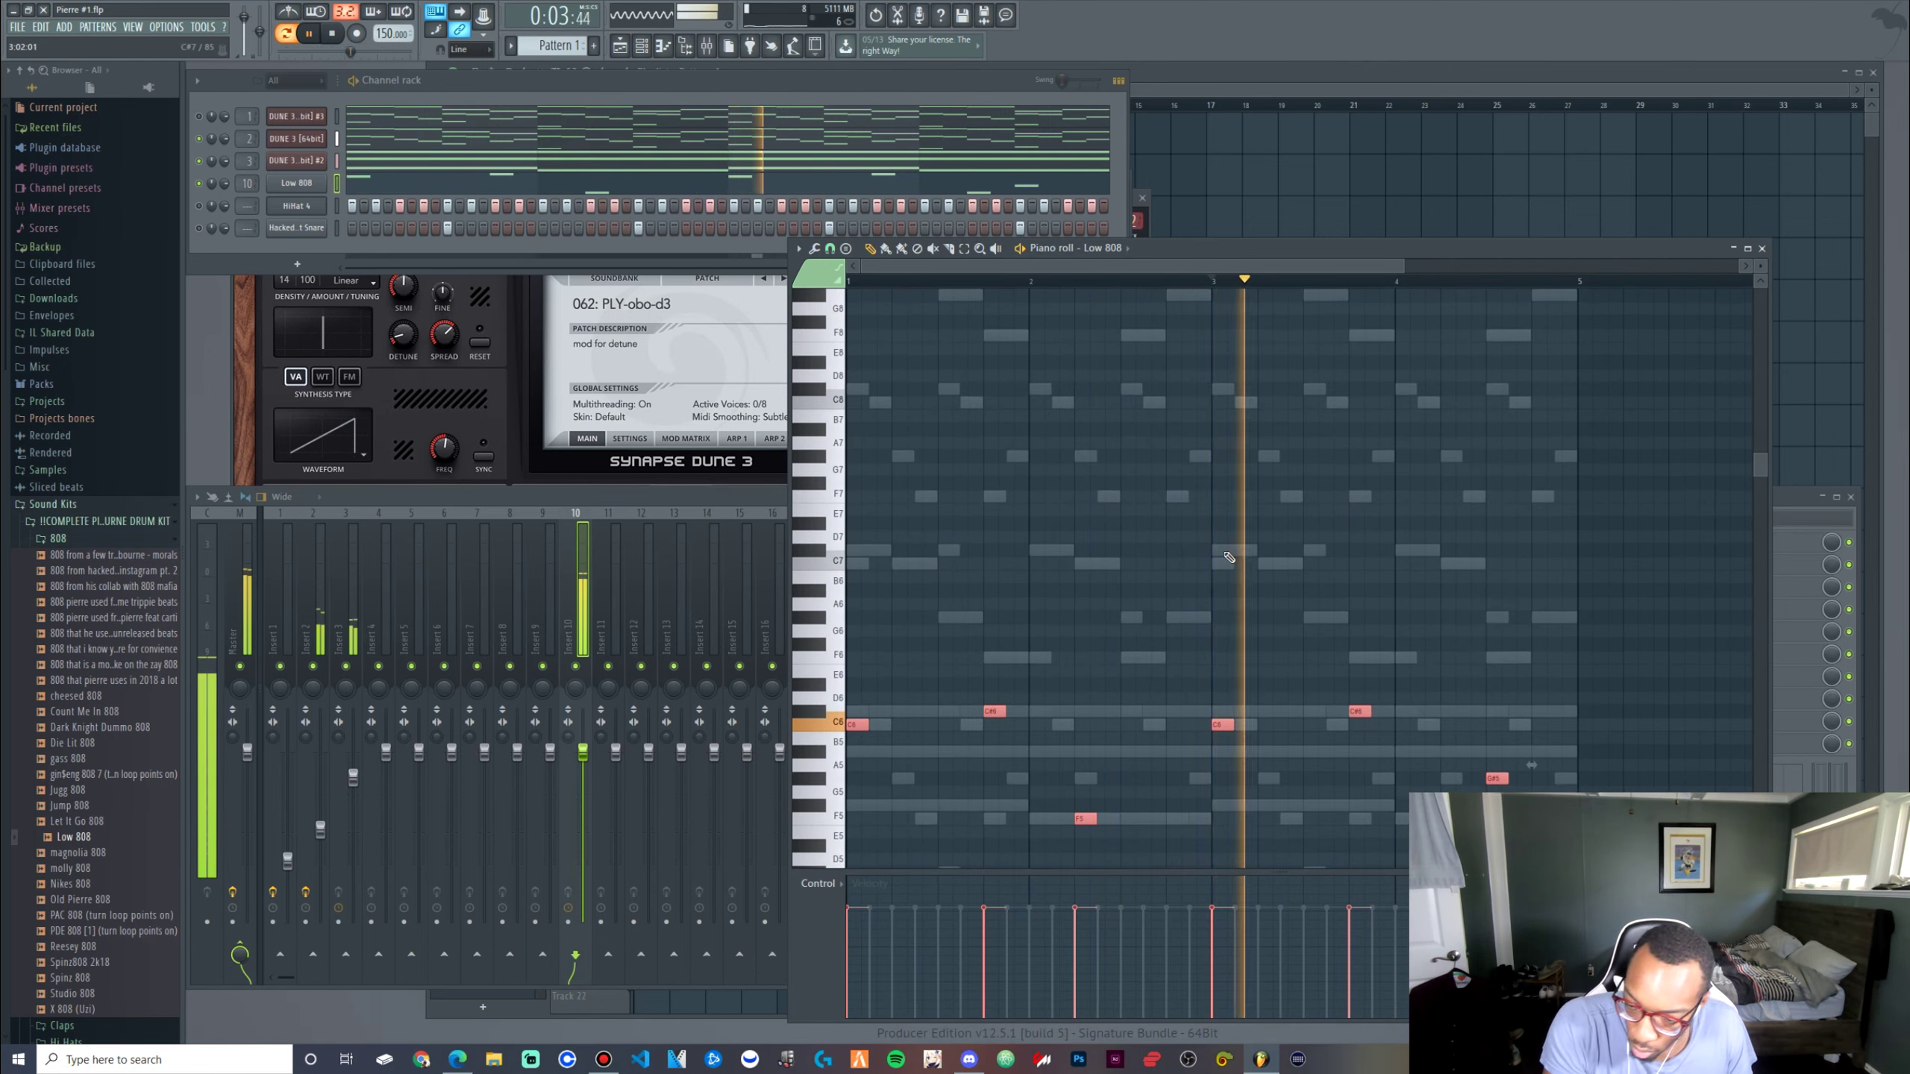
pyautogui.hotkey('ctrl', 'Down')
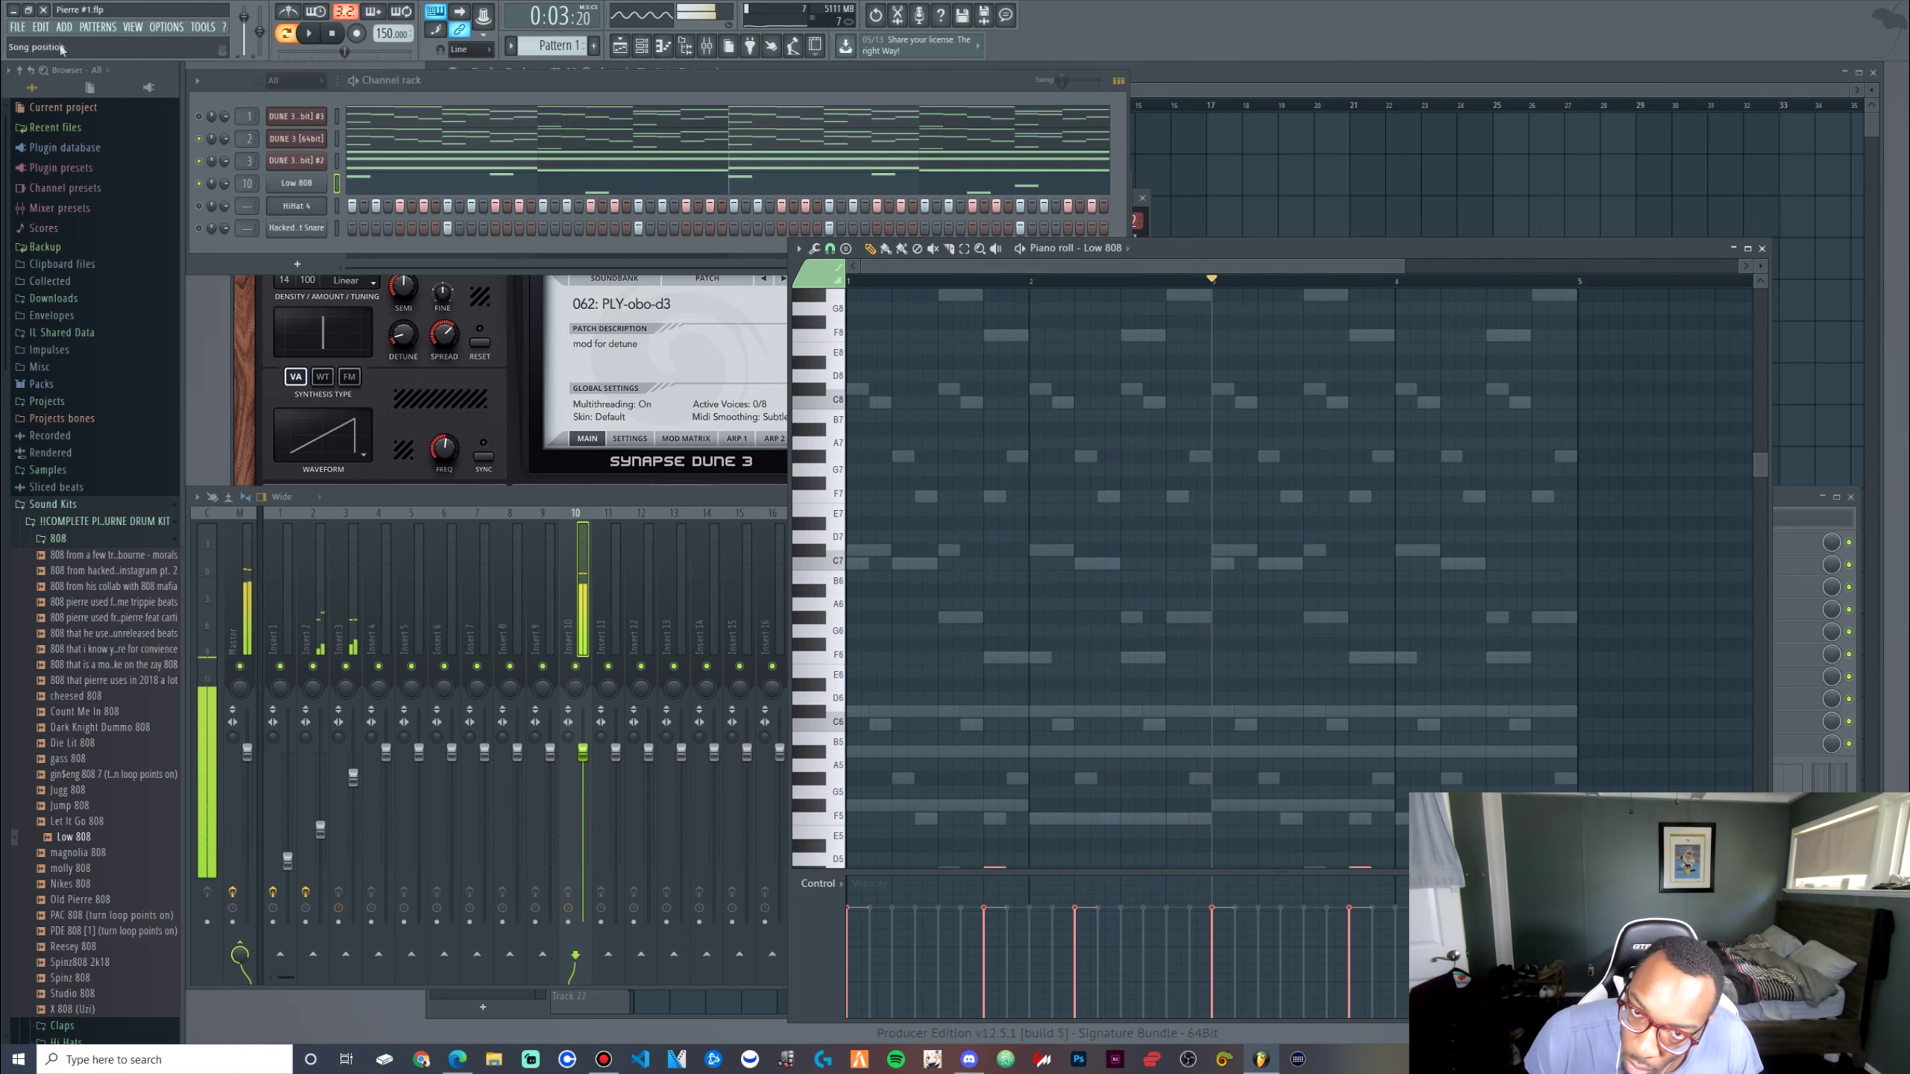
pyautogui.press('space')
pyautogui.scroll(-2, 1219, 758)
pyautogui.scroll(-5, 1104, 710)
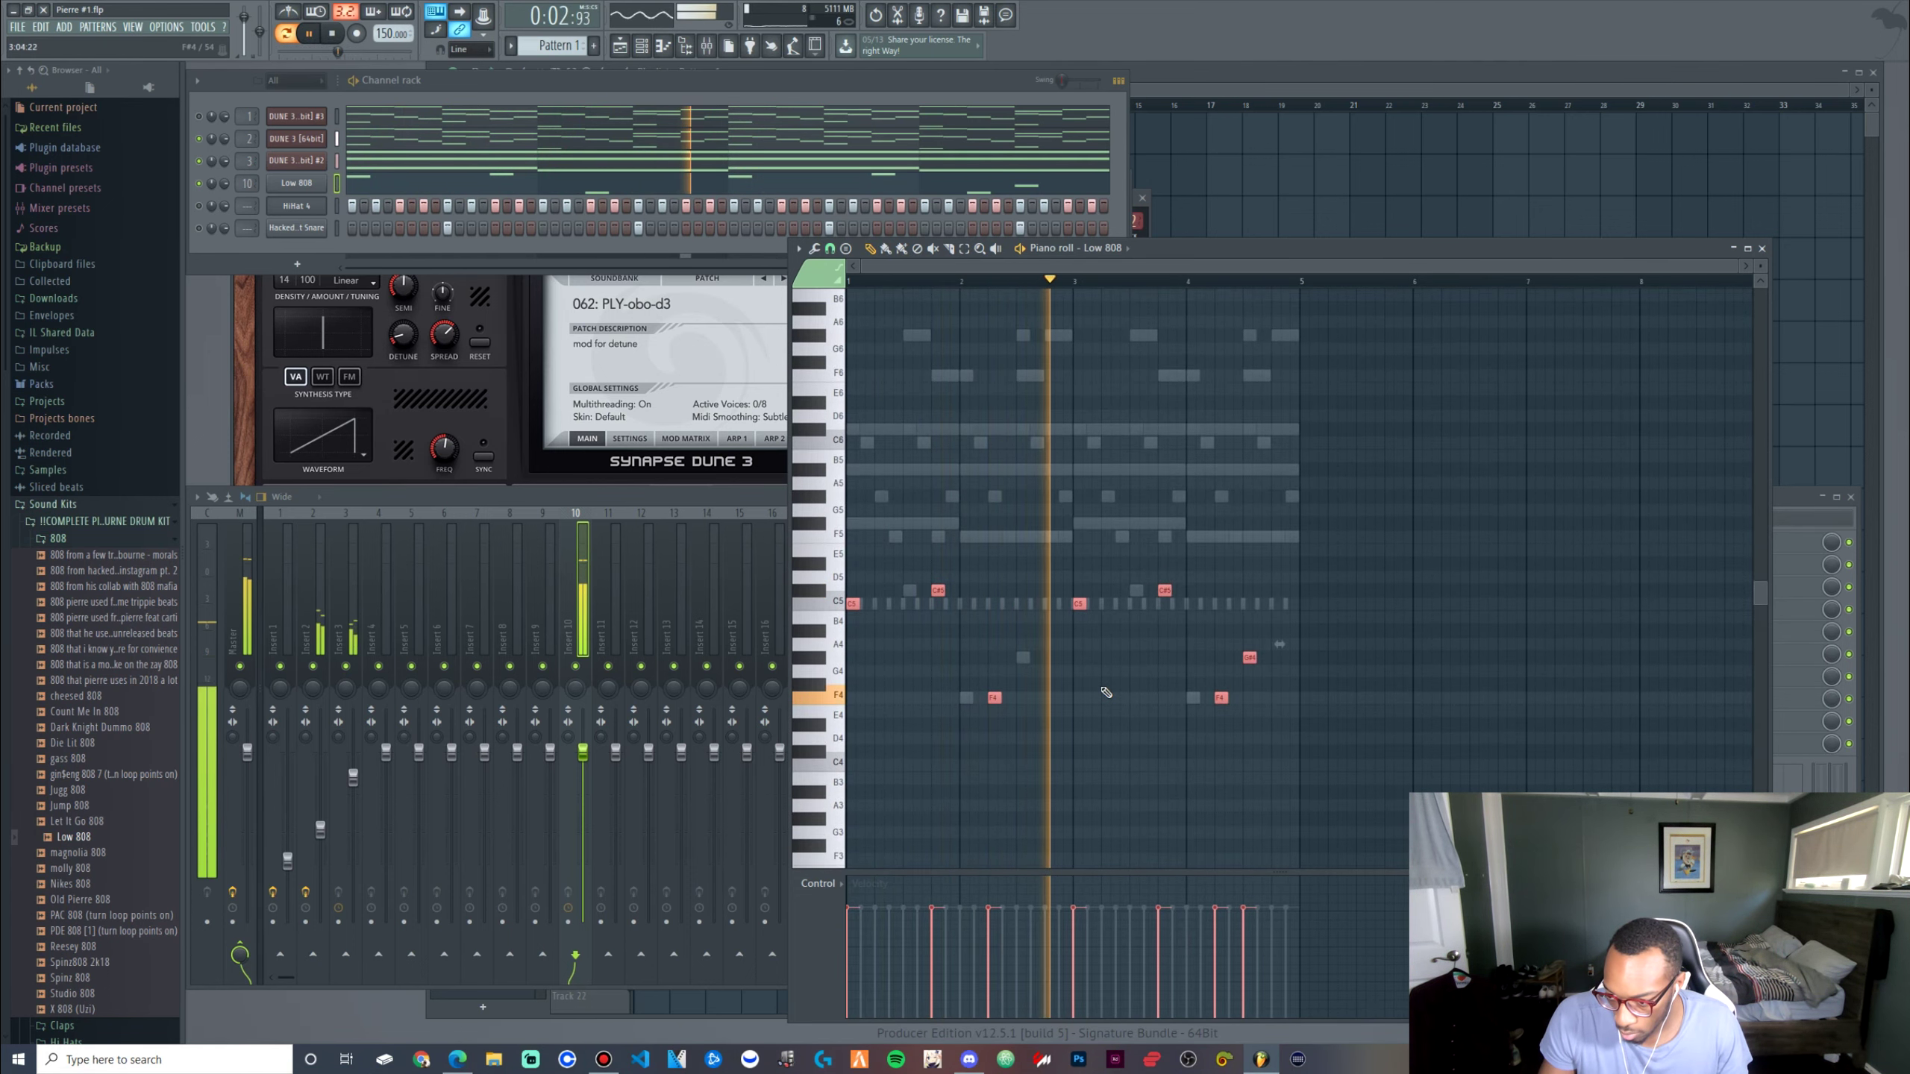
pyautogui.rightClick(307, 187)
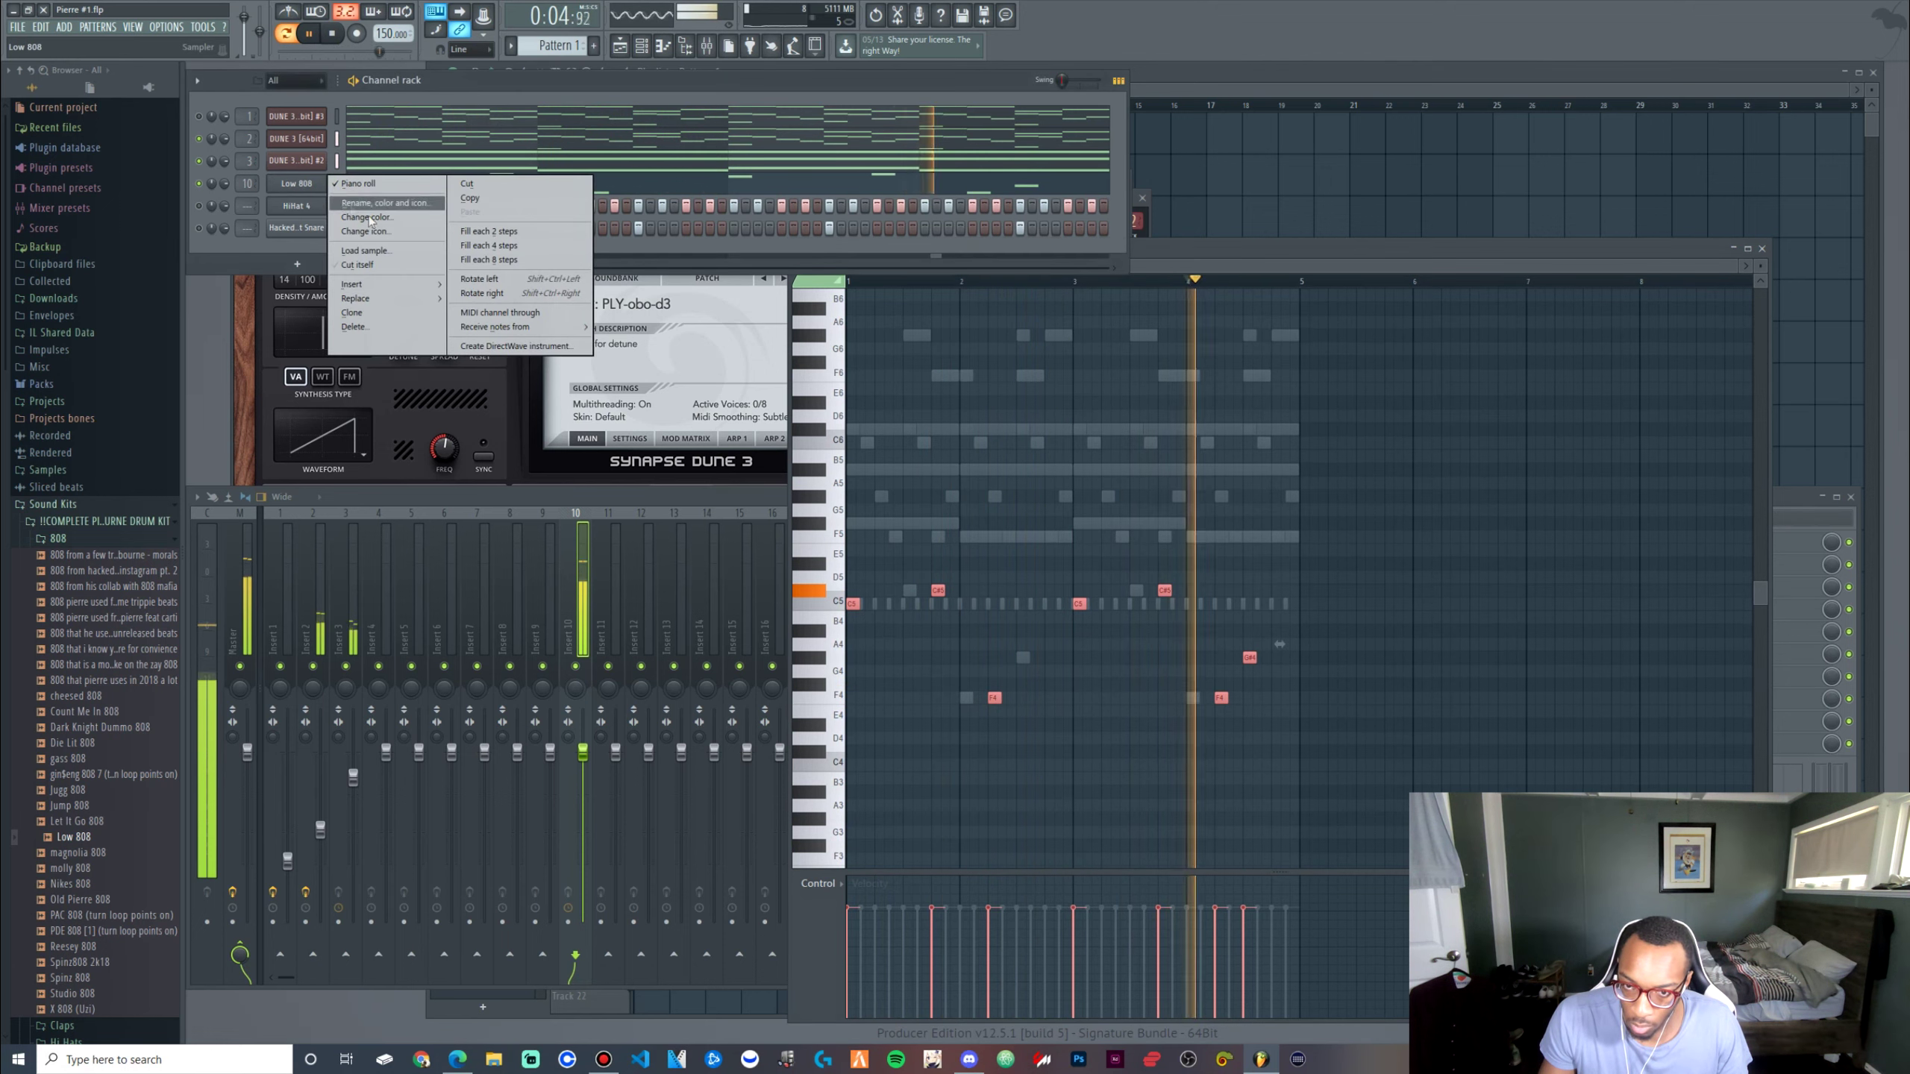
pyautogui.click(366, 265)
# Raise the 808's F and G# notes one octave to F5 and G#5, and add a short C5 note in bar three
pyautogui.press('space')
pyautogui.moveTo(1312, 737); pyautogui.dragTo(922, 661)
pyautogui.press('space')
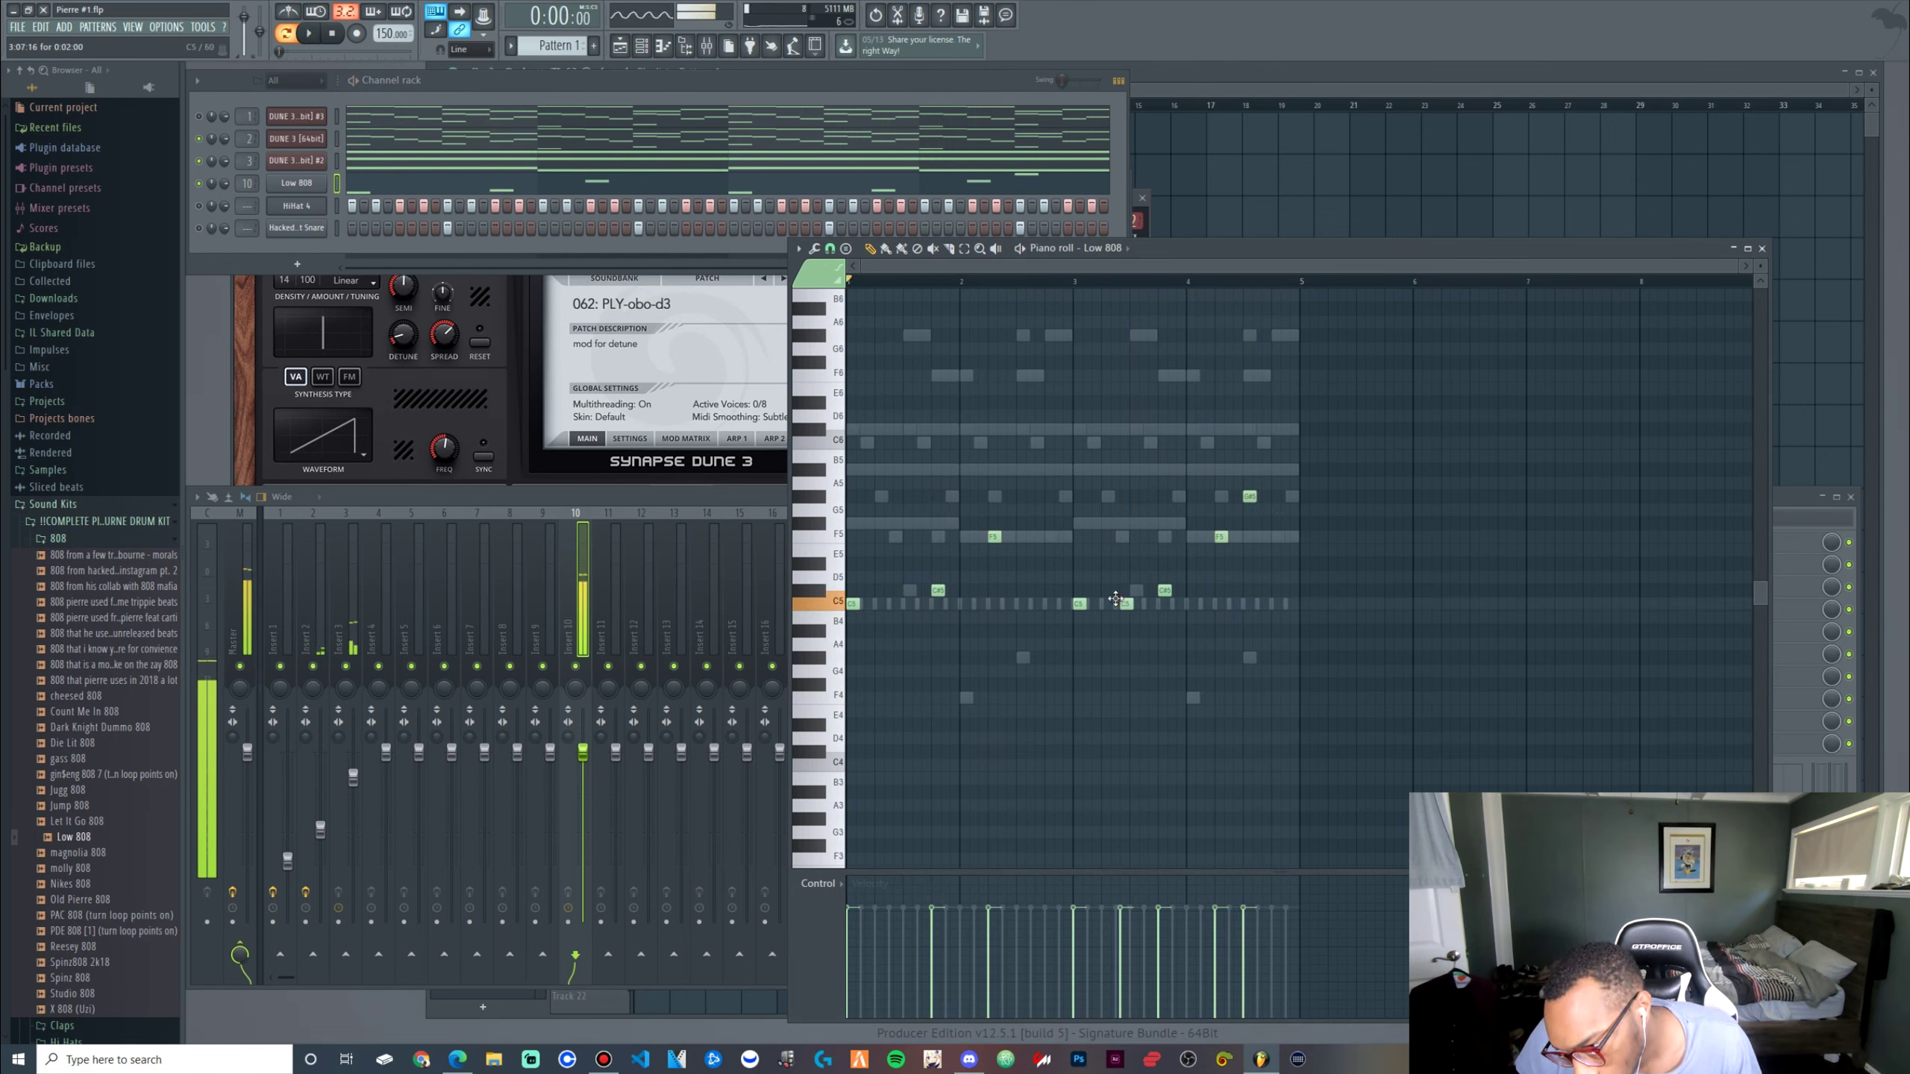
pyautogui.scroll(3, 1116, 599)
pyautogui.scroll(-3, 1165, 600)
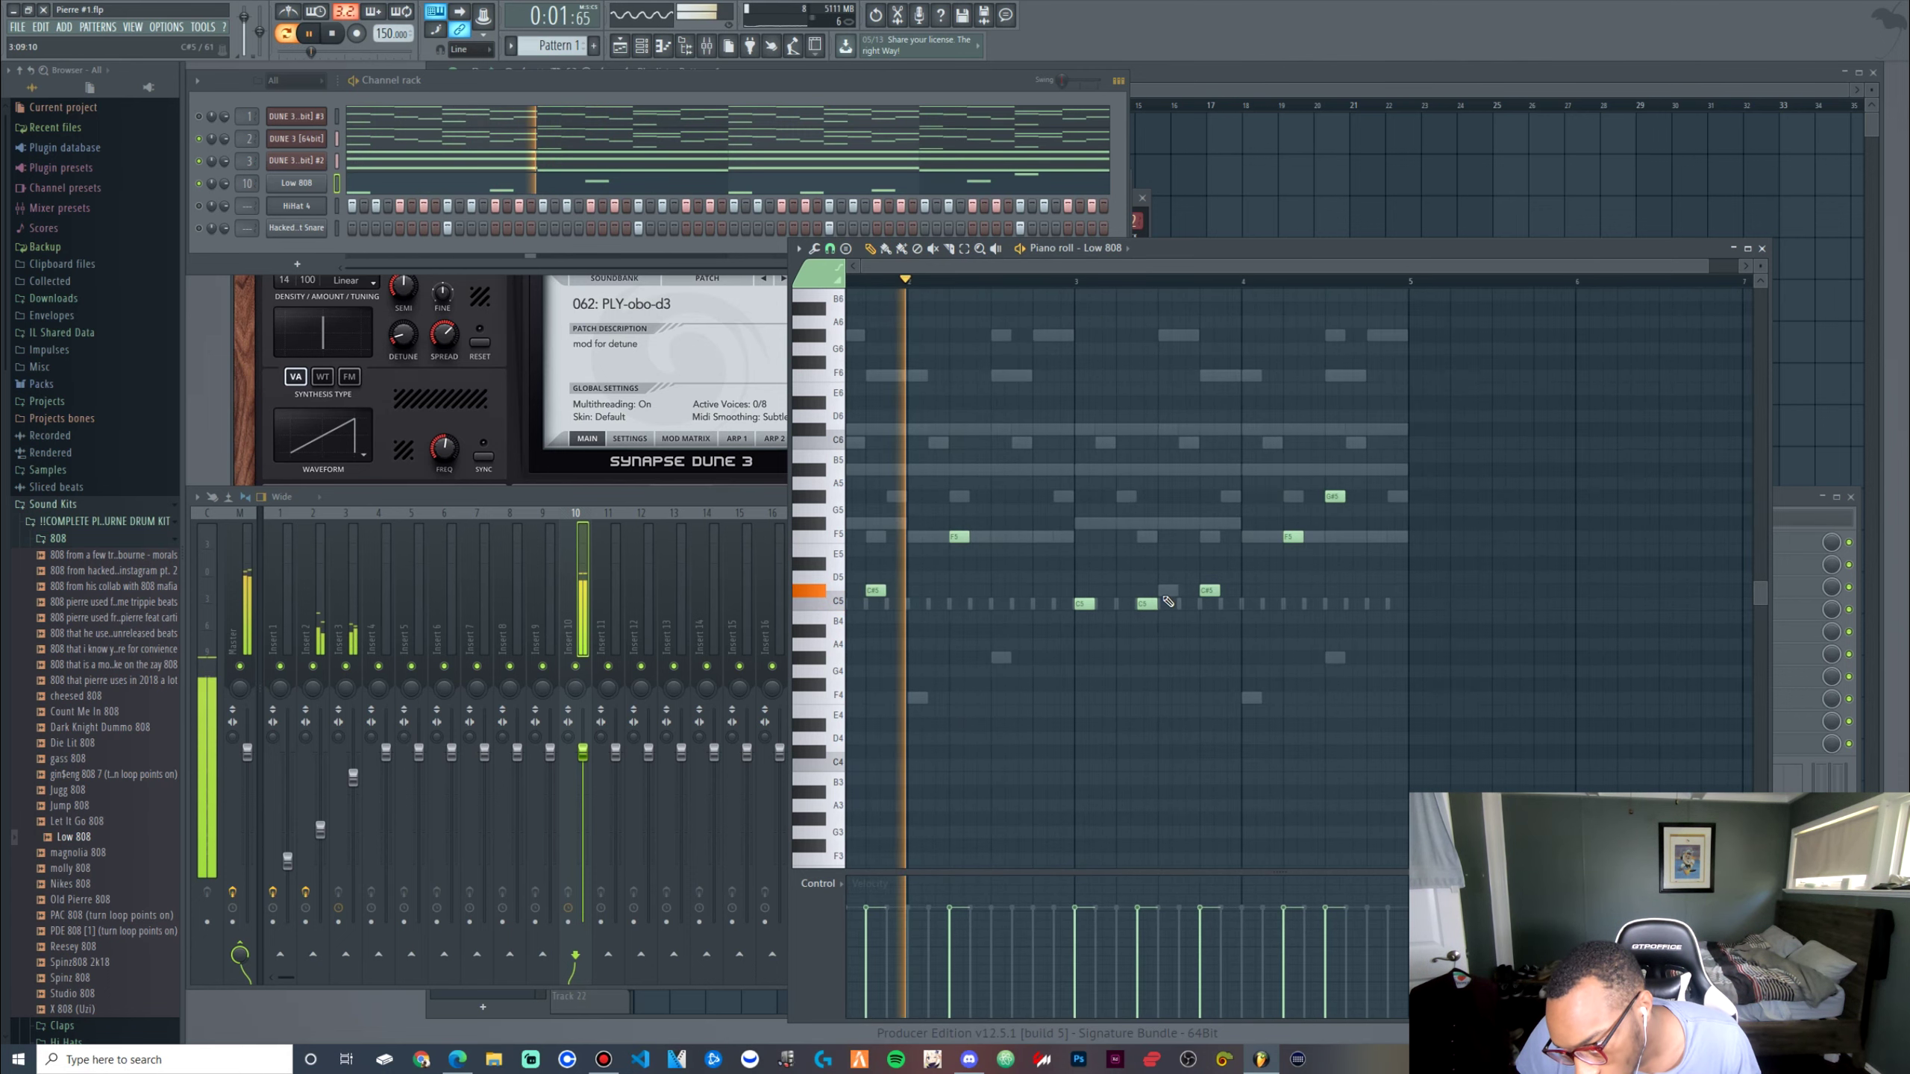
# Convert the HiHat 4 steps to piano-roll notes and chop one note each in bars one and two into fast rolls
pyautogui.click(200, 229)
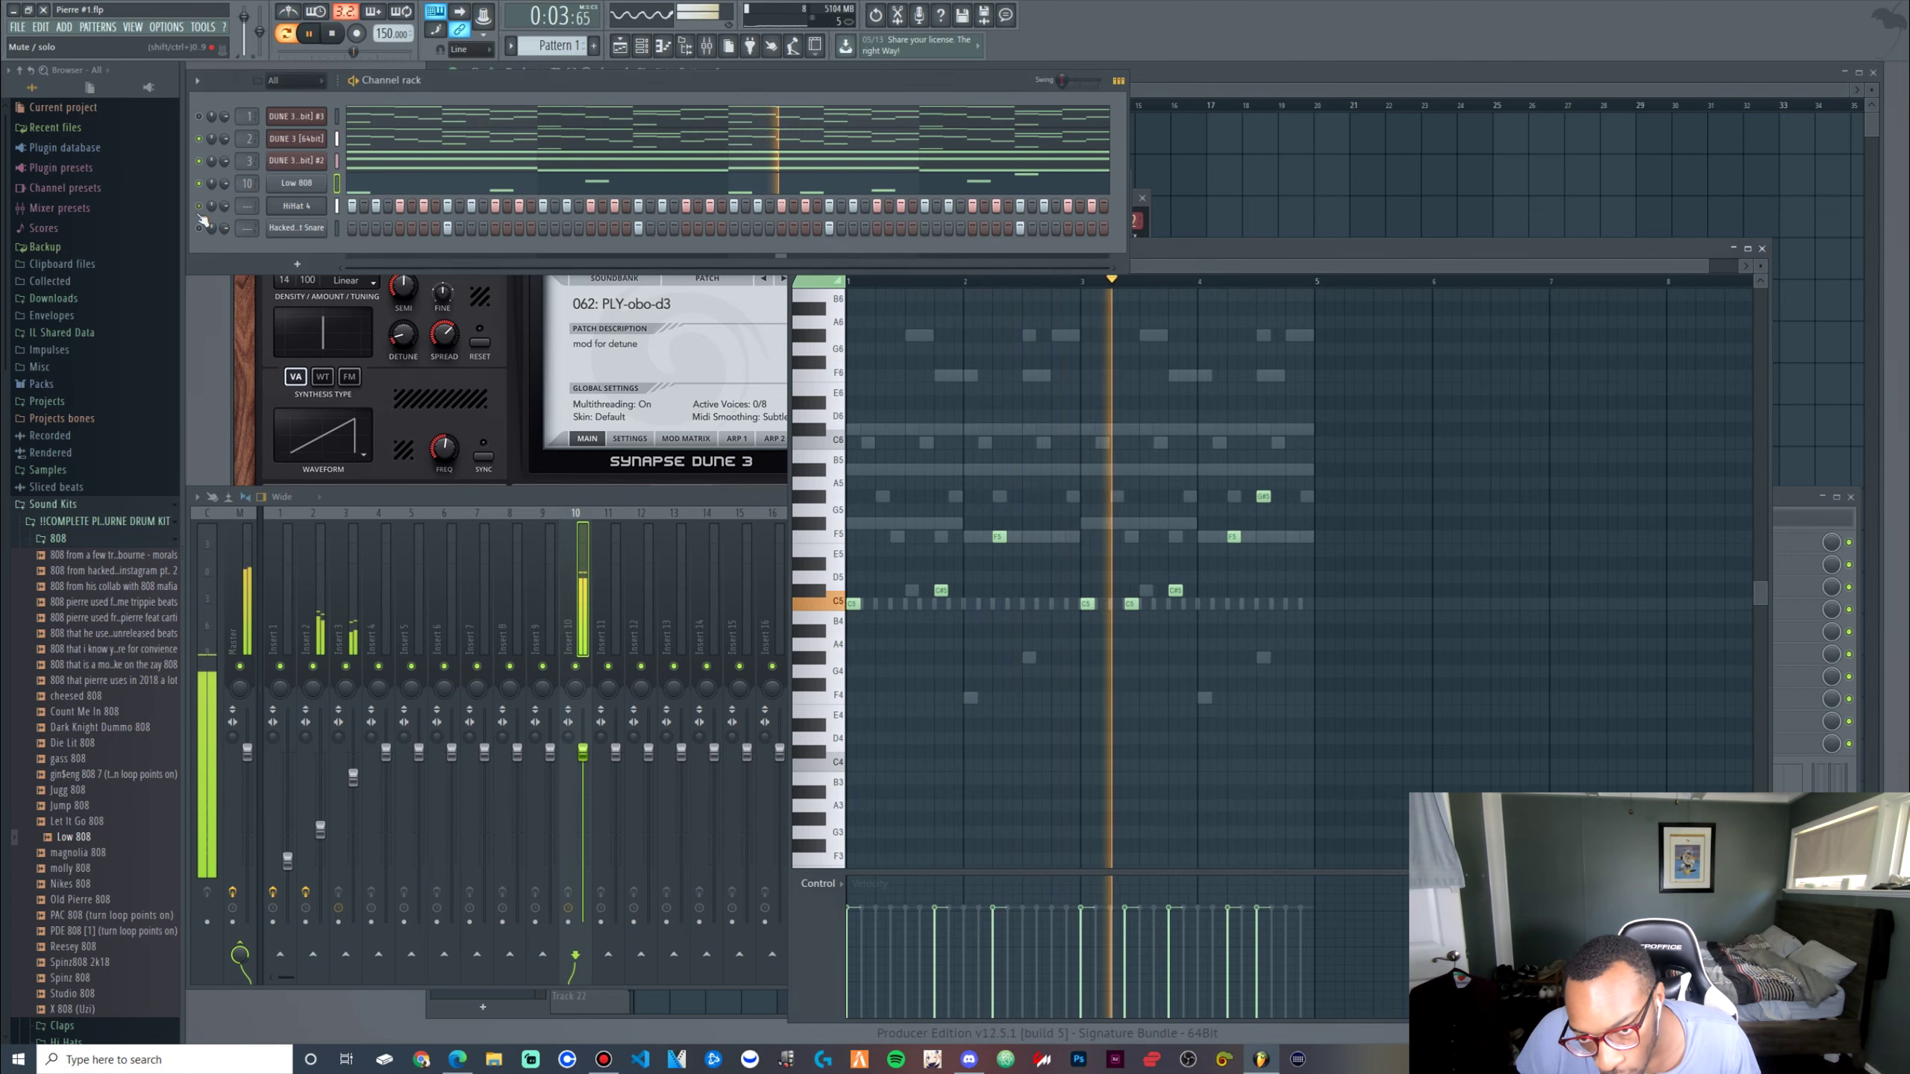
pyautogui.click(200, 229)
pyautogui.click(199, 206)
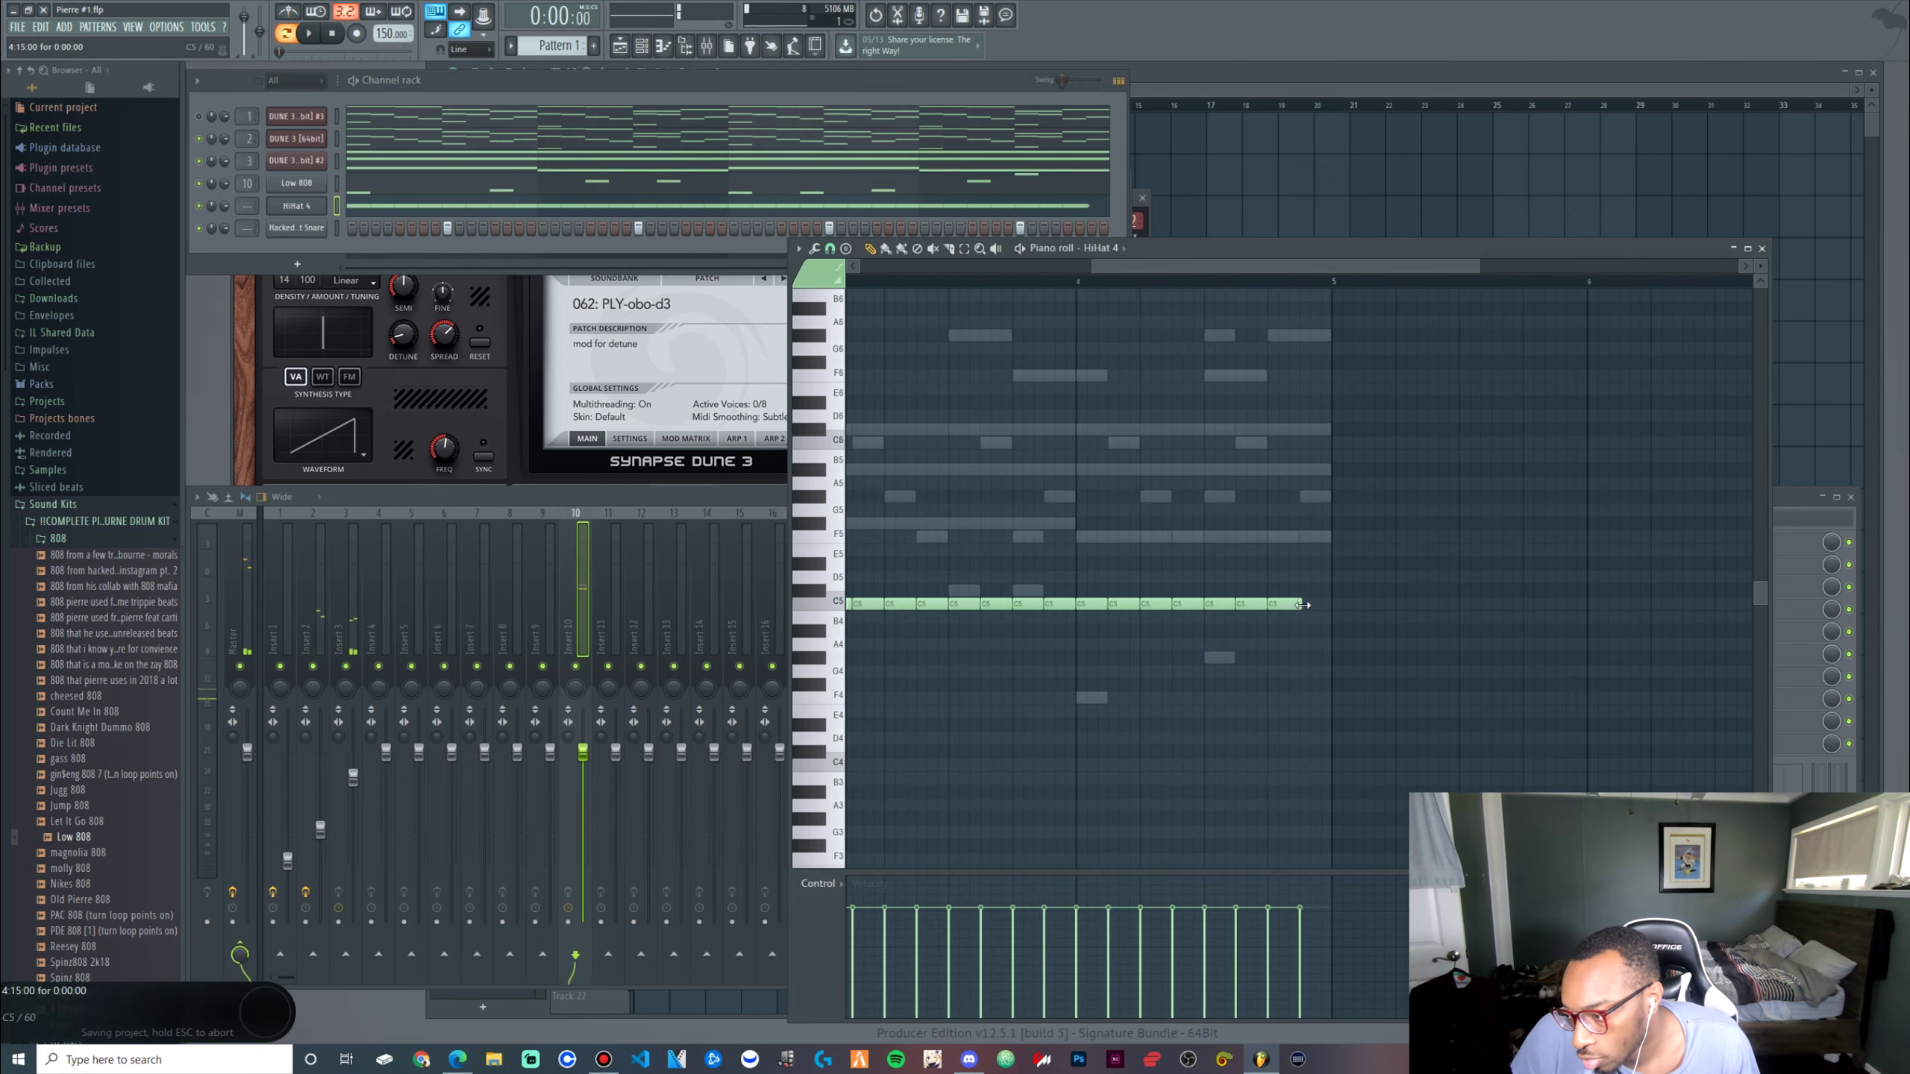
pyautogui.scroll(-4, 1335, 615)
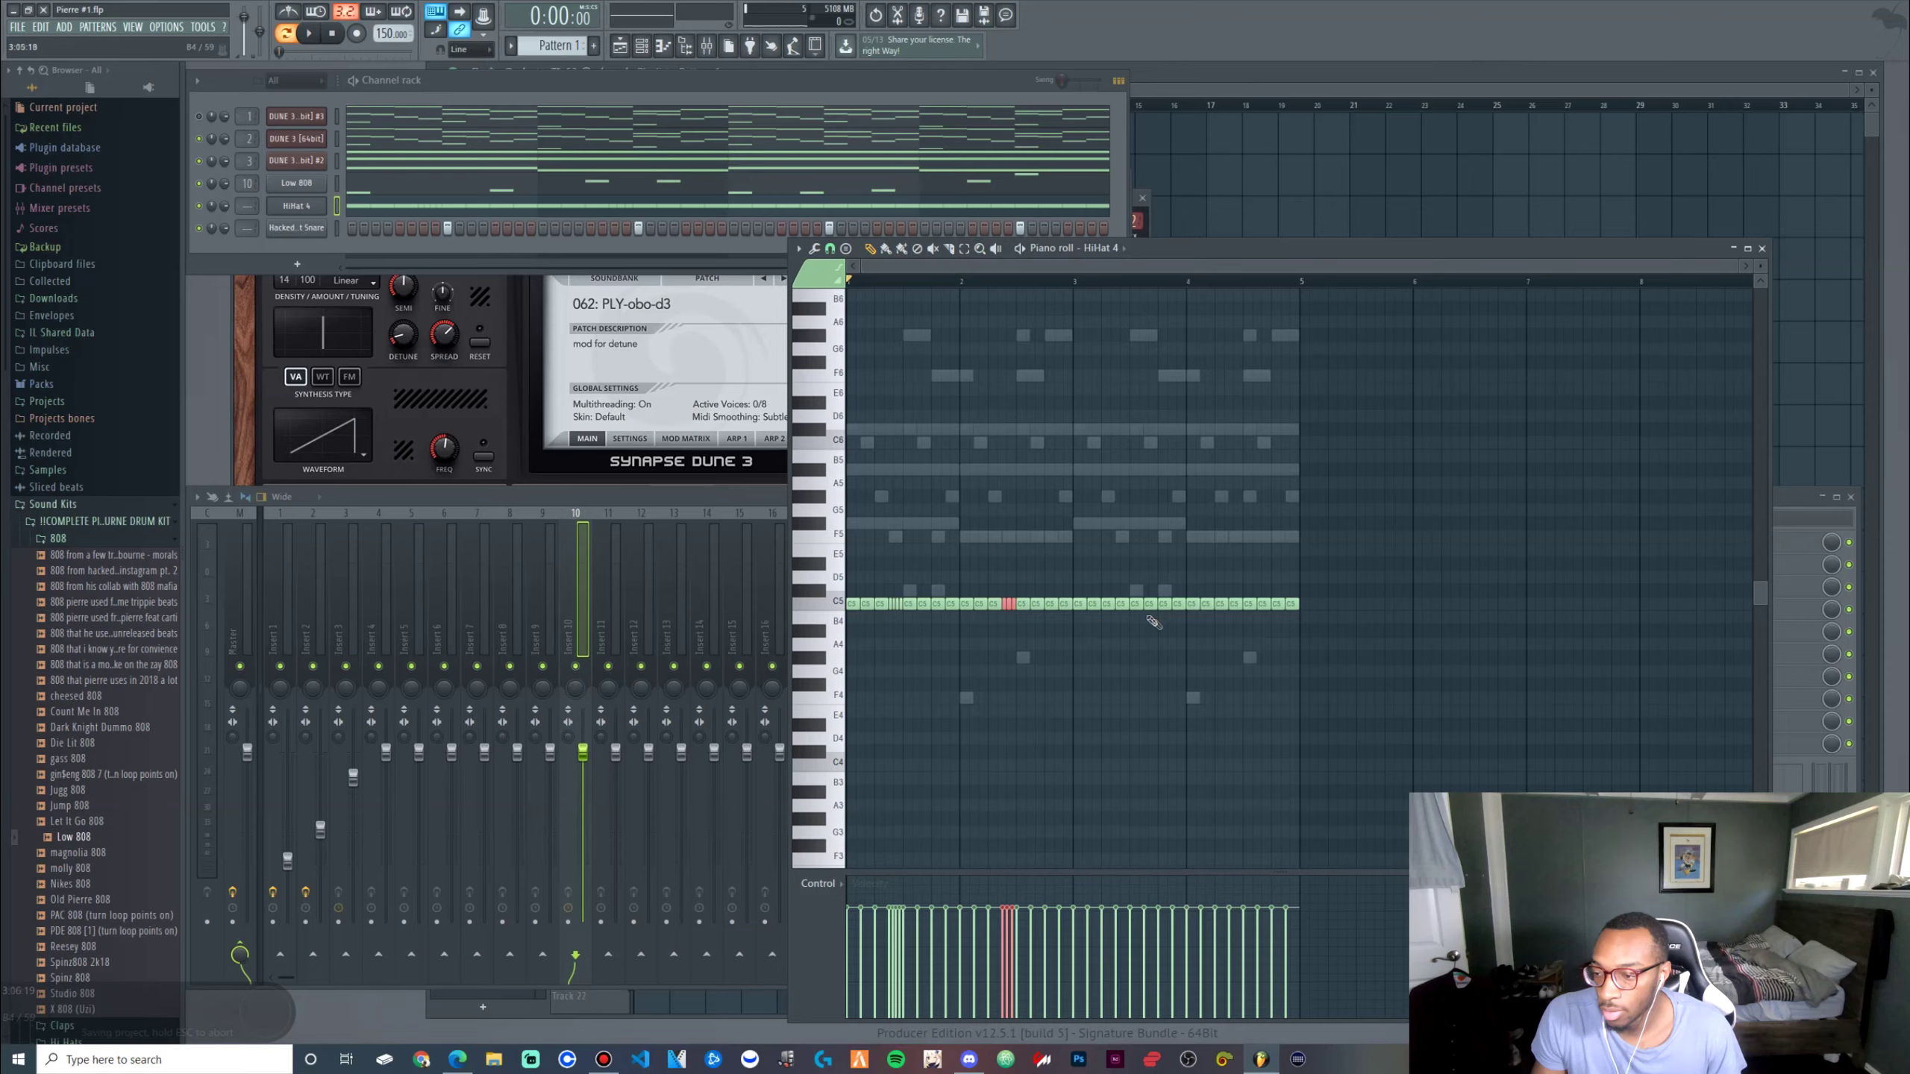
# Lower the bar three hi-hat note above the 808's second hit to A4 and chop it into a roll with the default pattern
pyautogui.press('space')
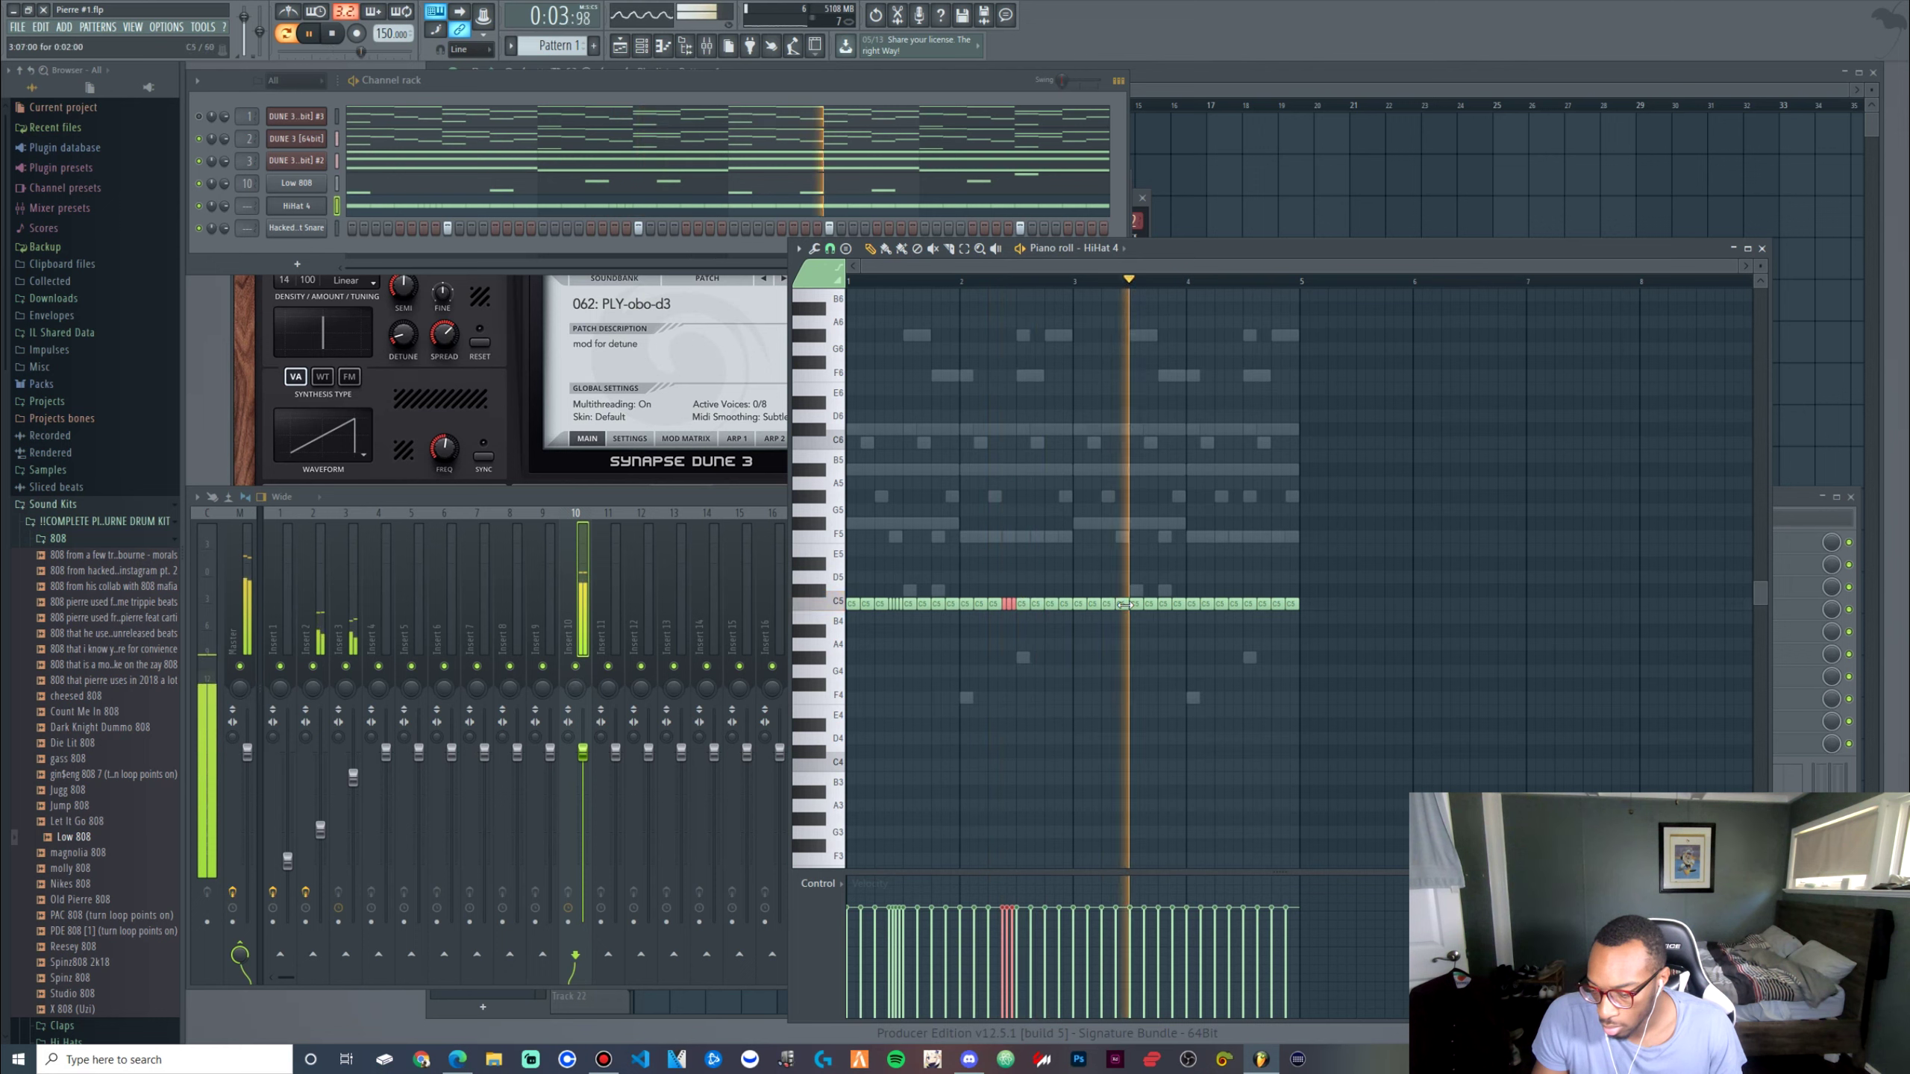
pyautogui.click(1120, 645)
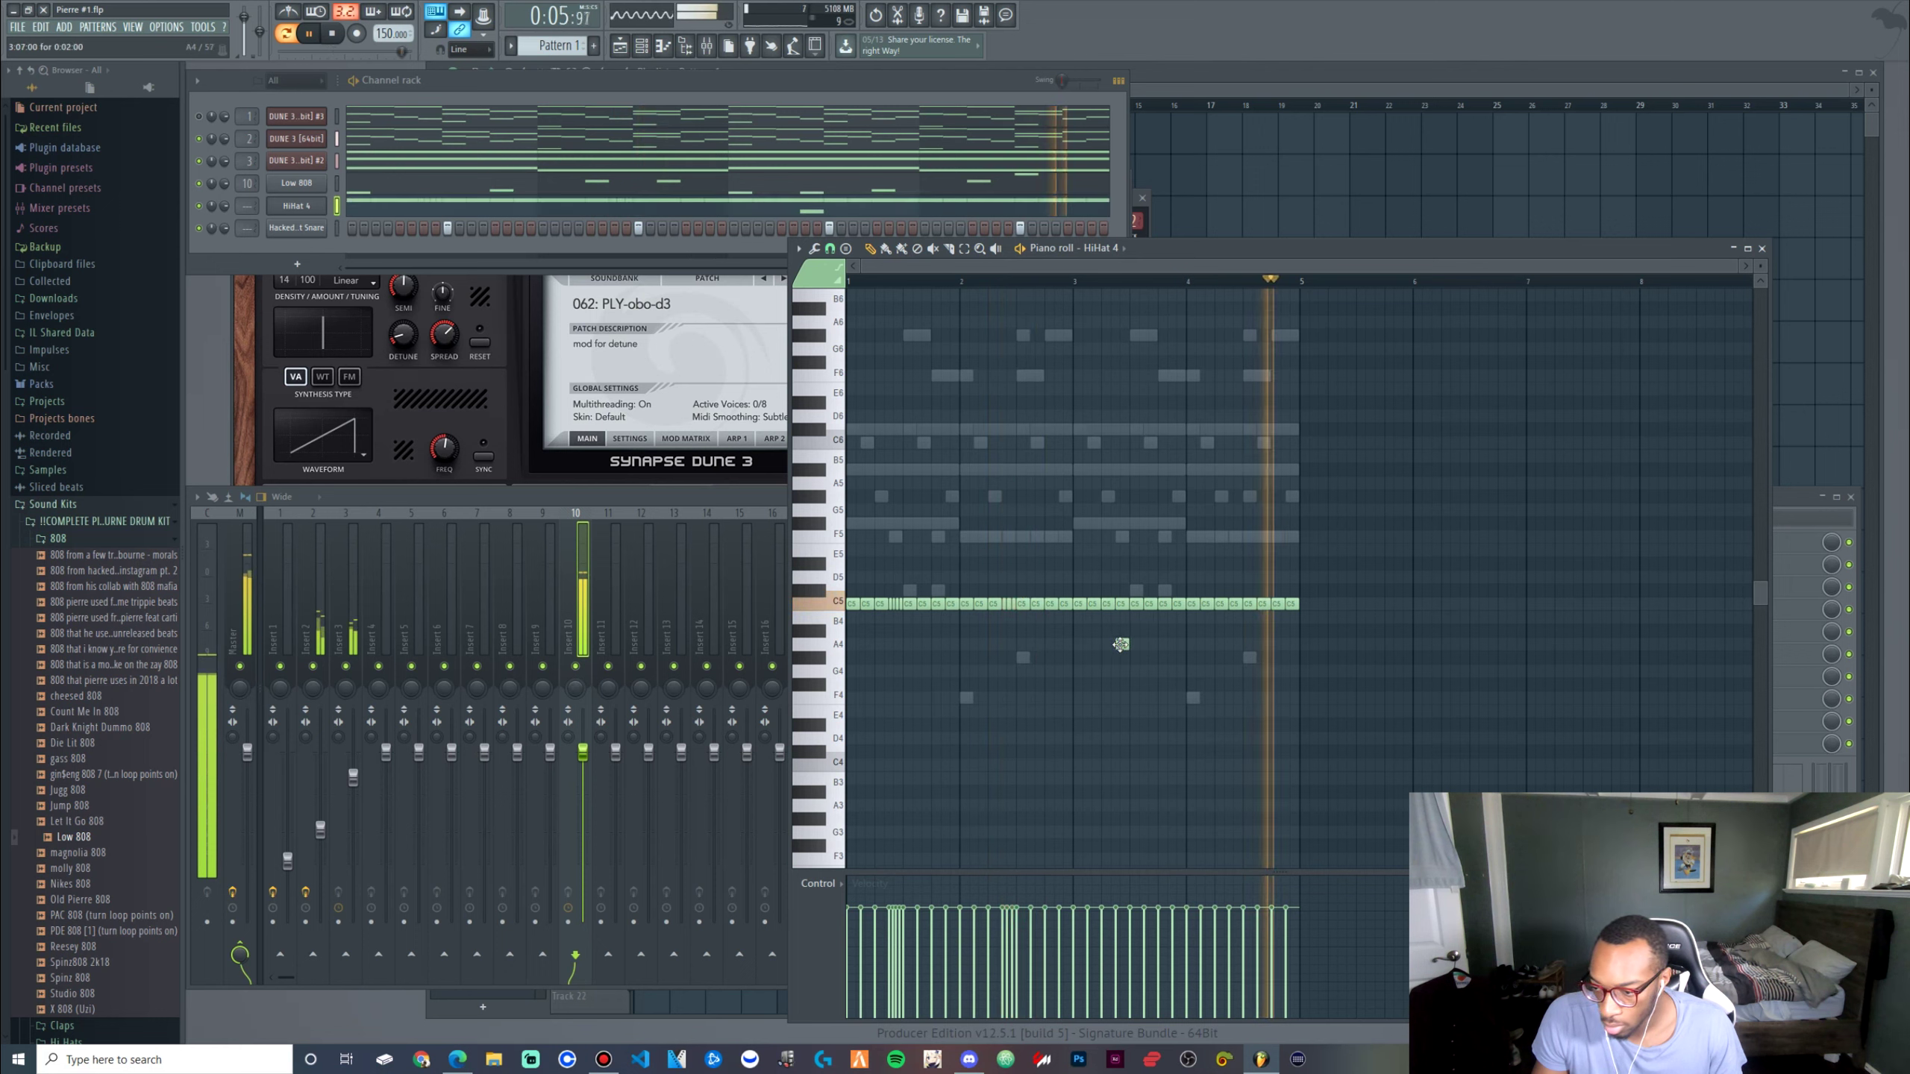
pyautogui.click(1121, 644)
pyautogui.hotkey('ctrl', 'u')
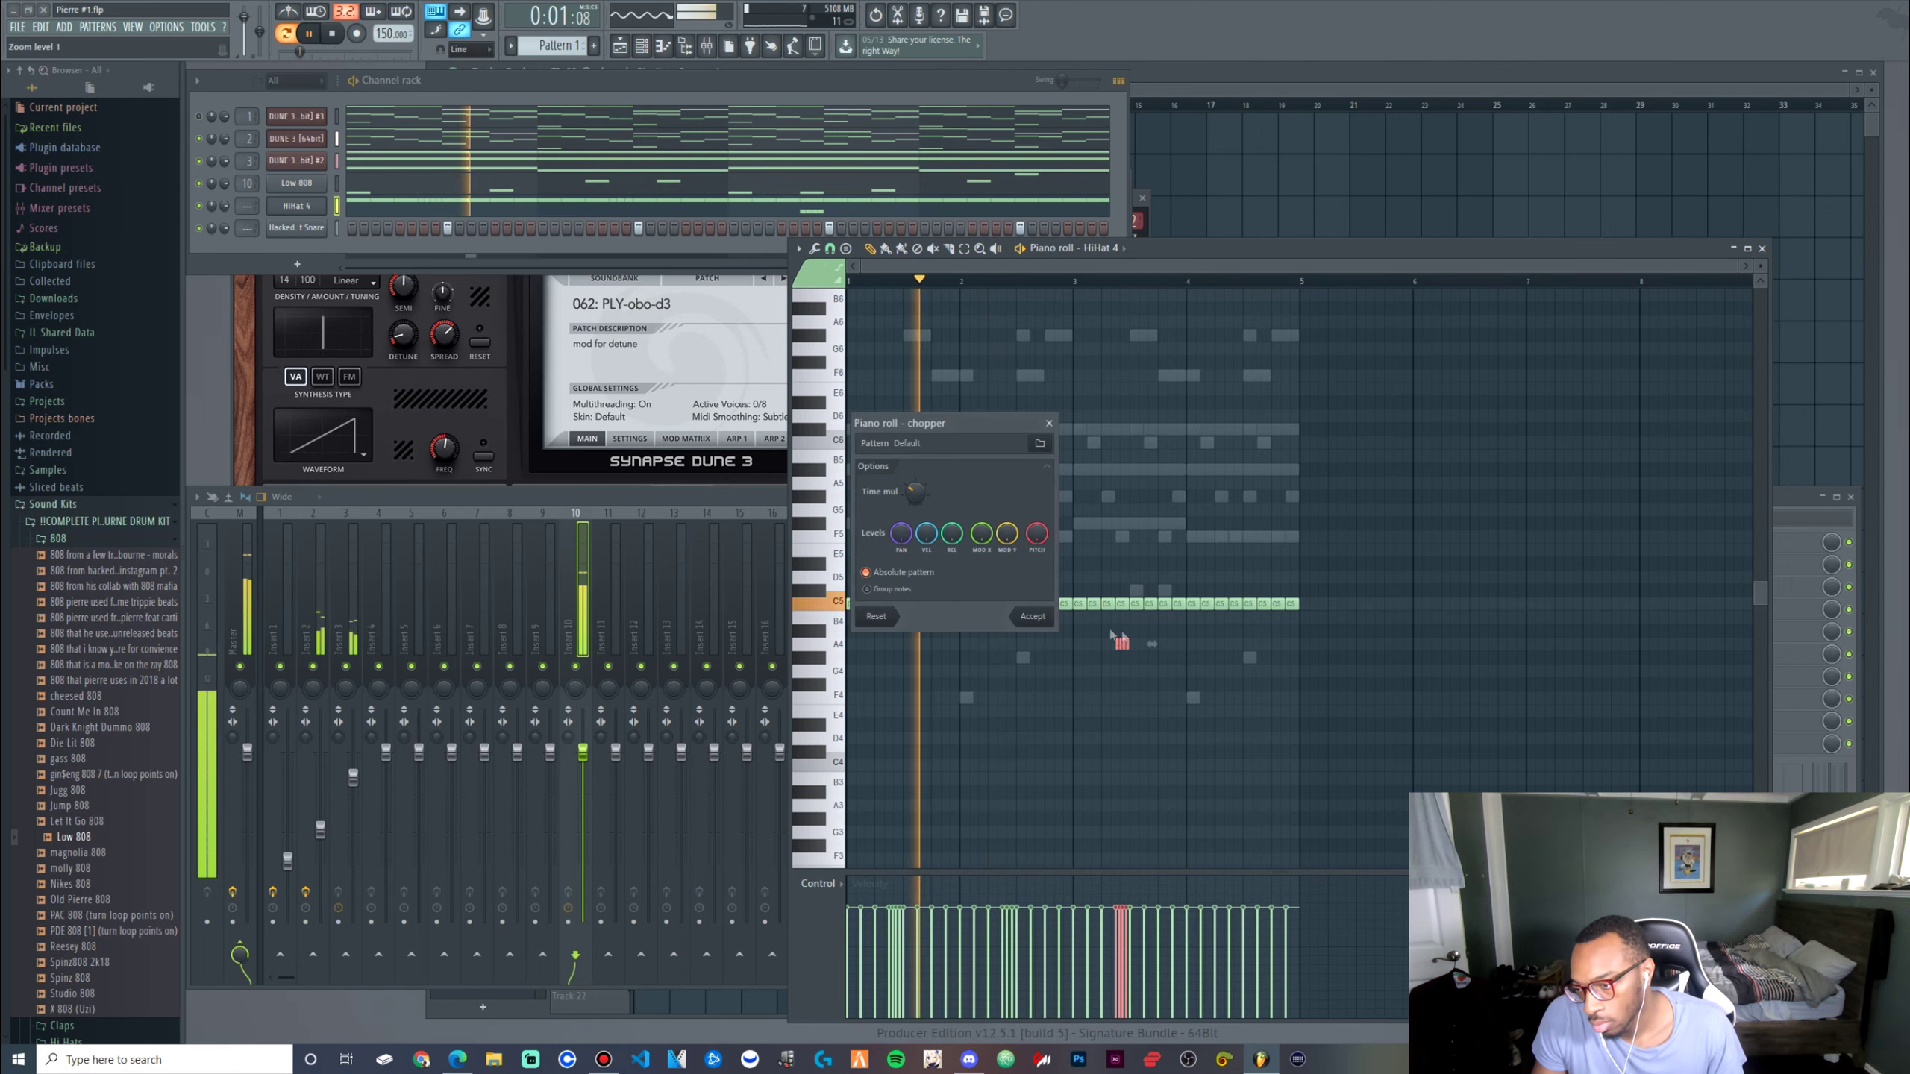
pyautogui.click(1041, 616)
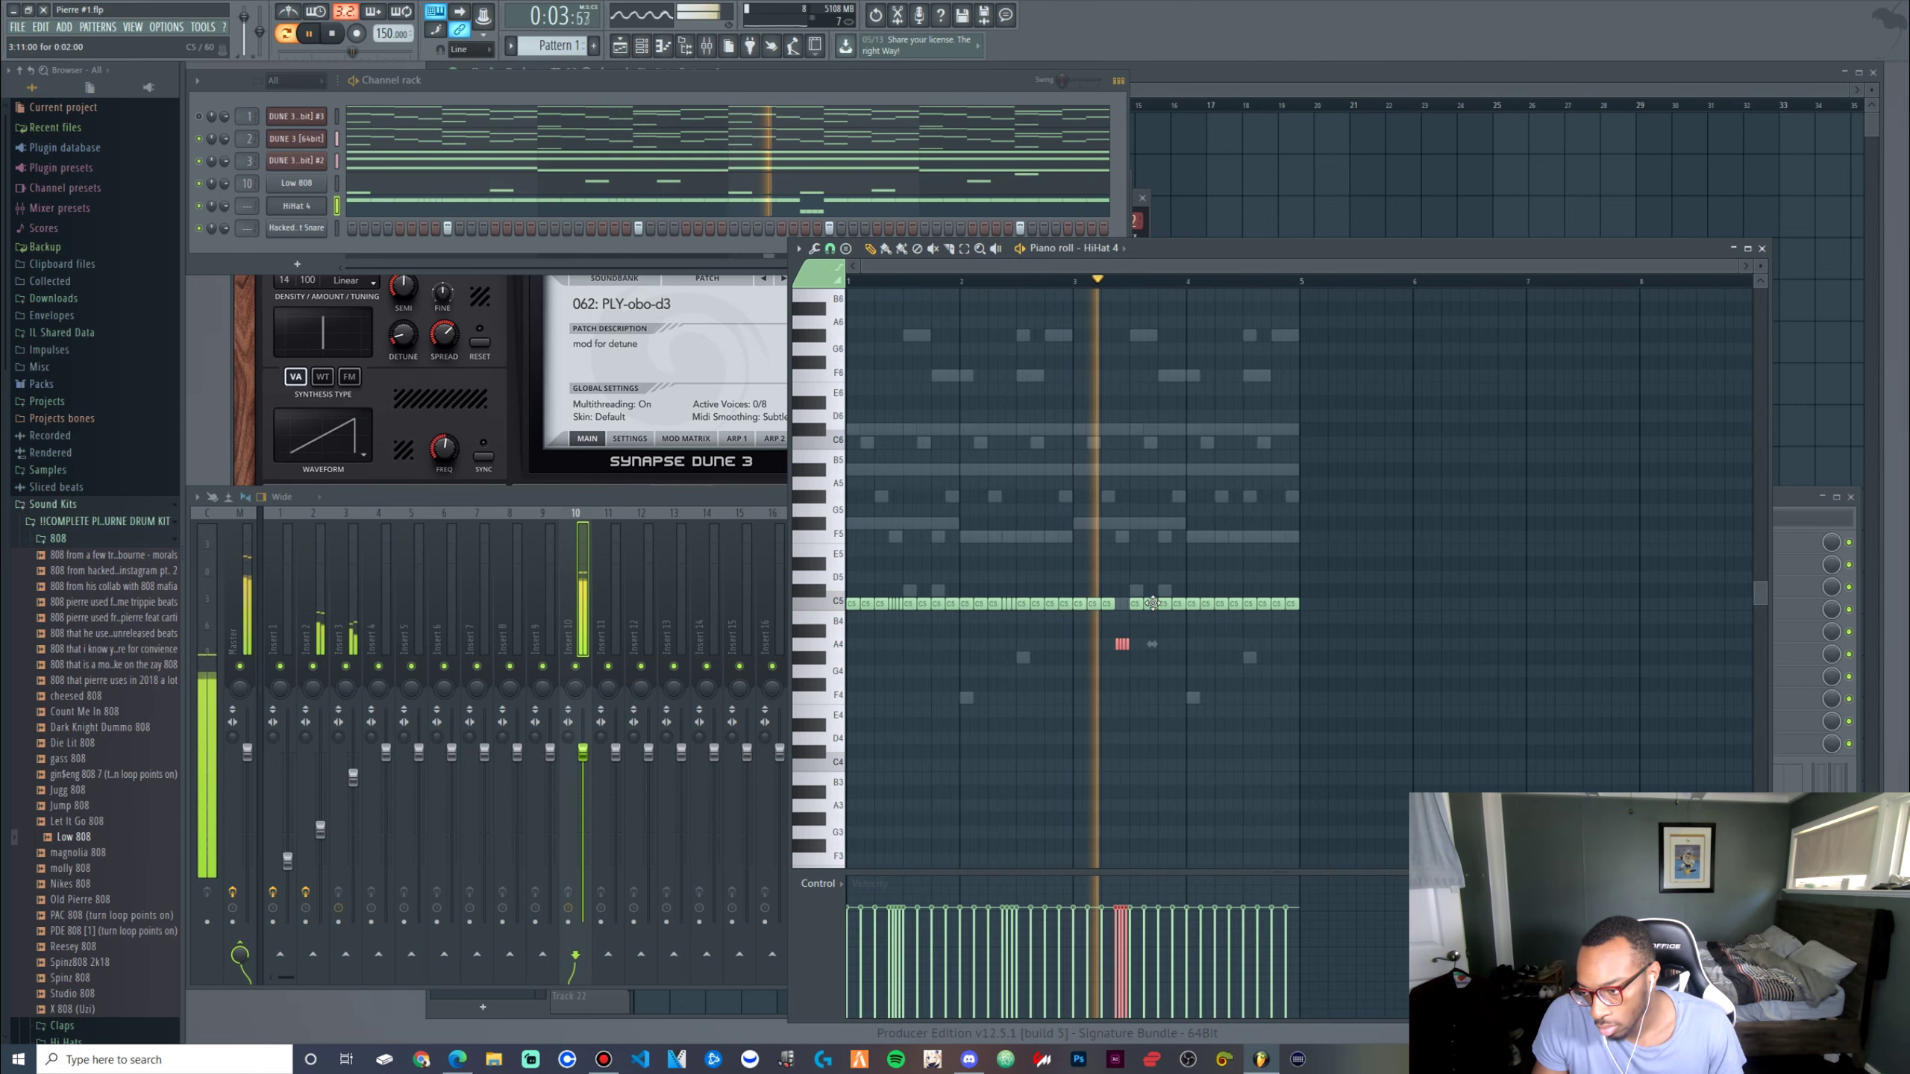
# Chop a bar four hi-hat note on beat two into a fast roll and save the project
pyautogui.click(1221, 604)
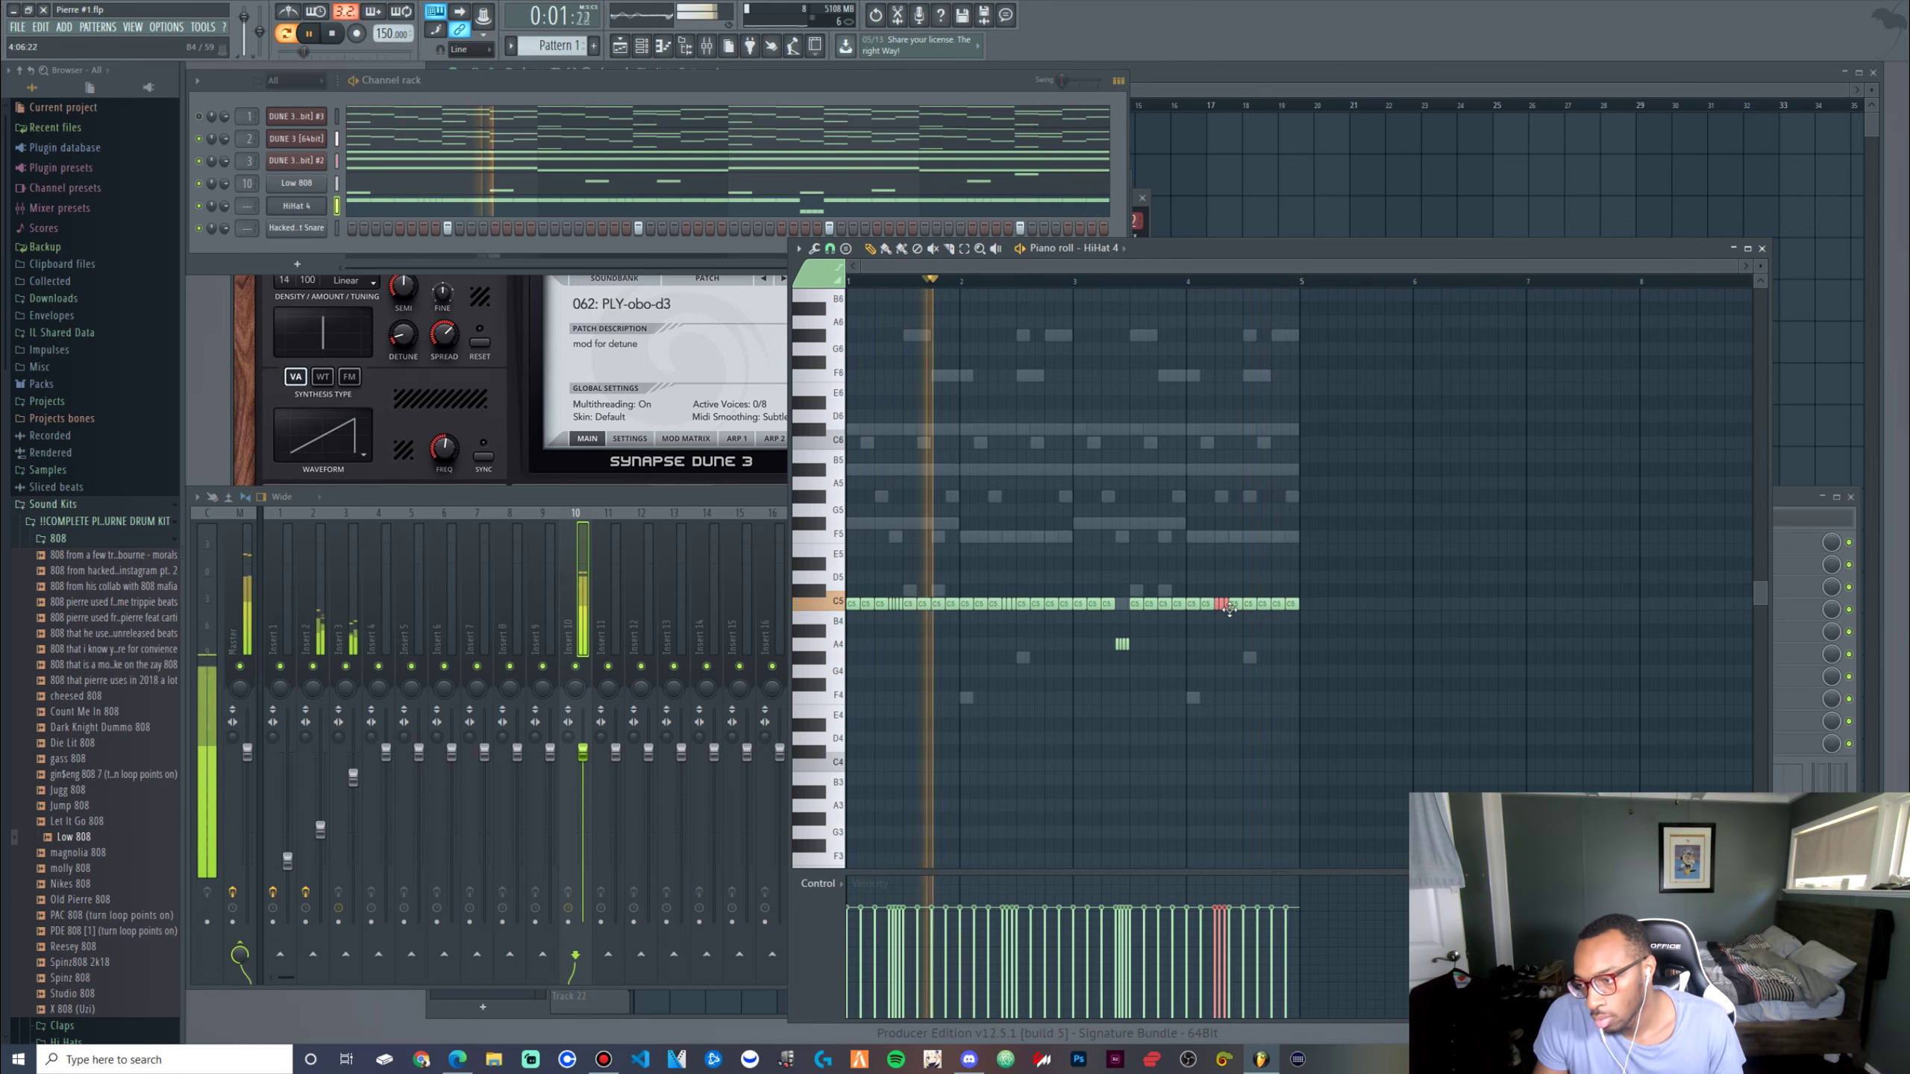
pyautogui.hotkey('ctrl', 's')
pyautogui.scroll(-1, 1102, 646)
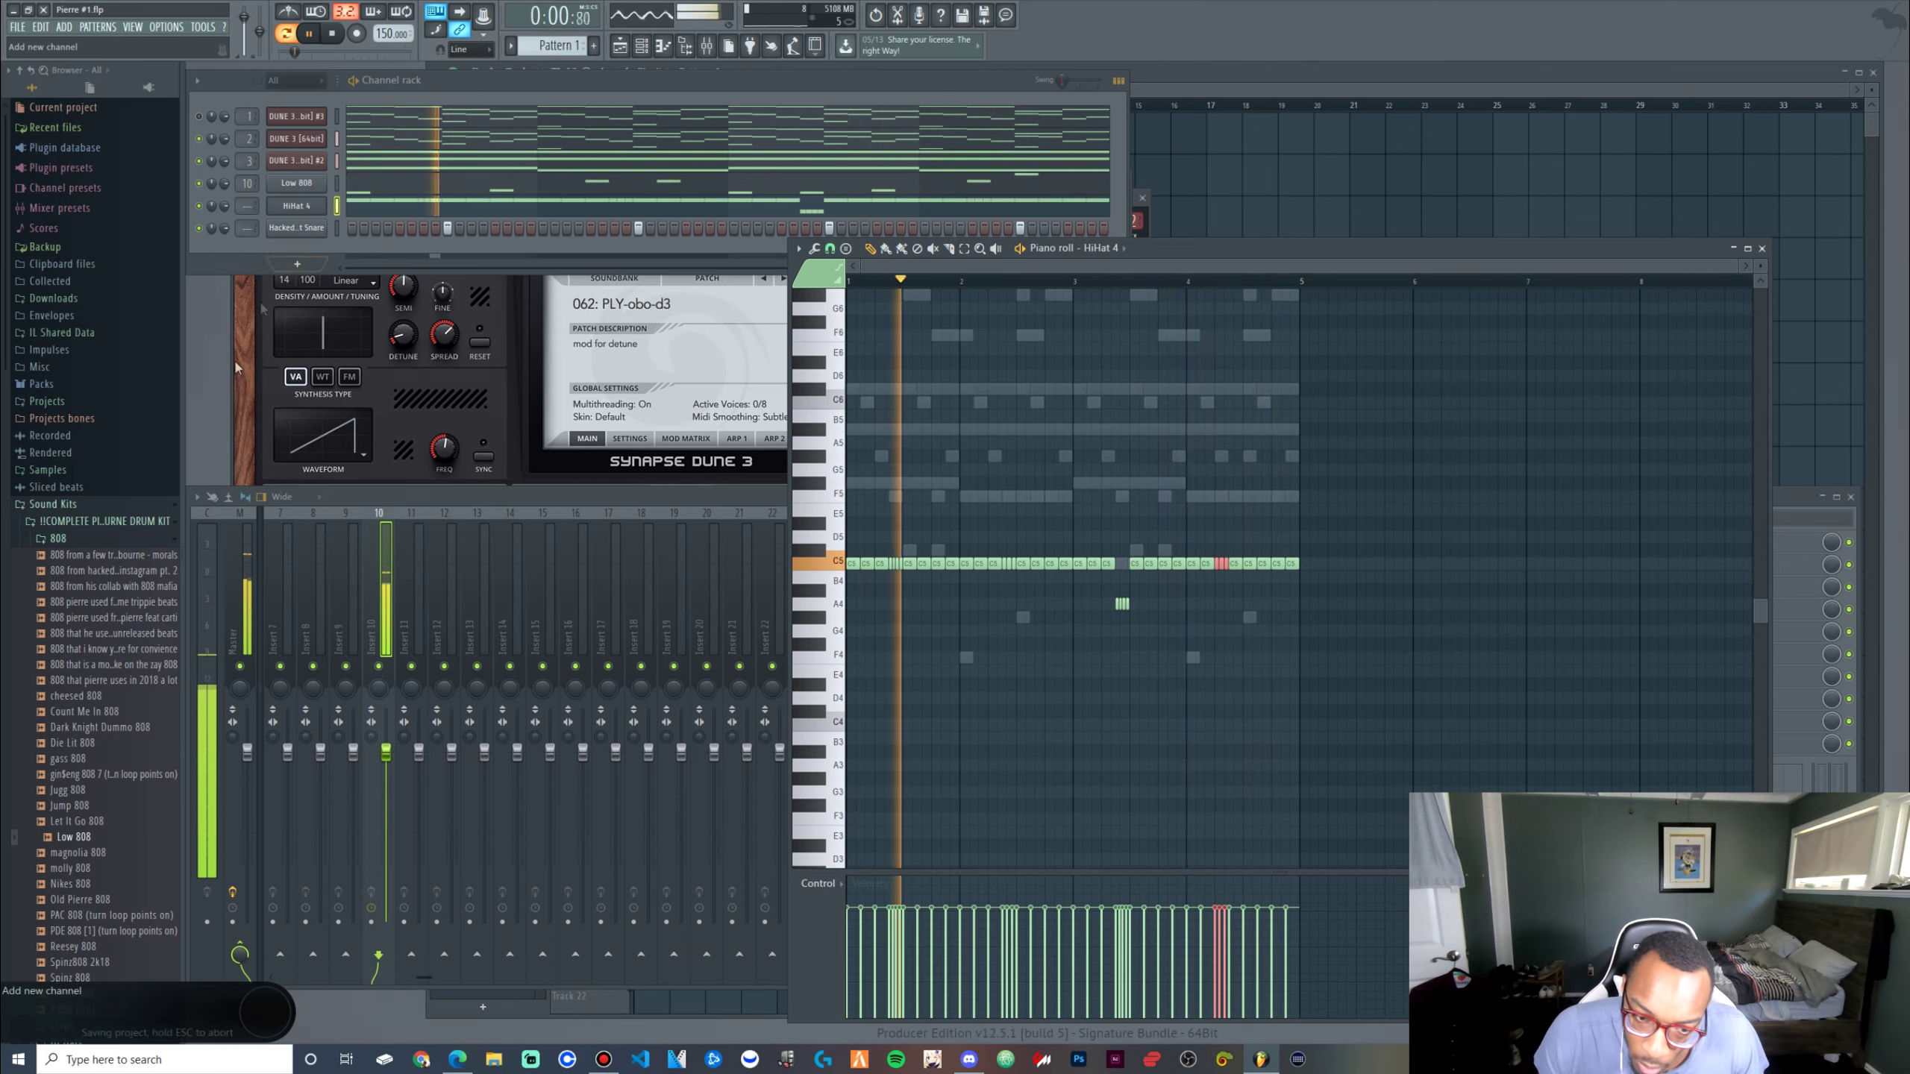
# Add the Metro X TM-88 kick from the TM88 Nightmare Drum Kit as a new channel between Low 808 and HiHat 4
pyautogui.click(58, 538)
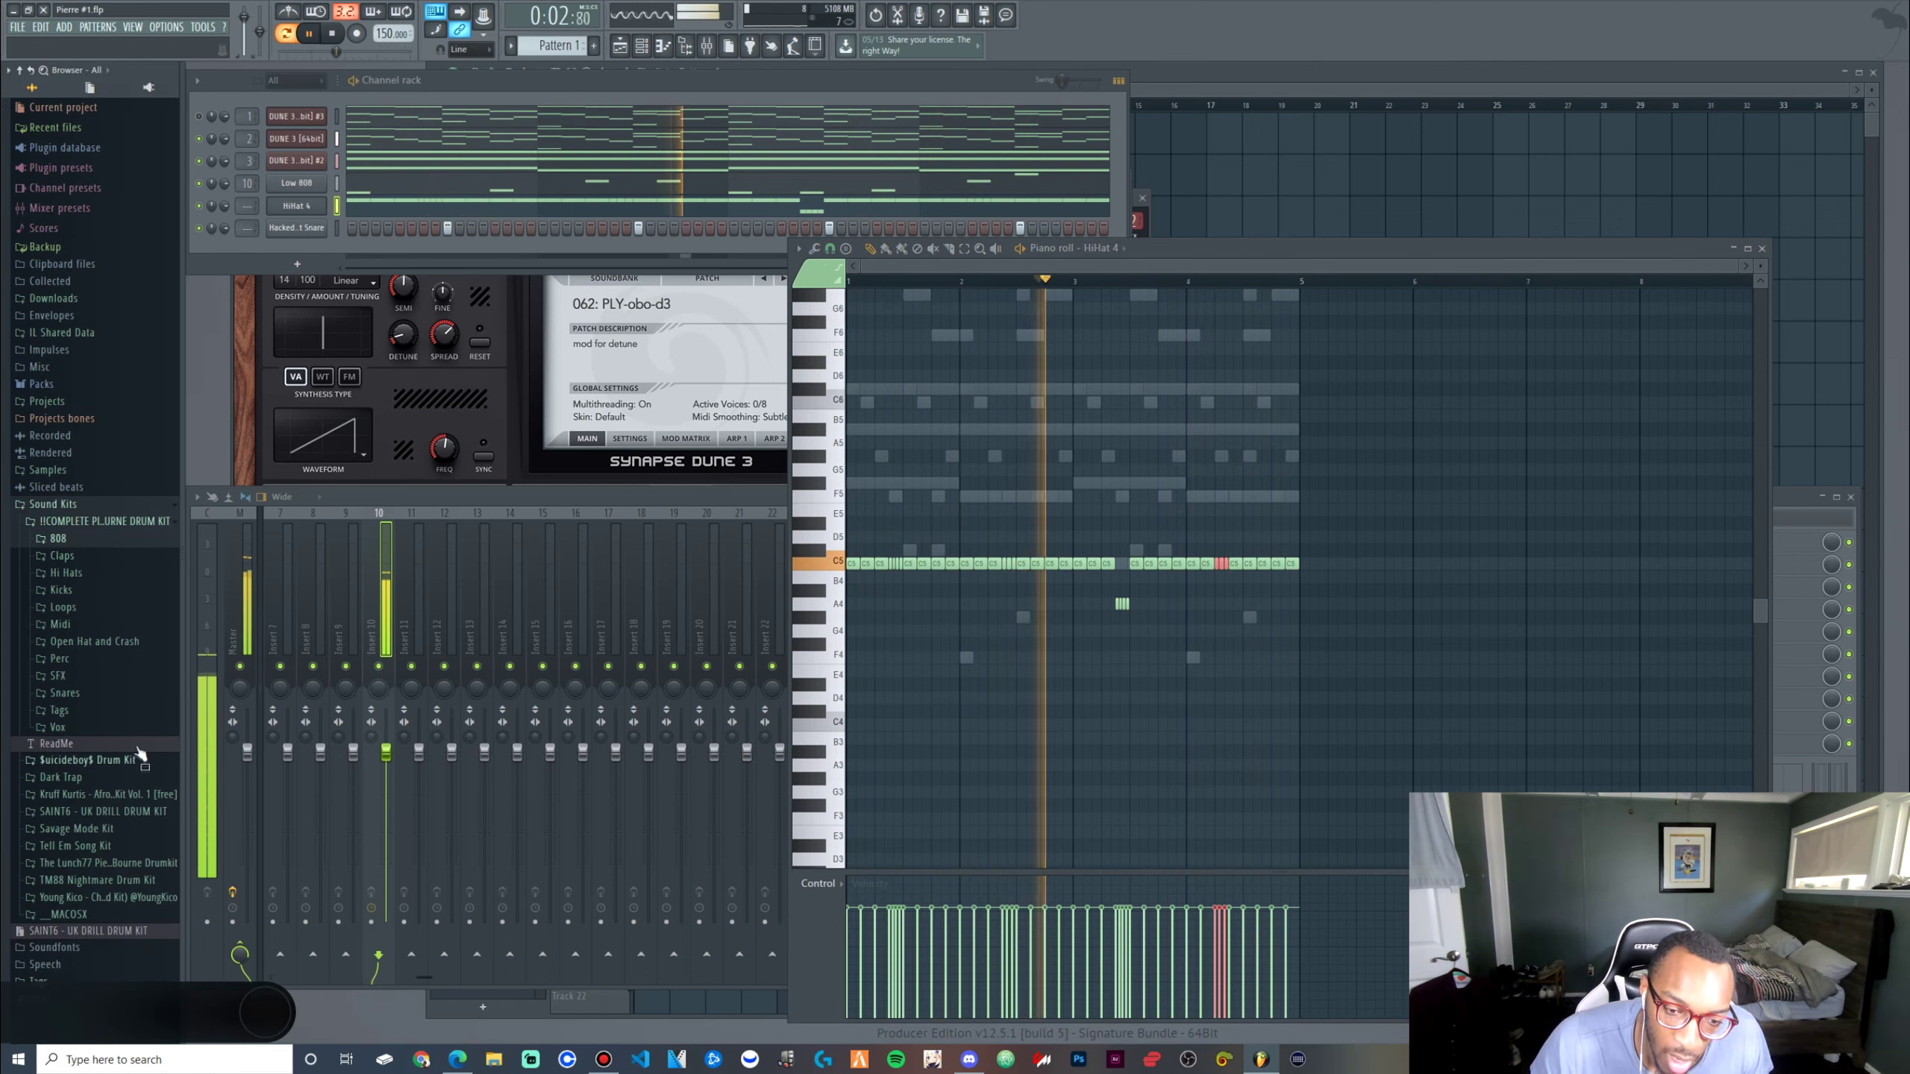
pyautogui.click(120, 881)
pyautogui.click(97, 779)
pyautogui.moveTo(114, 827); pyautogui.dragTo(339, 205)
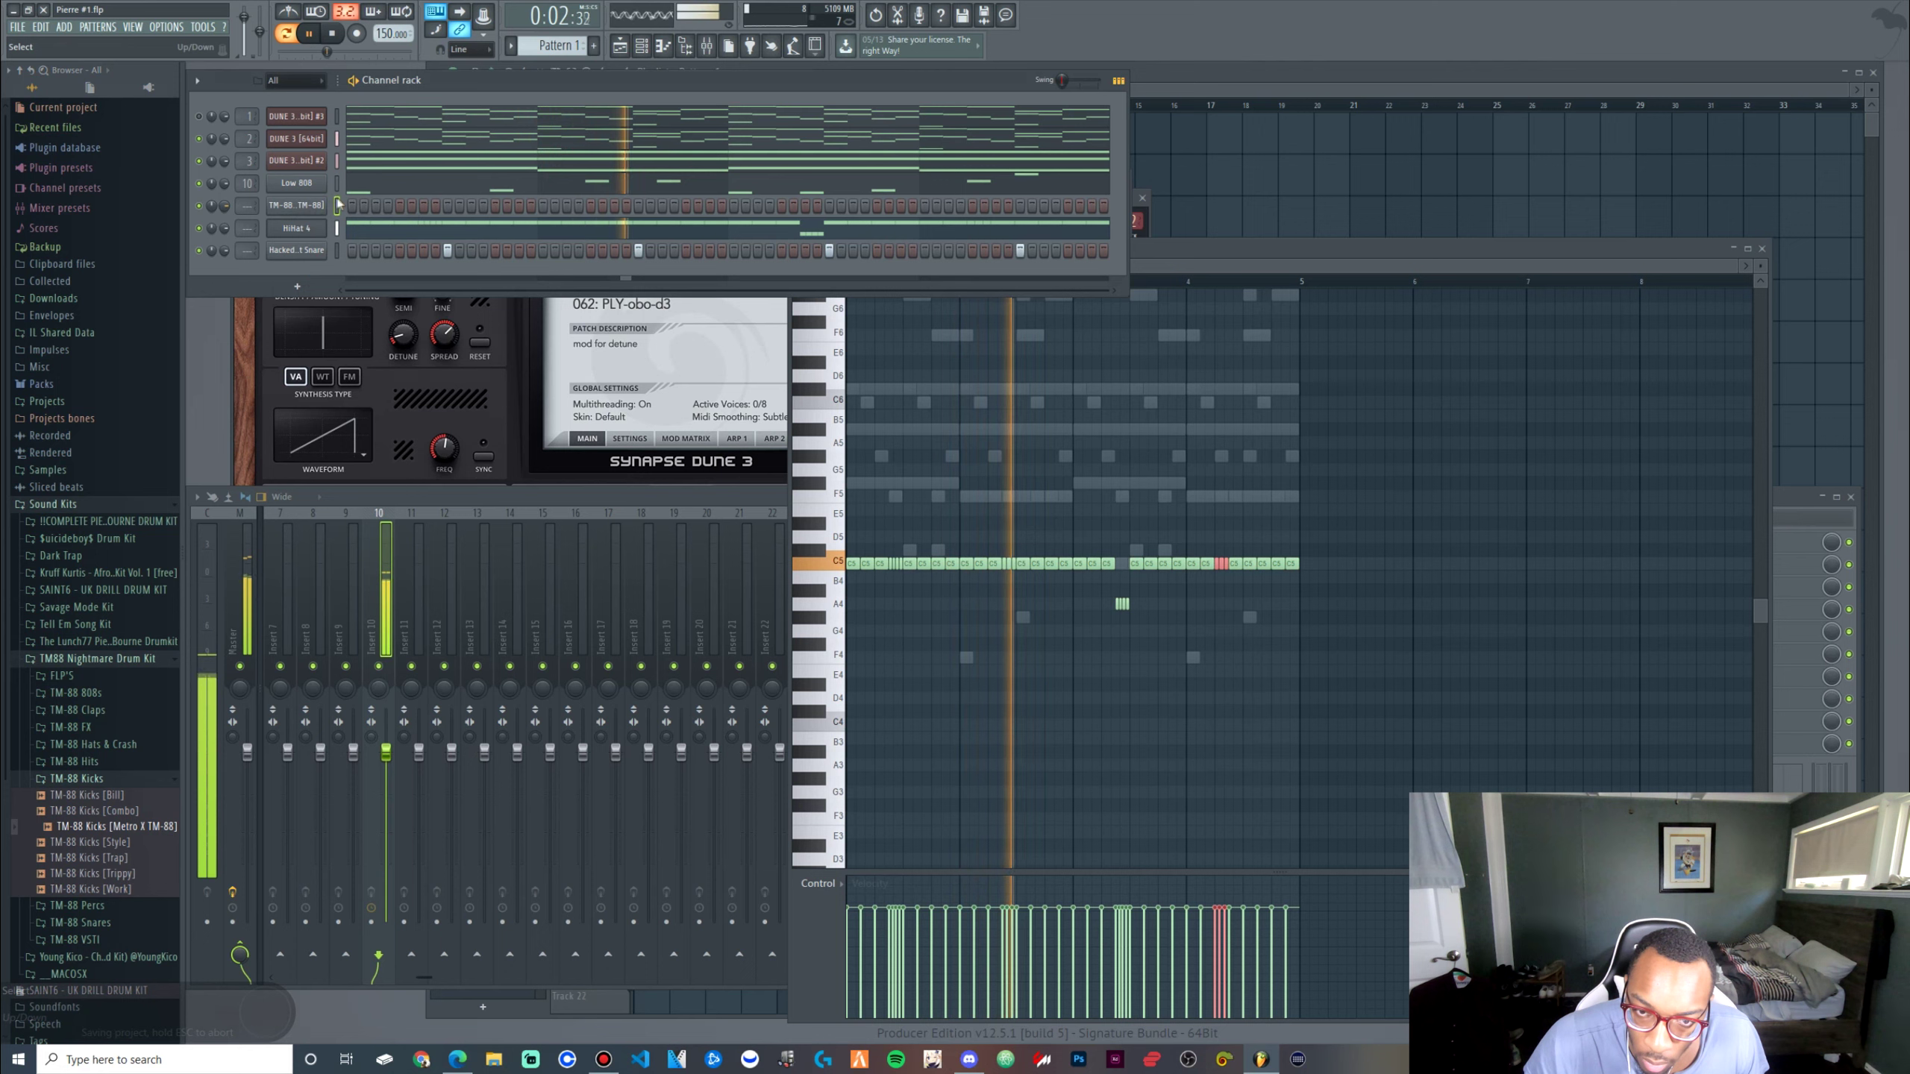
# Load Fruity WaveShaper on mixer insert 10 for the 808, bend its curve upward, and play the beat
pyautogui.press('space')
pyautogui.click(395, 608)
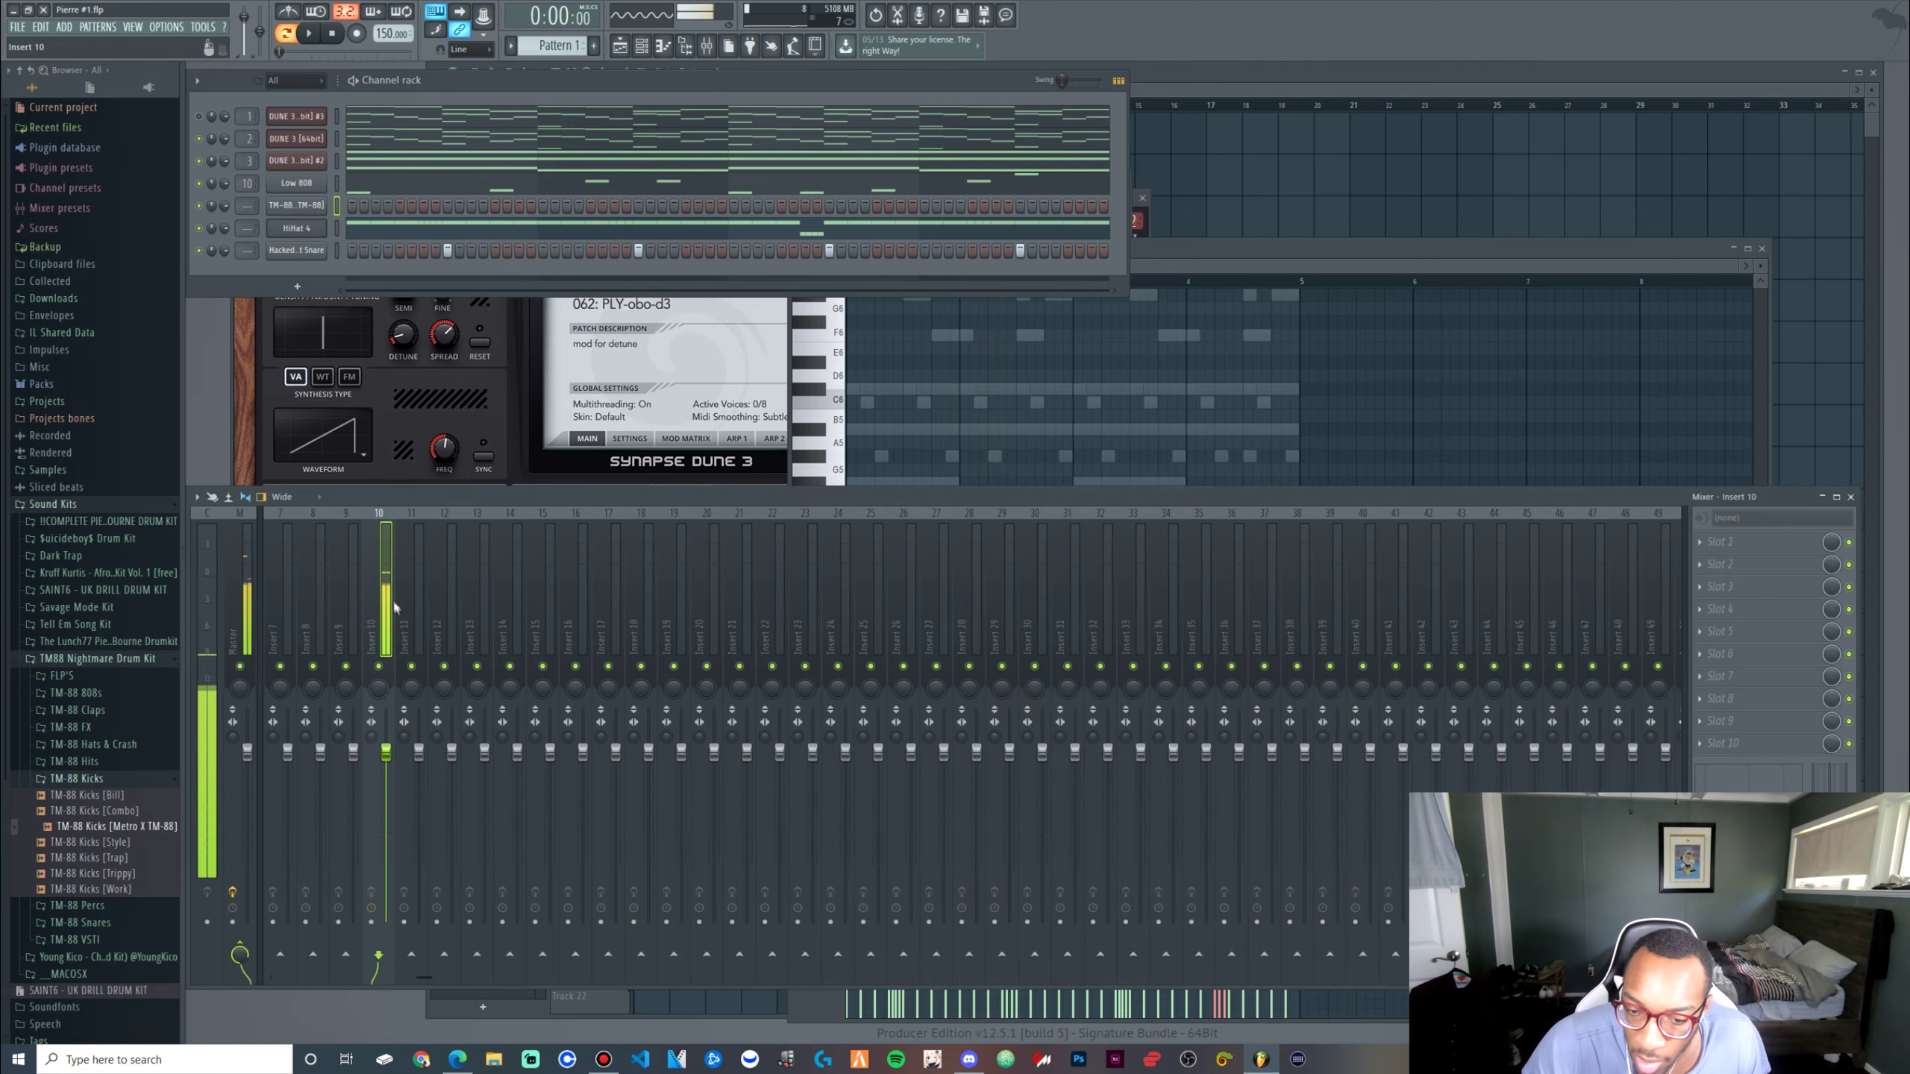
pyautogui.click(1789, 541)
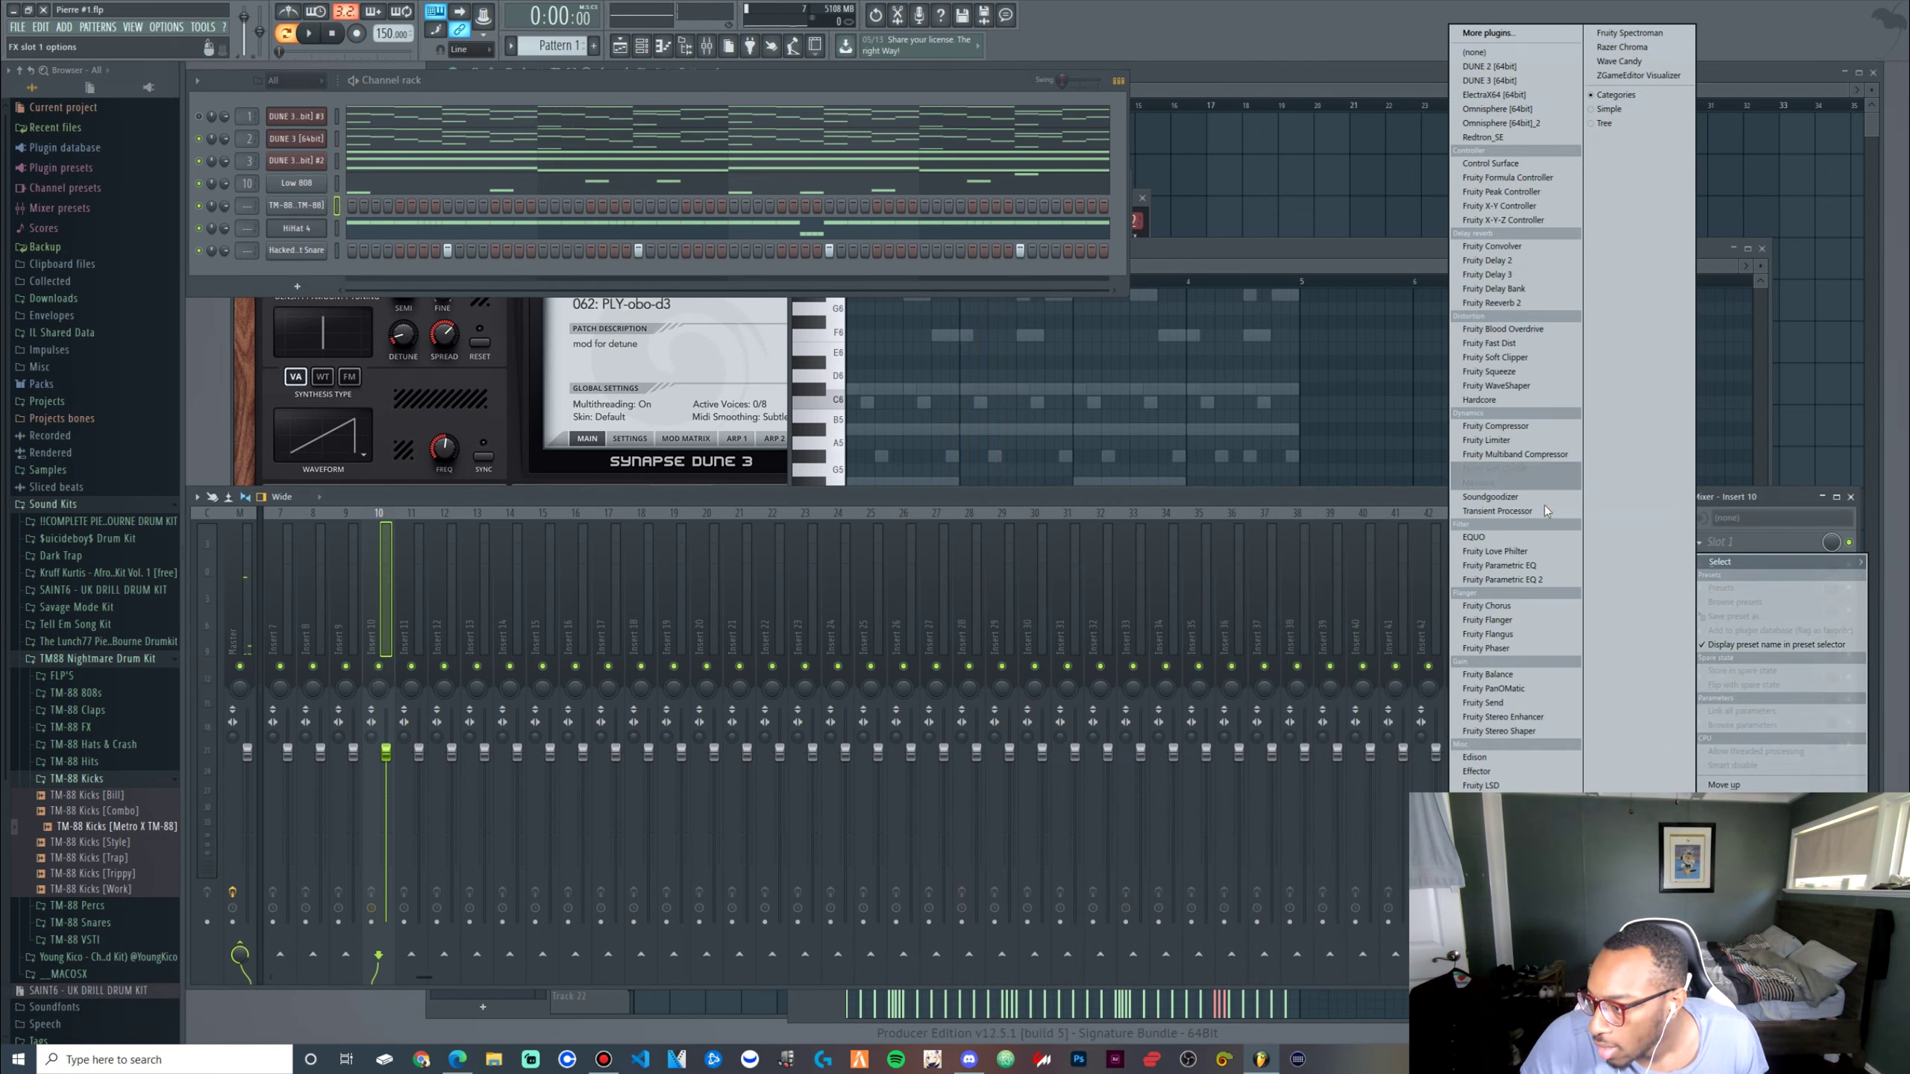
pyautogui.click(1497, 387)
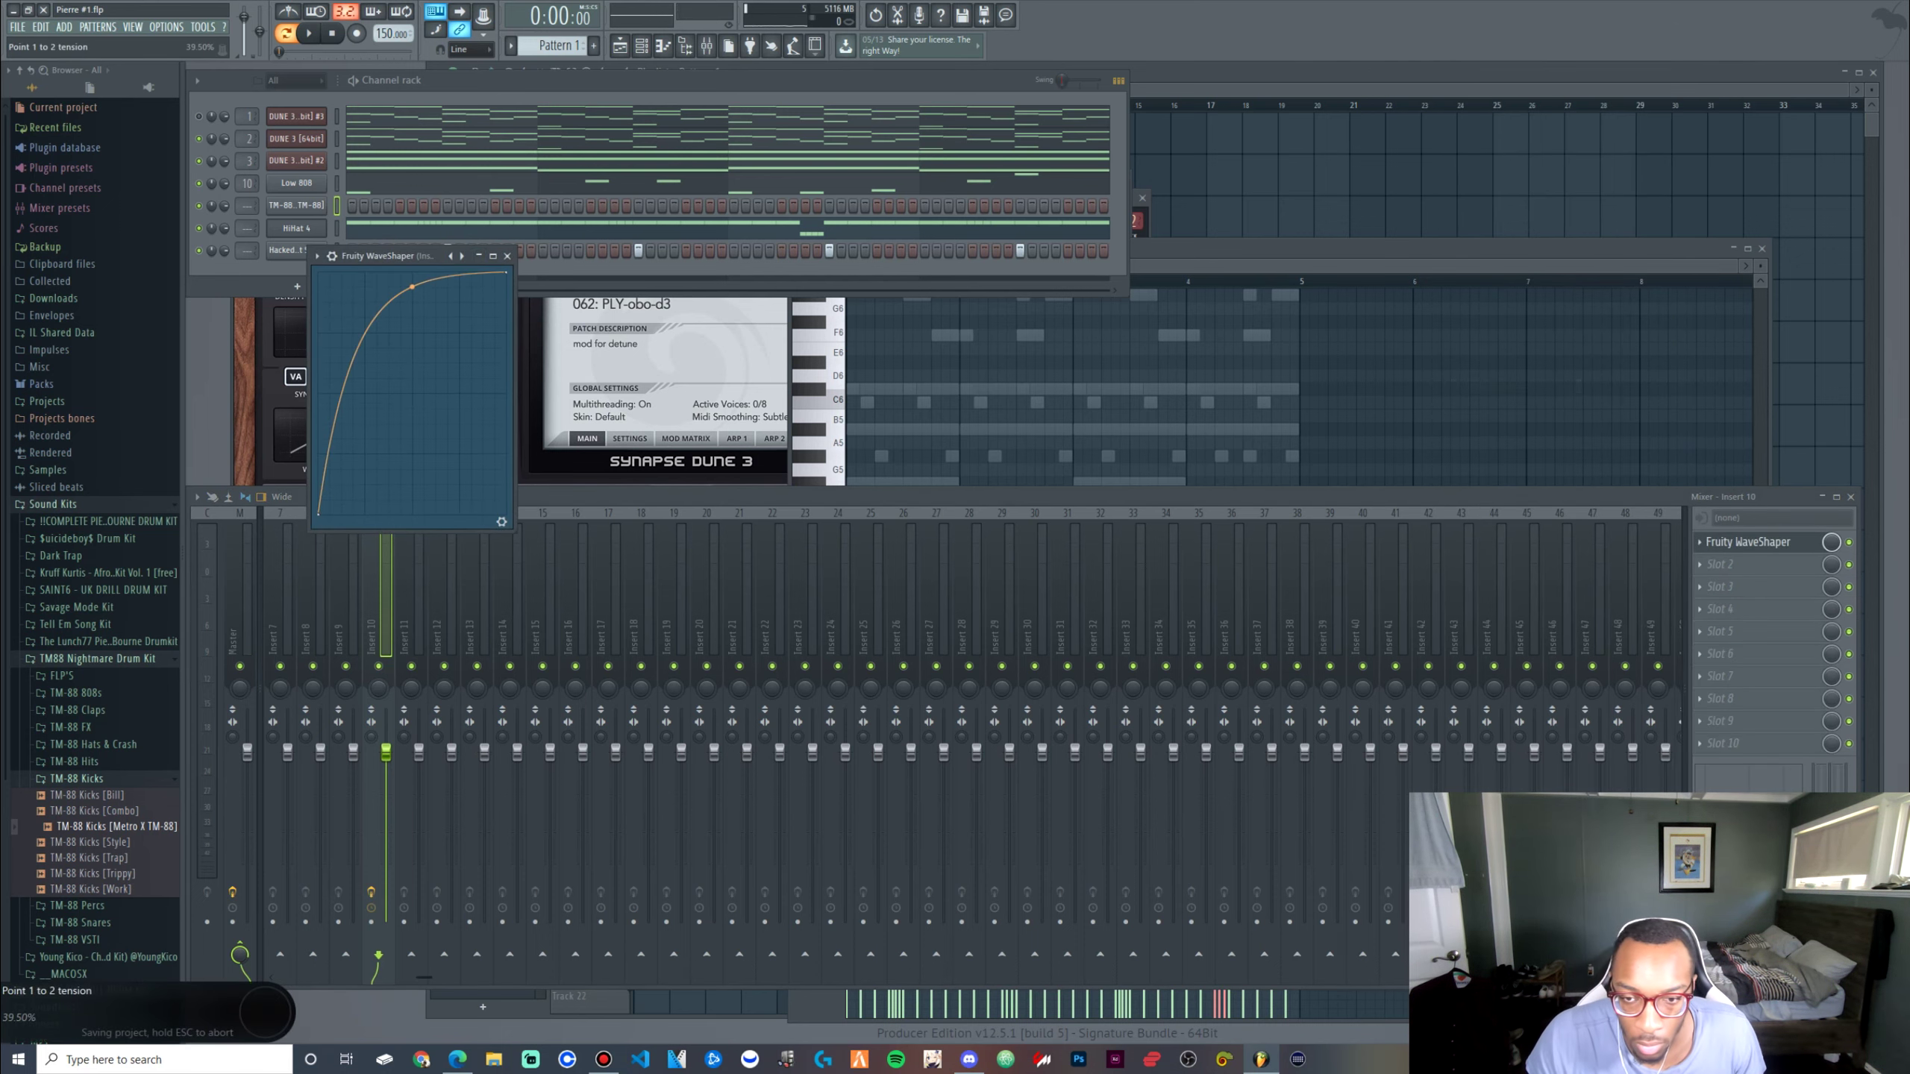
pyautogui.press('space')
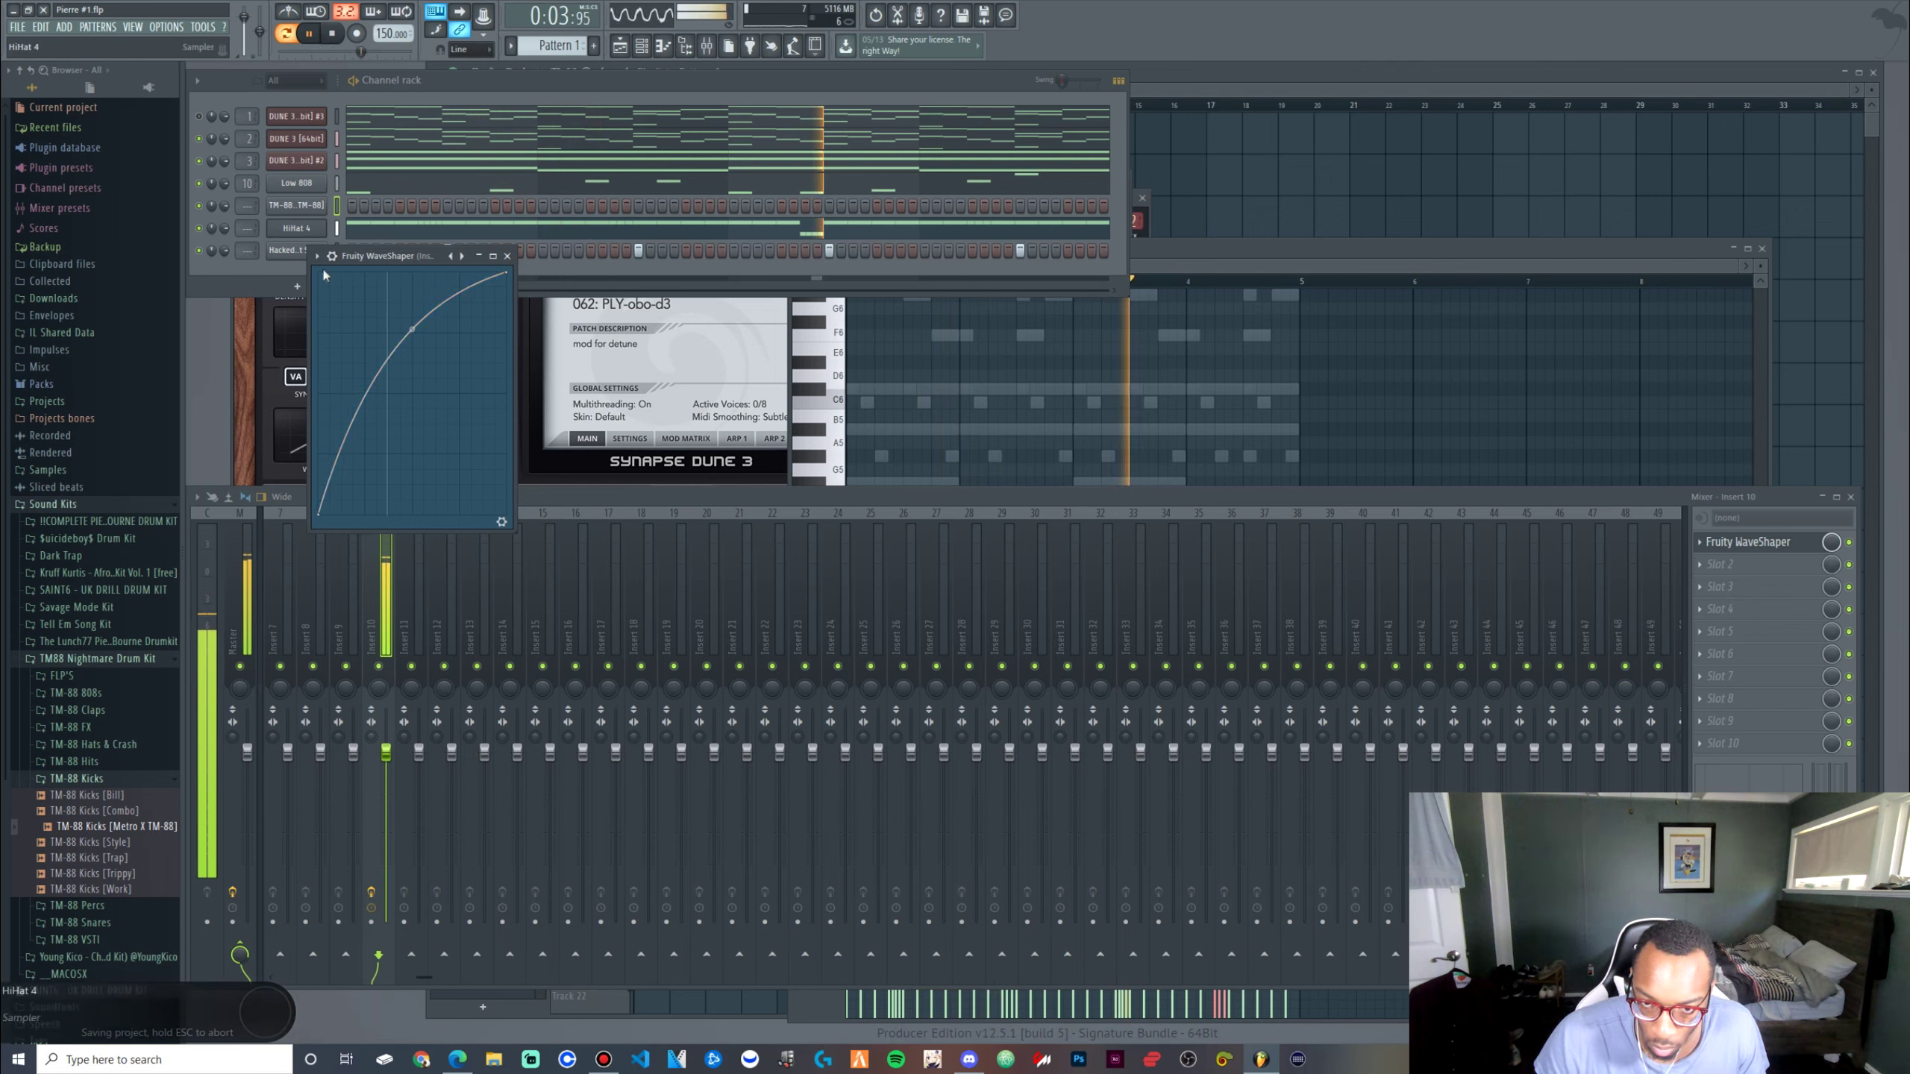
pyautogui.click(305, 276)
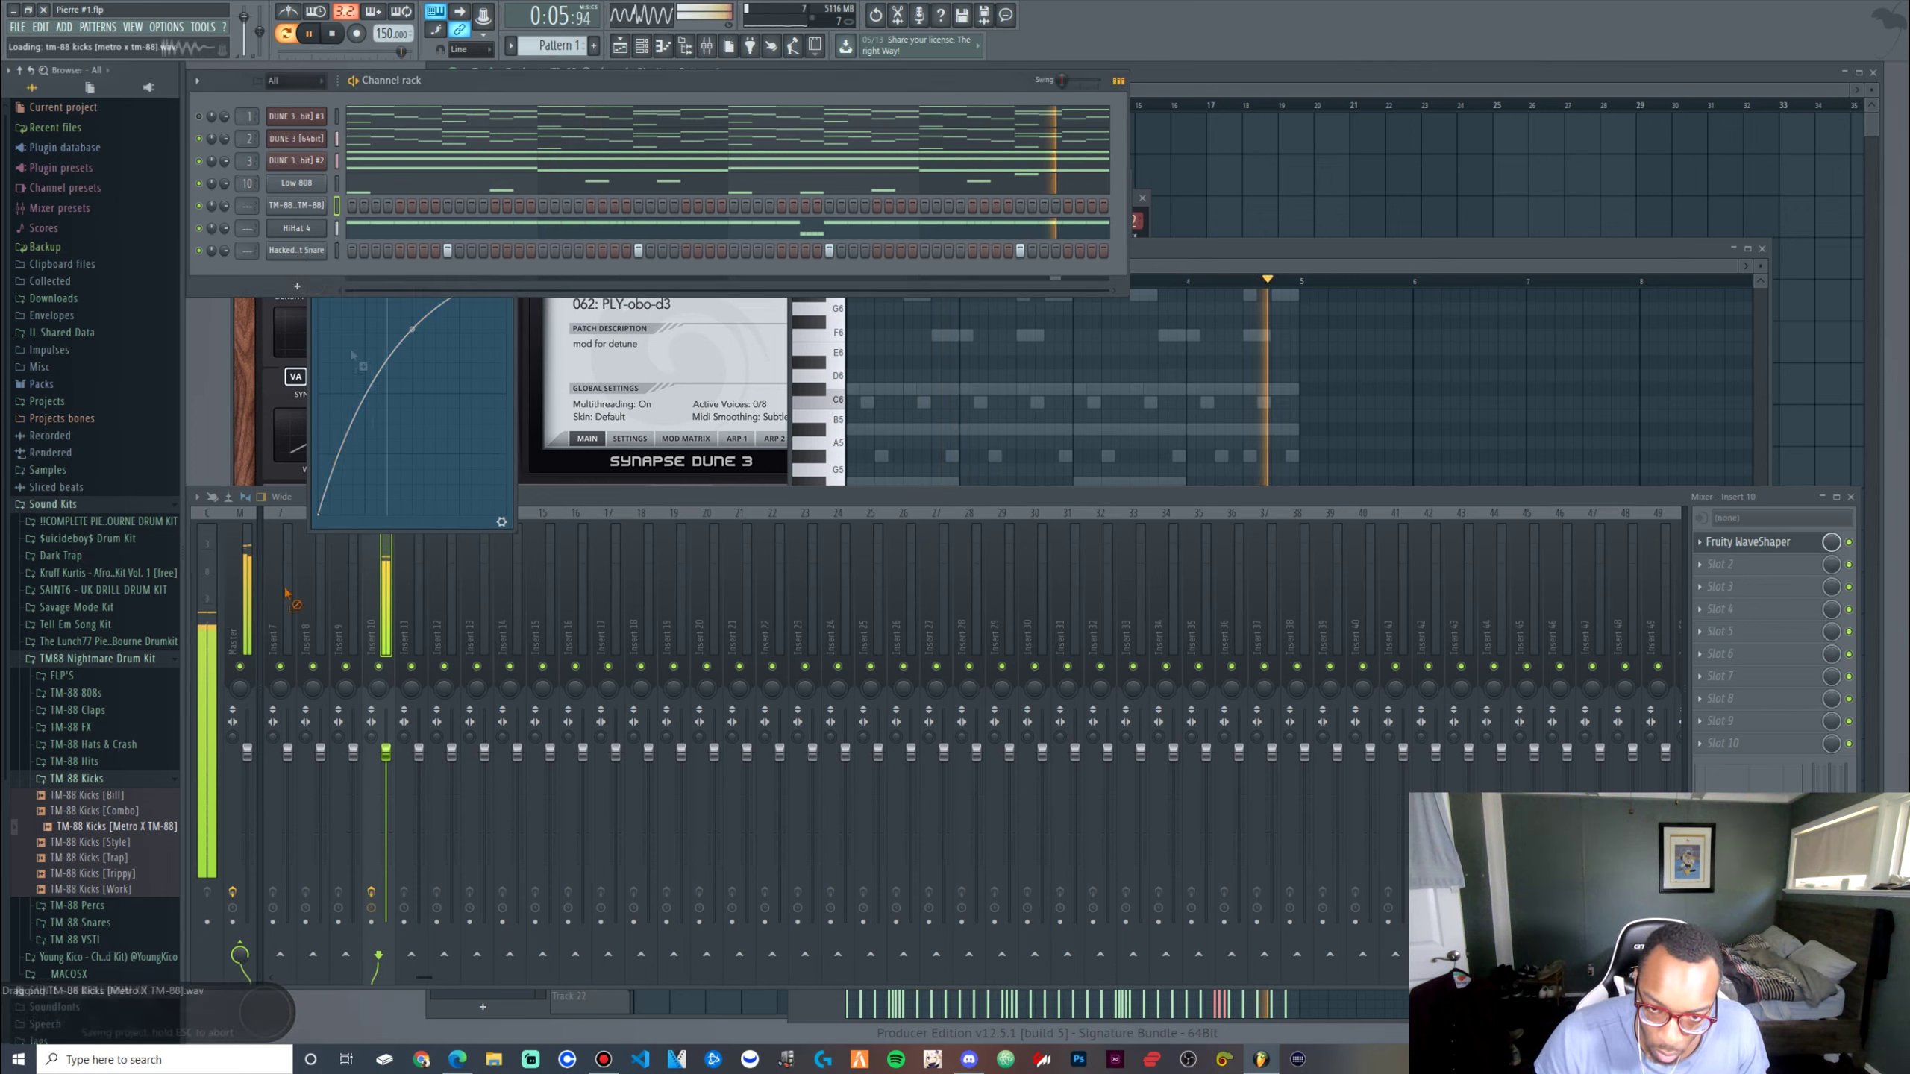
pyautogui.moveTo(332, 257); pyautogui.dragTo(331, 261)
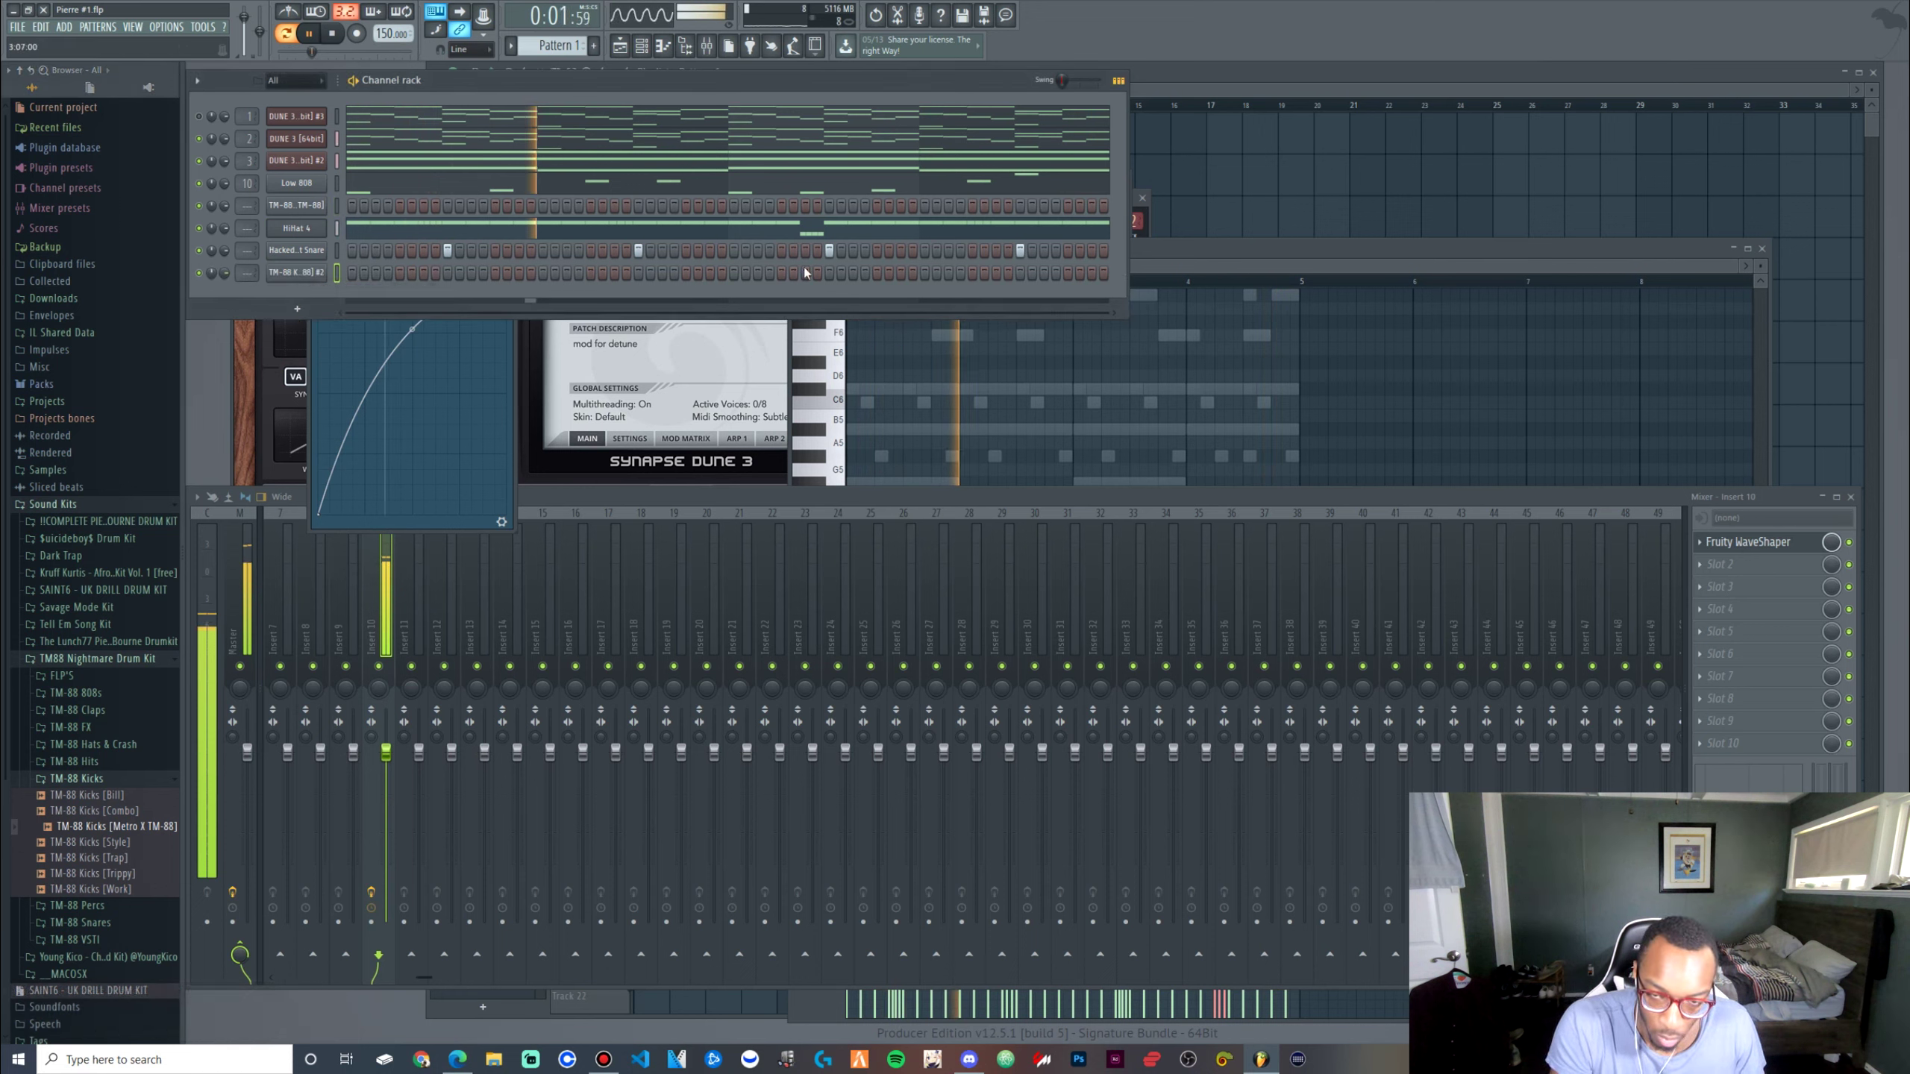
pyautogui.hotkey('alt', 'Up')
pyautogui.hotkey('alt', 'Up')
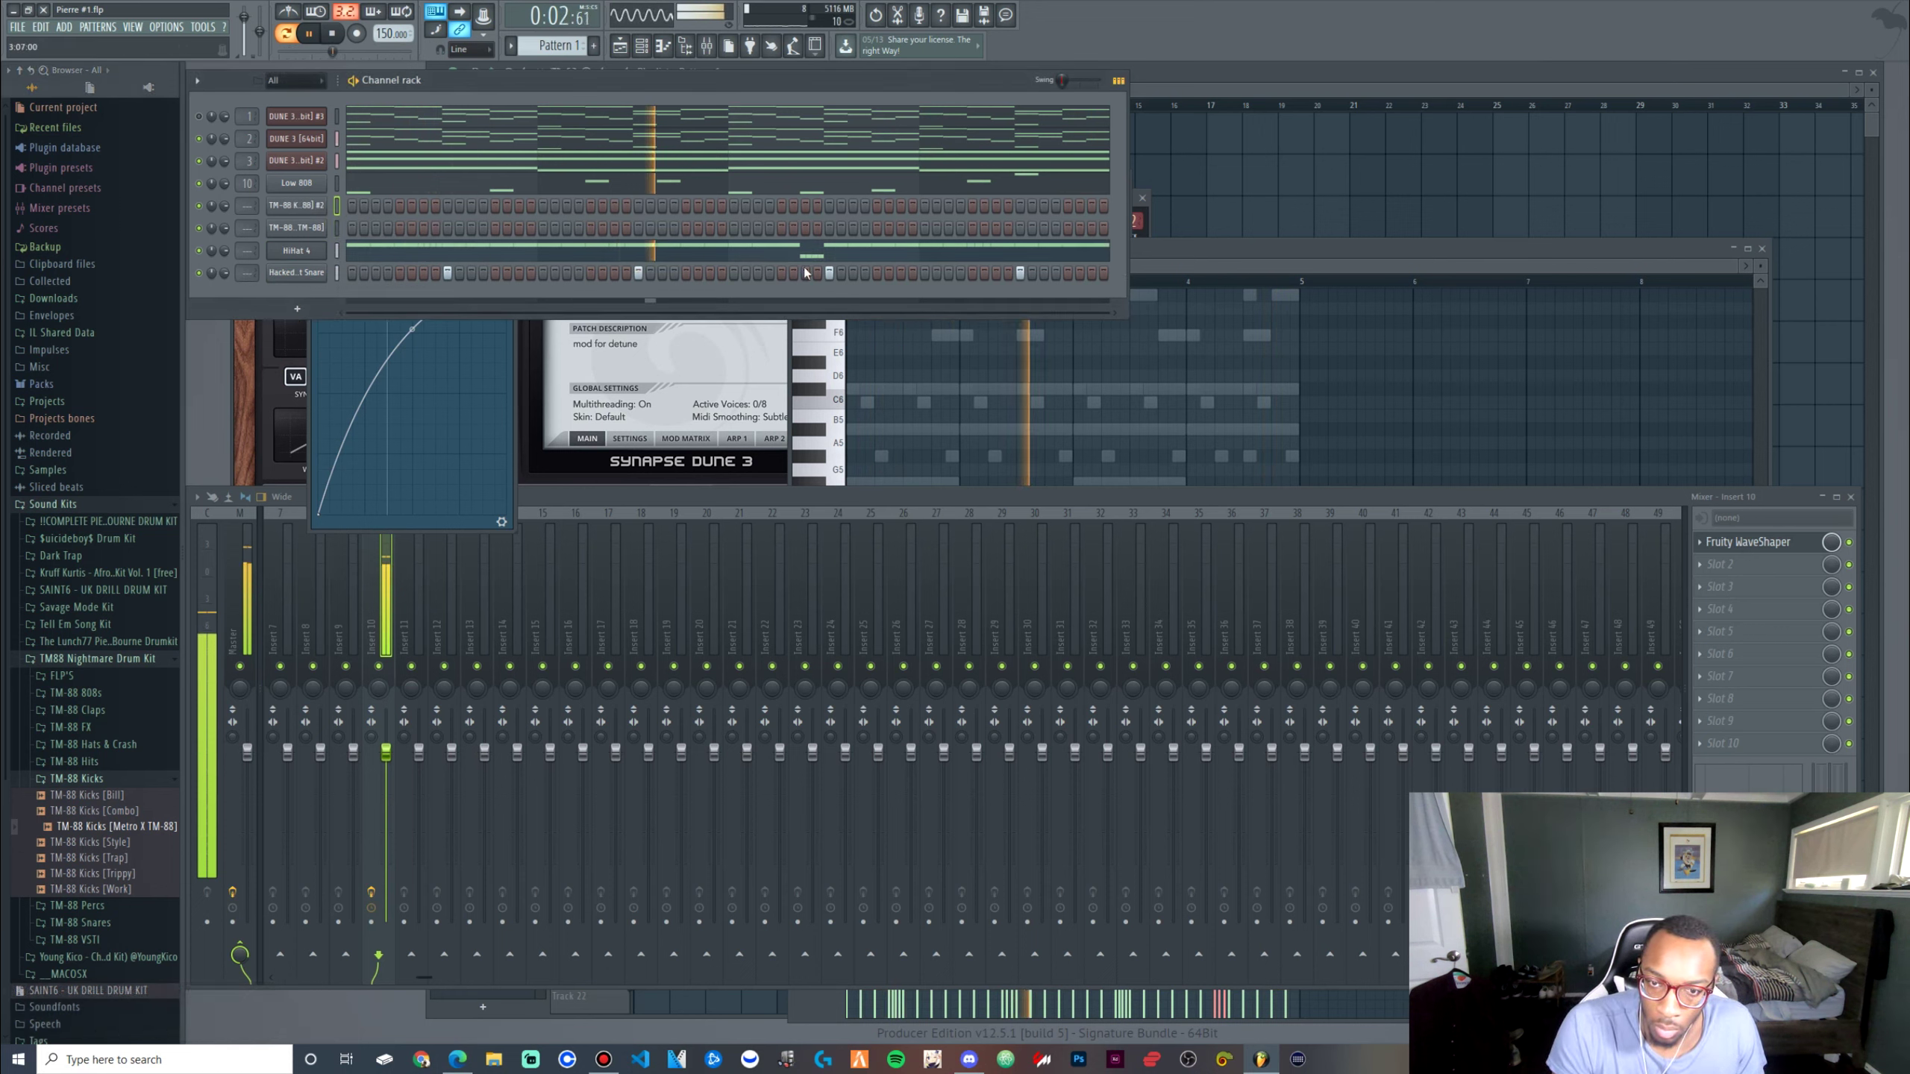
pyautogui.rightClick(319, 217)
pyautogui.click(361, 316)
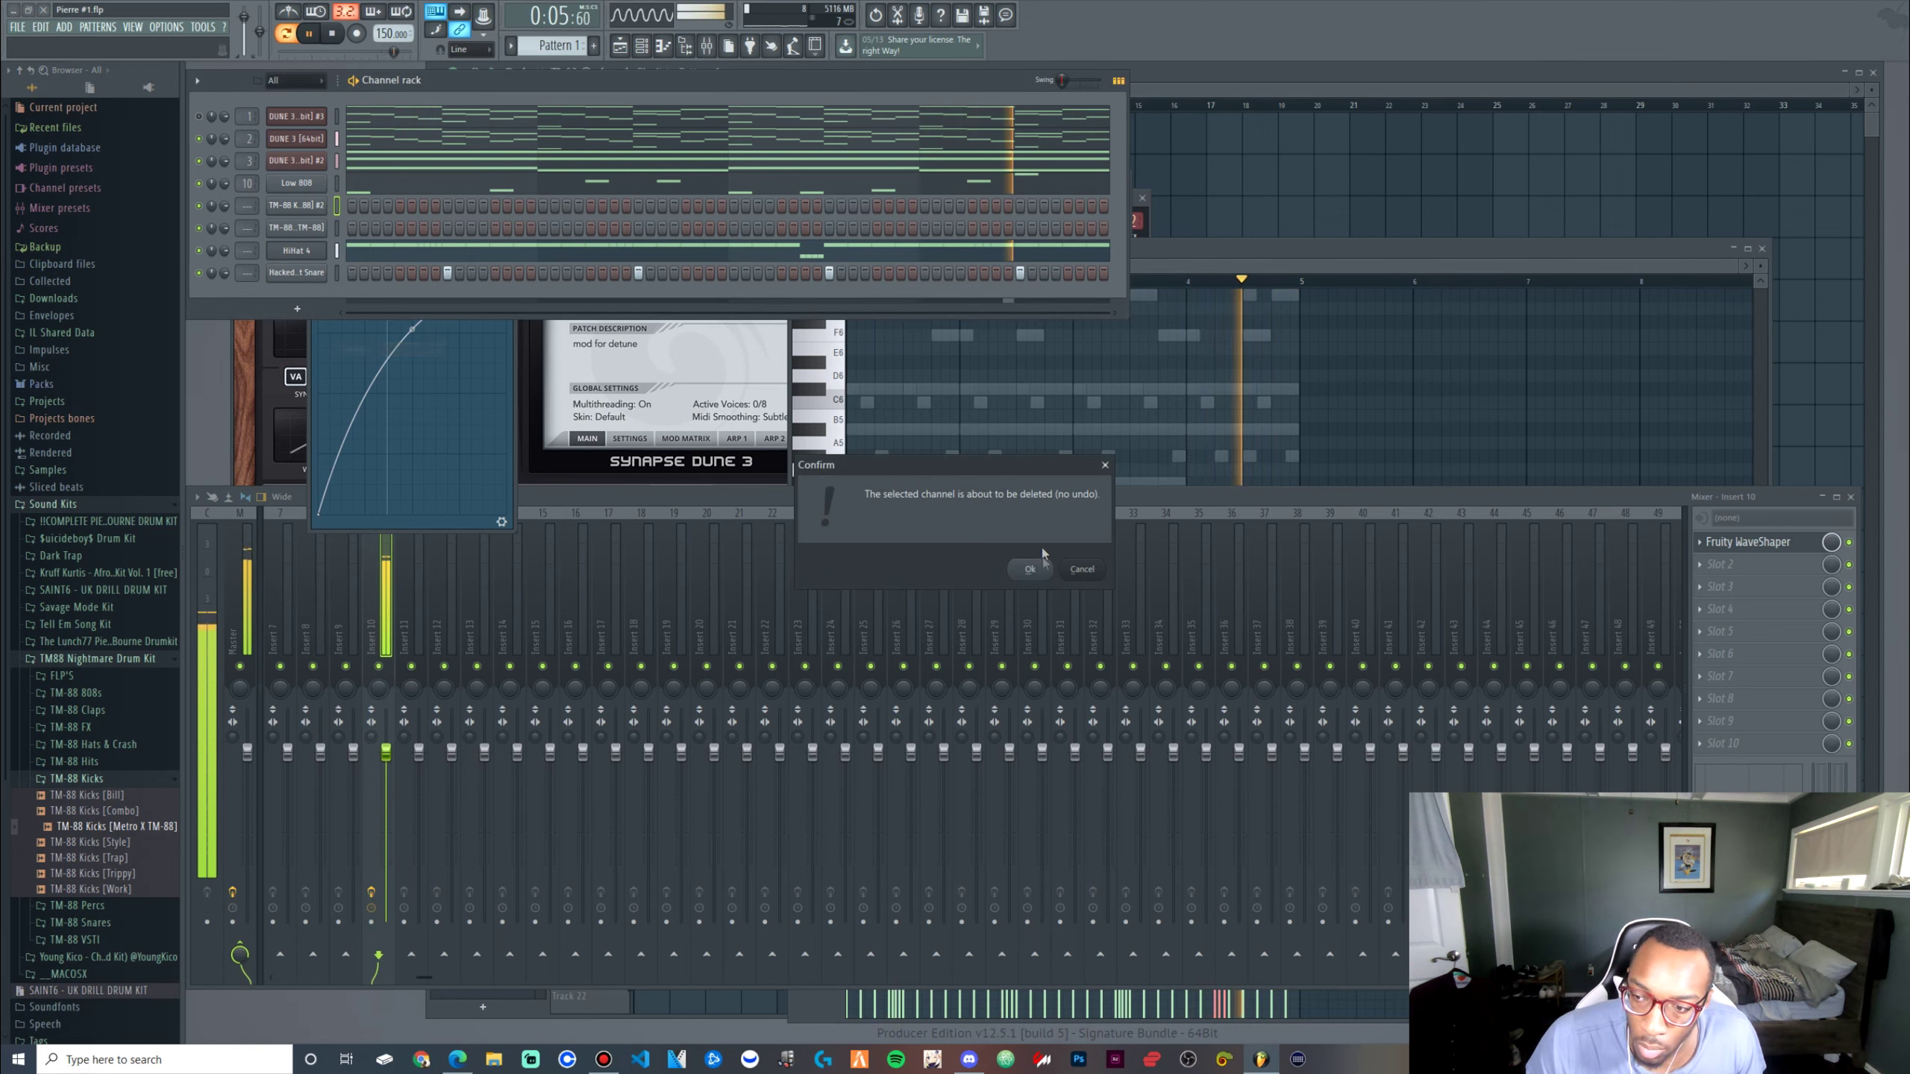
pyautogui.press('Return')
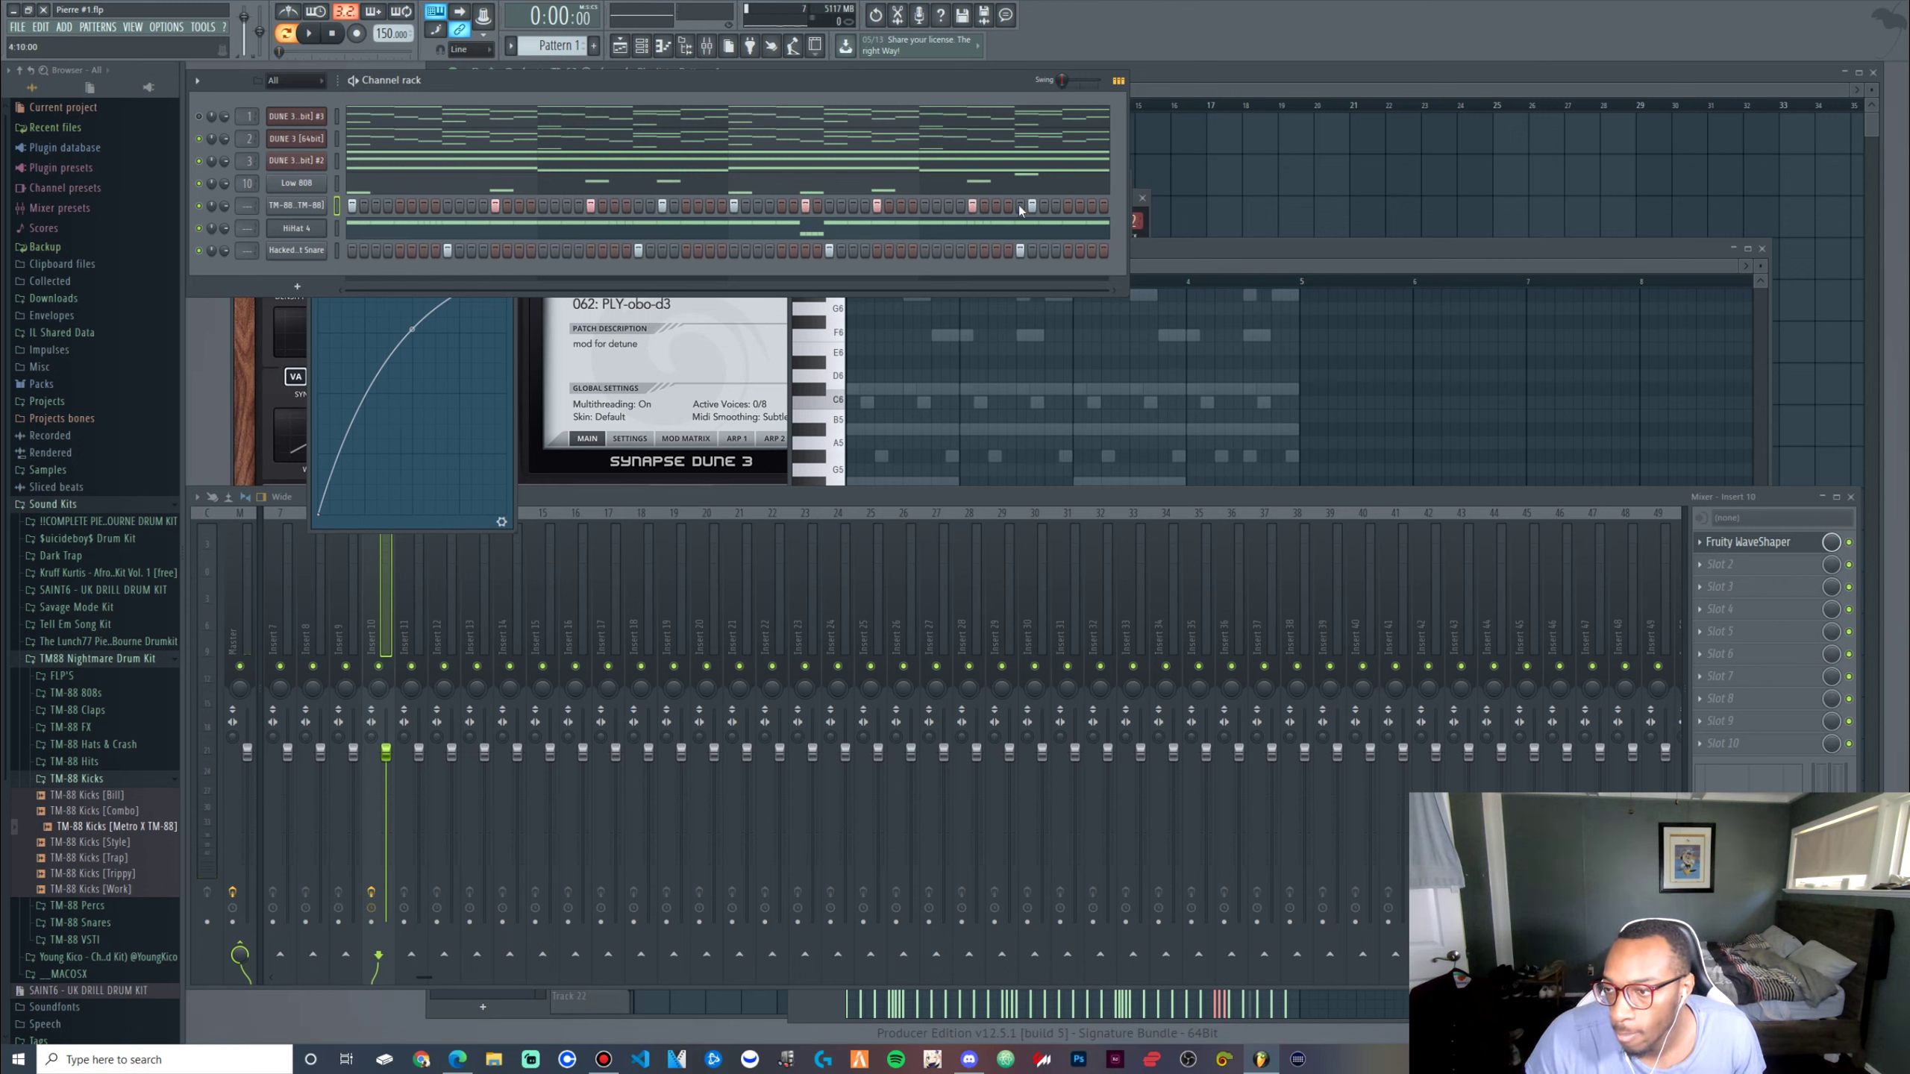
# Complete the TM-88 kick pattern to follow the 808 notes and route the kick to mixer insert 11
pyautogui.rightClick(299, 209)
pyautogui.click(292, 207)
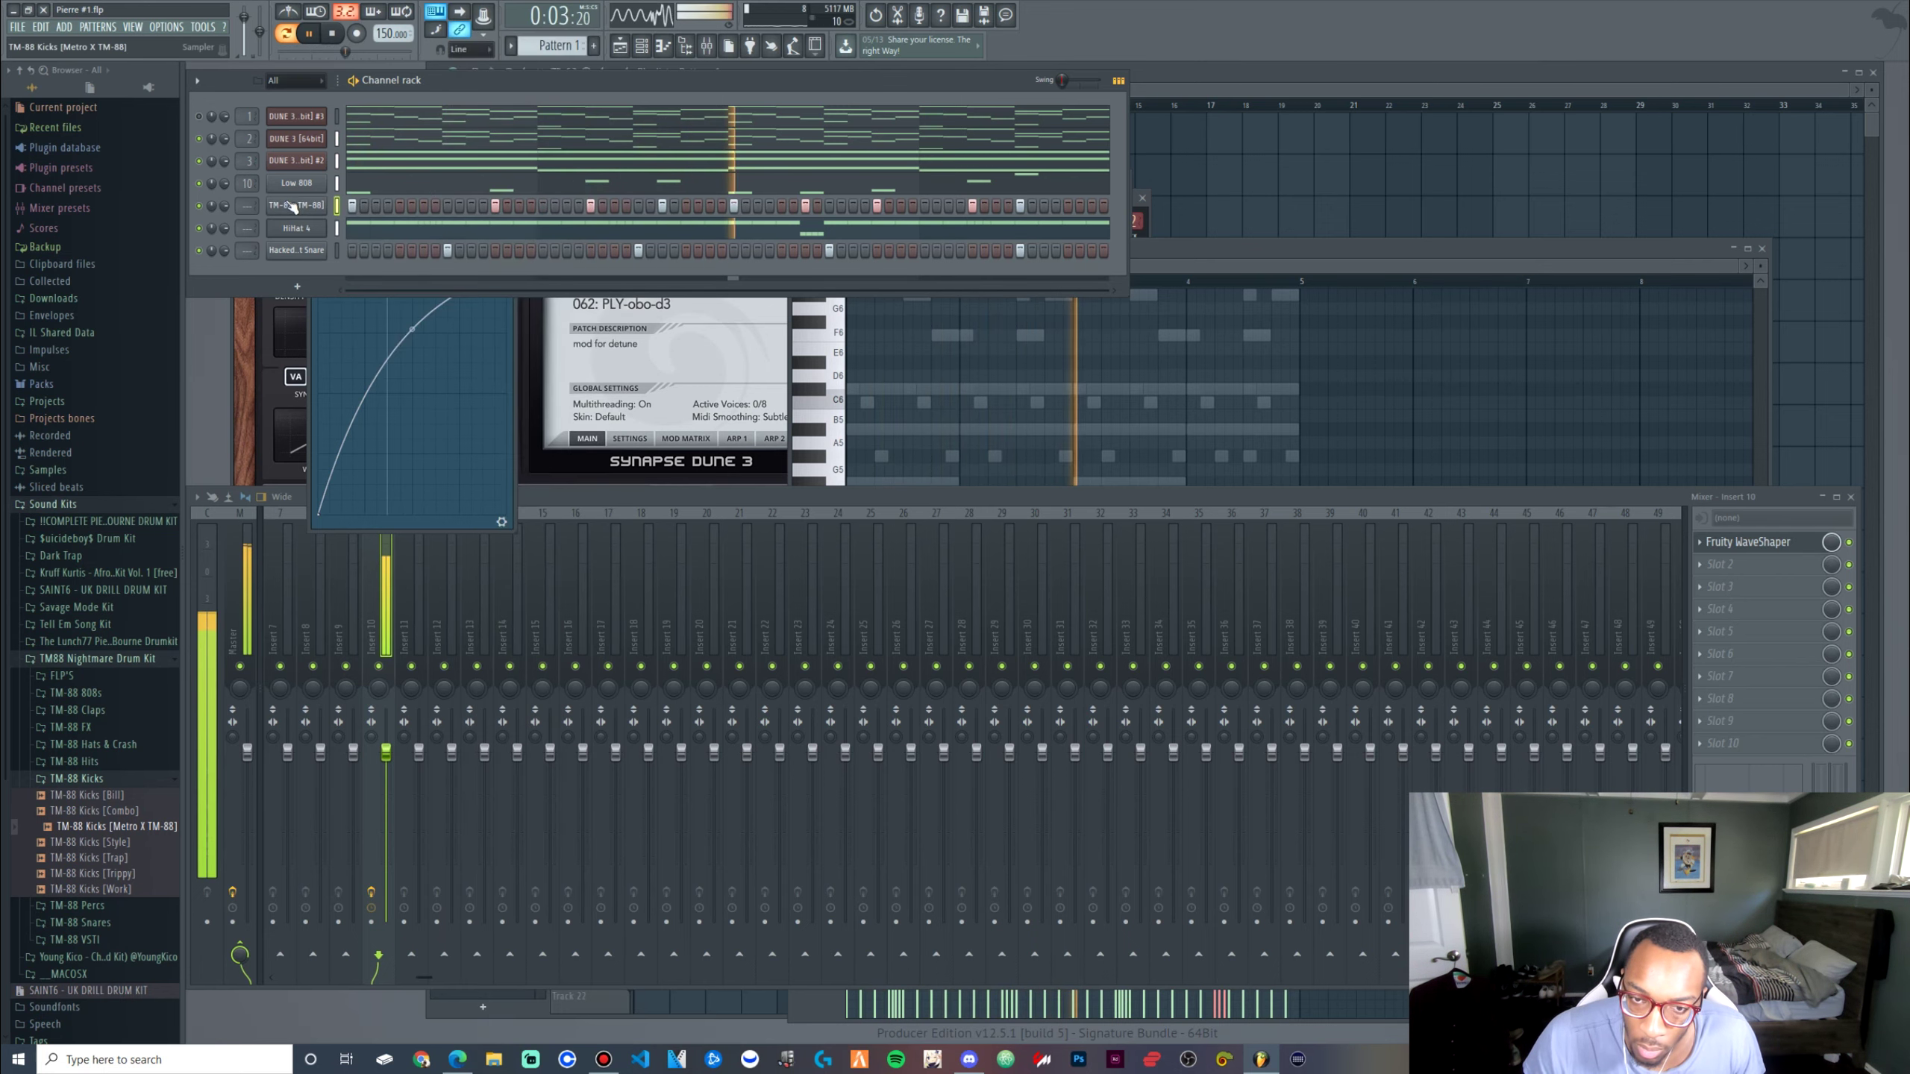
pyautogui.scroll(1, 245, 209)
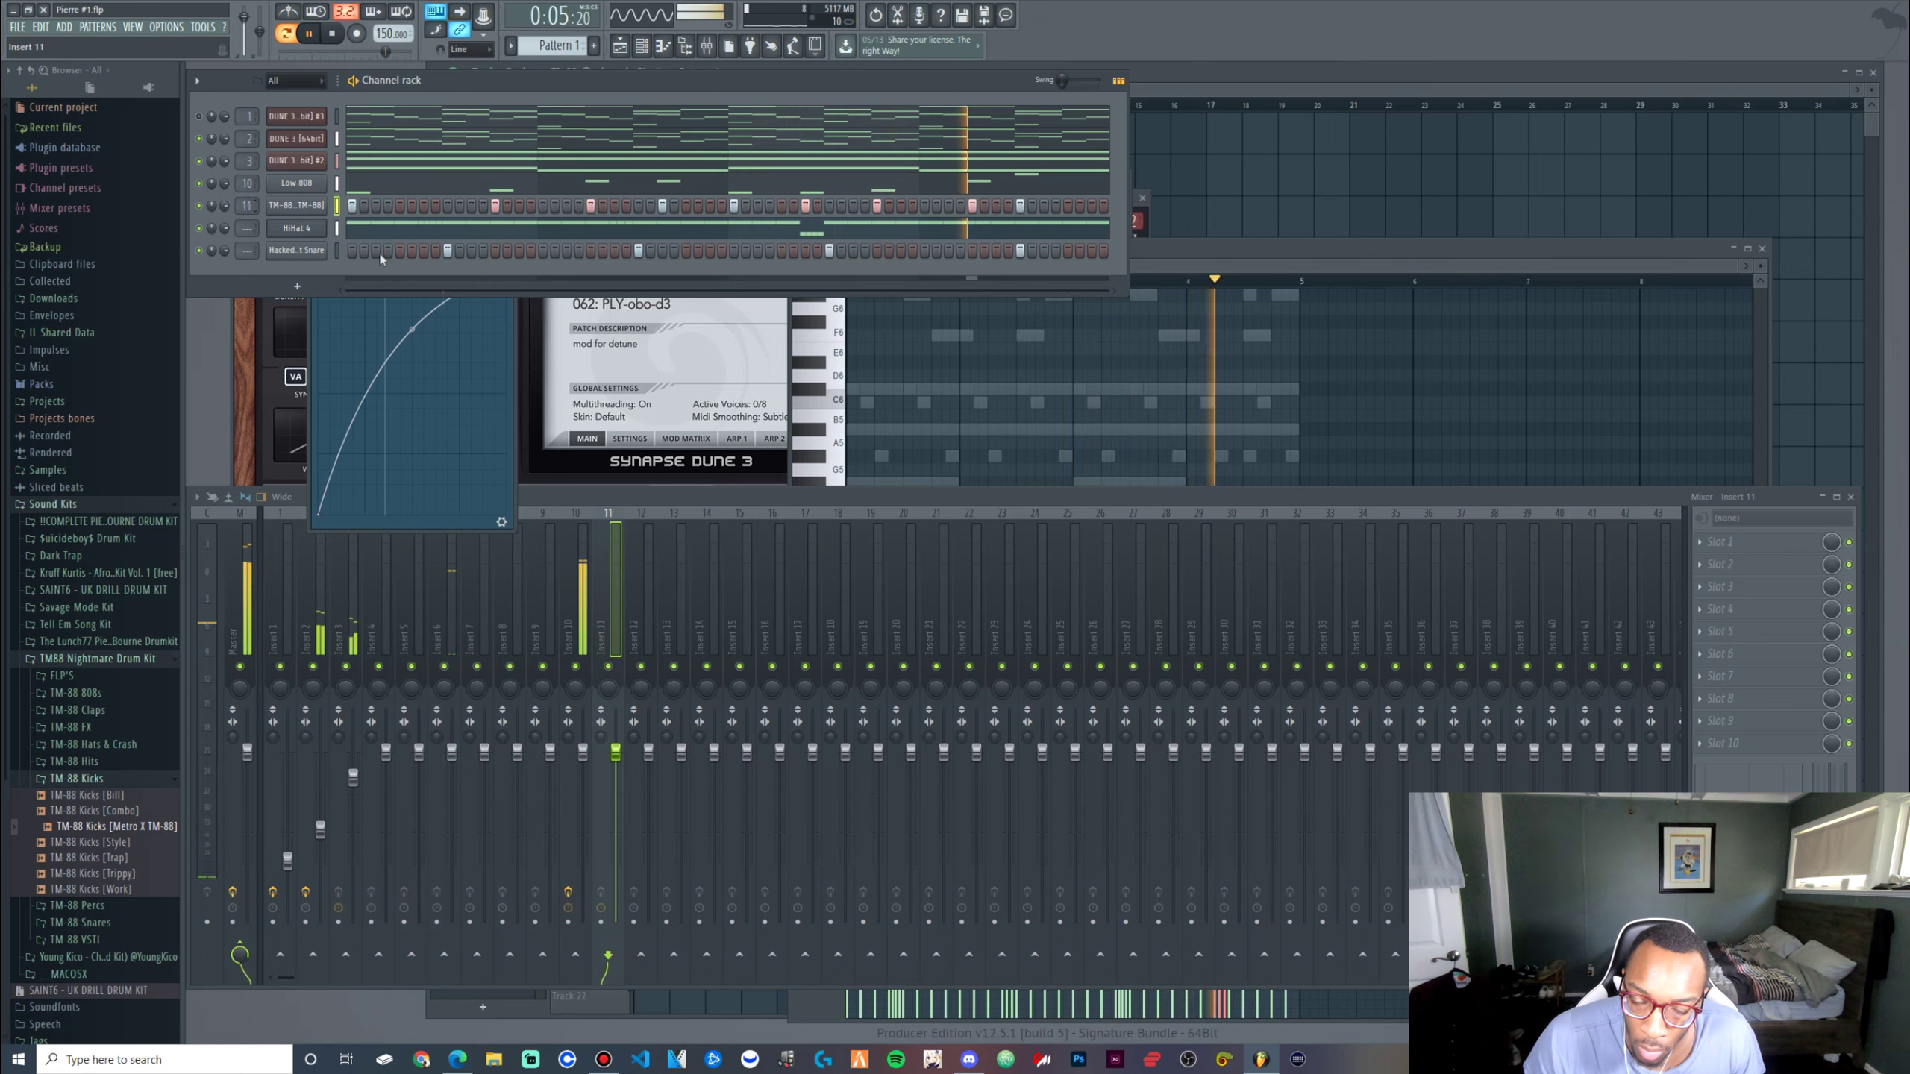
# Load Fruity WaveShaper on the kick's insert 11, bend its curve upward, and move its window clear of the channel rack
pyautogui.click(1765, 552)
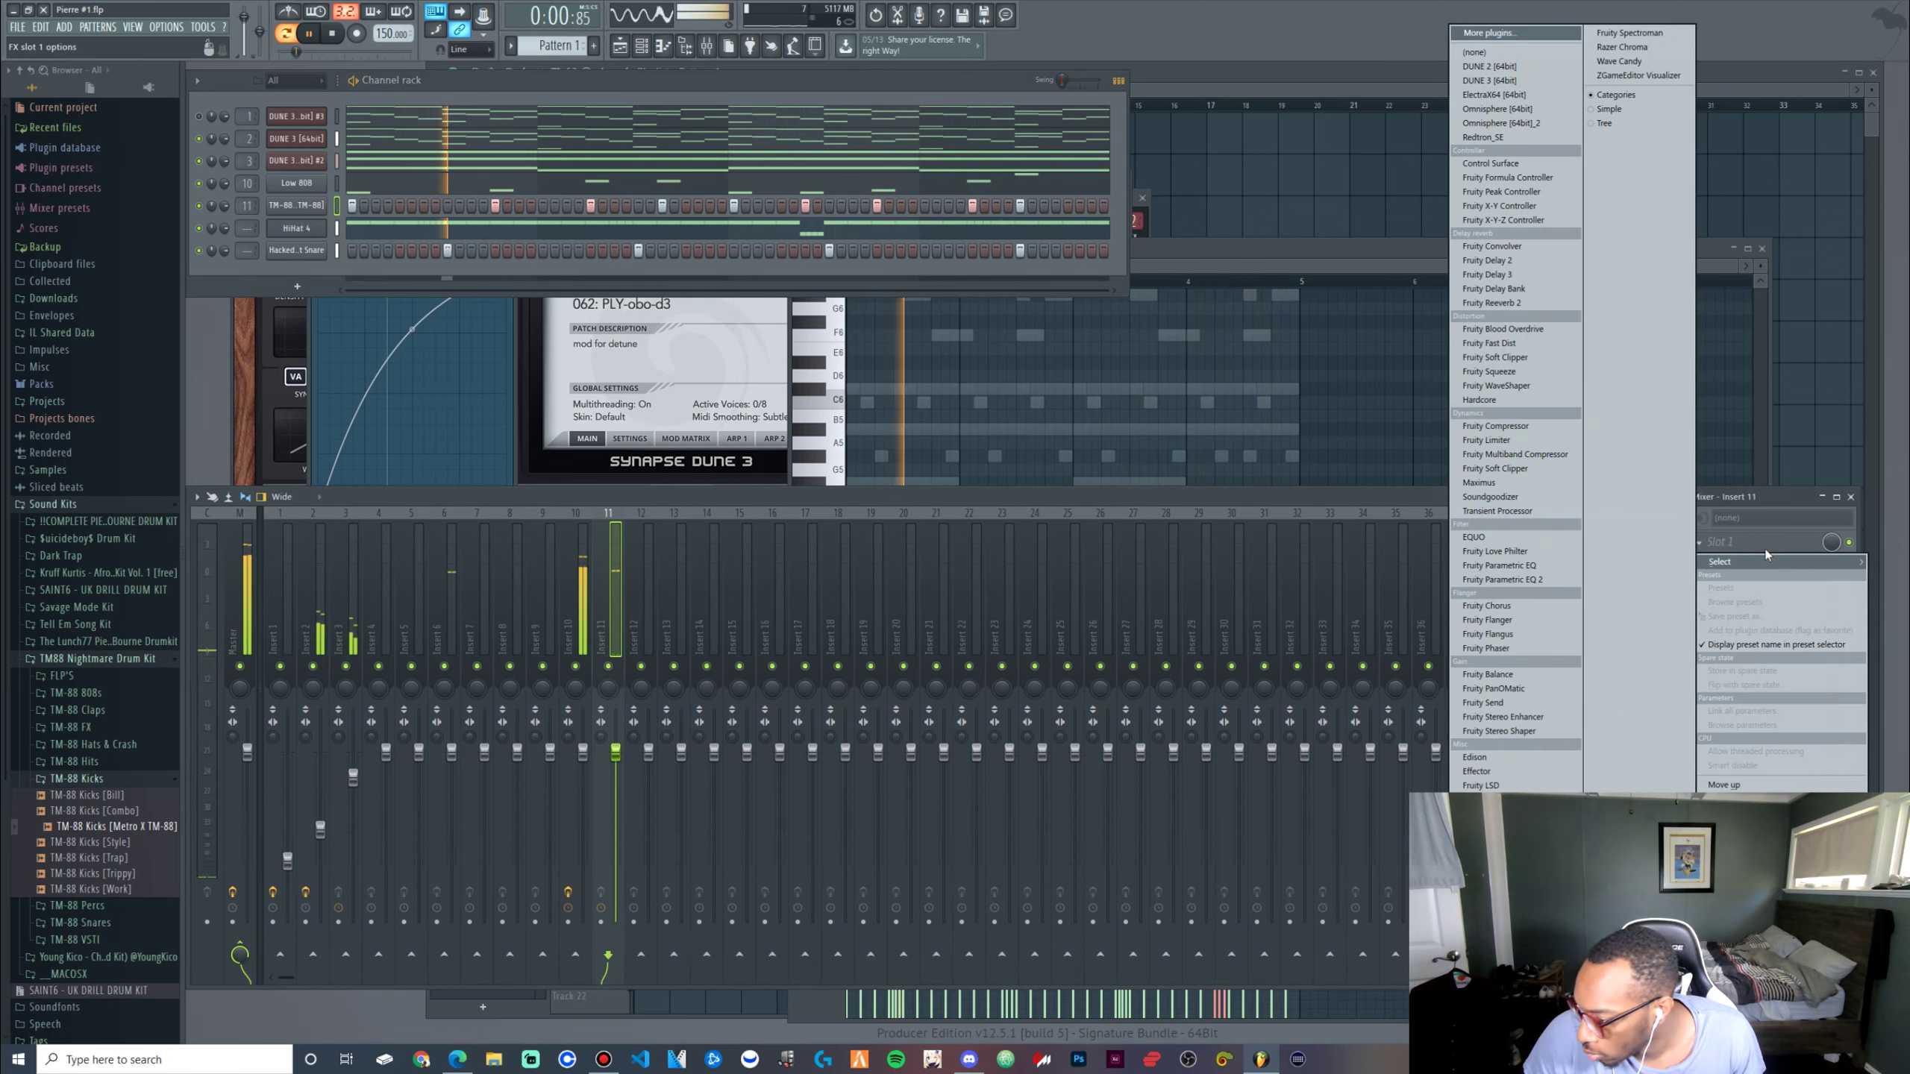
pyautogui.click(1531, 386)
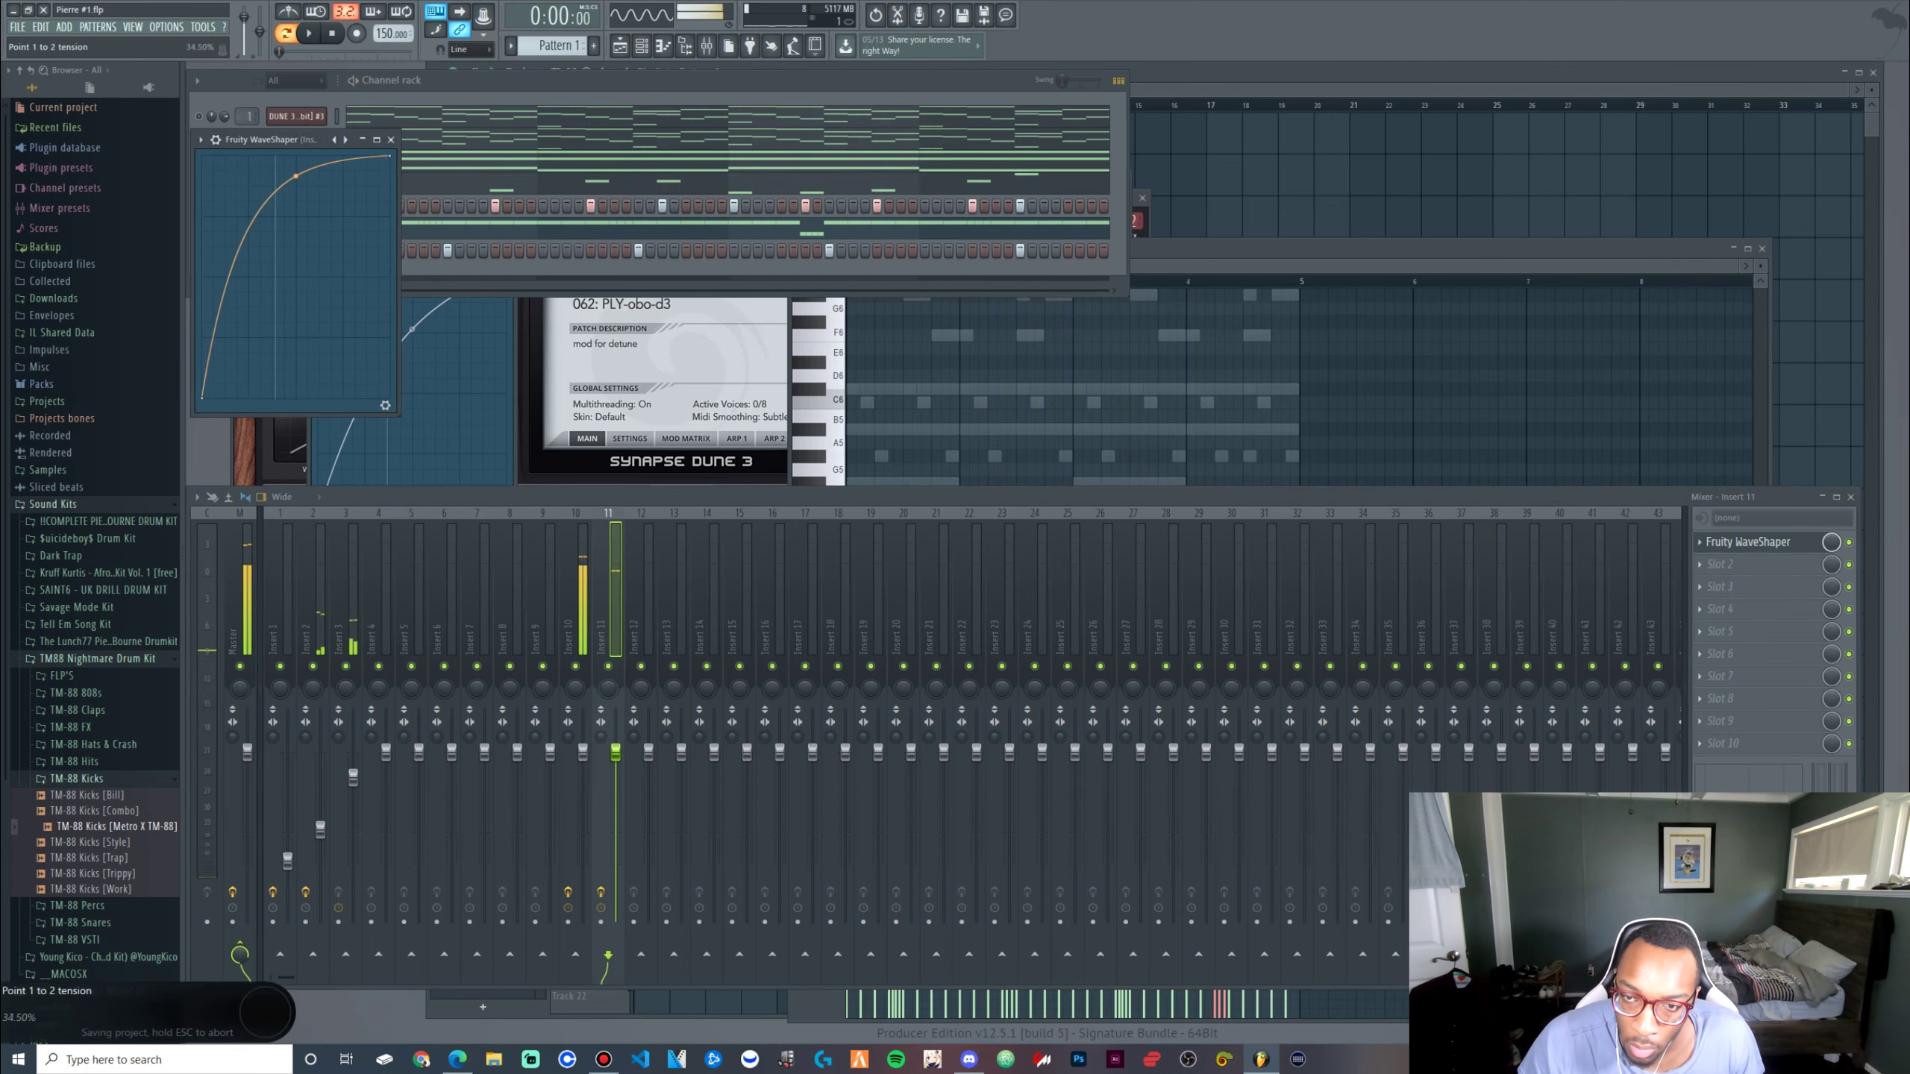
pyautogui.moveTo(297, 140); pyautogui.dragTo(555, 299)
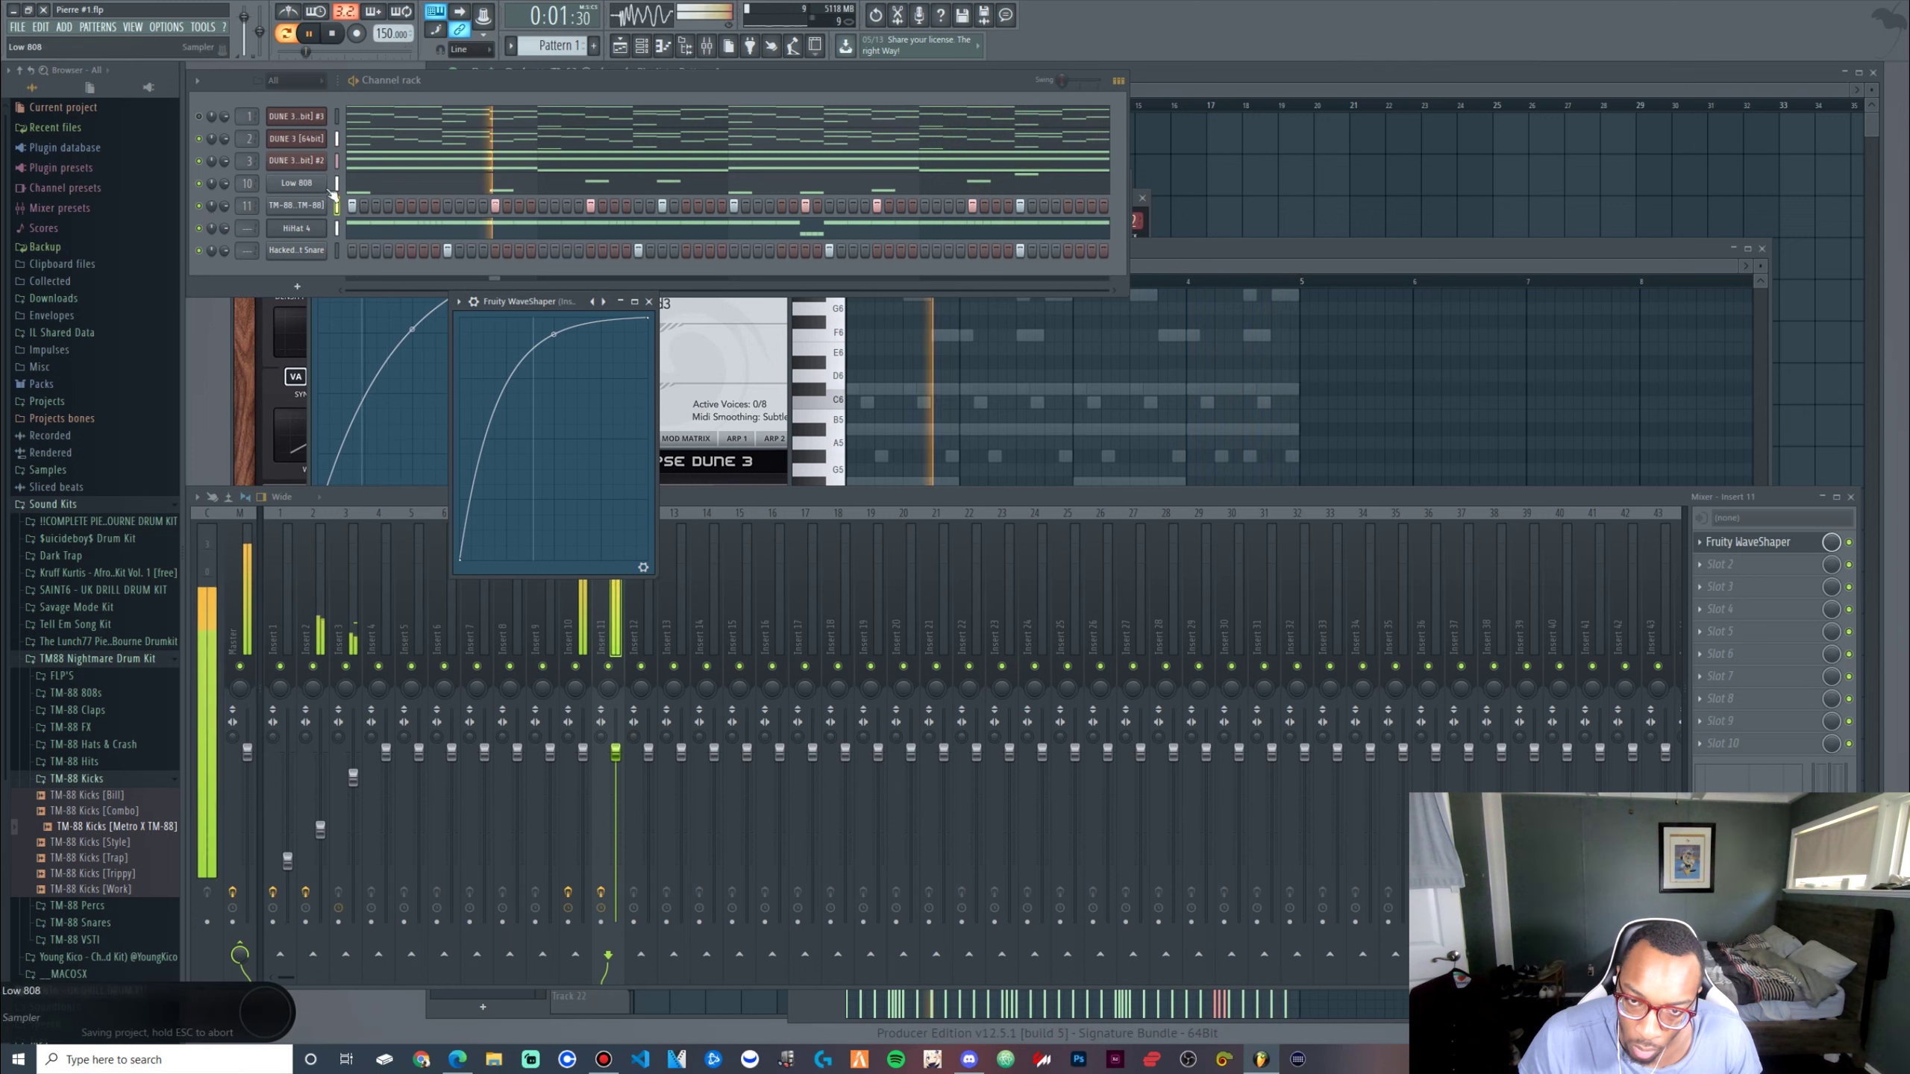
# Route the 808, kick, hi-hat and snare channels to consecutive mixer tracks starting at insert 10, and save the project
pyautogui.rightClick(586, 519)
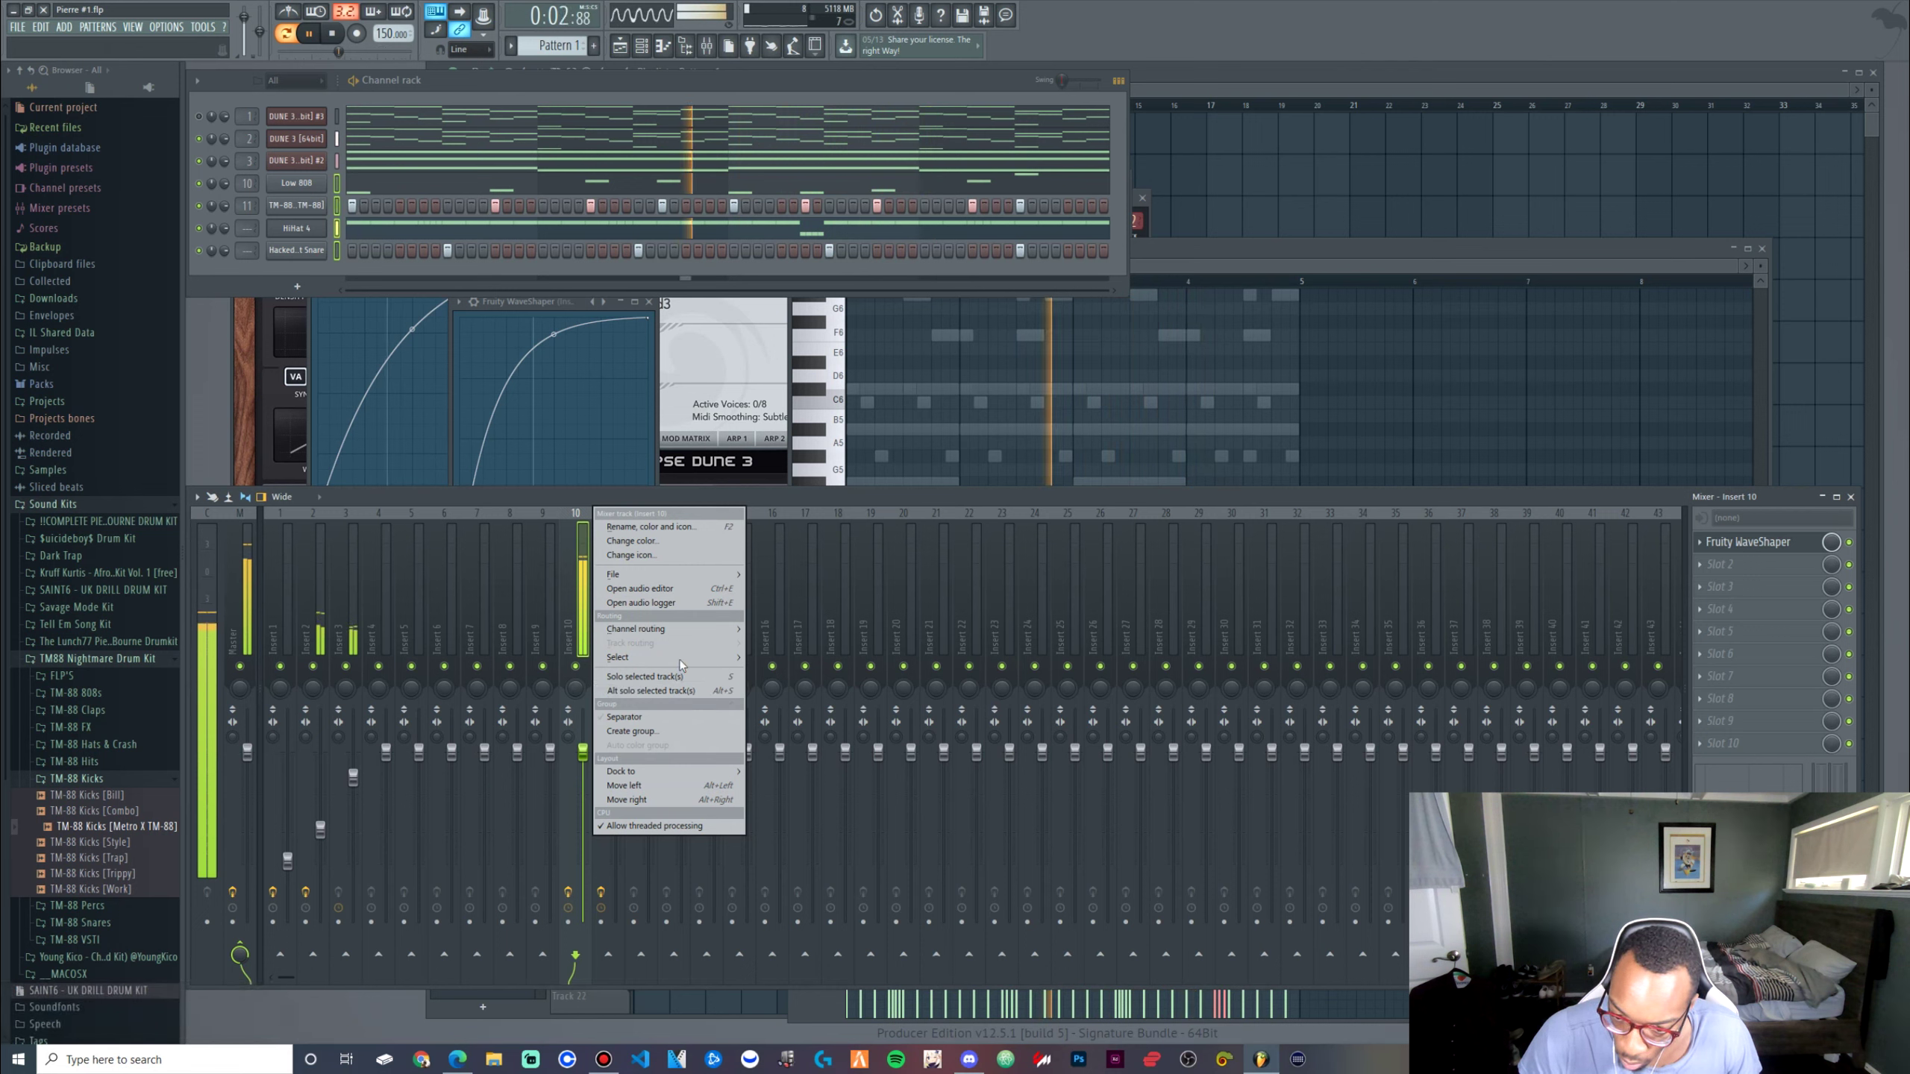
pyautogui.moveTo(714, 629)
pyautogui.click(808, 645)
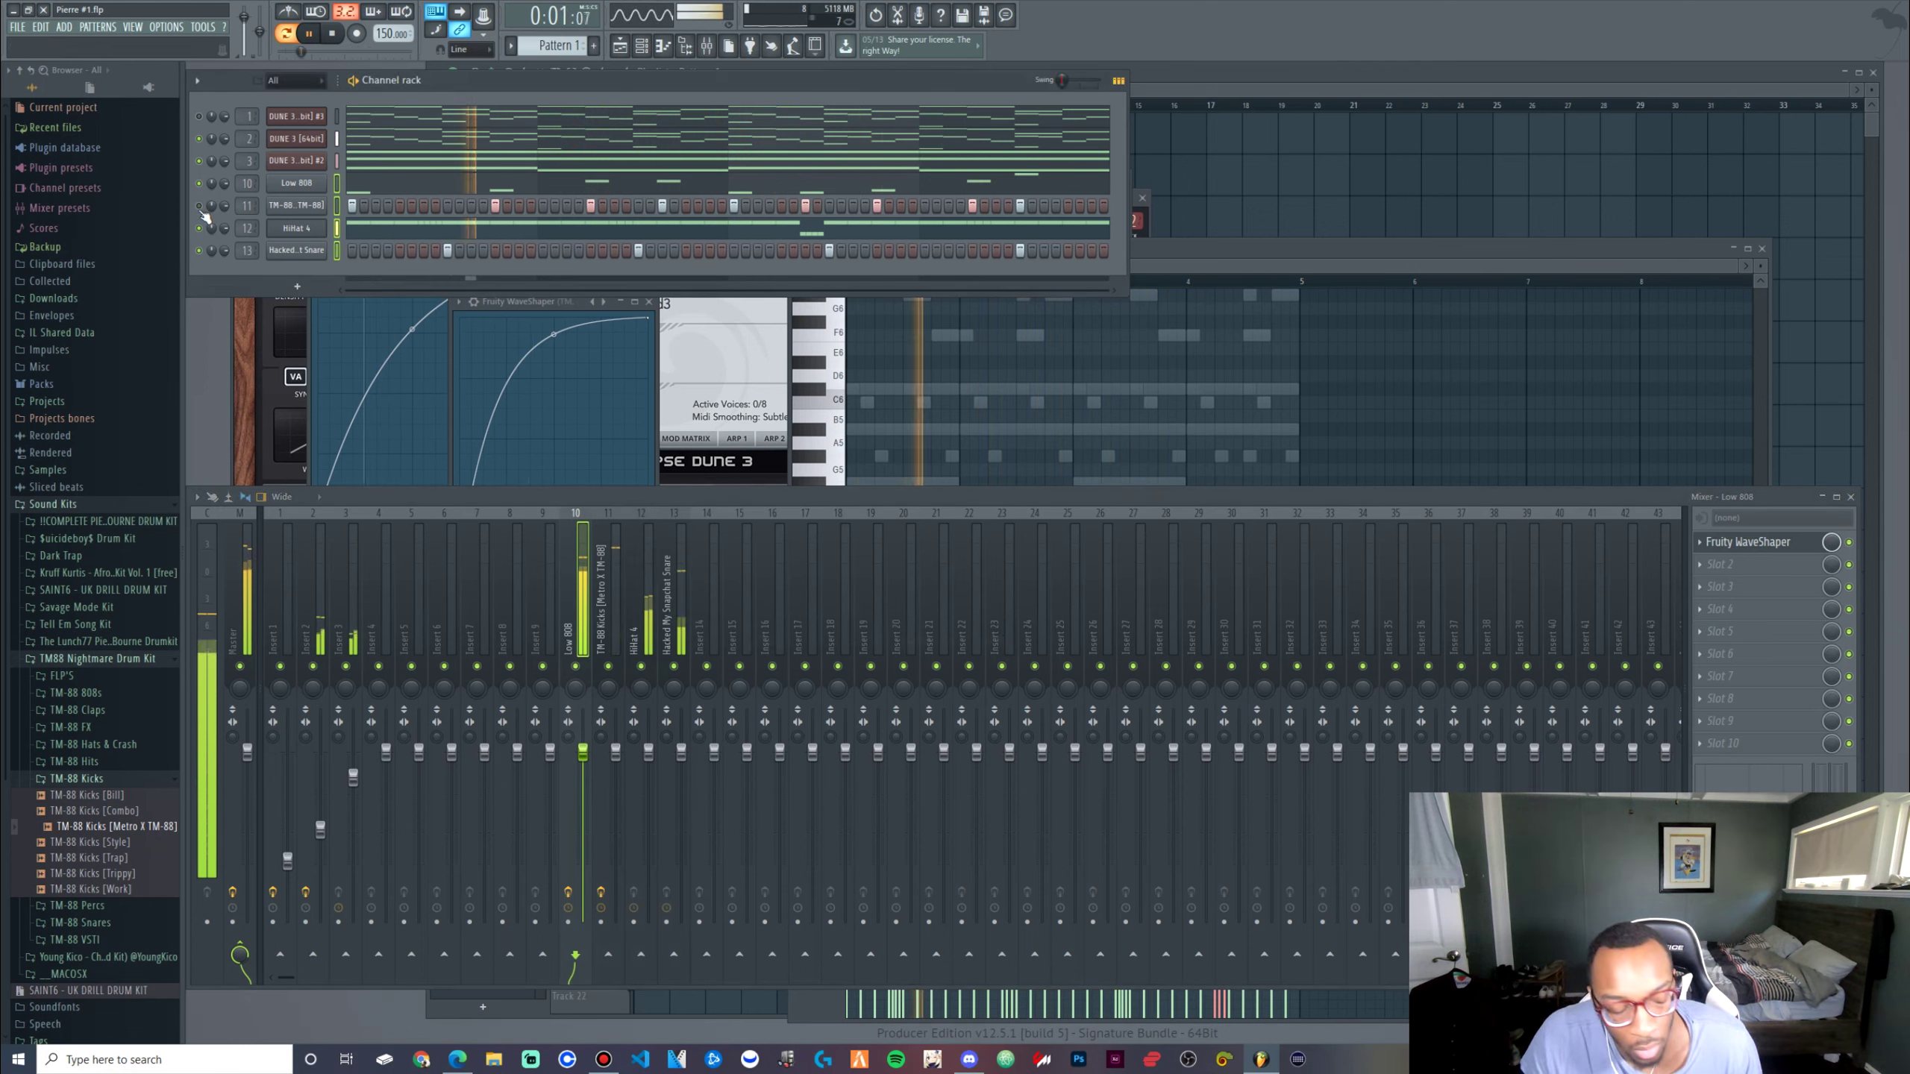
pyautogui.hotkey('ctrl', 's')
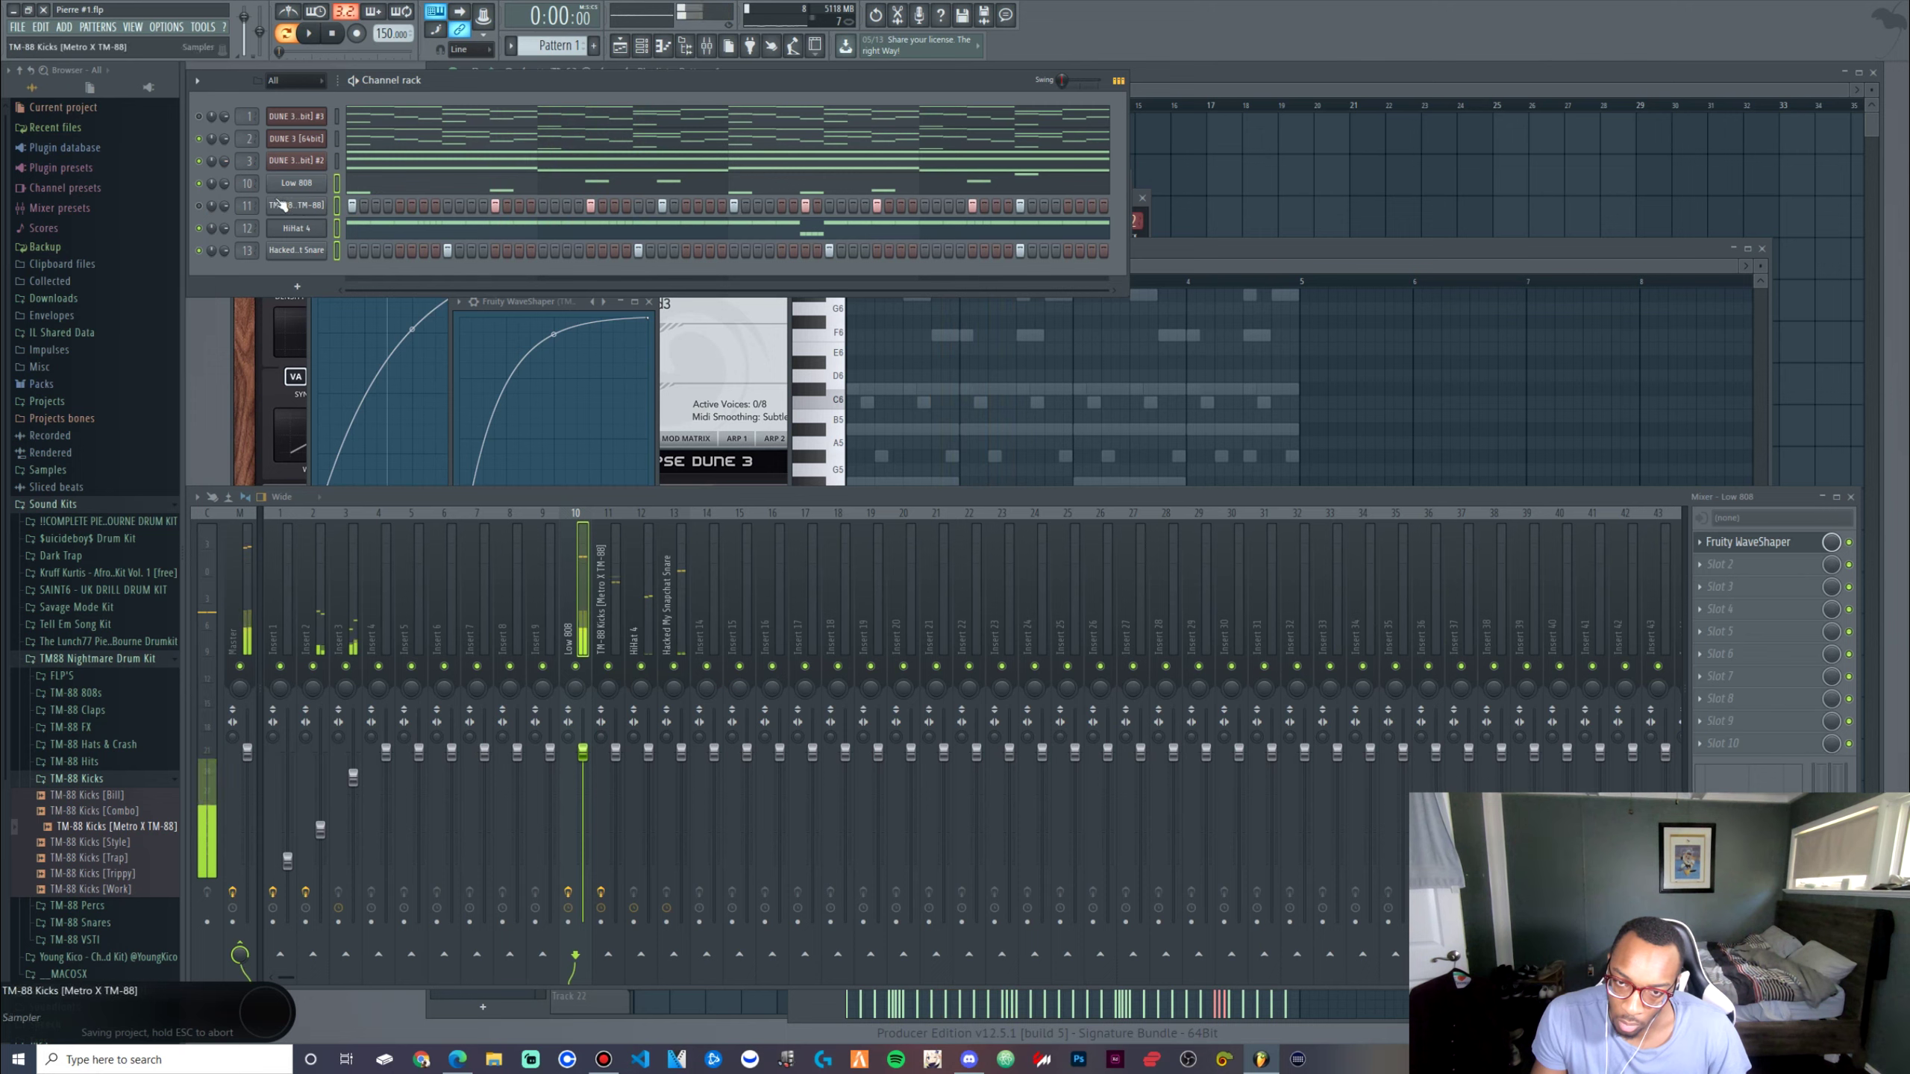
# Mute the TM-88 kick's mixer track during playback
pyautogui.click(1261, 262)
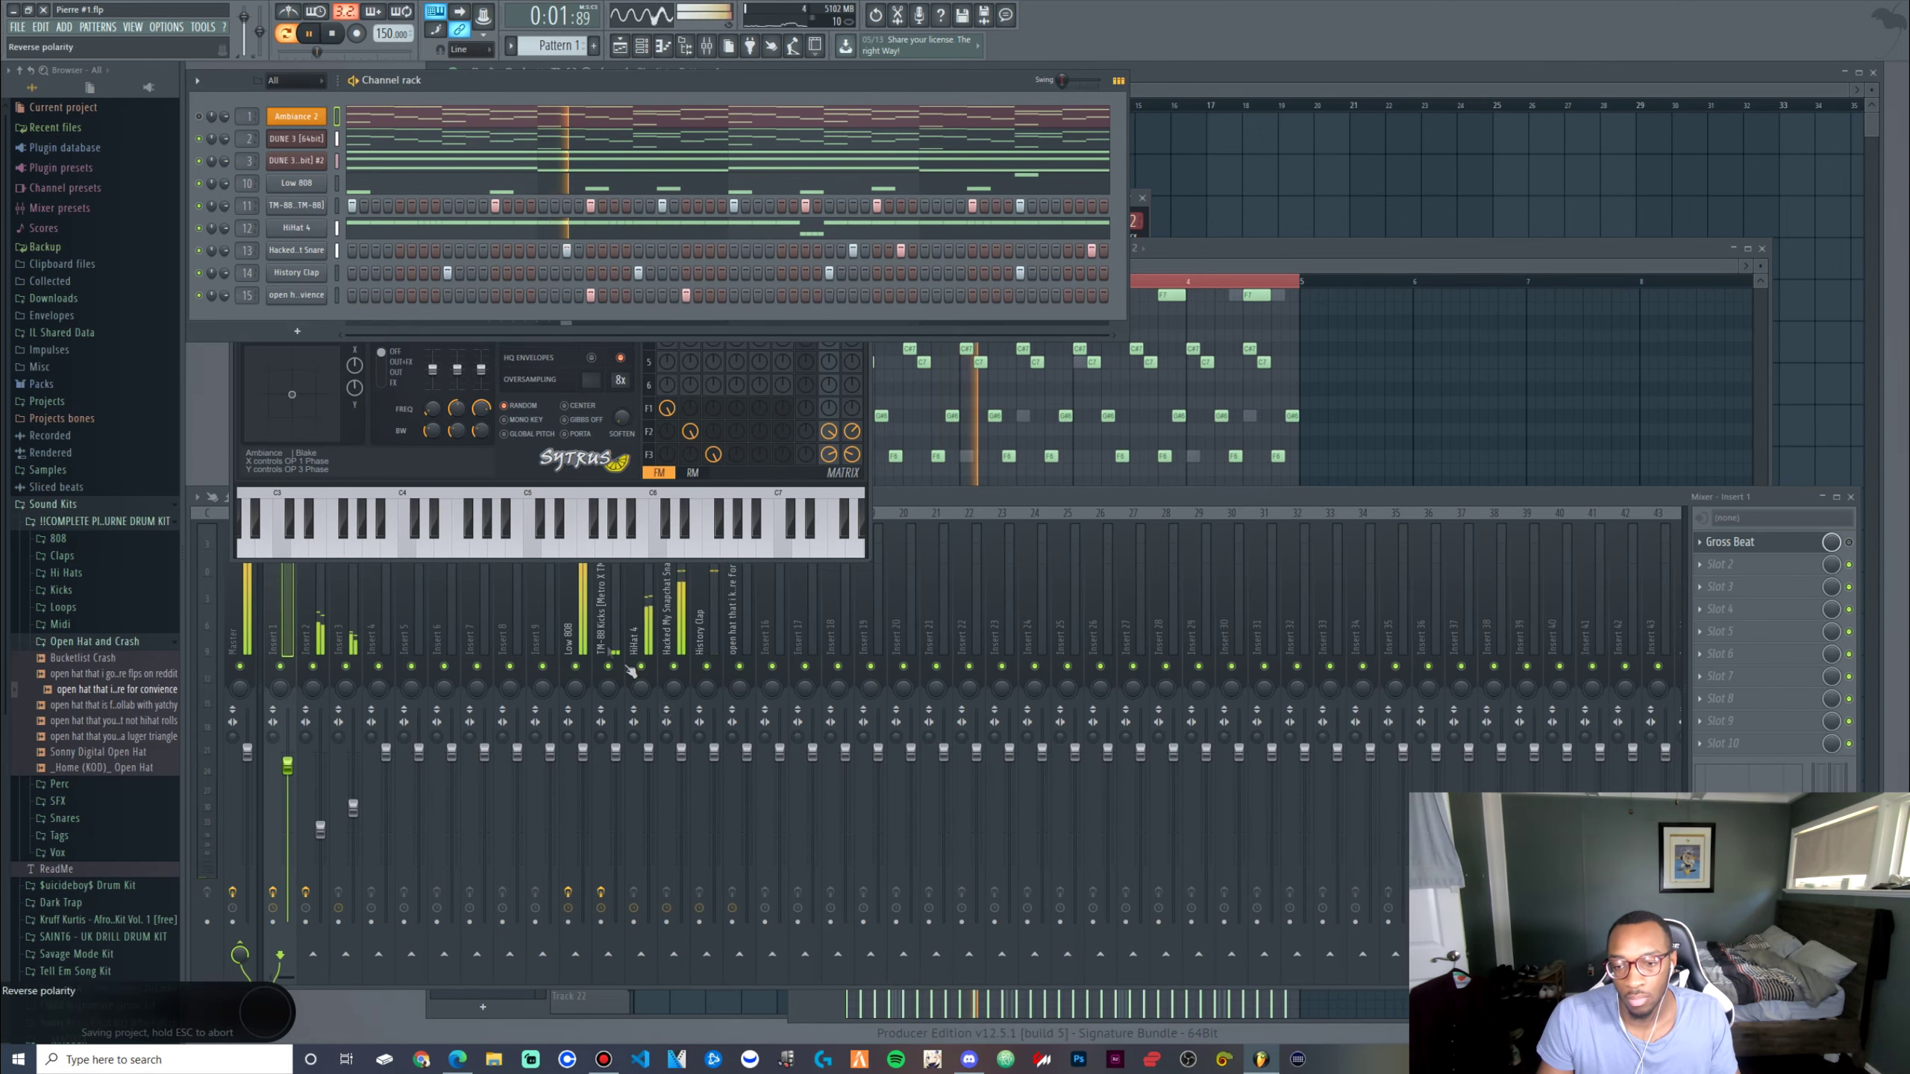
pyautogui.click(615, 668)
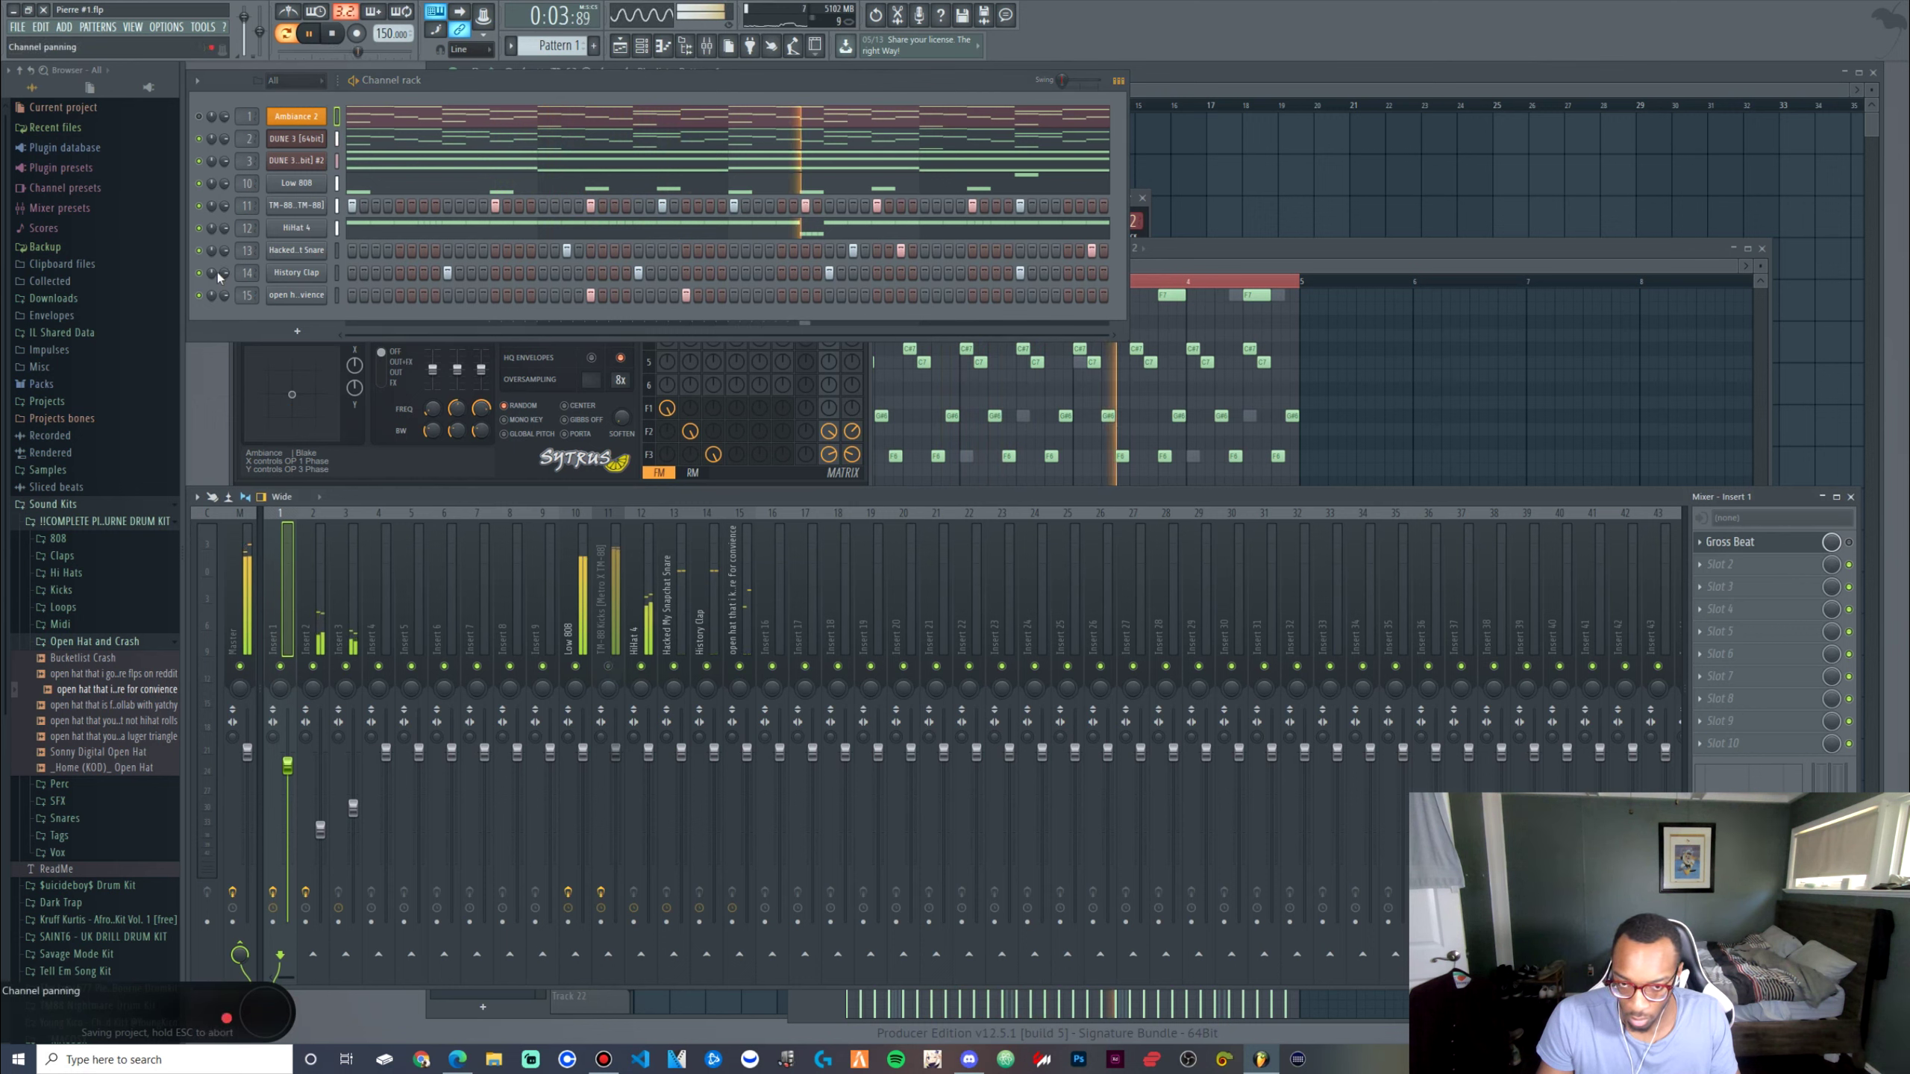